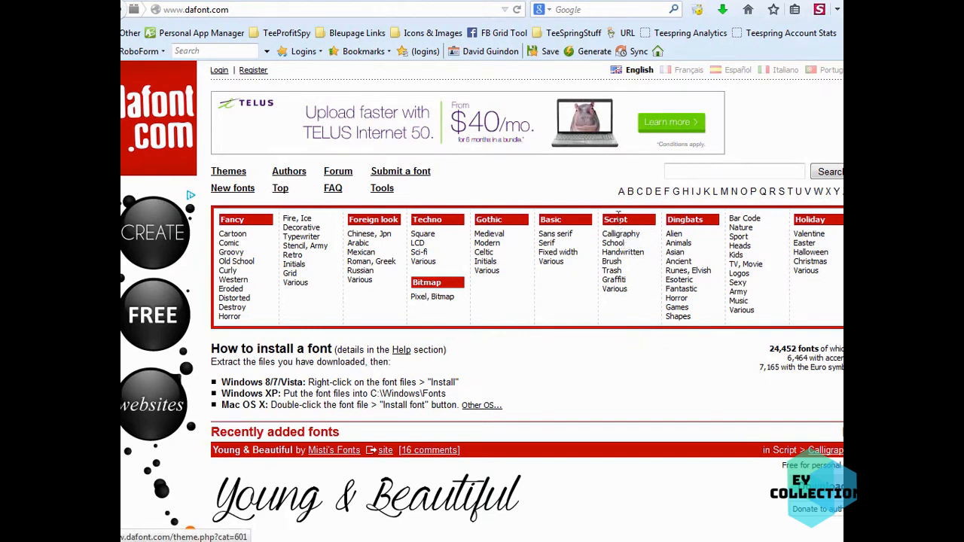
Open dafont's Script Calligraphy category, and detach the Teespring page of the fishing husband shirt into its own browser window.
click(624, 235)
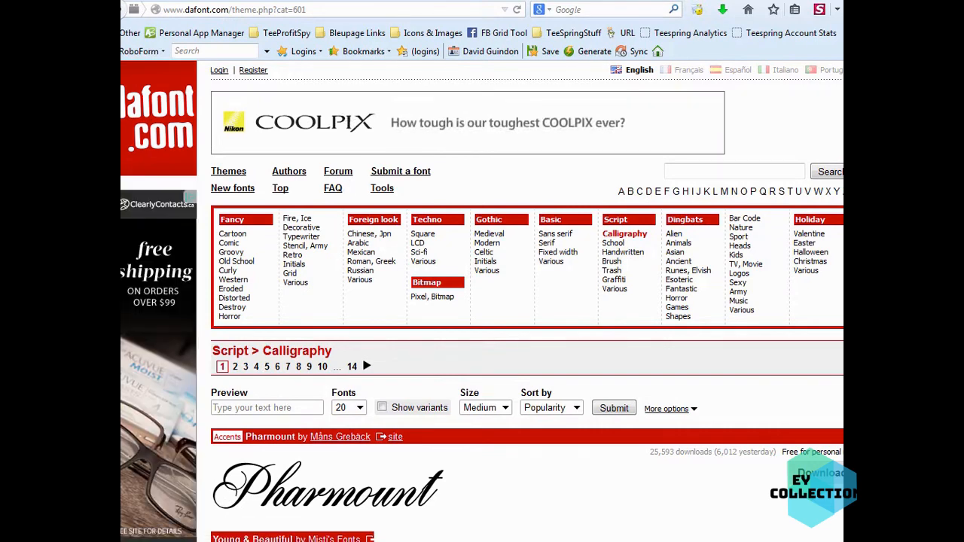
click(611, 1)
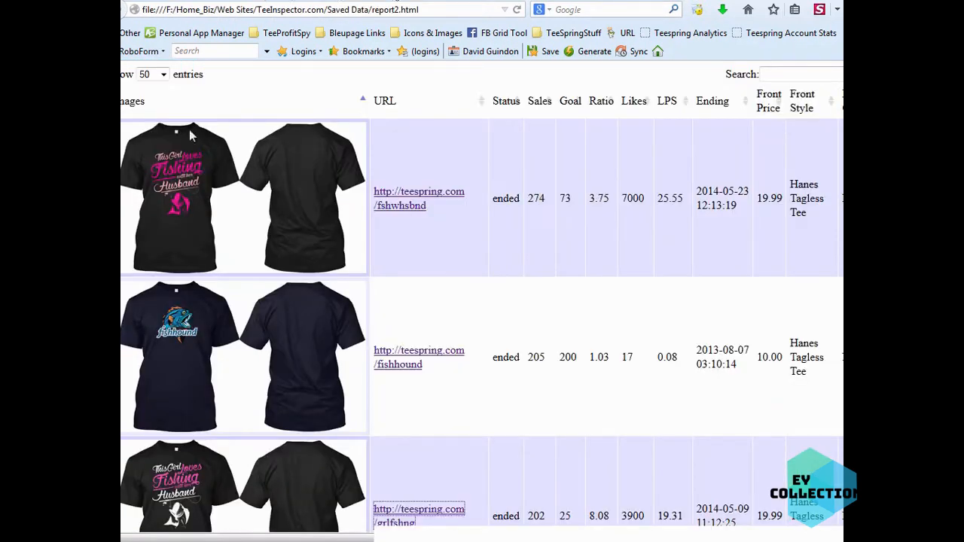
click(722, 1)
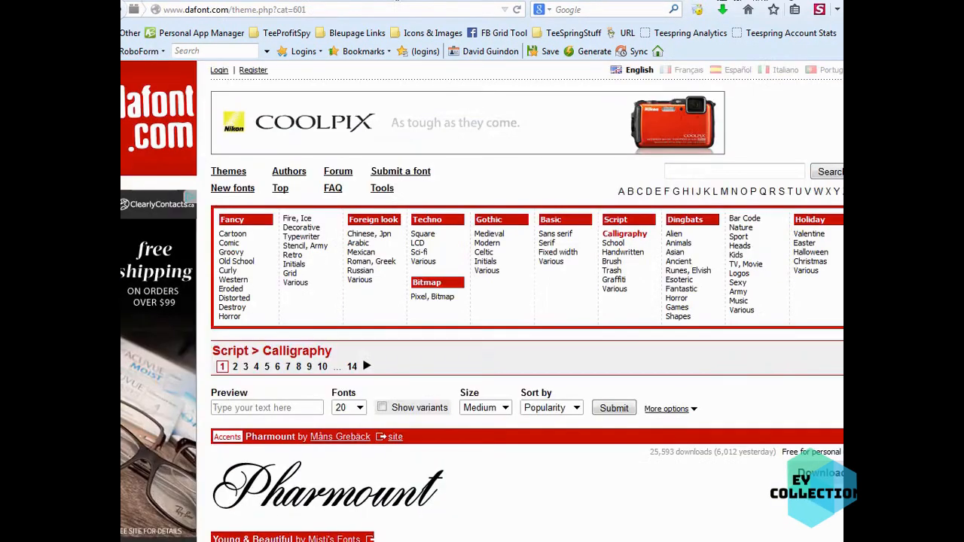
click(446, 1)
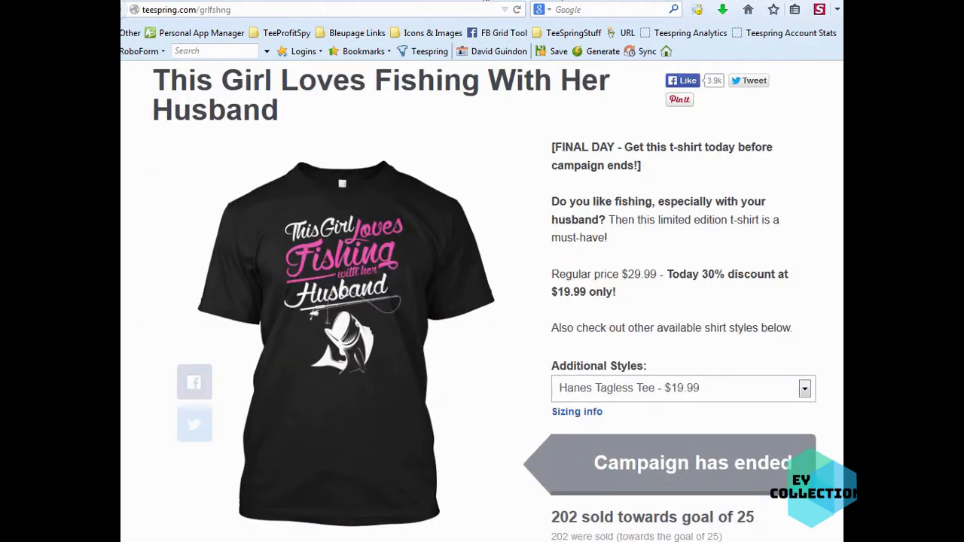
drag(446, 1, 770, 1)
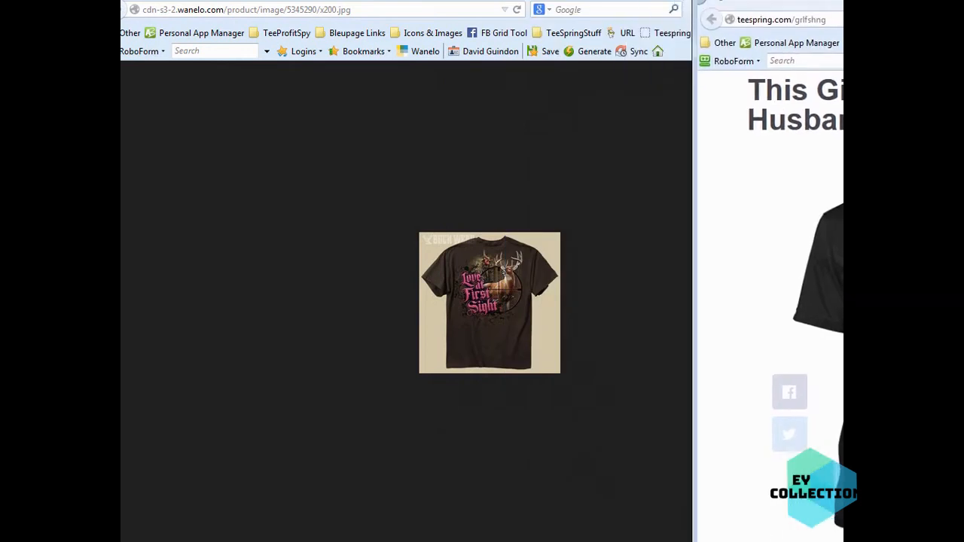
Return to the dafont Calligraphy page and fit its window beside the Teespring shirt window.
key(alt+Tab)
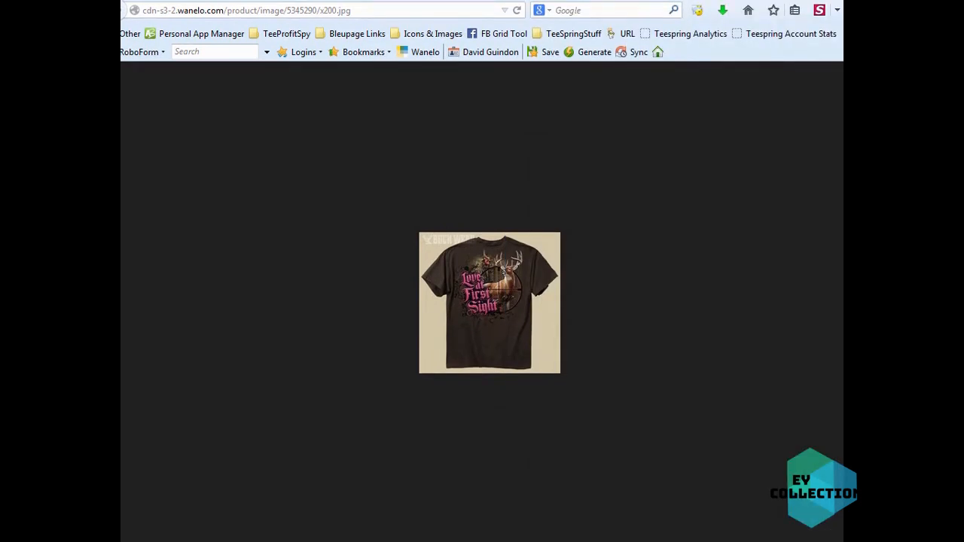
click(563, 2)
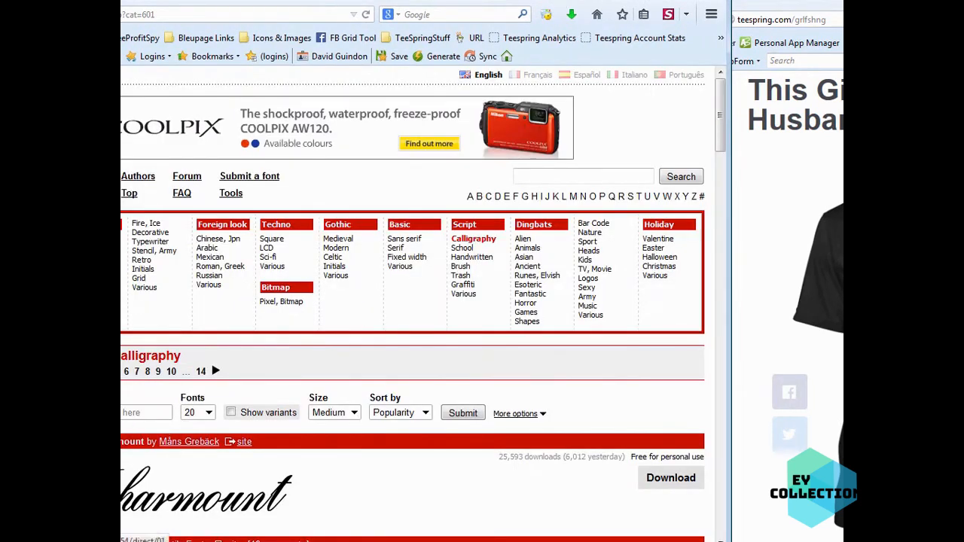
drag(0, 301, 50, 301)
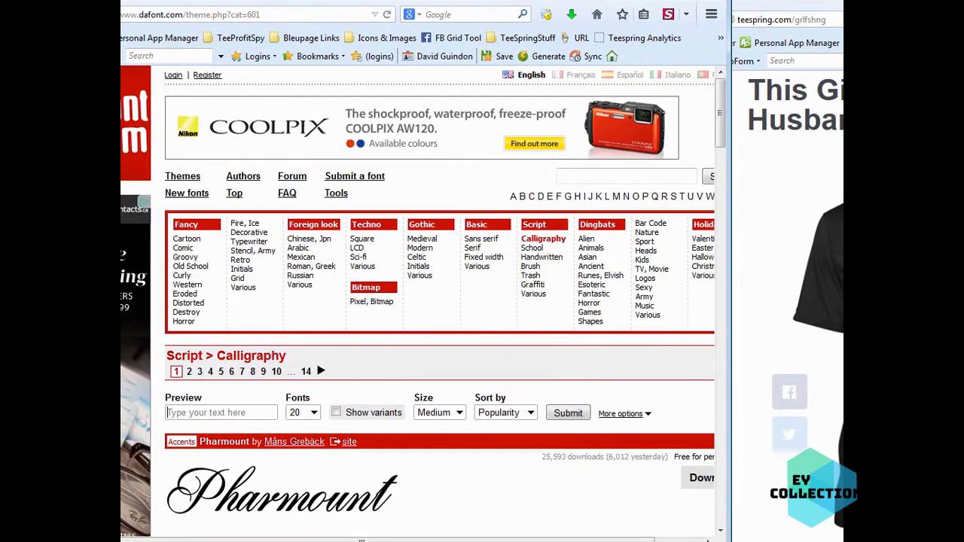
Preview the calligraphy fonts with the text "Fishing" and show 100 fonts per page.
click(229, 411)
text(Fishing)
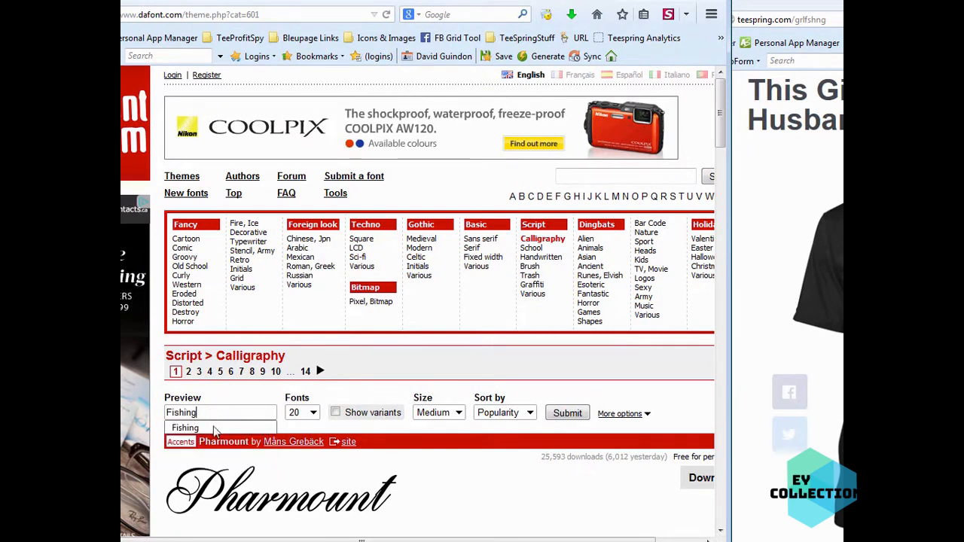
click(215, 429)
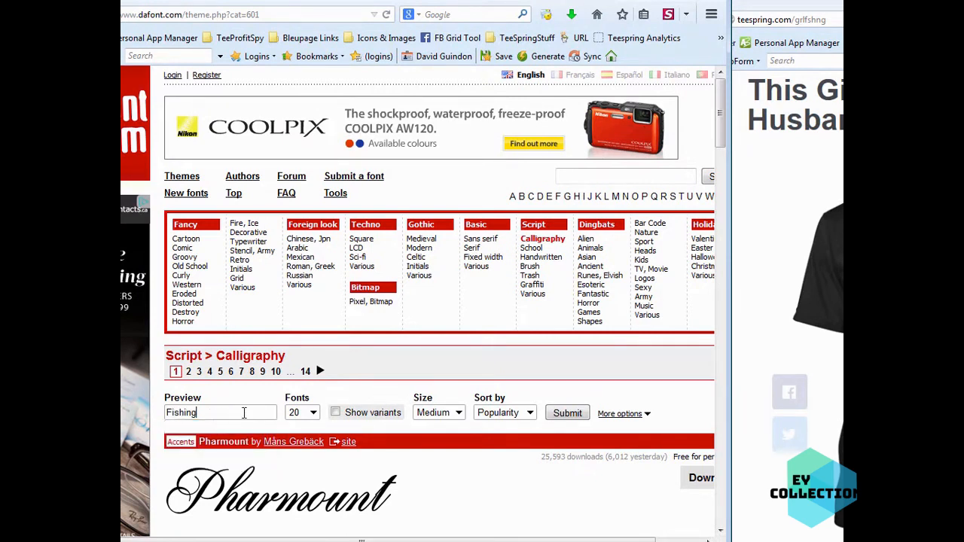
click(314, 413)
click(297, 459)
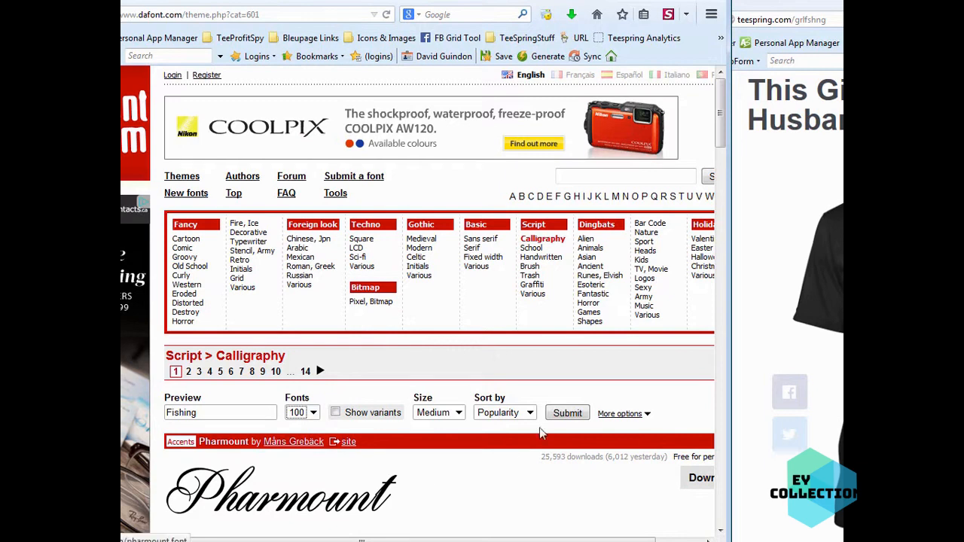
click(571, 414)
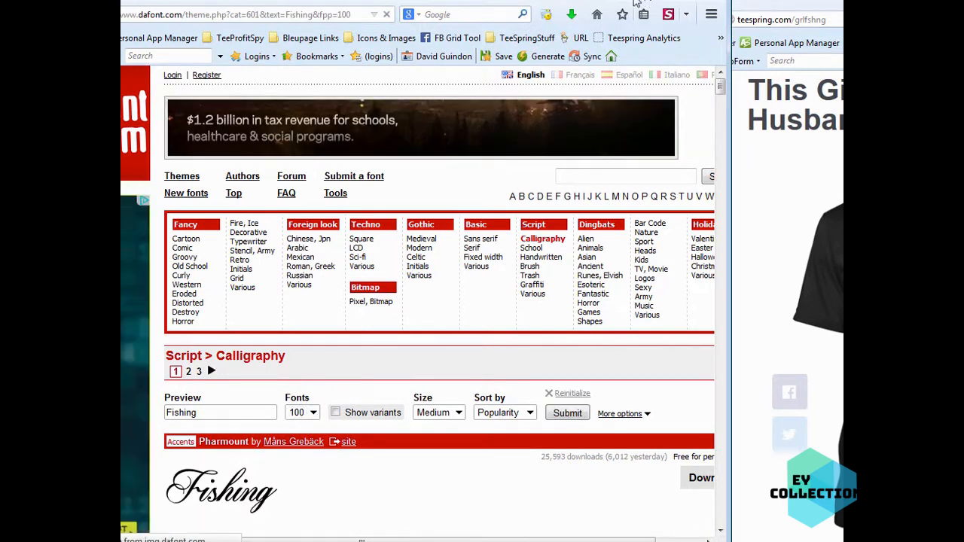
Arrange the font list and the Teespring window side by side so the complete shirt lettering is visible next to the font previews.
drag(637, 3, 602, 0)
drag(695, 369, 585, 376)
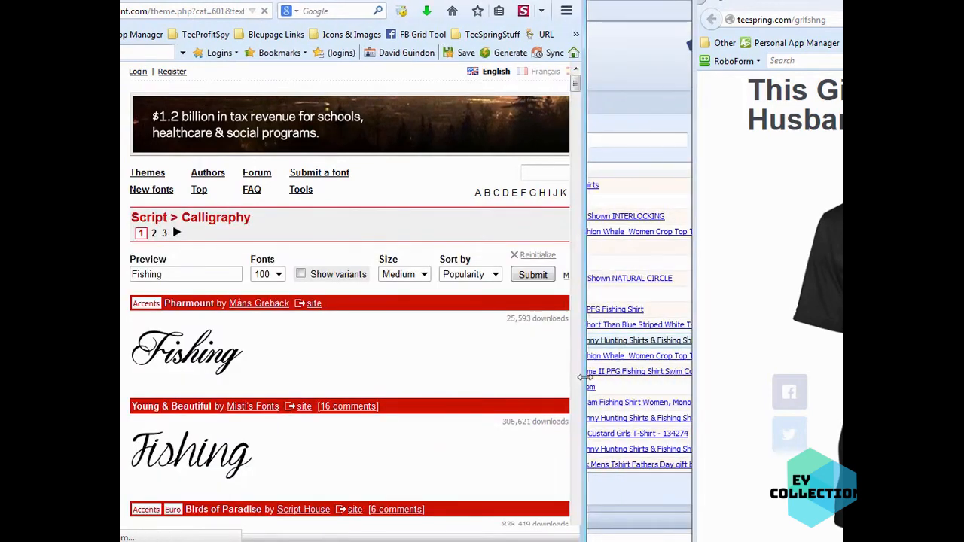
drag(791, 6, 662, 0)
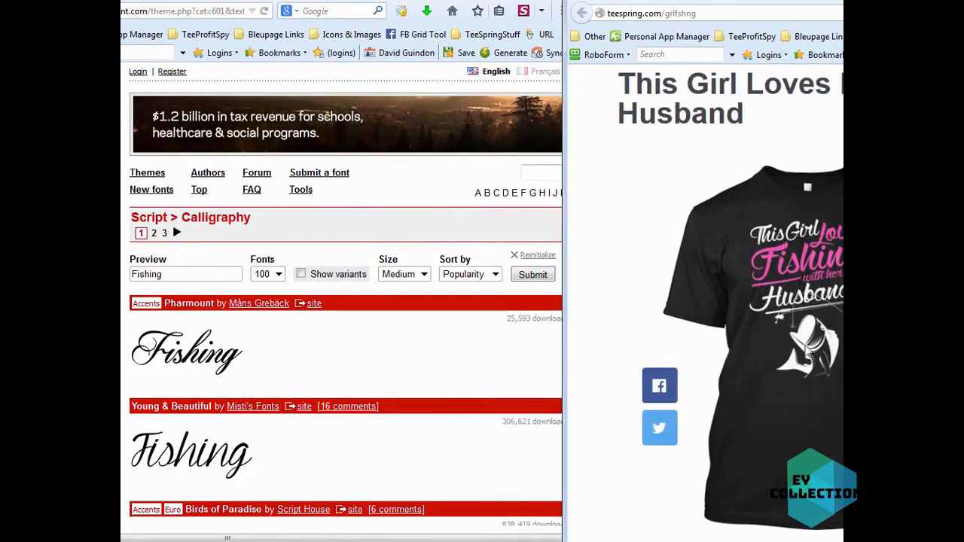
drag(564, 467, 619, 467)
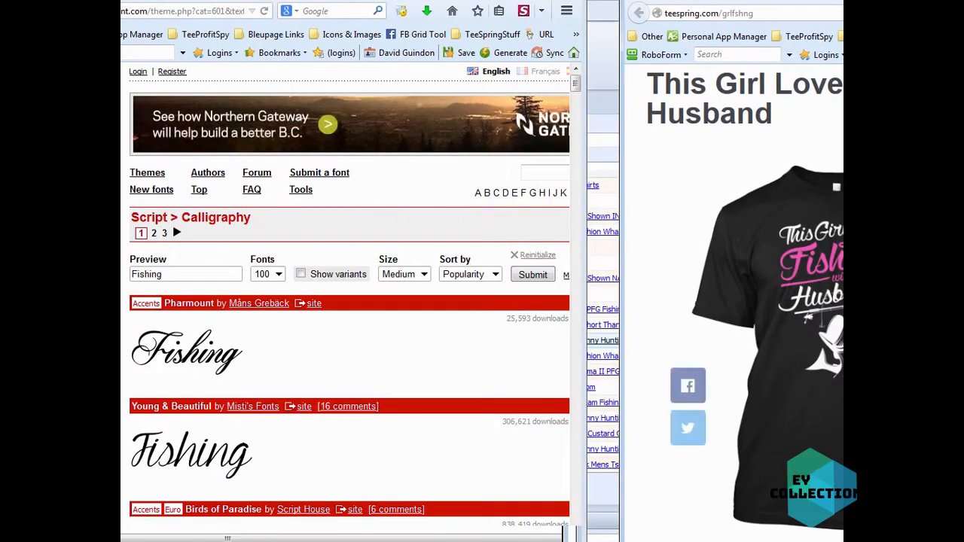
drag(754, 7, 677, 0)
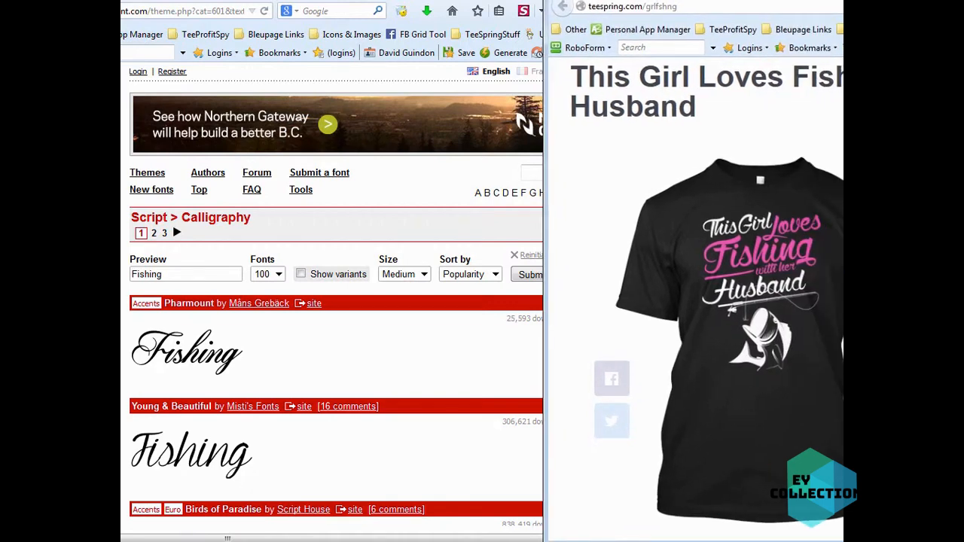
drag(544, 467, 586, 467)
Compare the first font previews with the shirt lettering, view the Wolf in the City font page, and return to the list.
scroll(301, 422, down, 2)
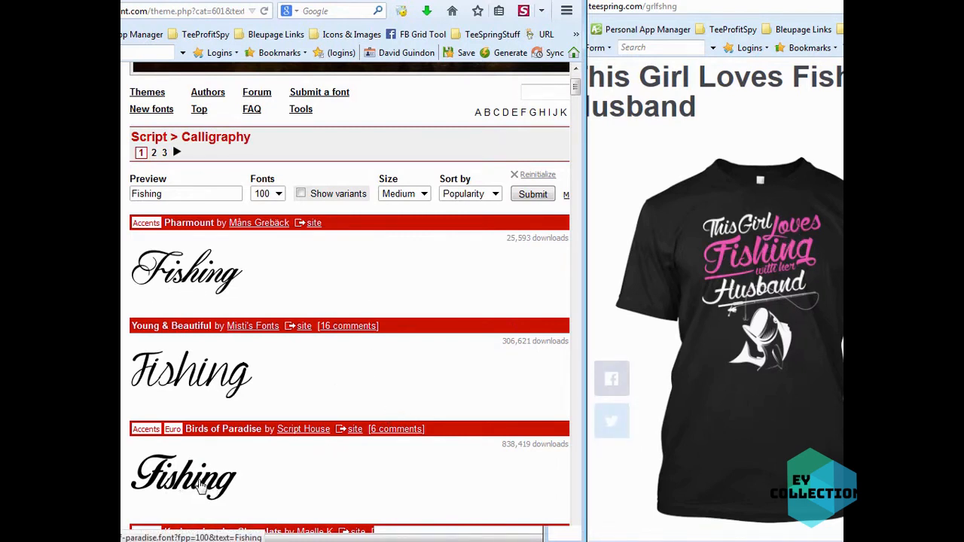
scroll(369, 455, down, 5)
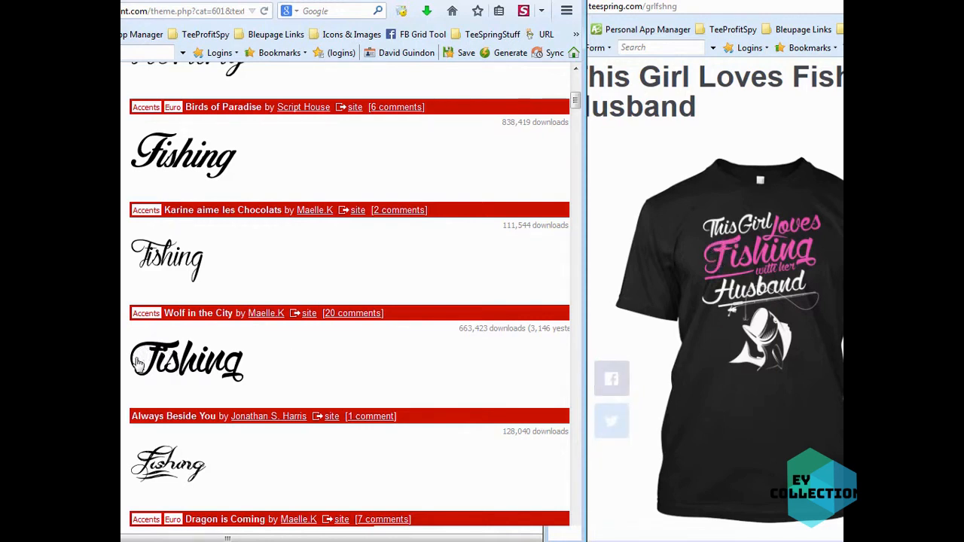
click(189, 375)
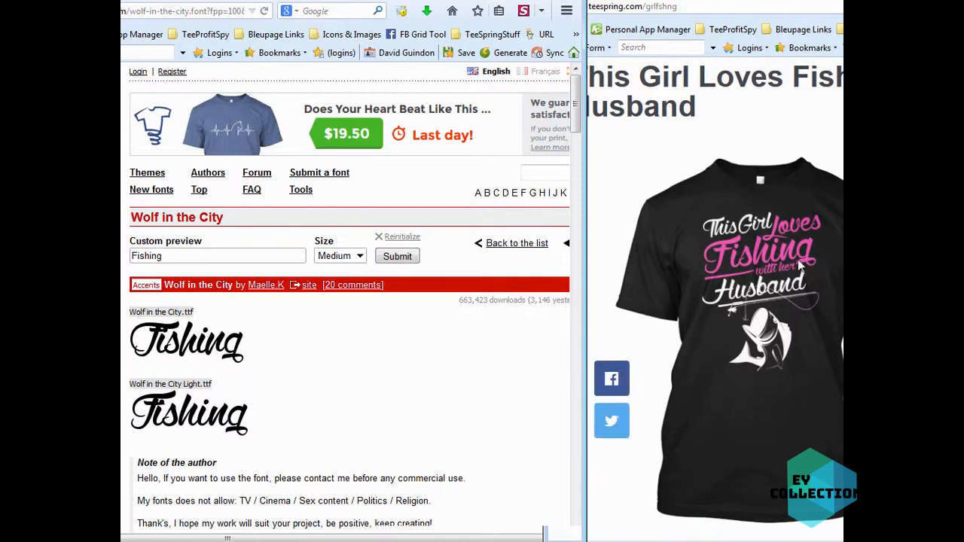
click(348, 0)
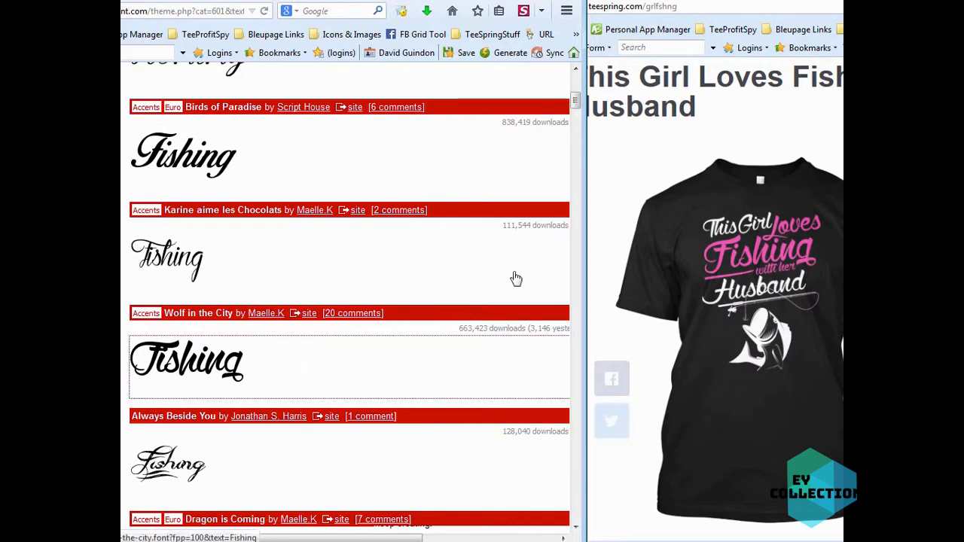
Preview the calligraphy fonts with only the letters "Fg" and compare their shapes with the F and g on the shirt.
drag(577, 103, 576, 75)
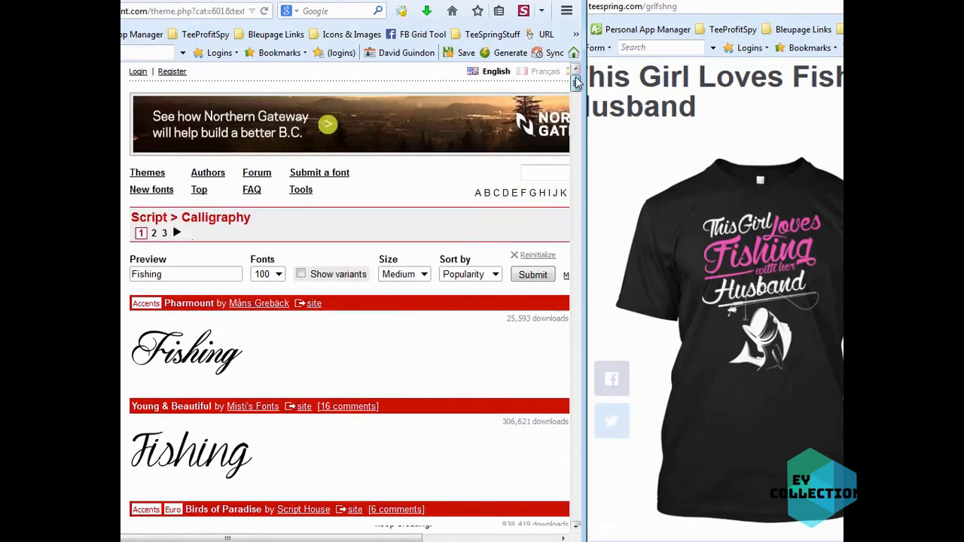
double_click(161, 275)
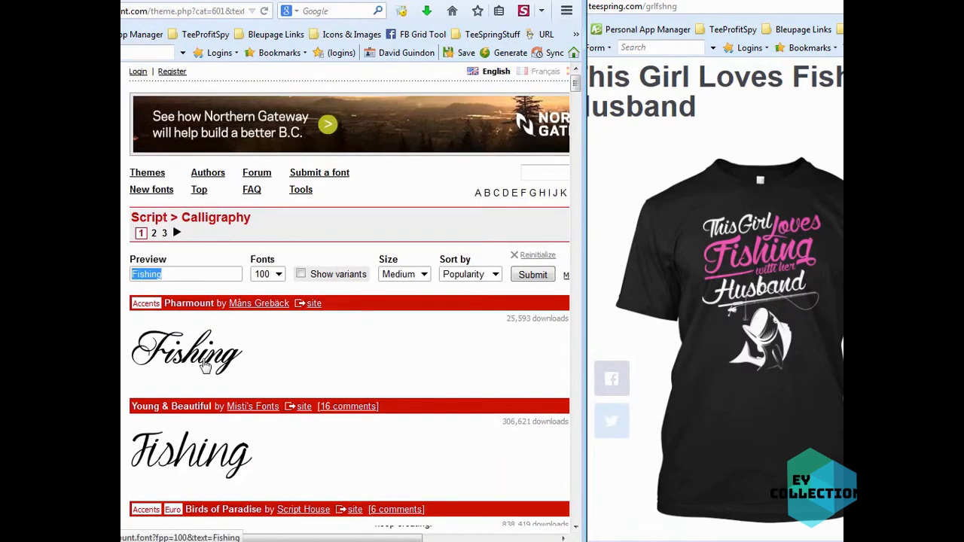
text(Fg)
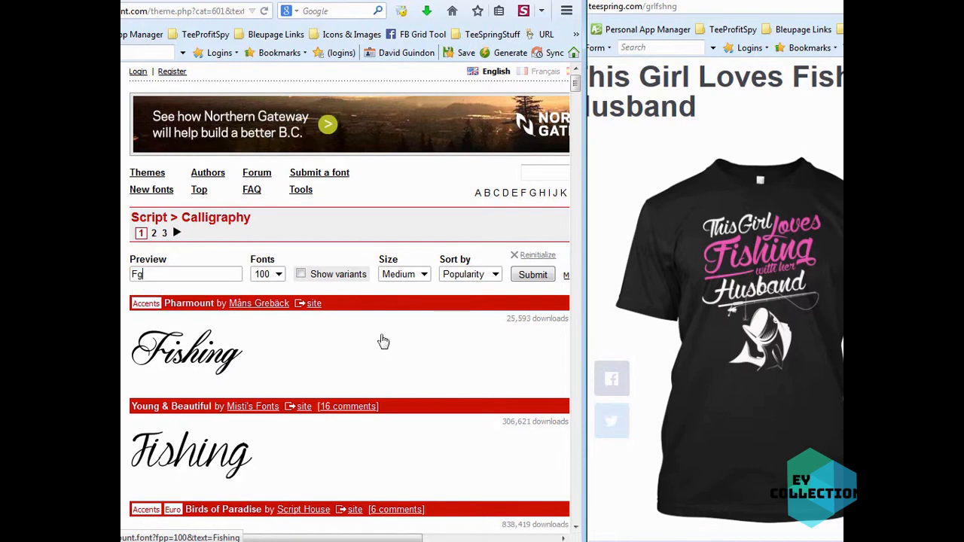
click(531, 276)
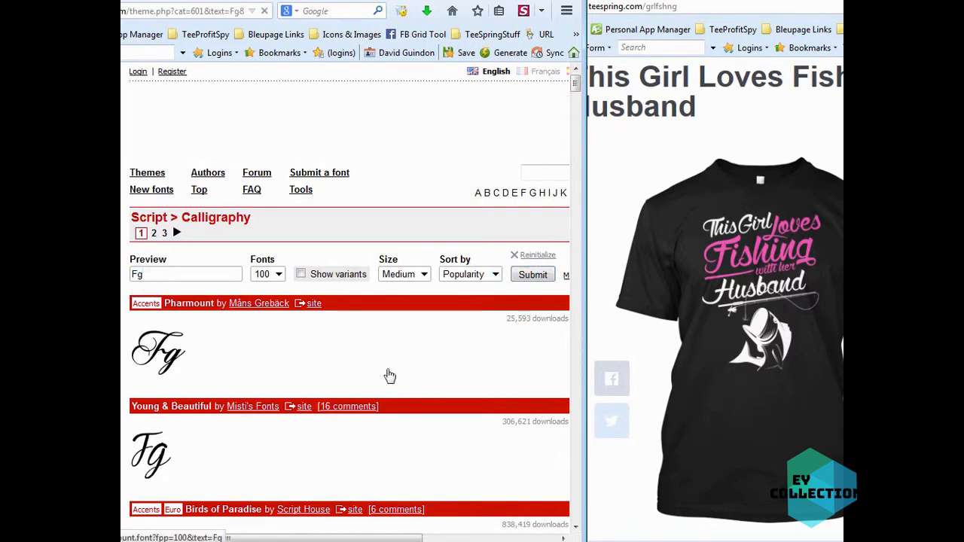
scroll(248, 416, down, 3)
scroll(248, 415, down, 6)
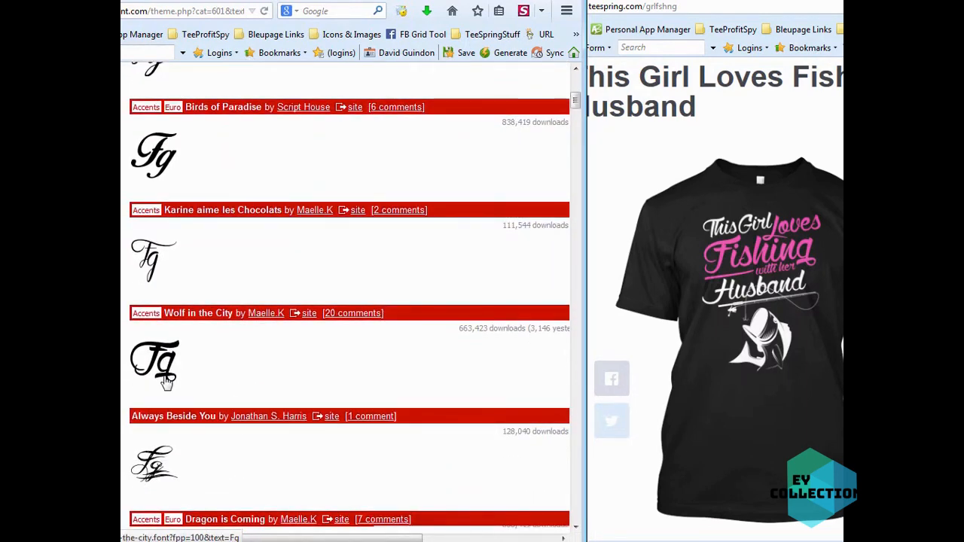
scroll(334, 457, down, 8)
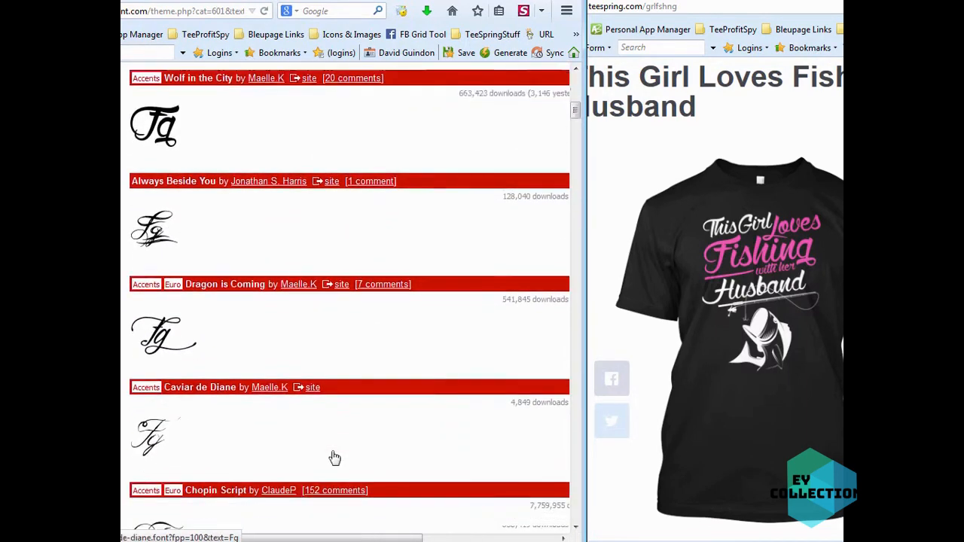
scroll(334, 457, down, 6)
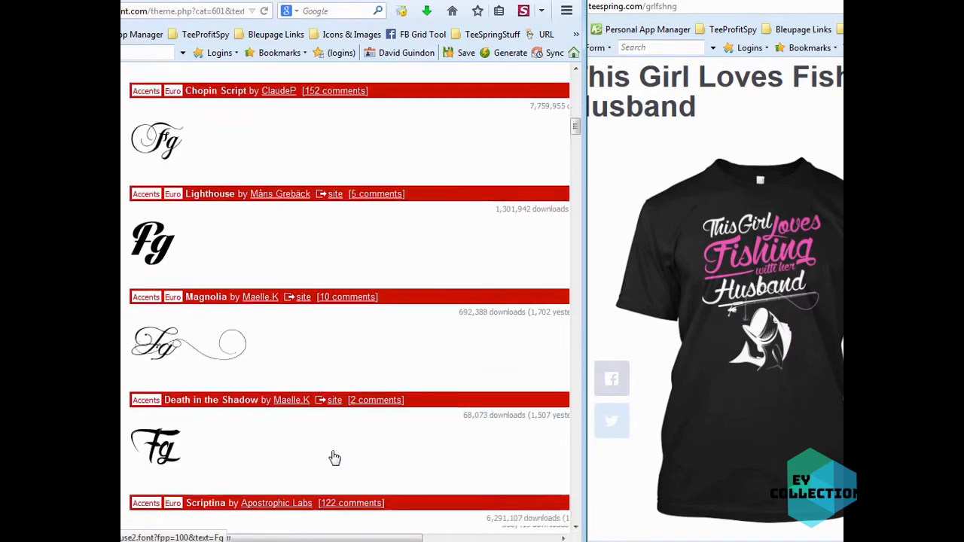
Set the font preview text back to "Fishing" and refresh the calligraphy list.
scroll(579, 117, up, 7)
drag(578, 115, 577, 81)
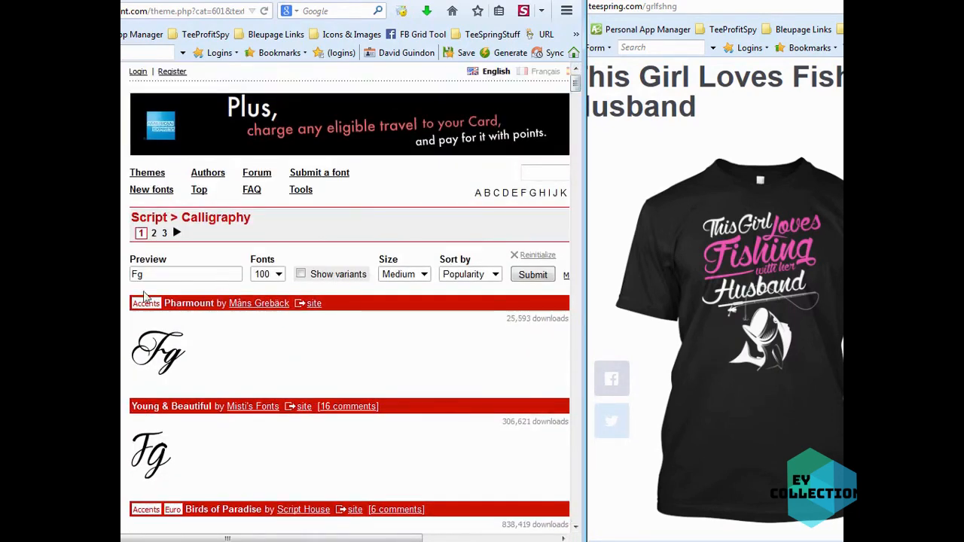
text(Fishing)
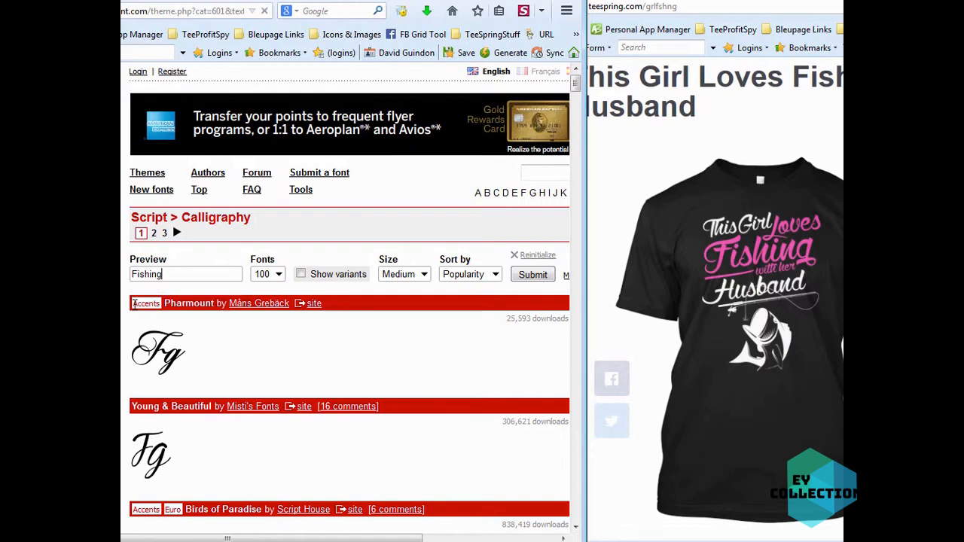
key(Return)
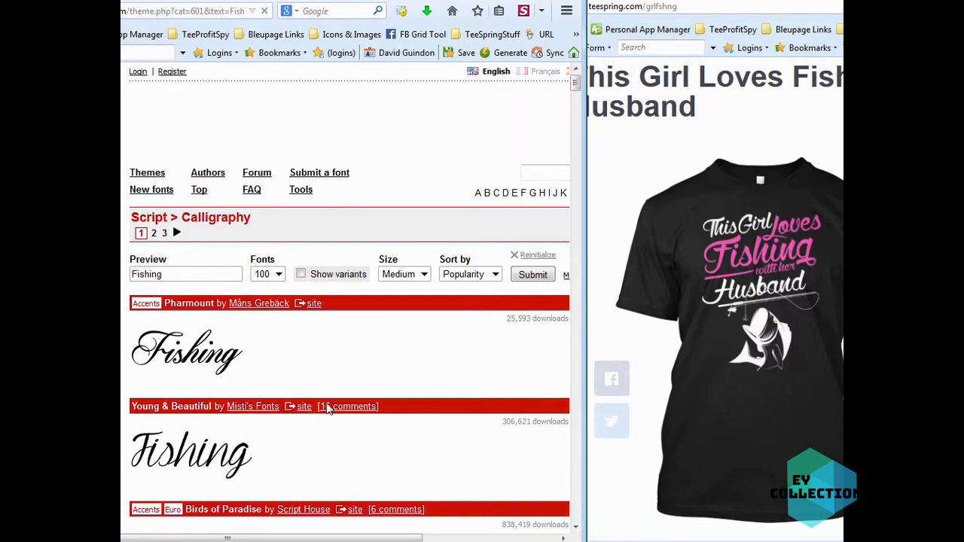
Look through the first page of calligraphy fonts and compare each "Fishing" preview with the script lettering on the shirt.
scroll(349, 382, down, 10)
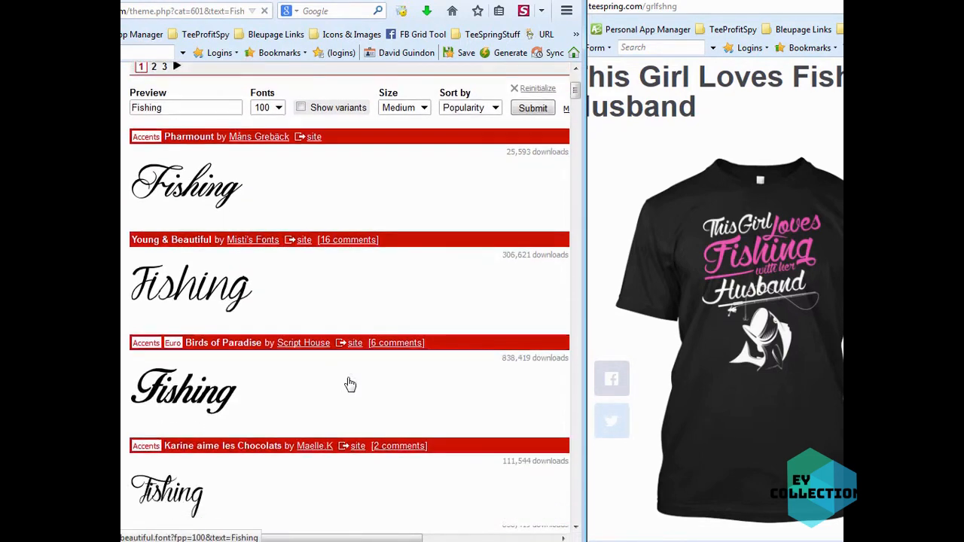
scroll(355, 415, down, 6)
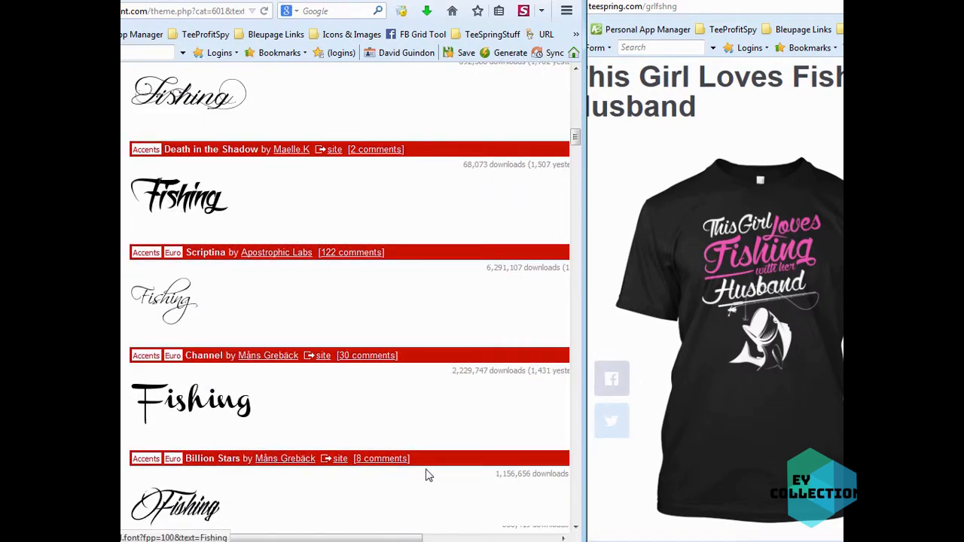
scroll(426, 473, down, 5)
scroll(426, 475, down, 2)
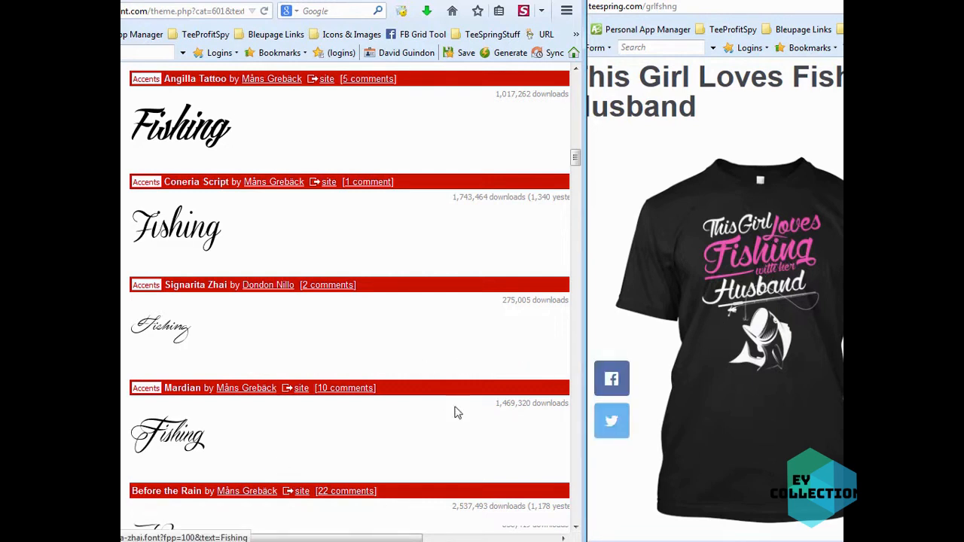
scroll(463, 422, down, 4)
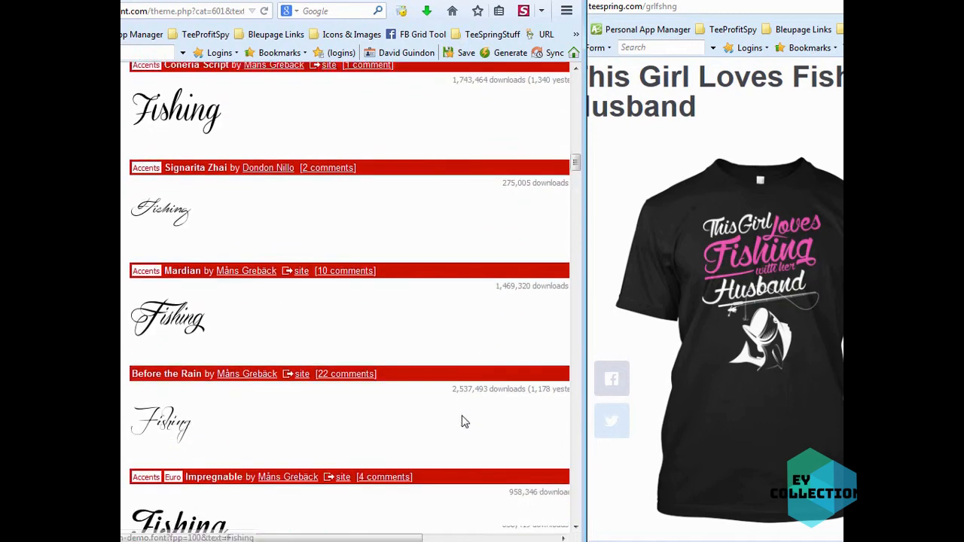
scroll(464, 423, down, 5)
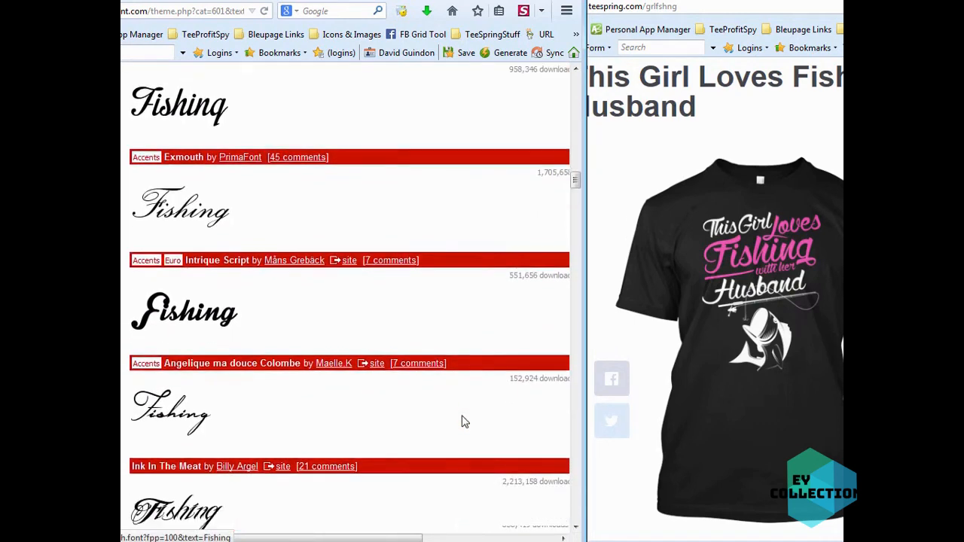
scroll(465, 423, down, 5)
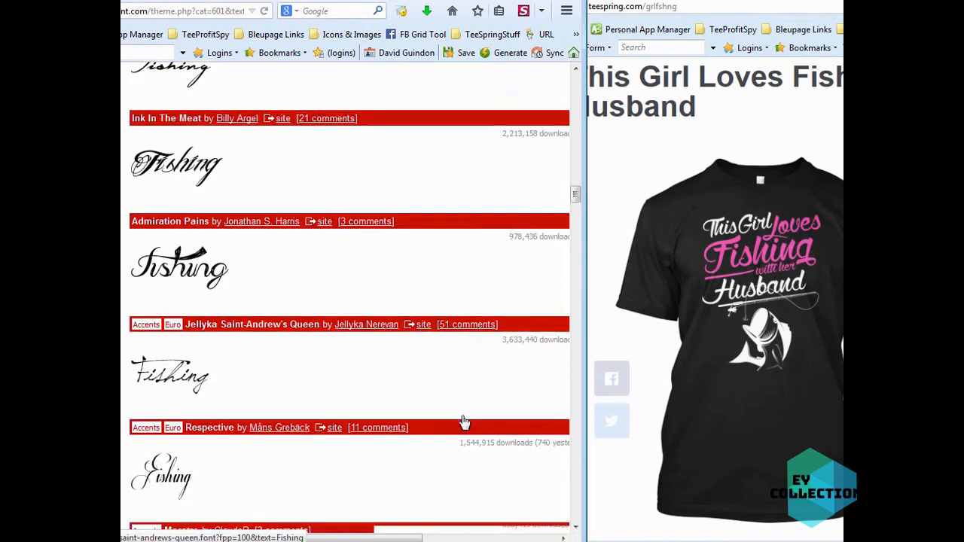
scroll(464, 423, down, 6)
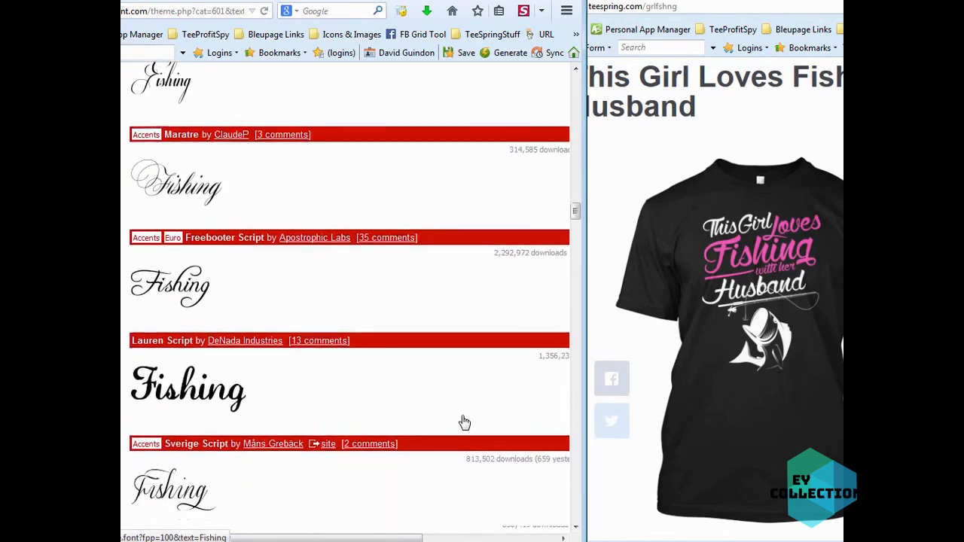
scroll(464, 423, down, 7)
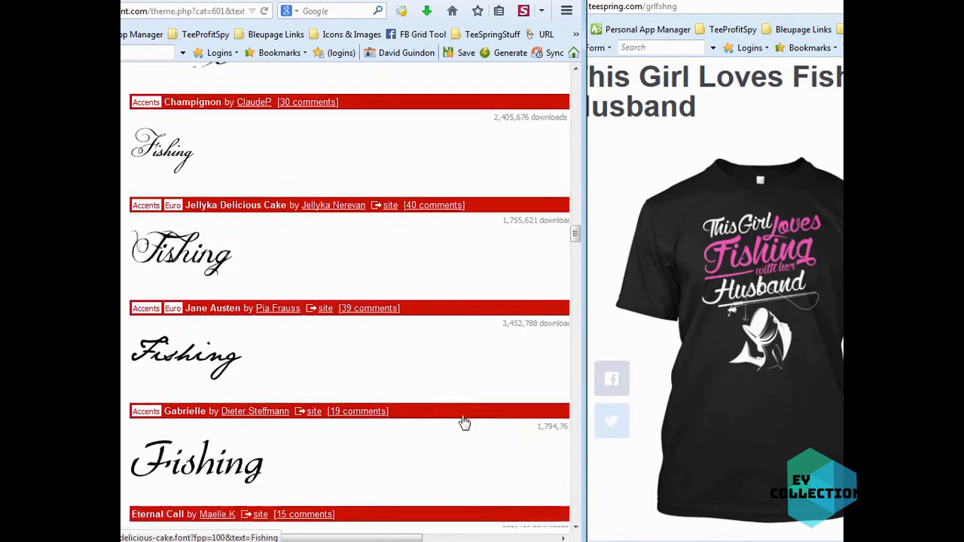
scroll(465, 423, down, 6)
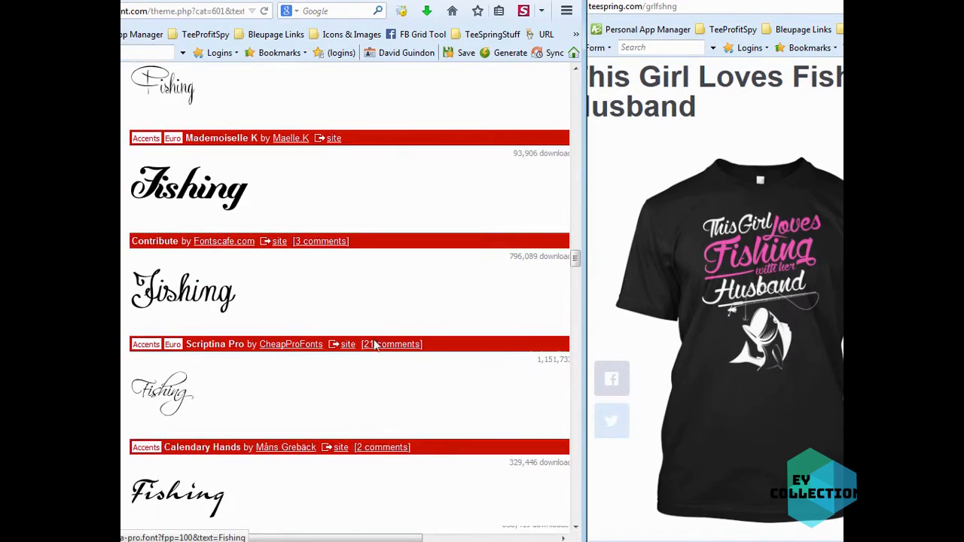
scroll(453, 381, down, 9)
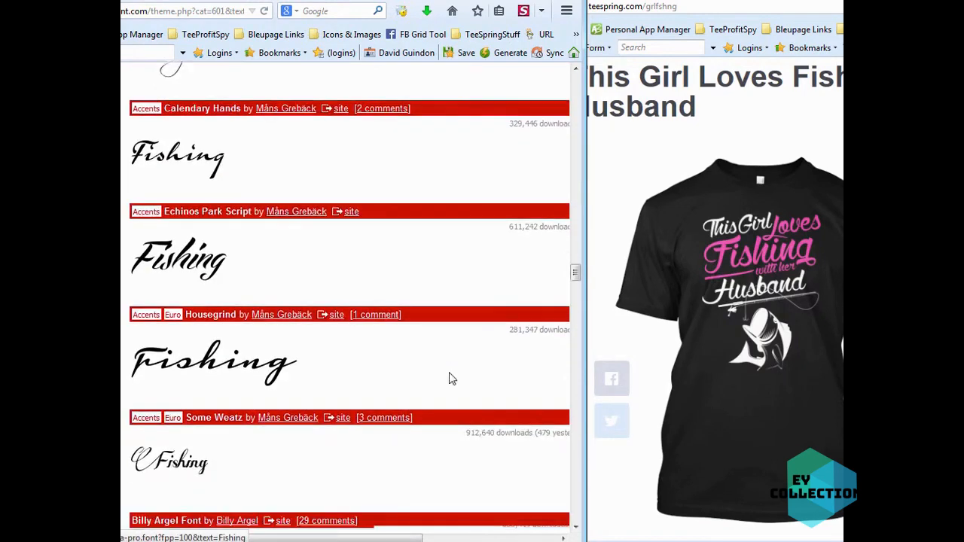
scroll(449, 380, down, 4)
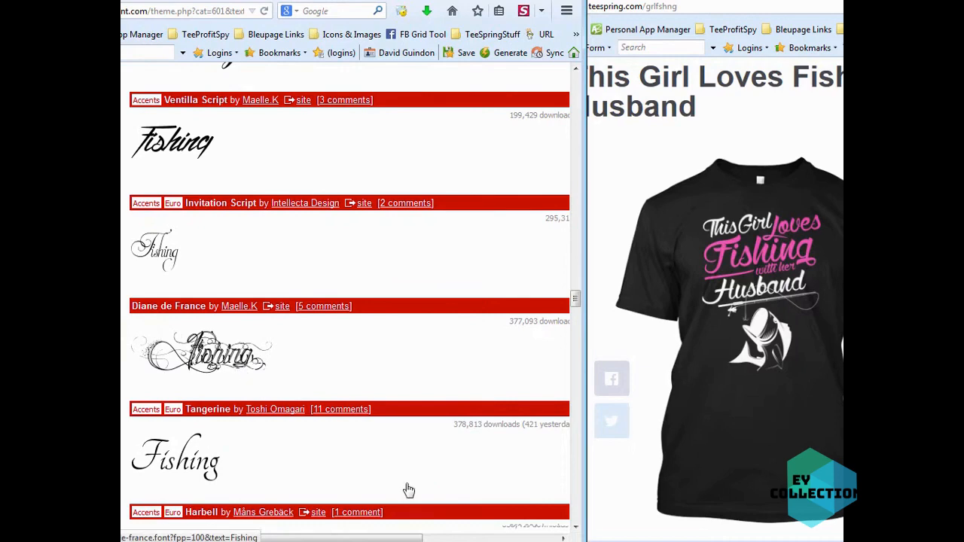
scroll(409, 490, down, 4)
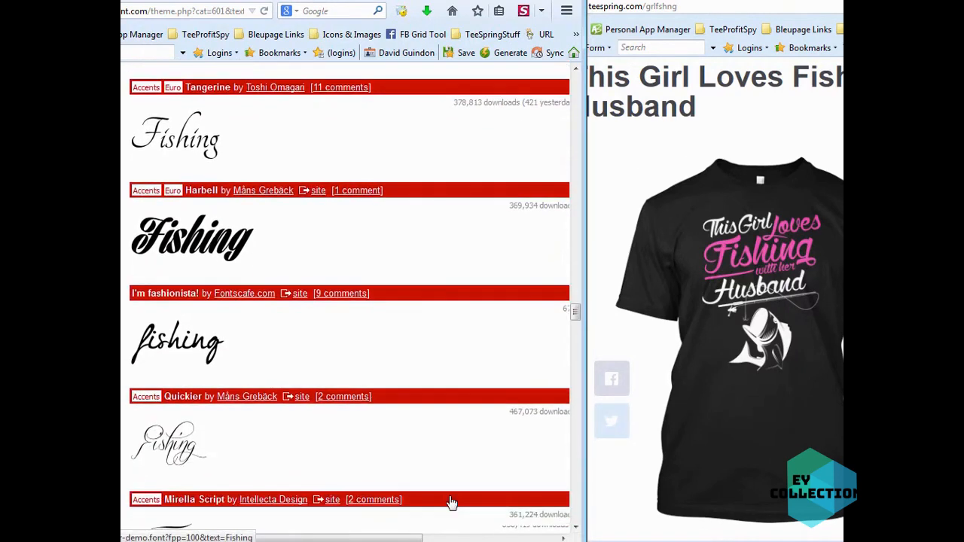
scroll(453, 503, down, 8)
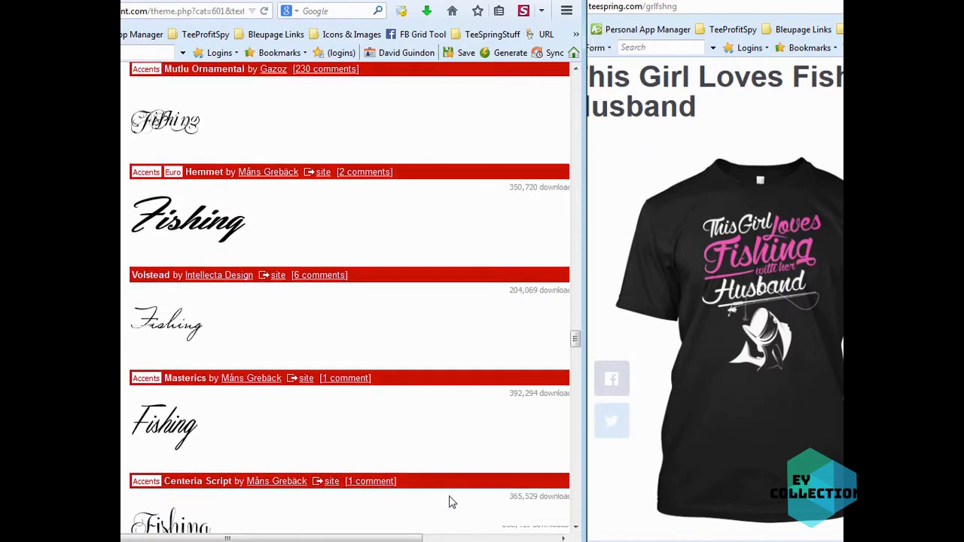
scroll(380, 407, down, 1)
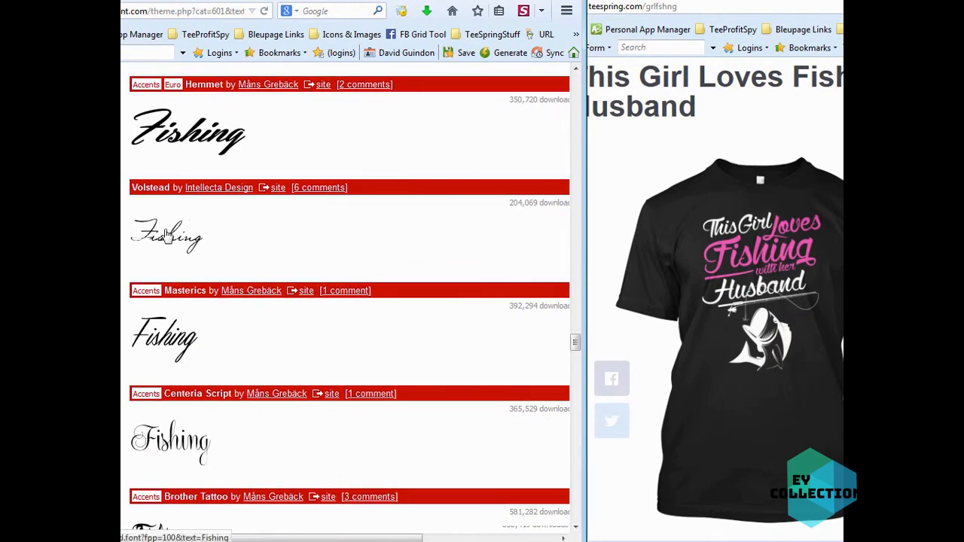
scroll(469, 444, down, 5)
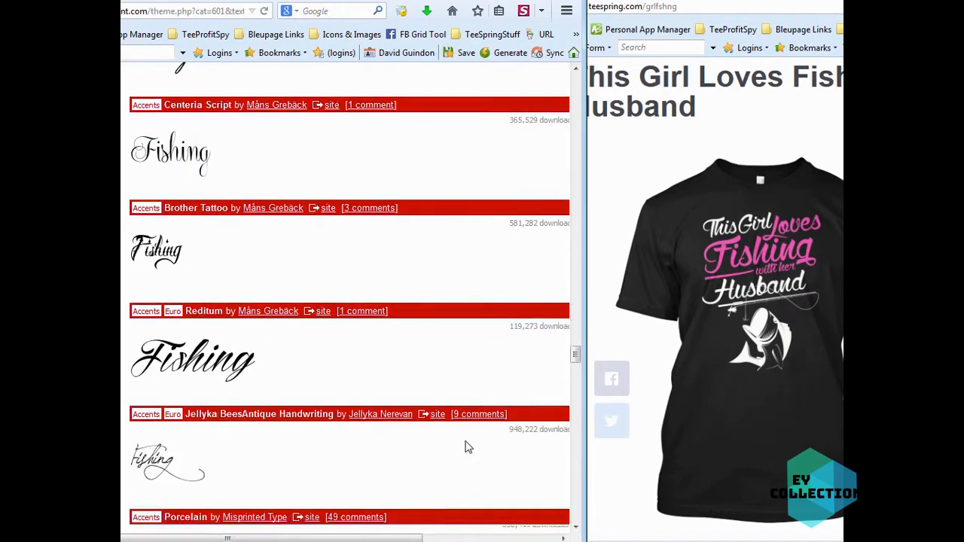
scroll(468, 448, down, 8)
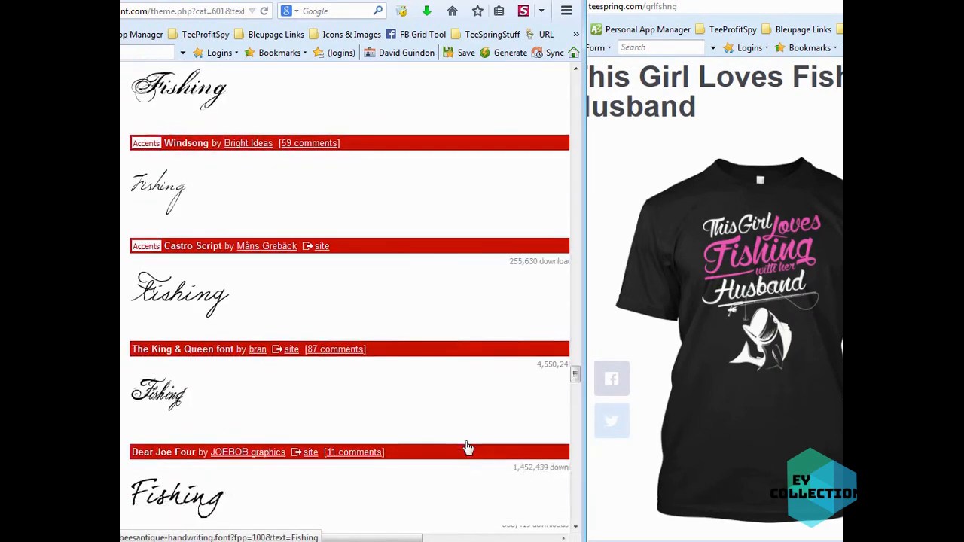
scroll(469, 449, down, 8)
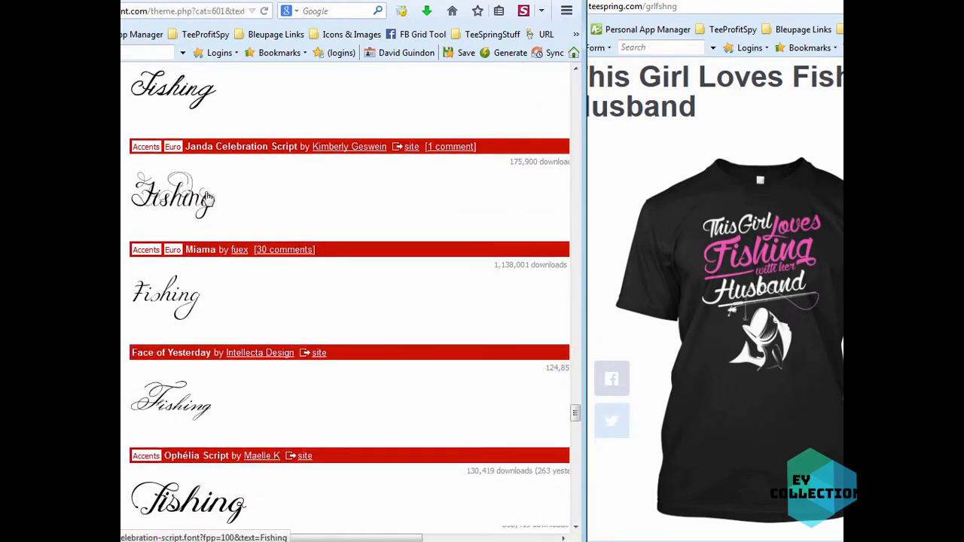
scroll(447, 414, down, 9)
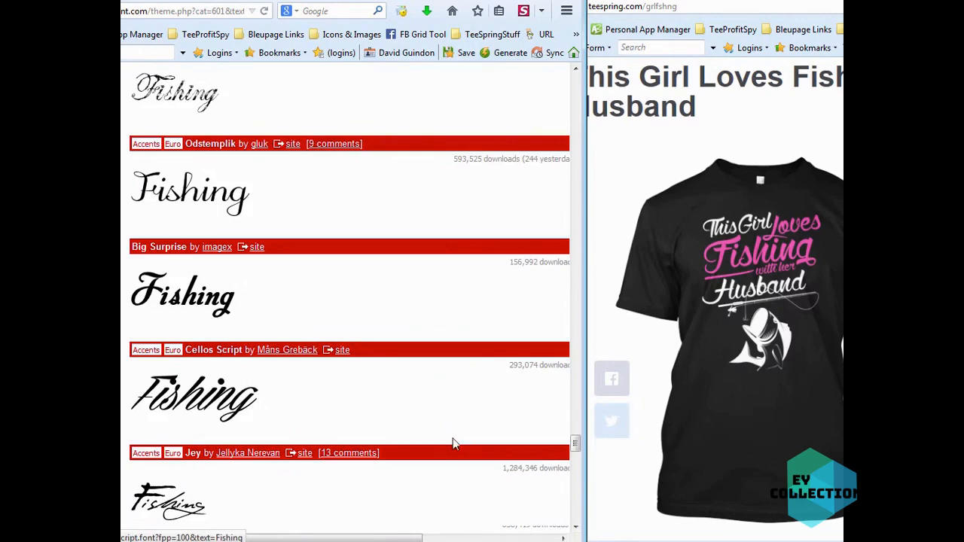
scroll(452, 445, down, 3)
scroll(455, 444, down, 12)
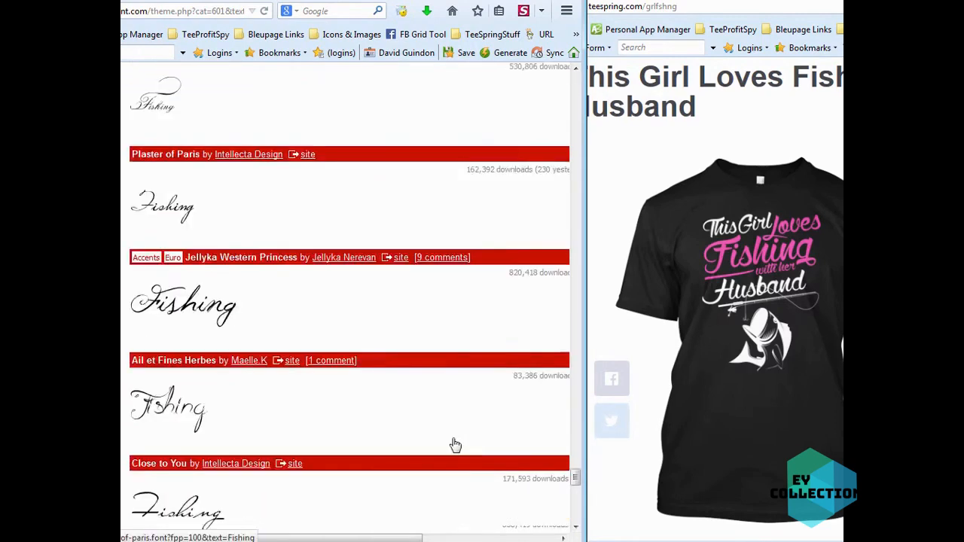
scroll(455, 445, down, 3)
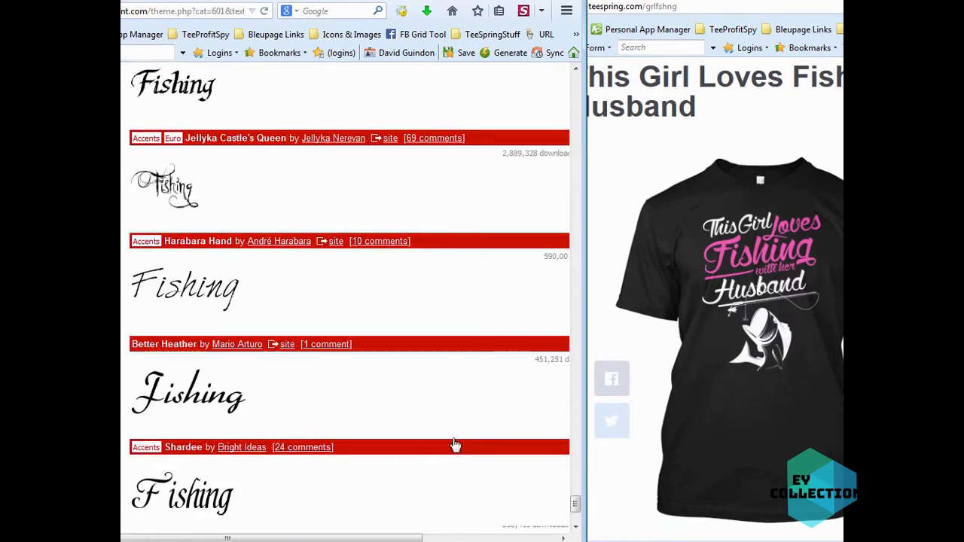
scroll(455, 445, down, 3)
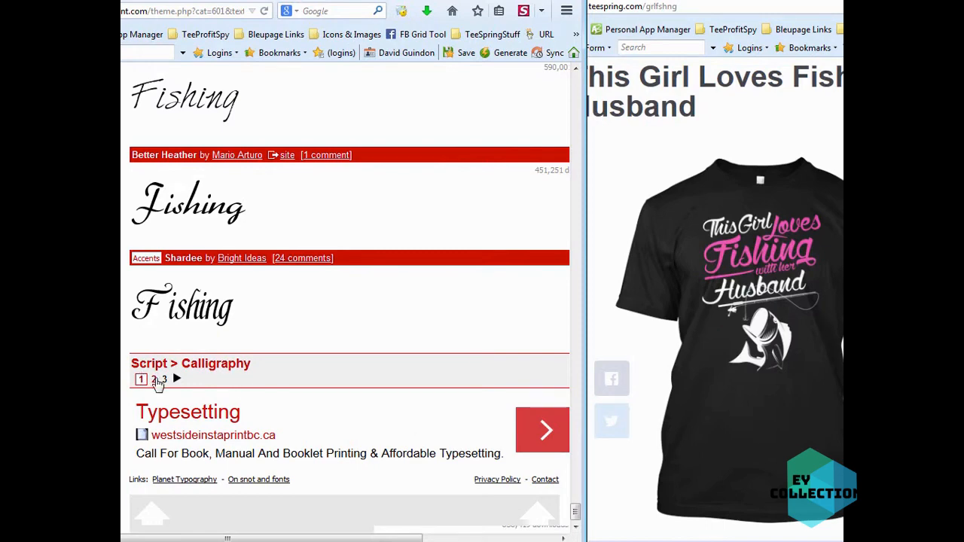
Check the first previews on page 2 of the calligraphy fonts against the shirt lettering and return to page 1.
click(154, 380)
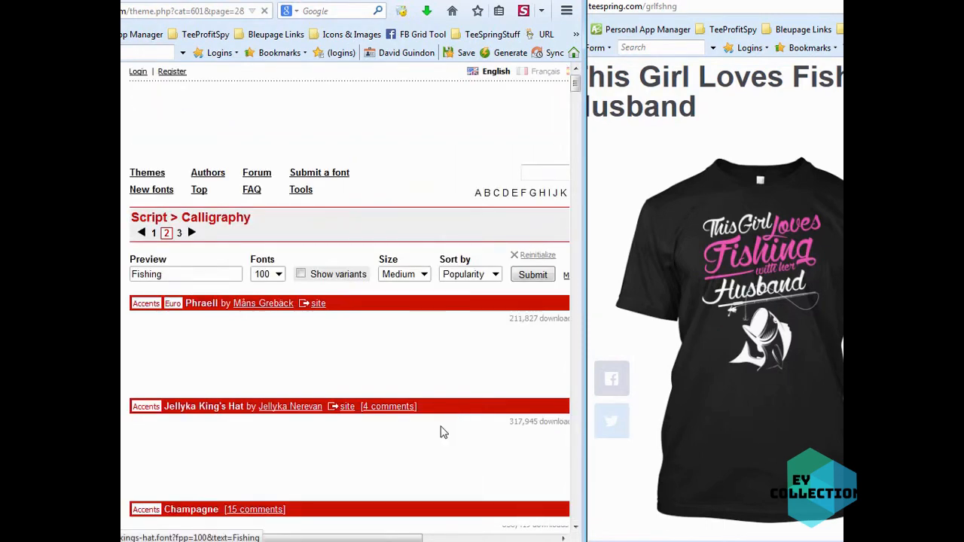
scroll(445, 433, down, 10)
scroll(445, 433, down, 9)
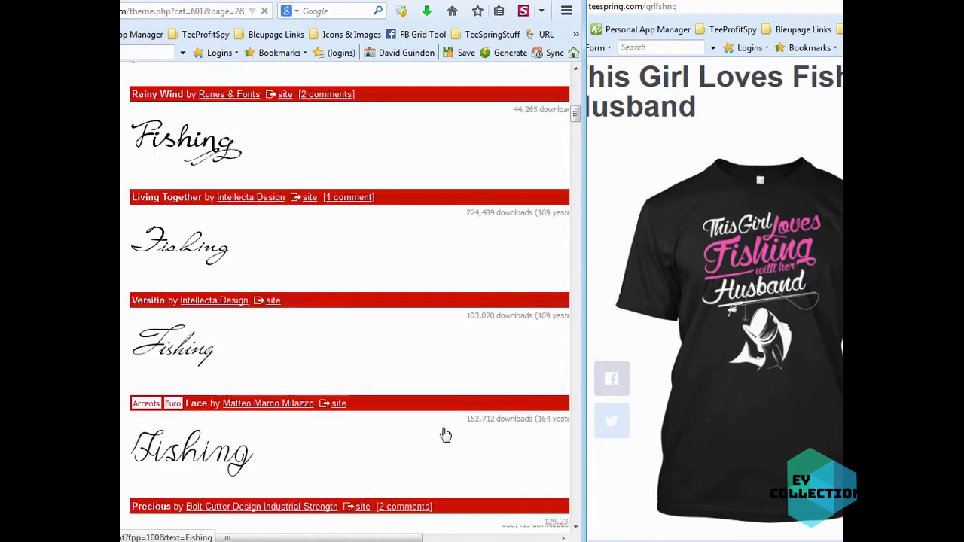
scroll(446, 434, up, 15)
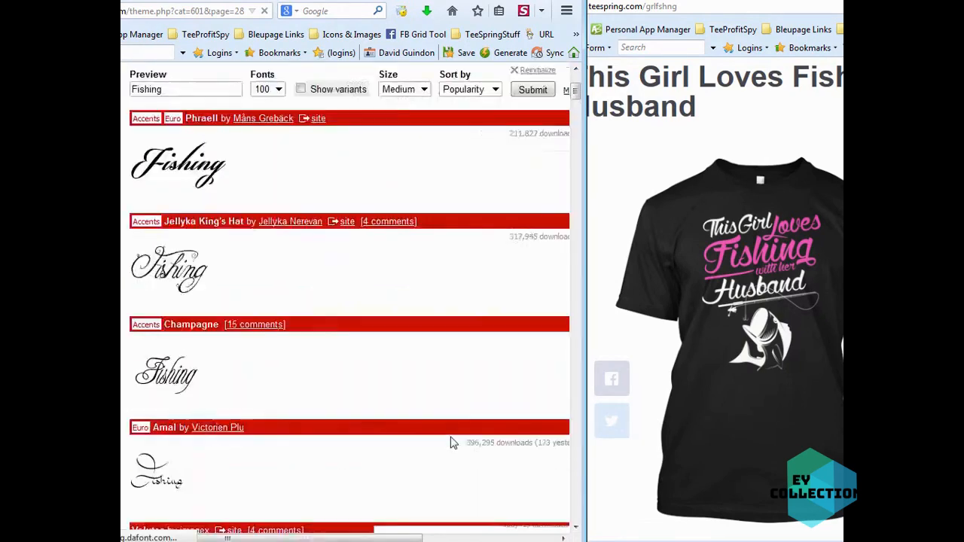
key(alt+Left)
Find Wolf in the City in the calligraphy list again, open its font page, and return to the list.
scroll(452, 443, up, 10)
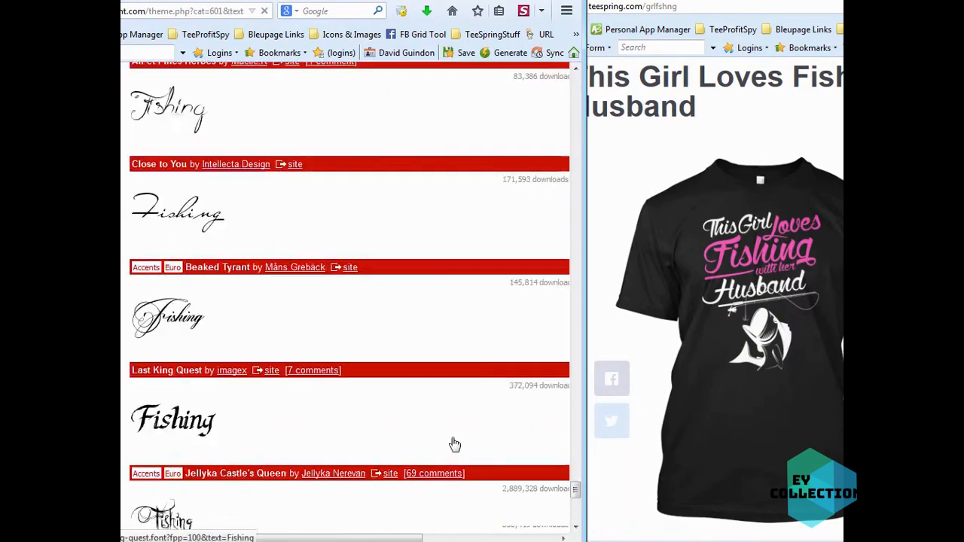
drag(577, 479, 576, 109)
click(165, 208)
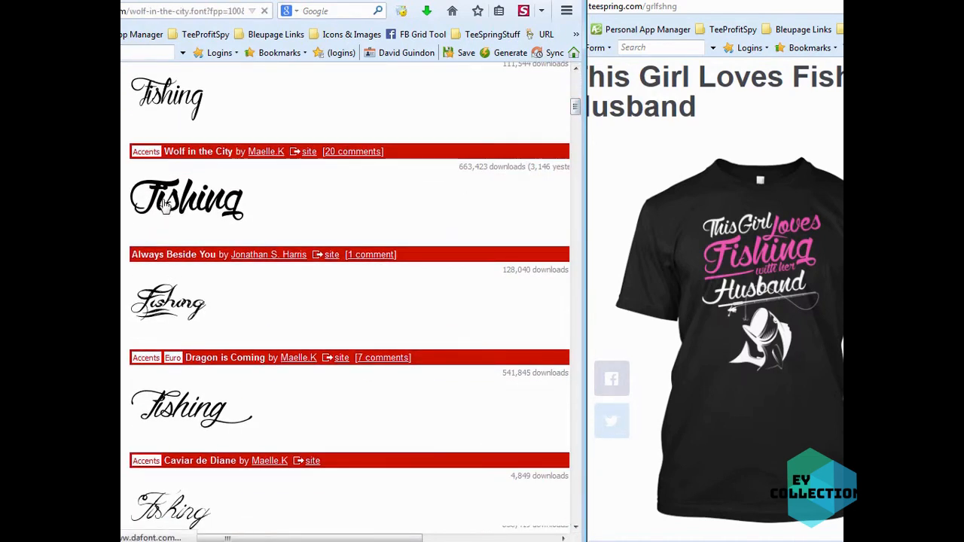
key(alt+Left)
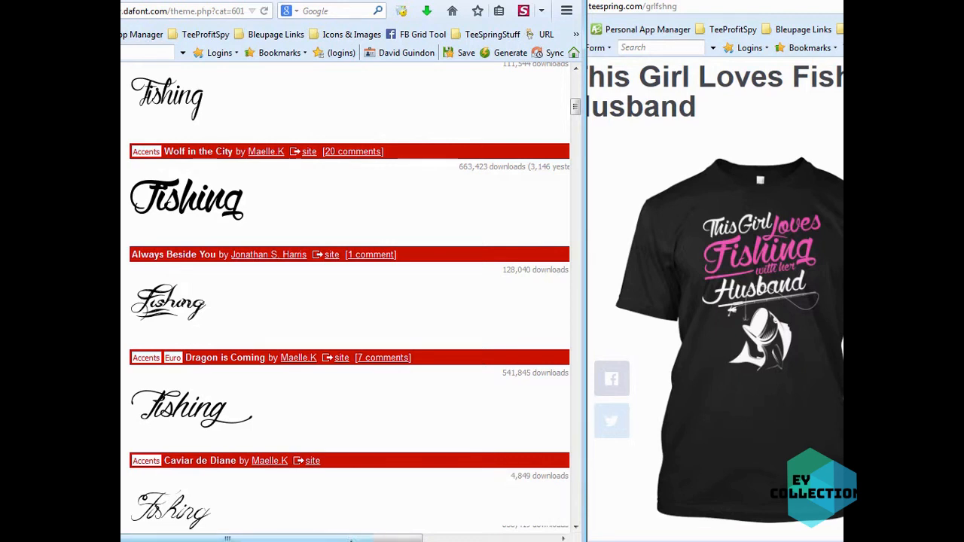
Download the Wolf in the City font and save it as wolf_in_the_city.zip in the fonts folder.
drag(351, 538, 501, 537)
click(527, 188)
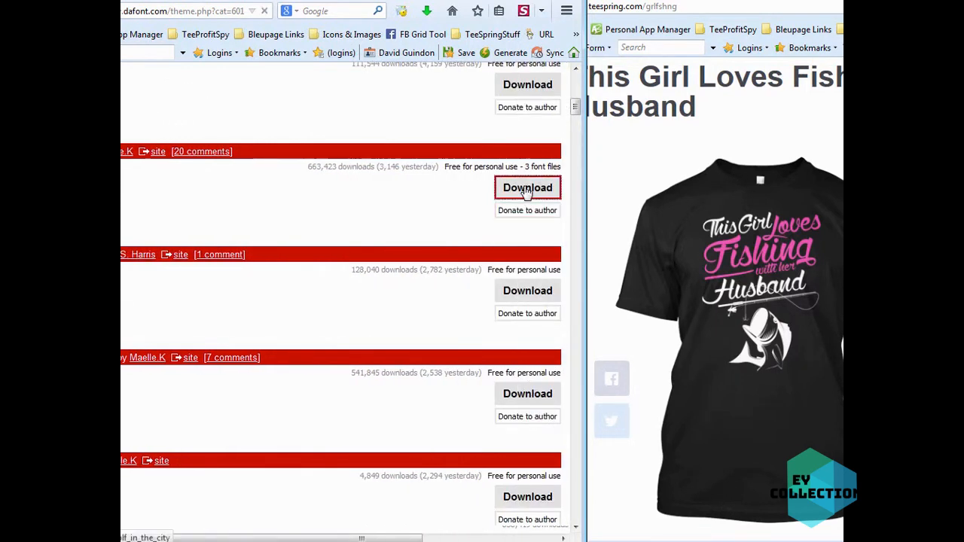
click(407, 429)
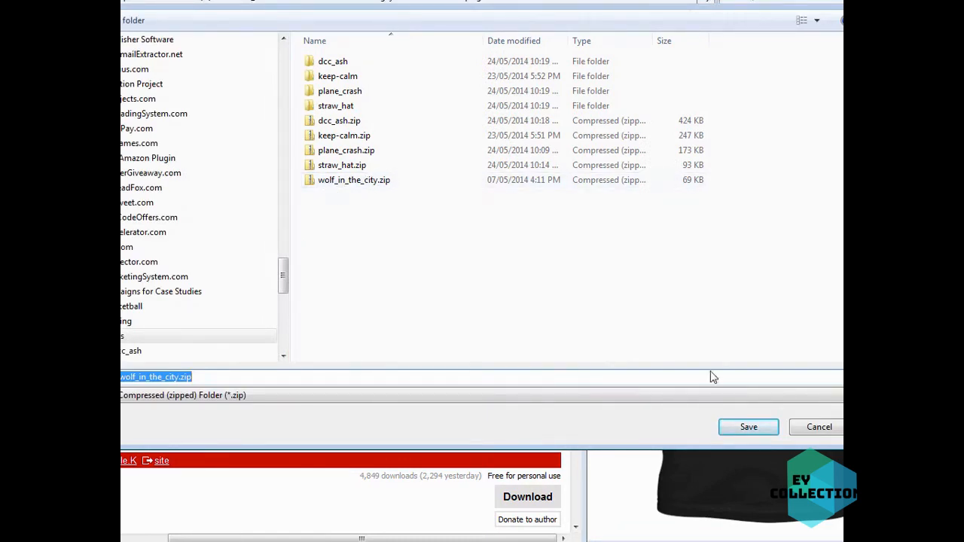
click(758, 429)
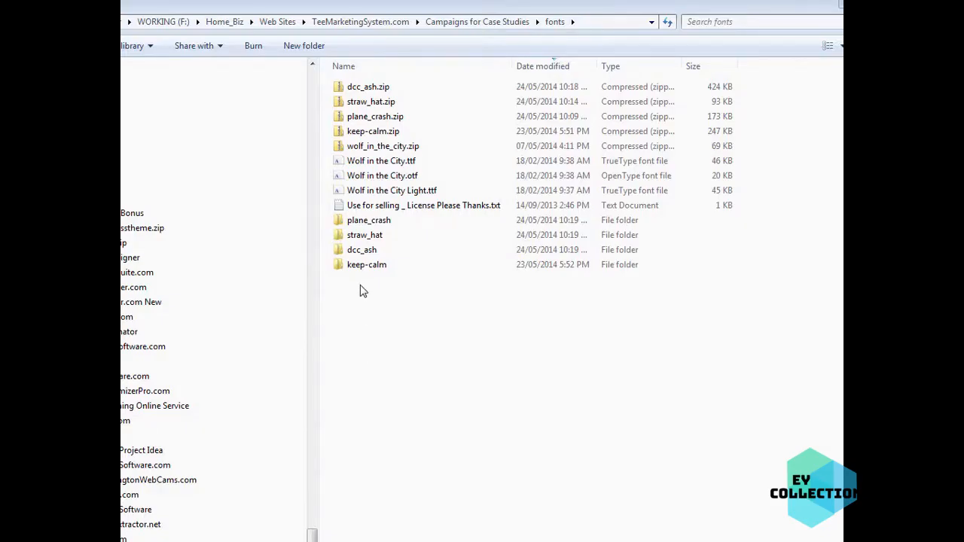
Extract wolf_in_the_city.zip into its own wolf_in_the_city folder within the fonts folder and open the extracted folder.
click(364, 191)
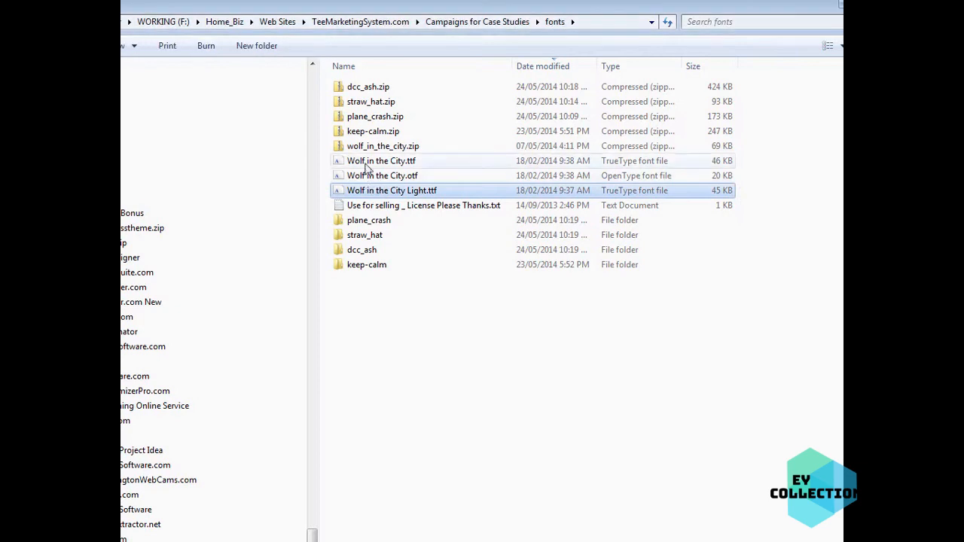
click(416, 310)
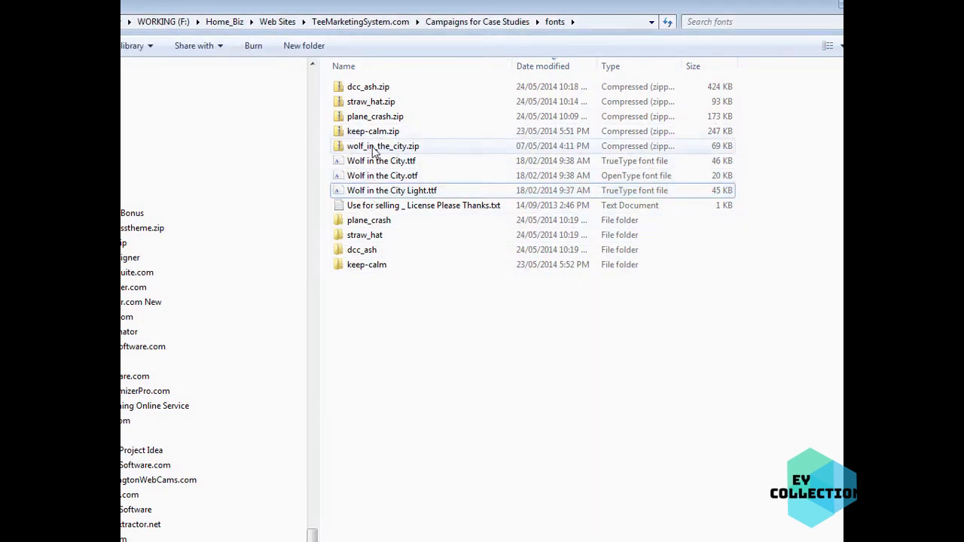
click(367, 149)
right_click(367, 151)
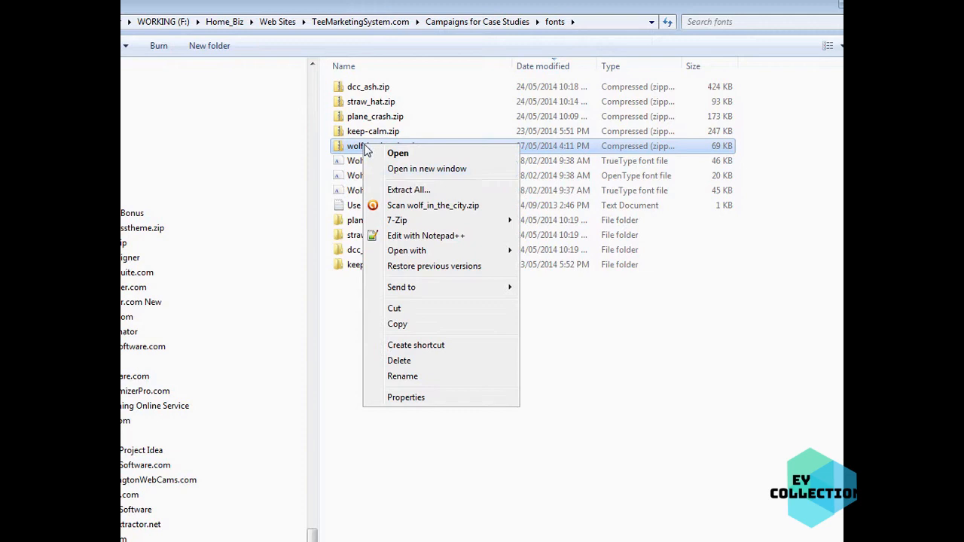
click(403, 189)
click(674, 494)
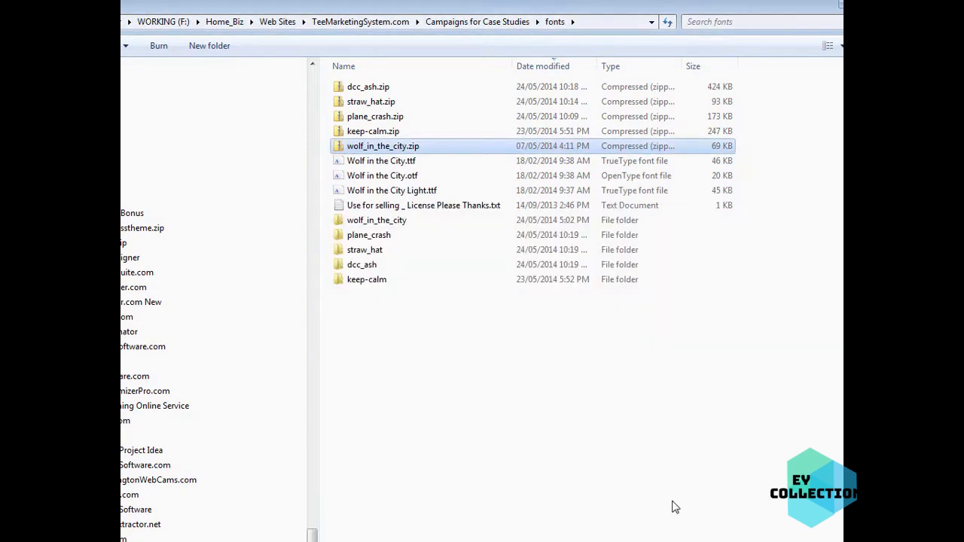
double_click(395, 221)
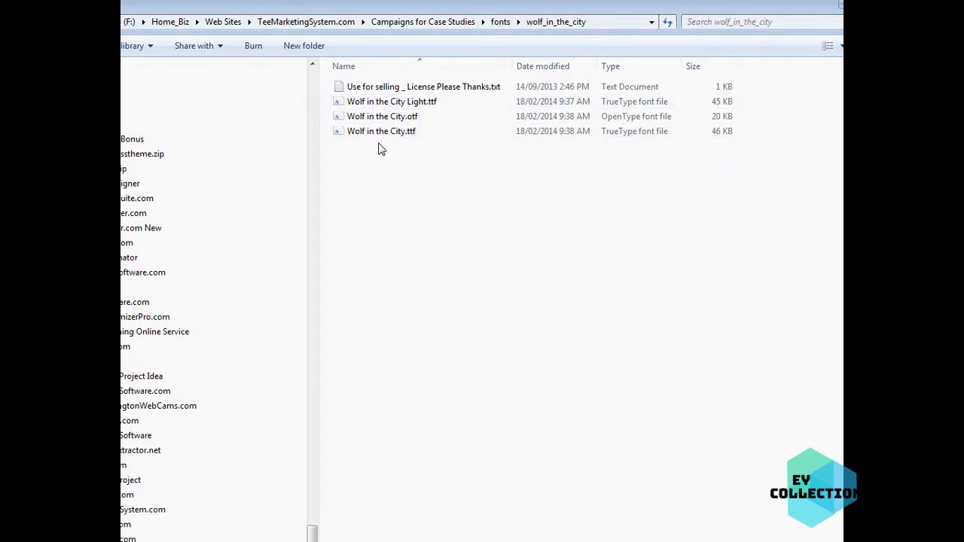
Try to install the Wolf in the City.ttf font, declining to replace the already installed copy.
click(373, 132)
right_click(372, 133)
click(371, 174)
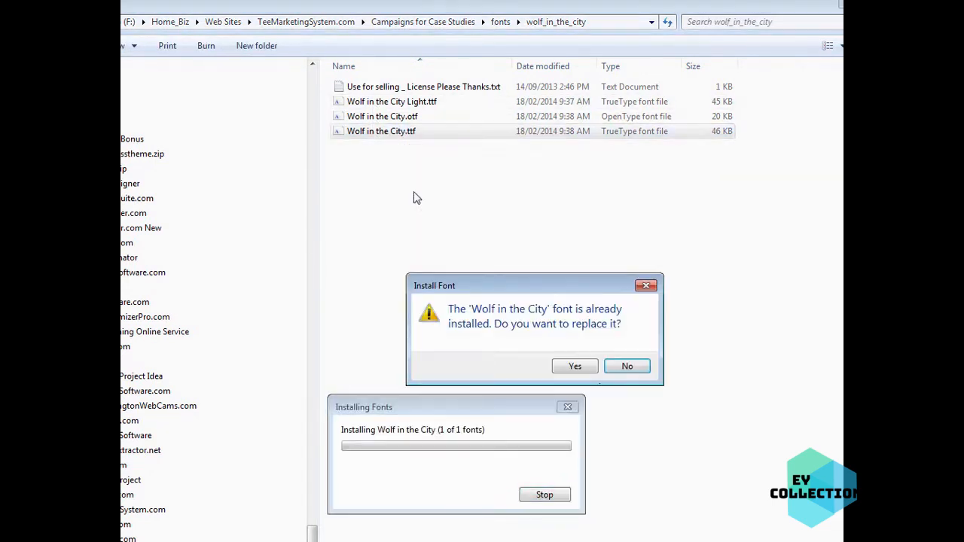
click(632, 368)
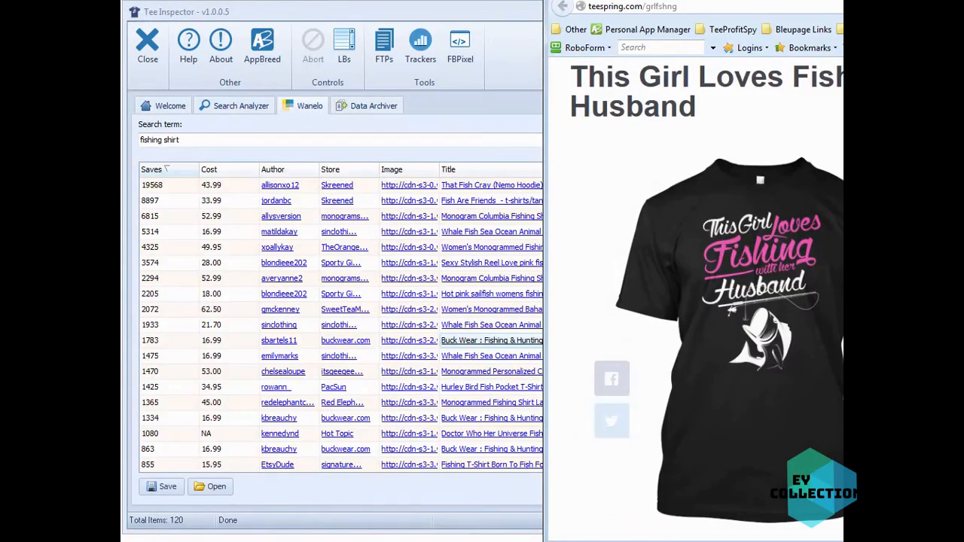
Switch to Photoshop and create a new document 1000 pixels wide and 800 pixels high.
key(super+Up)
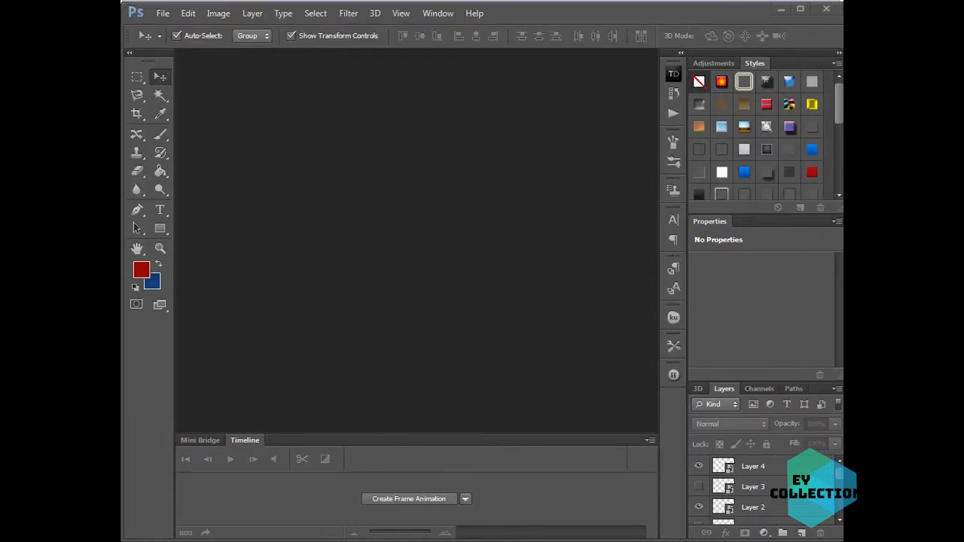
click(163, 13)
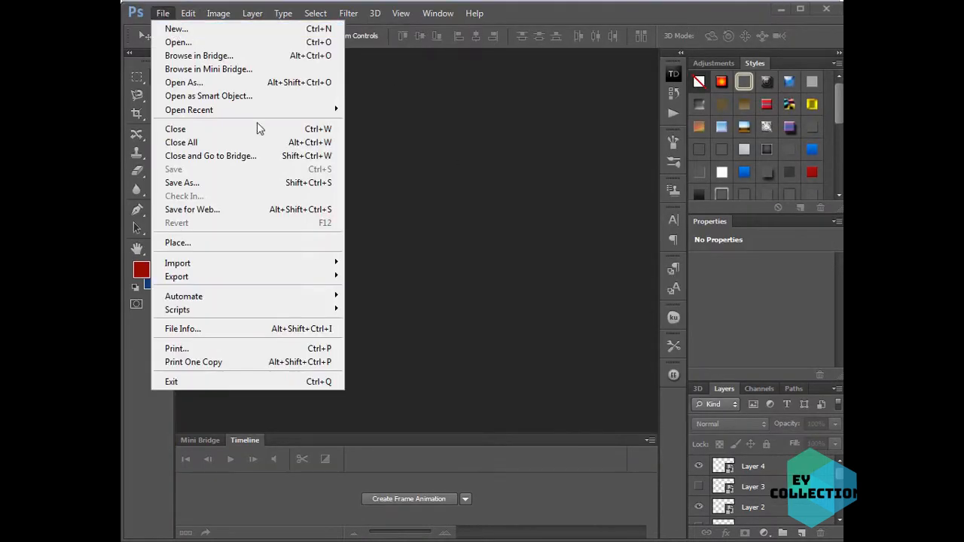
key(ctrl+n)
double_click(381, 192)
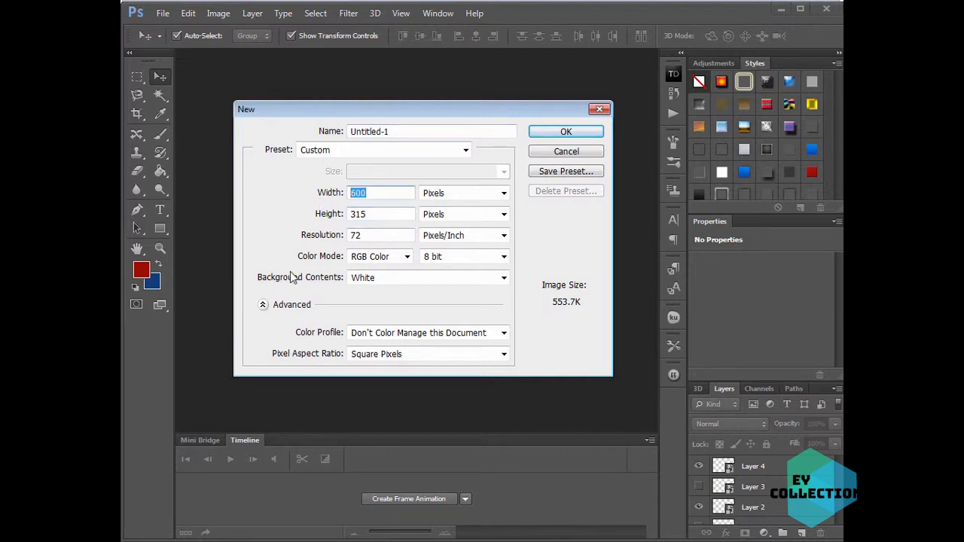
text(1000)
key(Tab)
text(8)
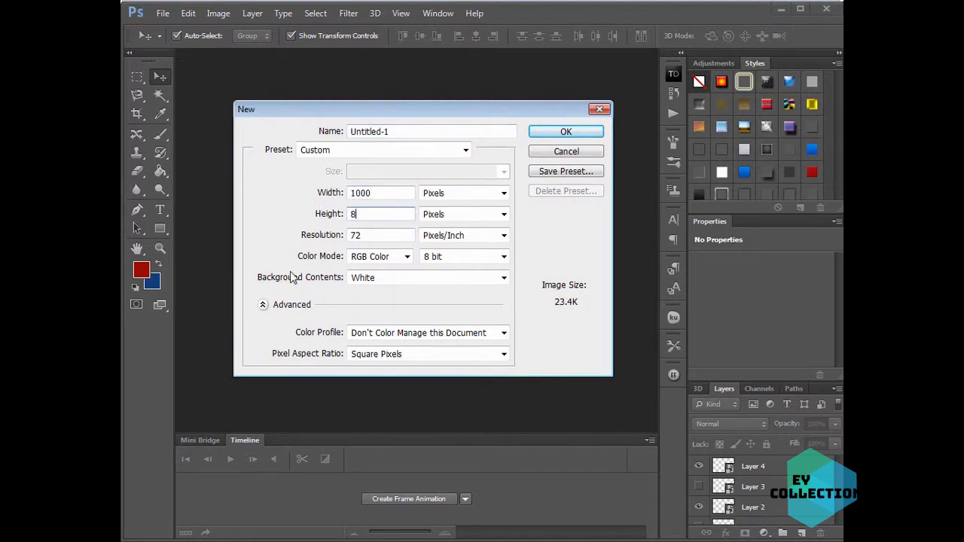
text(00)
key(Return)
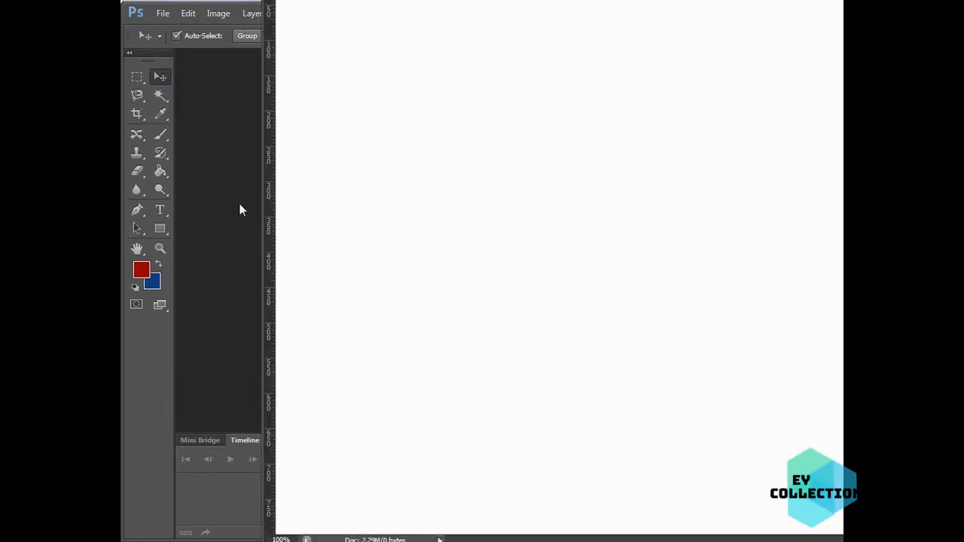
Zoom the blank canvas out to 66.67%, then shrink and reposition its document window so the whole canvas fits in the workspace.
click(160, 247)
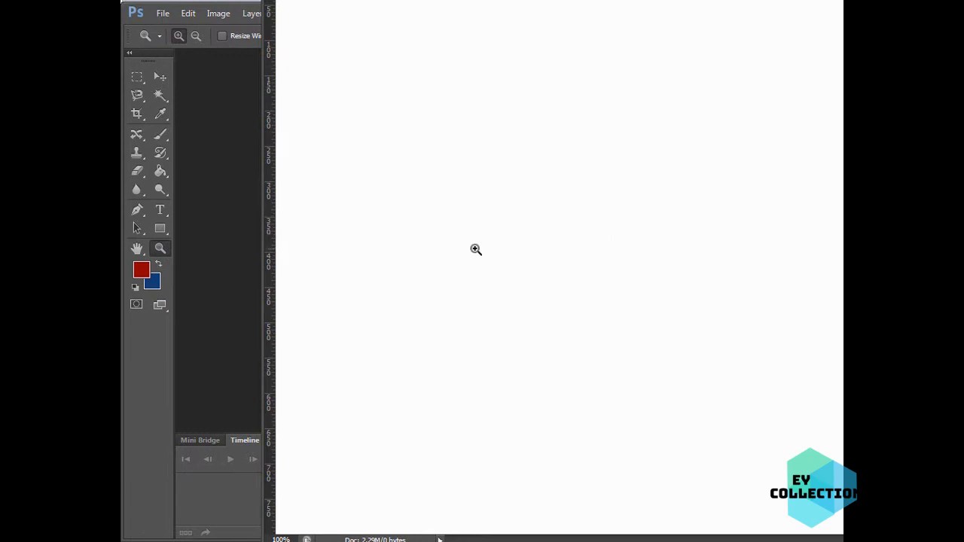
key(alt)
alt+click(476, 249)
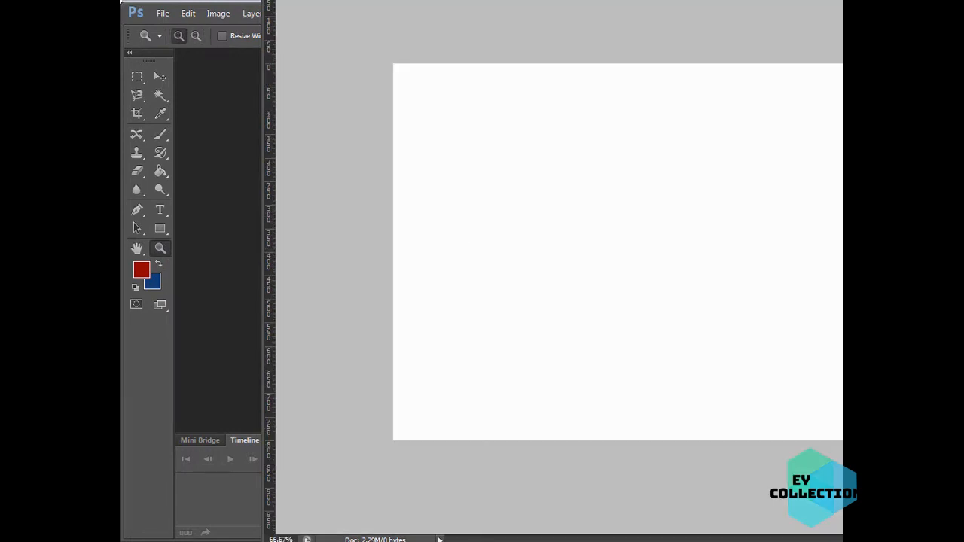
drag(963, 541, 784, 416)
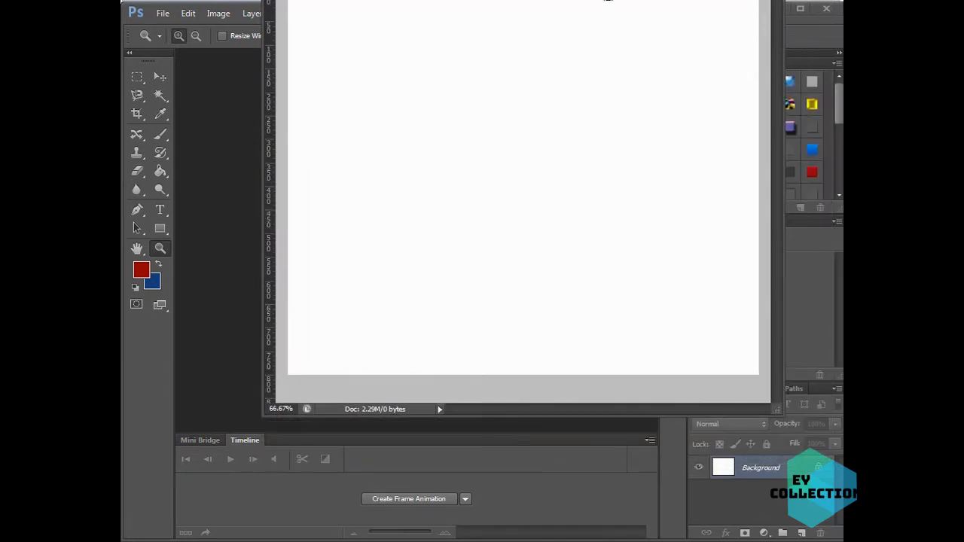
drag(589, 0, 505, 55)
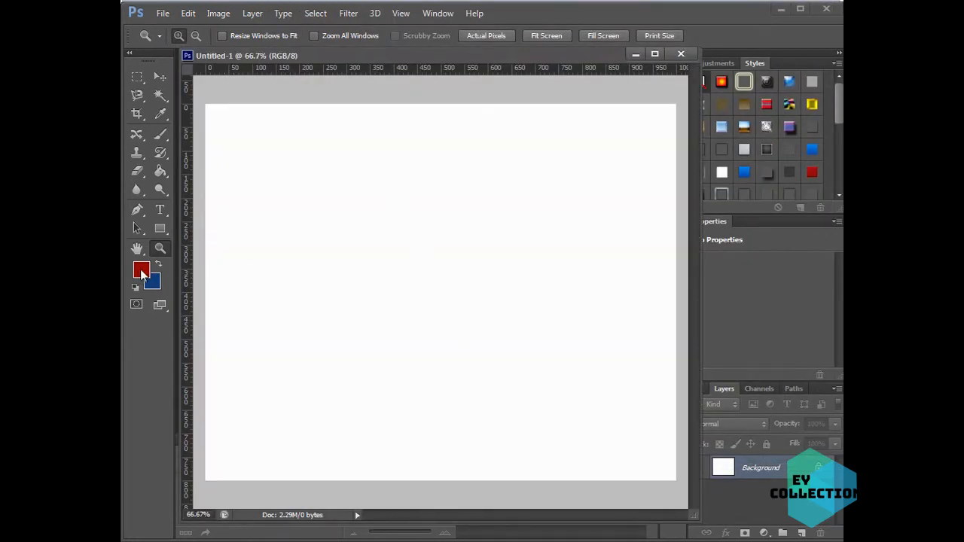
Set the foreground color to dark grey 2d2d2d.
click(141, 274)
drag(664, 308, 502, 211)
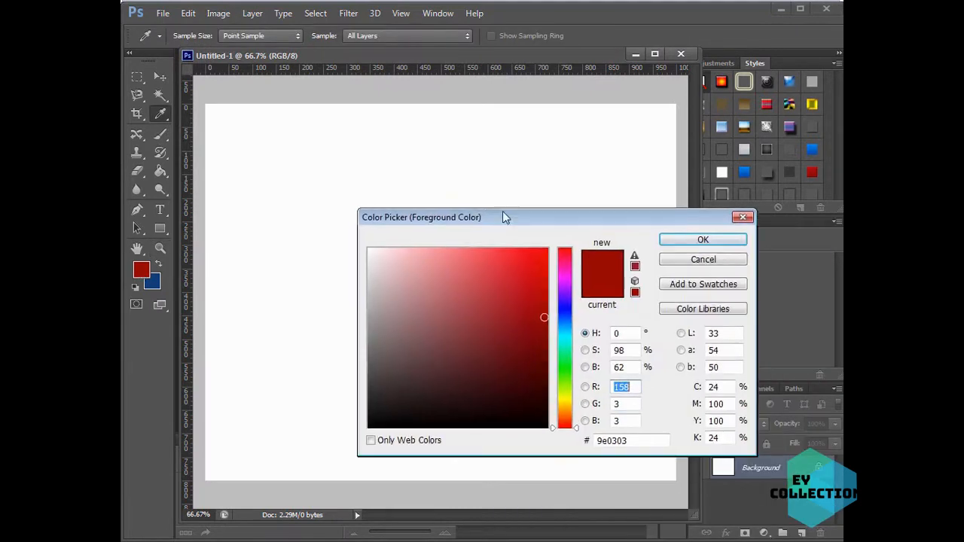
mouse_move(377, 361)
mouse_down()
mouse_move(338, 364)
mouse_move(339, 392)
mouse_up()
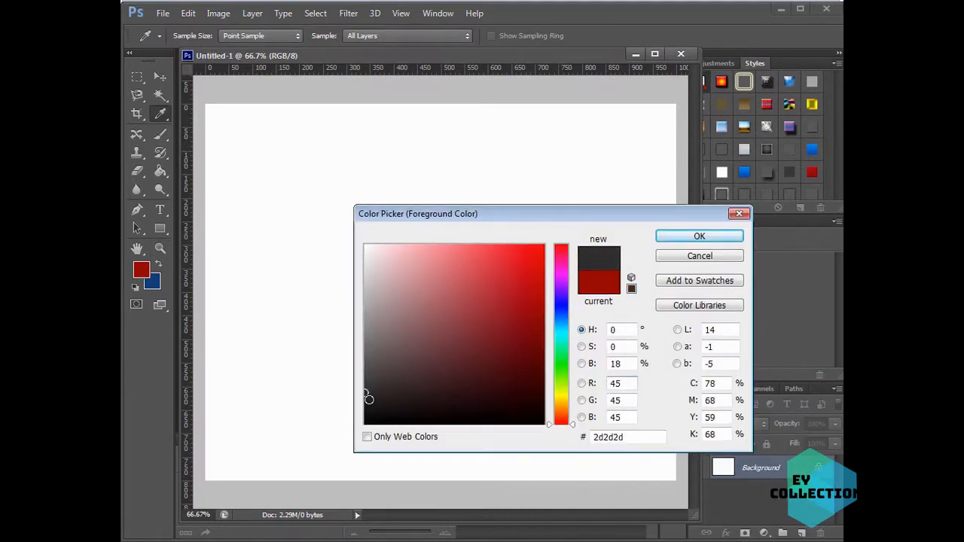
click(686, 237)
key(z)
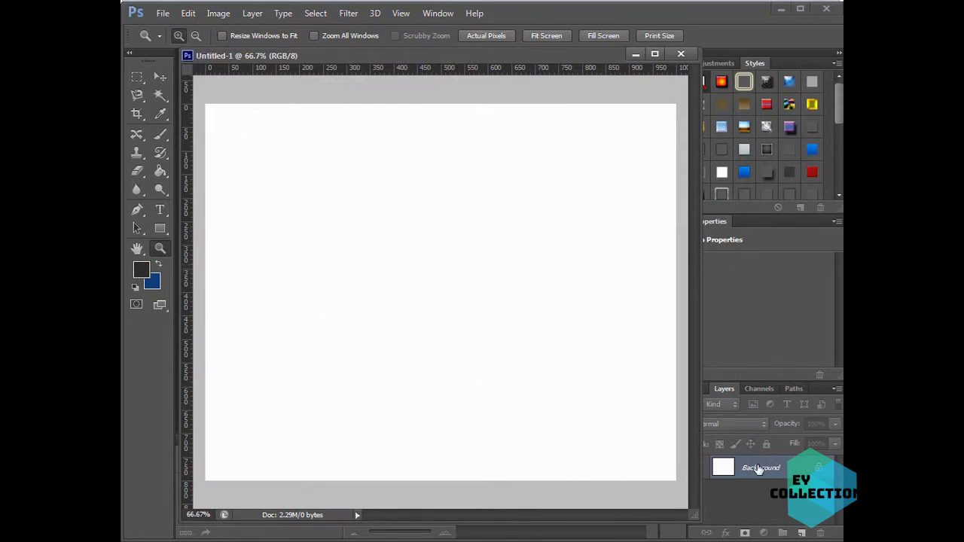
Try filling the Background layer with the blue background color, then fill it with the dark grey foreground color.
key(ctrl+BackSpace)
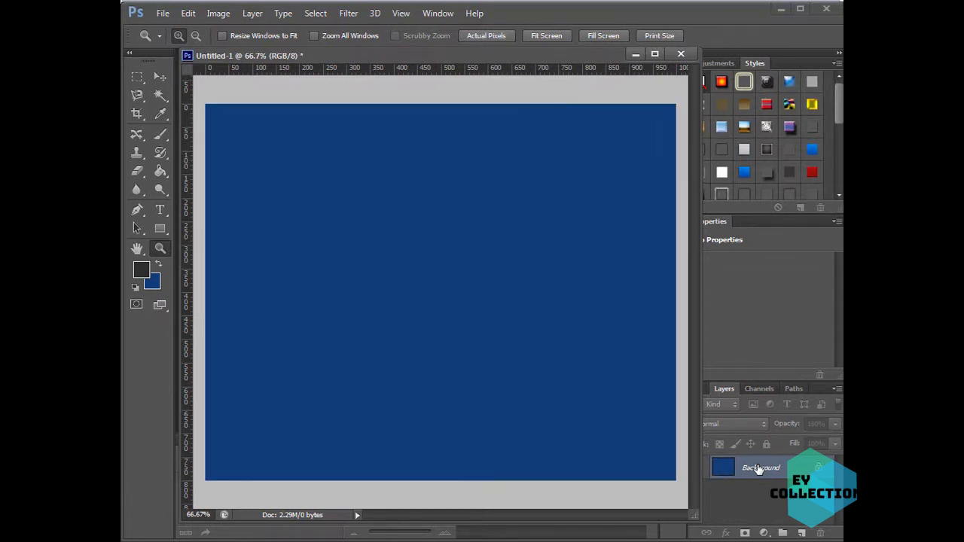
key(alt+BackSpace)
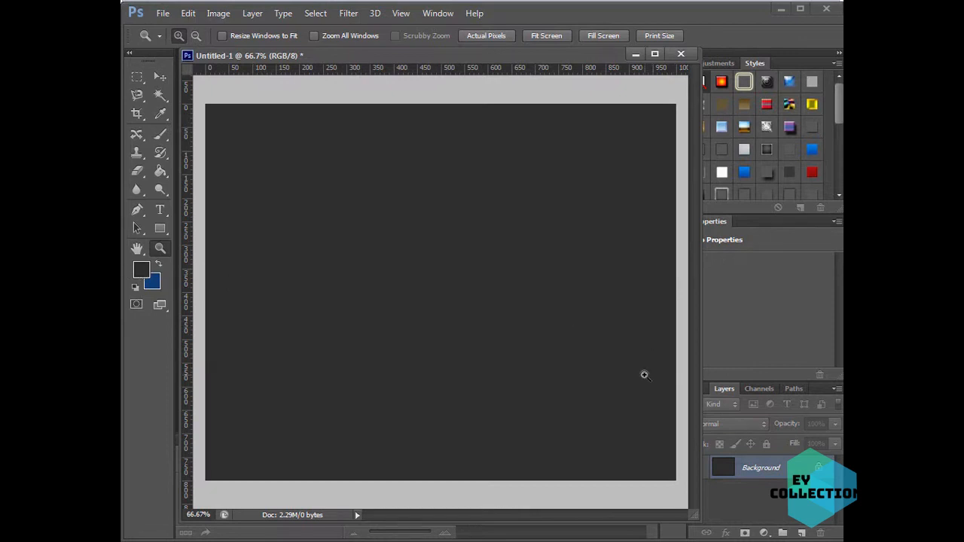
key(alt)
key(ctrl+BackSpace)
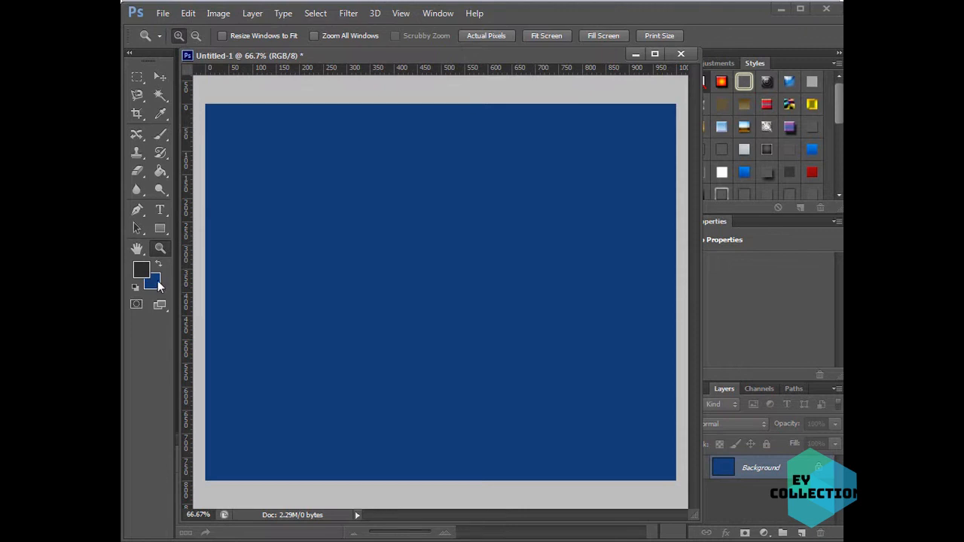
key(alt+BackSpace)
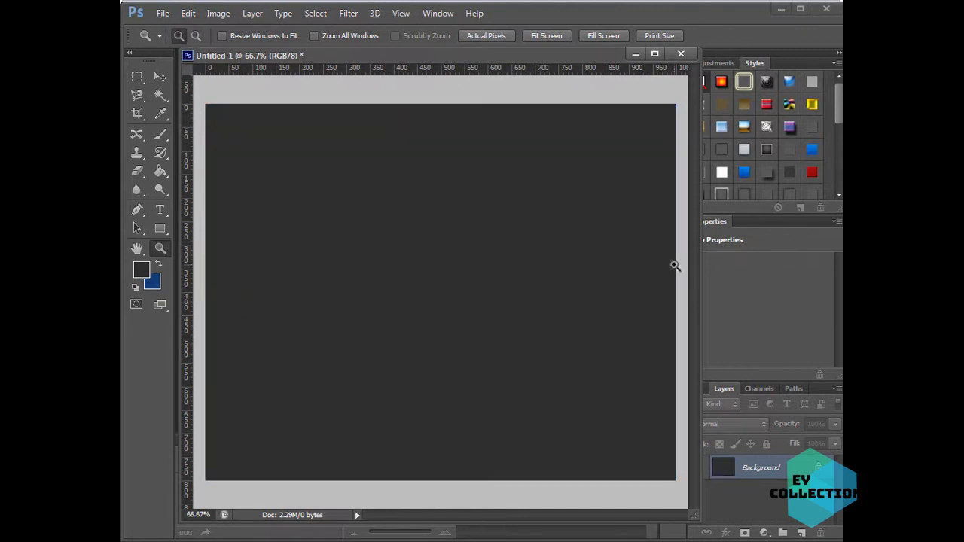
Start saving the document and browse to the Example folder inside the Fishing folder.
key(ctrl+s)
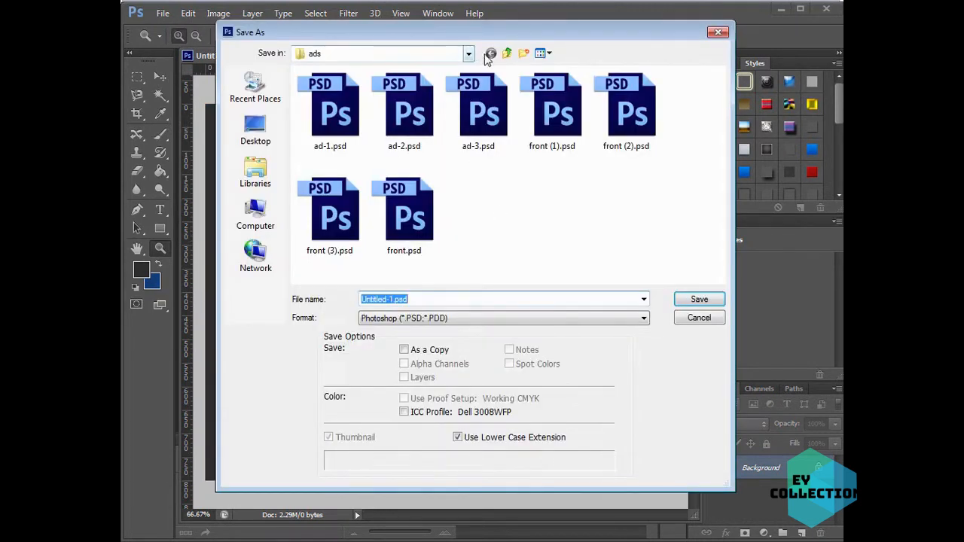
click(509, 54)
click(508, 54)
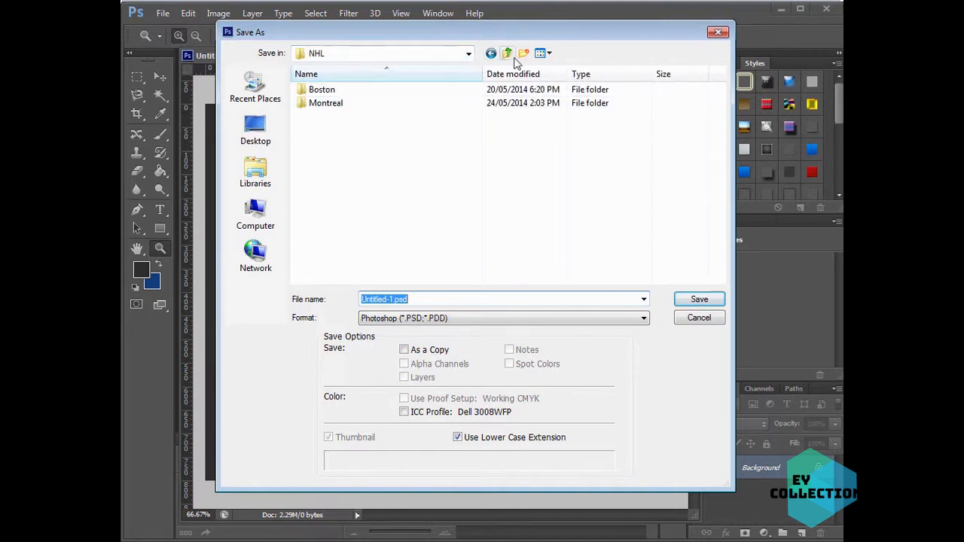
click(509, 54)
double_click(340, 104)
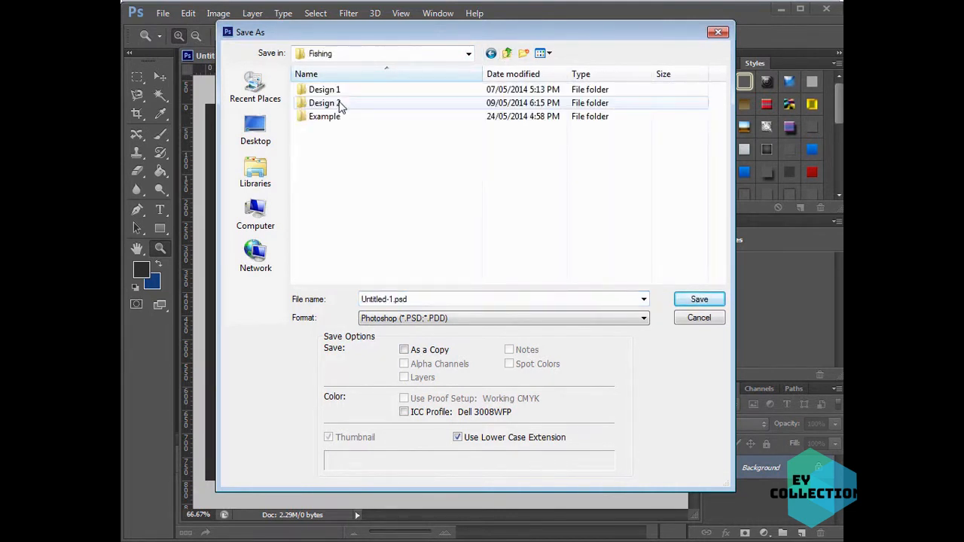
double_click(340, 117)
Name the file design-1.psd and save it in Photoshop format.
click(431, 299)
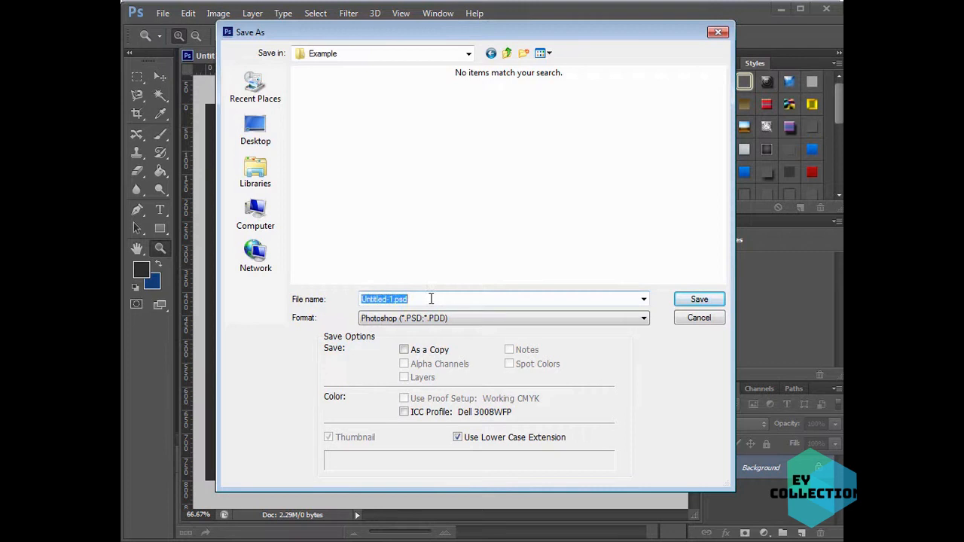
key(Home)
key(Delete)
key(Delete)
key(Delete)
key(Delete)
key(Delete)
key(Delete)
key(Delete)
key(Delete)
key(Delete)
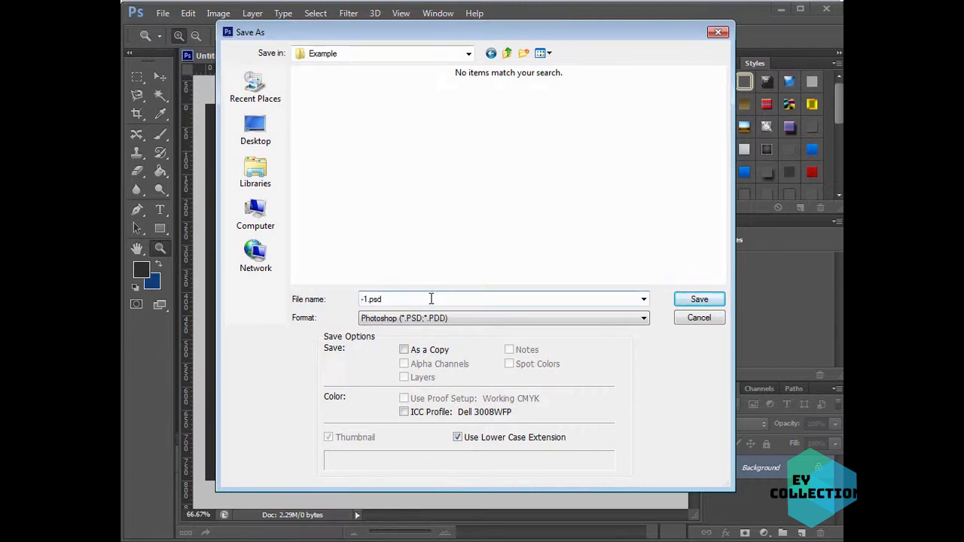
text(design)
key(Return)
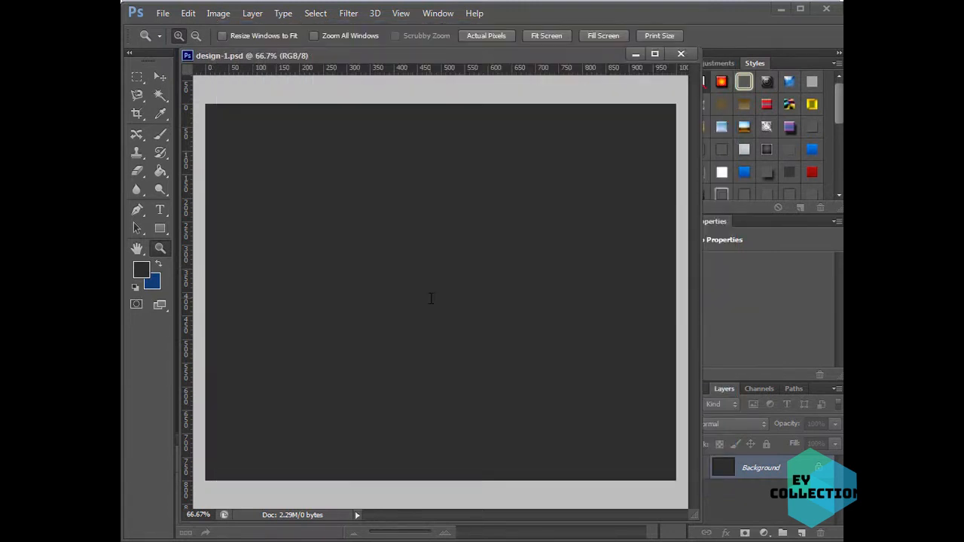
Add the text "This Girl" in Arial Black 72 pt near the upper-left part of the canvas.
click(160, 210)
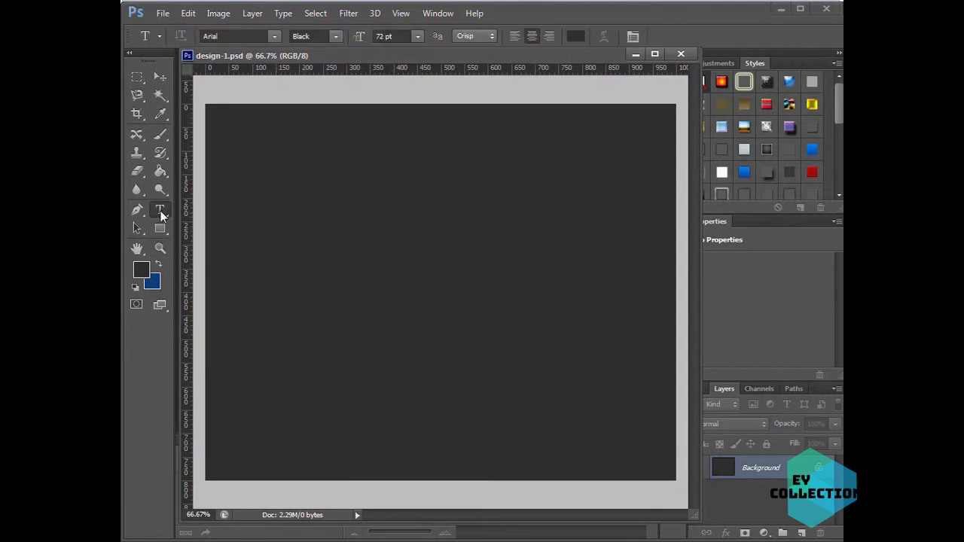
click(259, 217)
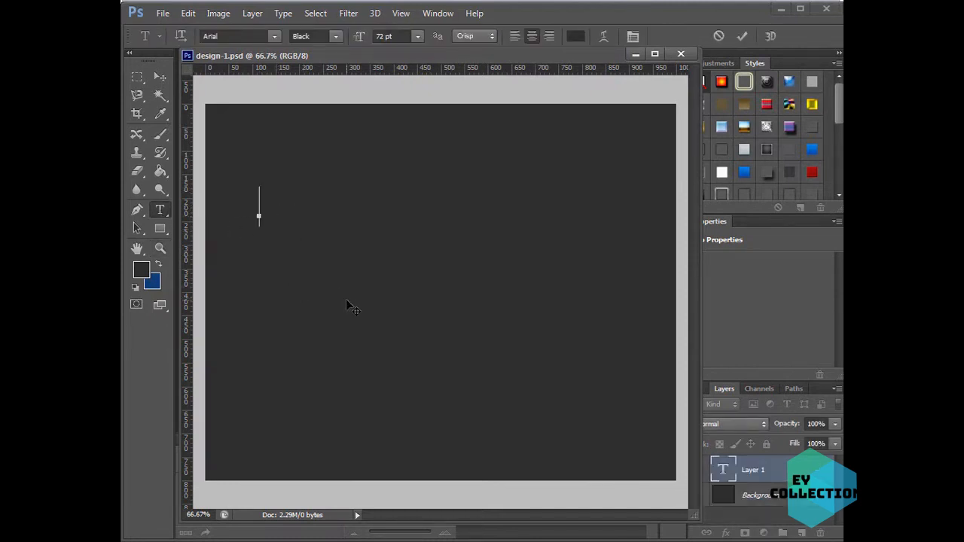
text(BIG SA)
key(BackSpace)
text(S)
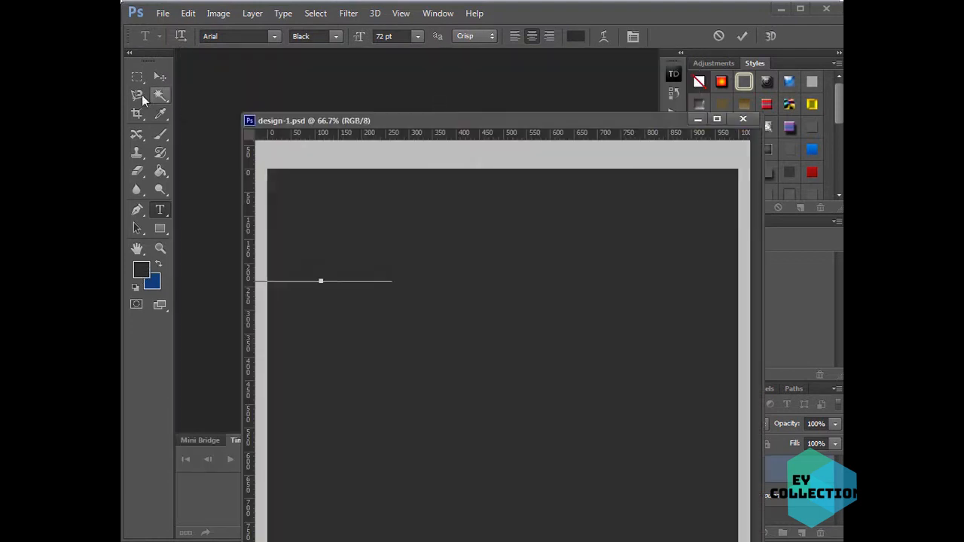
Move the "This Girl" text fully inside the upper part of the canvas and shift the document window clear of the panels.
click(160, 77)
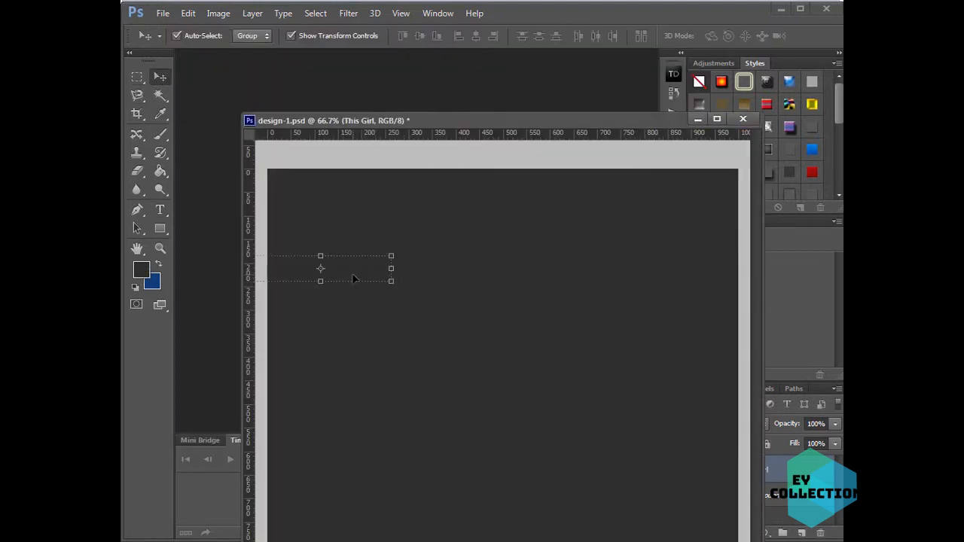
click(387, 280)
click(459, 243)
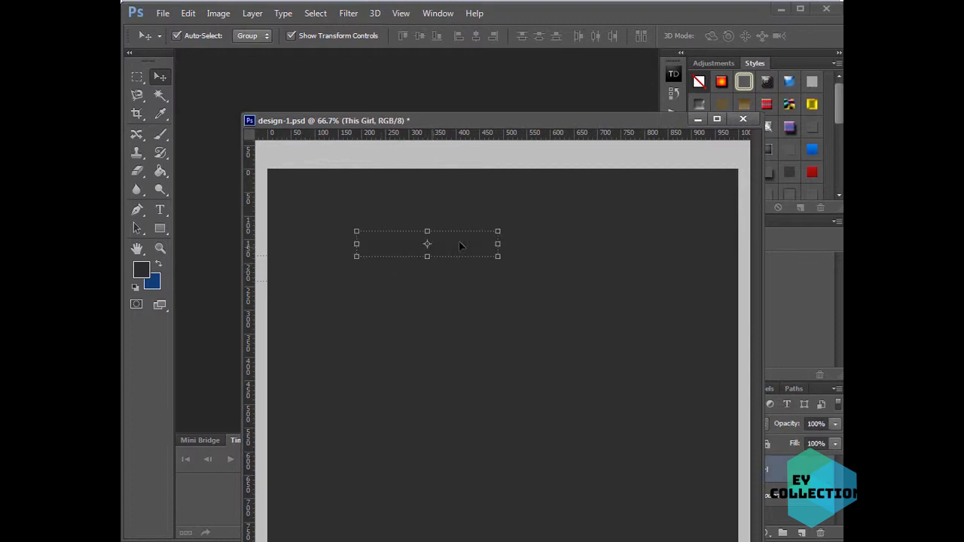
drag(539, 121, 427, 28)
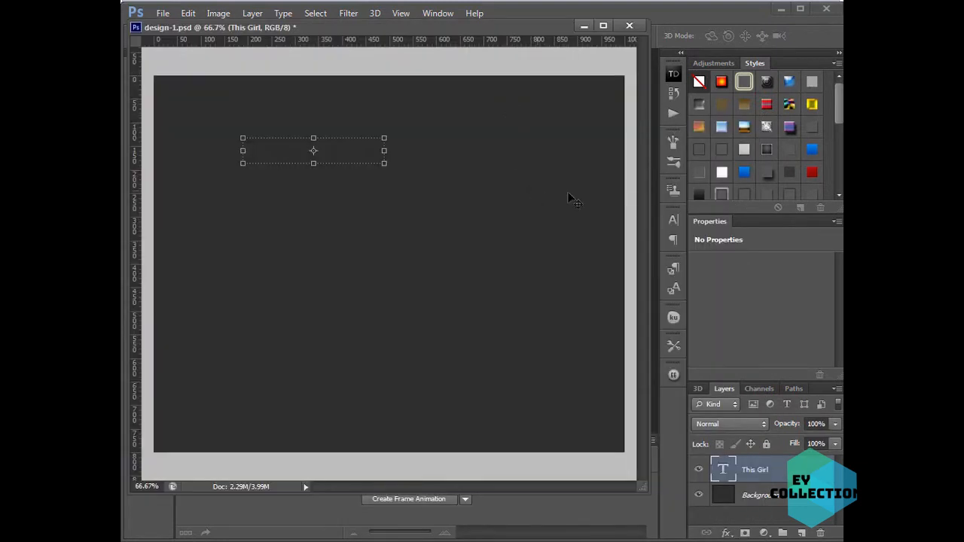
Change the "This Girl" text color to white in the character settings and collapse those settings.
click(673, 219)
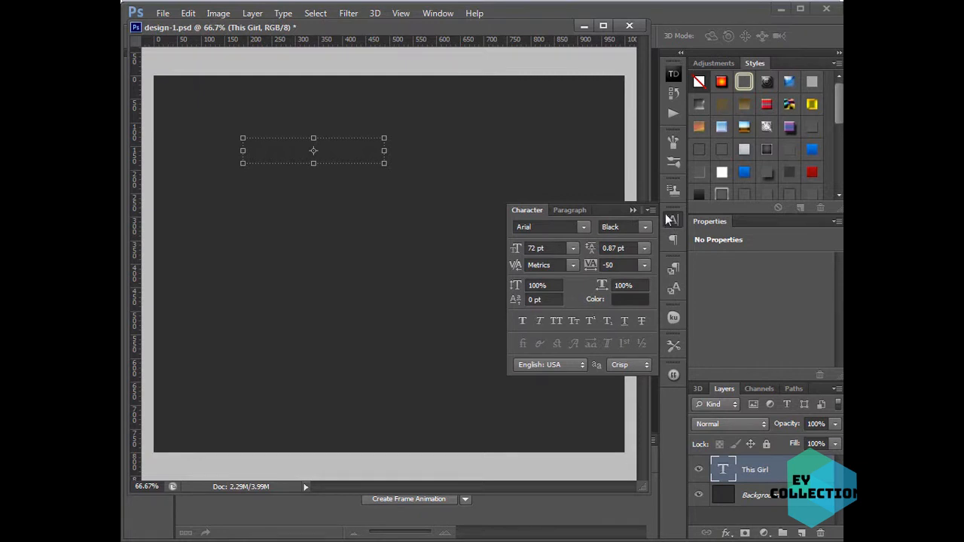
click(440, 14)
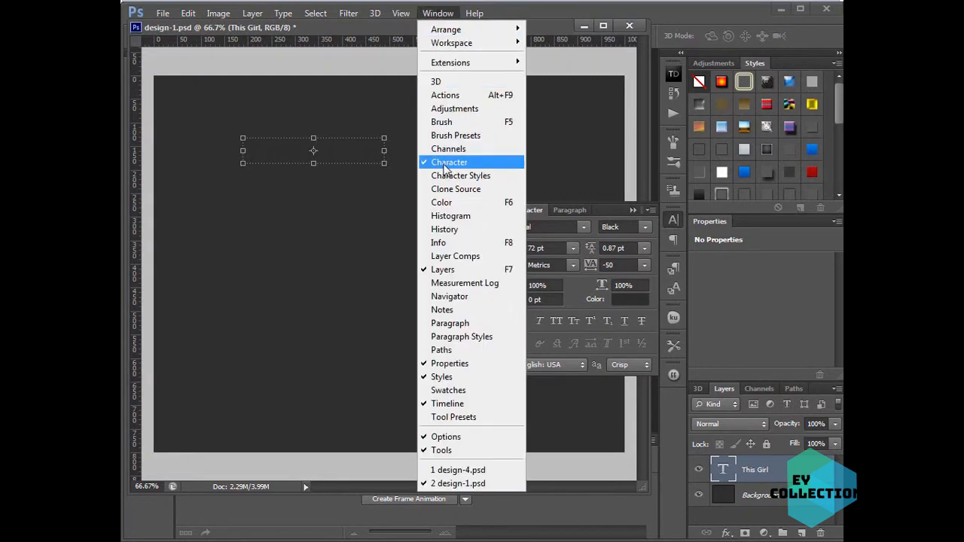
click(642, 300)
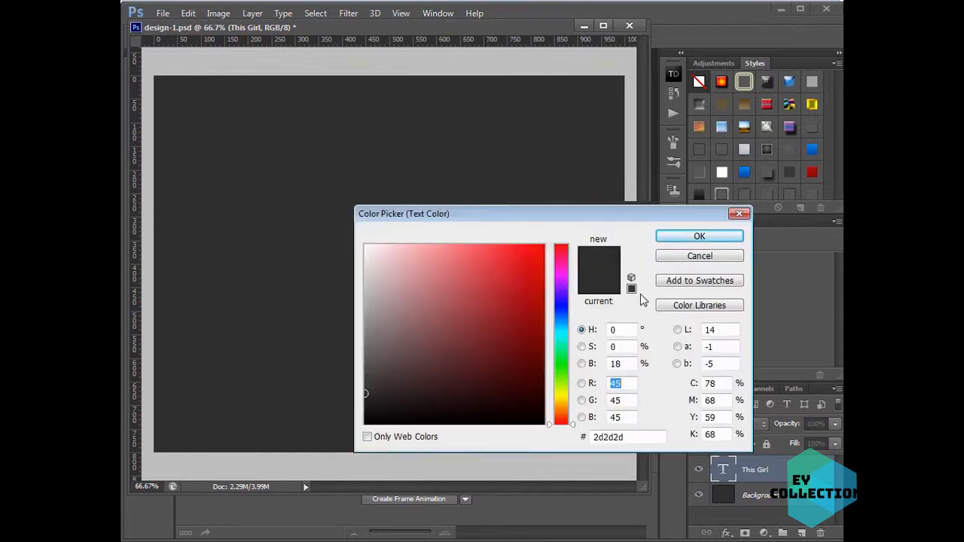
click(366, 246)
click(709, 243)
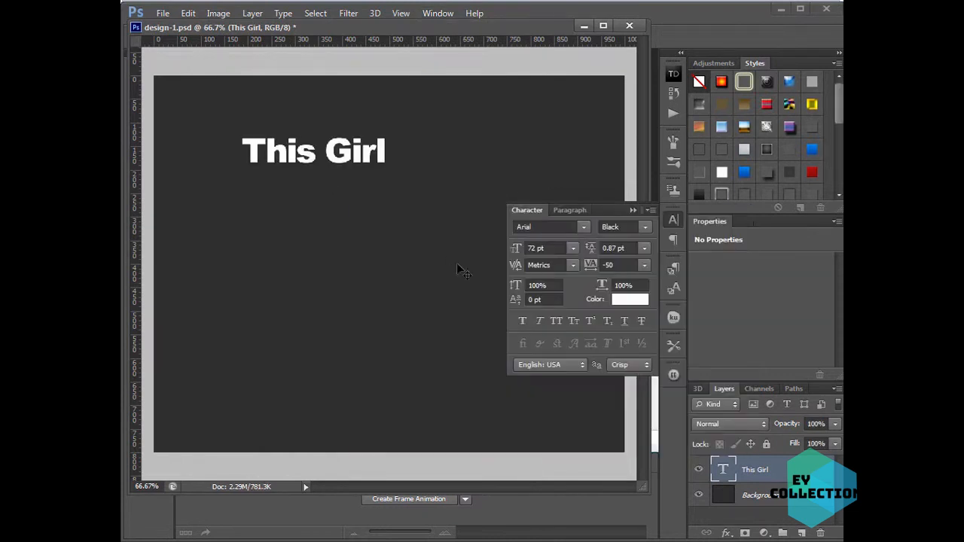
click(637, 210)
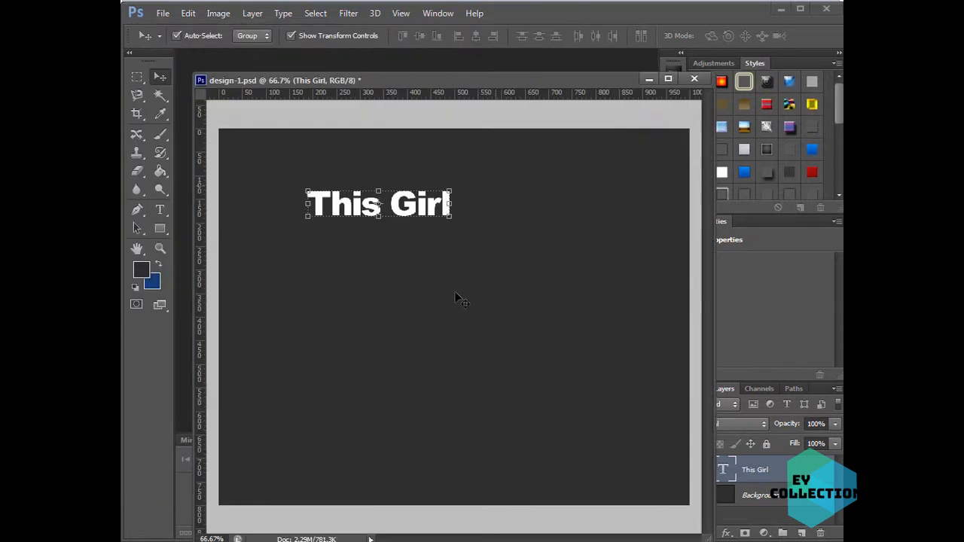
Reposition the "This Girl" text slightly and set its font to Wolf in the City (OT1).
click(422, 247)
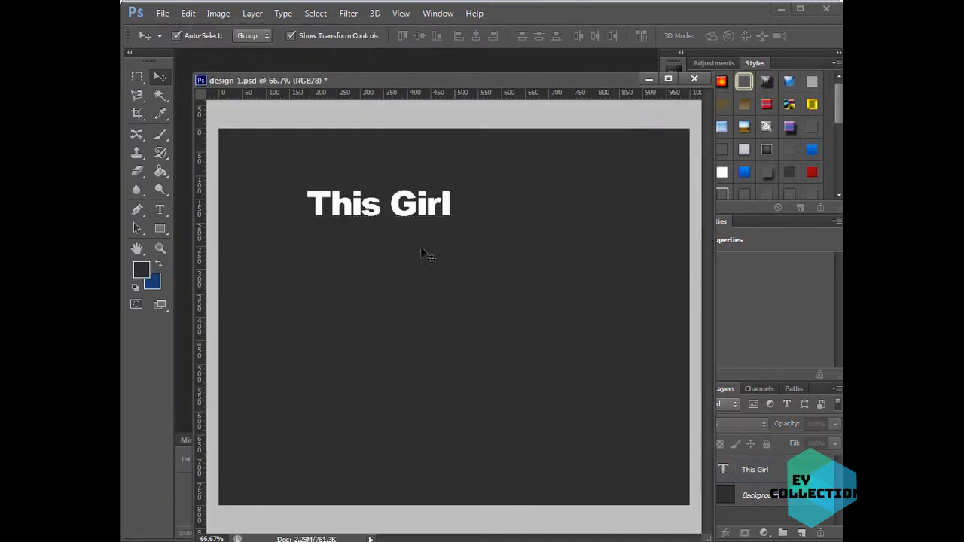
drag(393, 204, 388, 225)
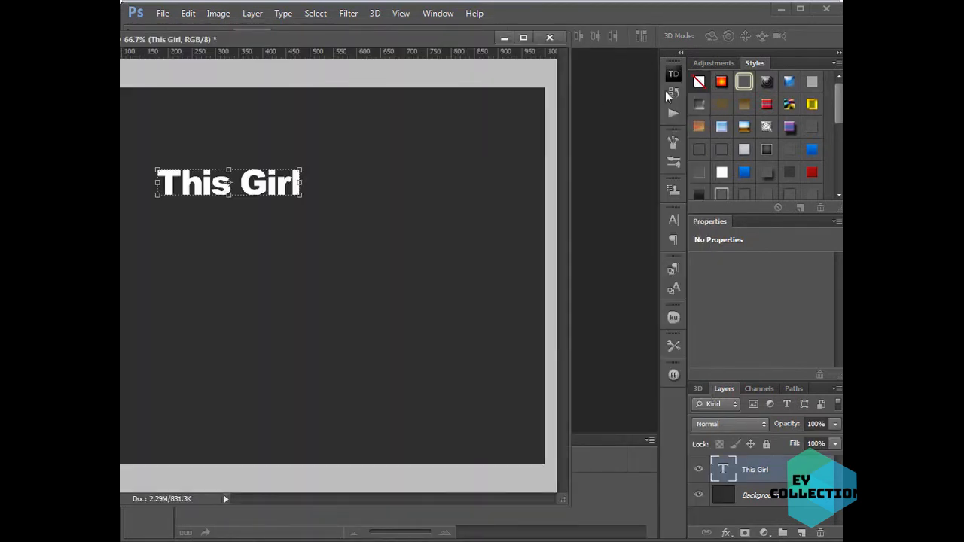
click(672, 219)
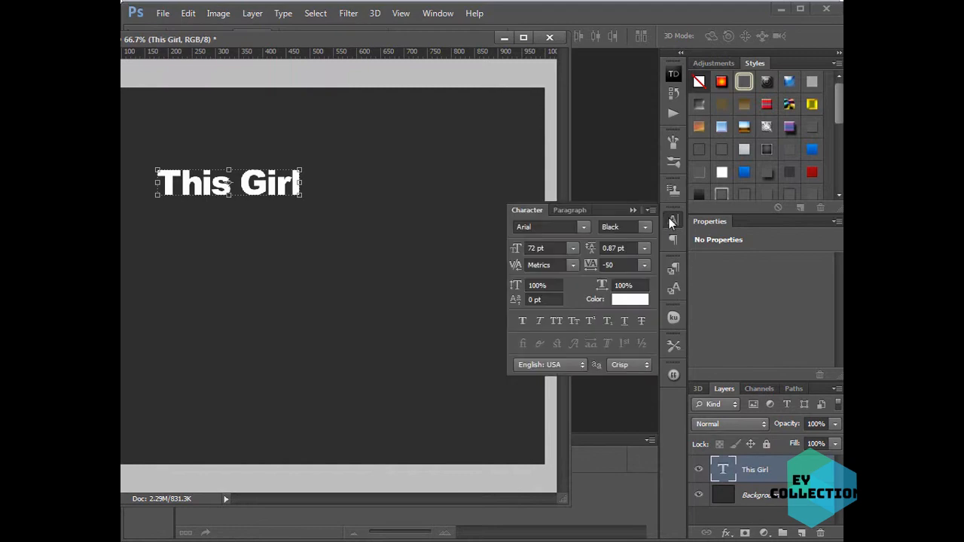
click(584, 229)
drag(732, 313, 736, 538)
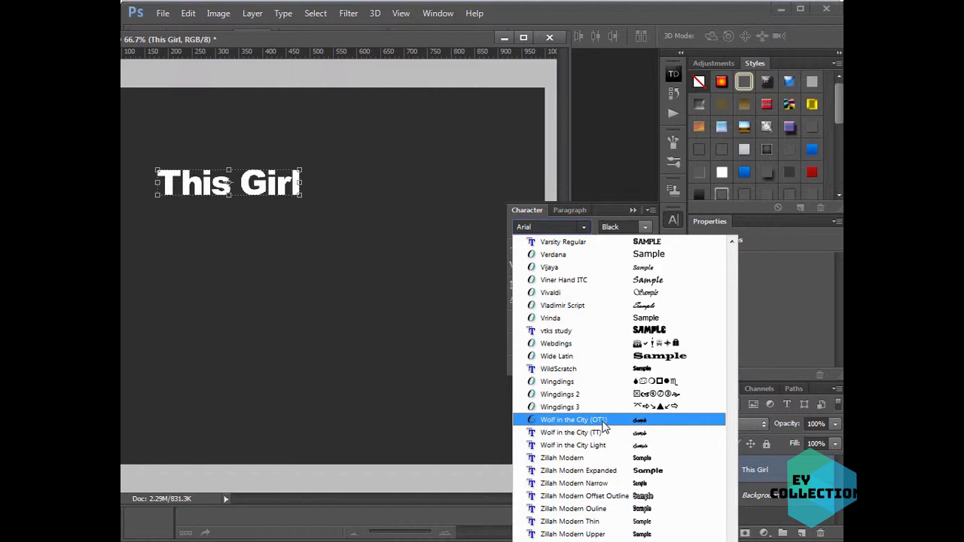
click(604, 426)
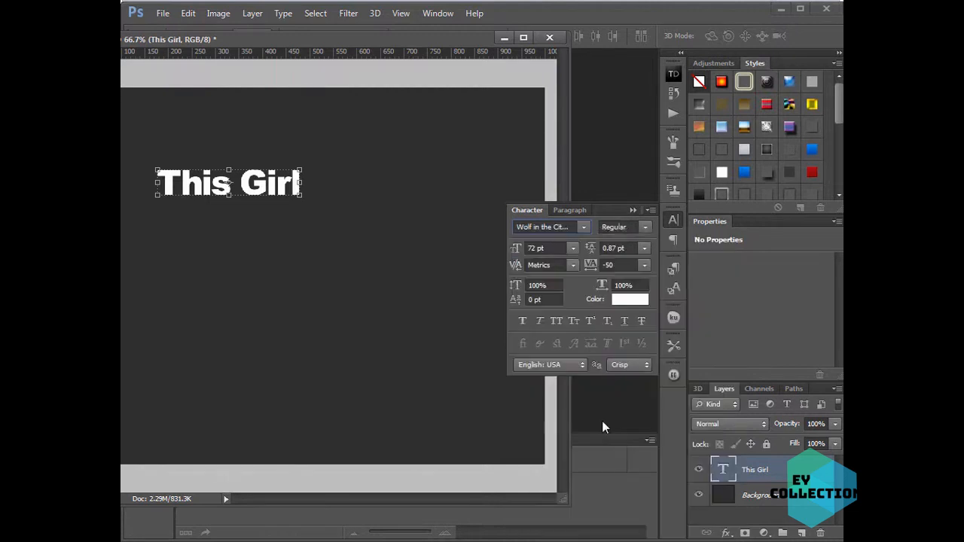
Enlarge the "This Girl" text proportionally to about 268 pt and bring the whole canvas back into view beside the tools.
drag(262, 202, 415, 287)
drag(394, 254, 341, 221)
key(Return)
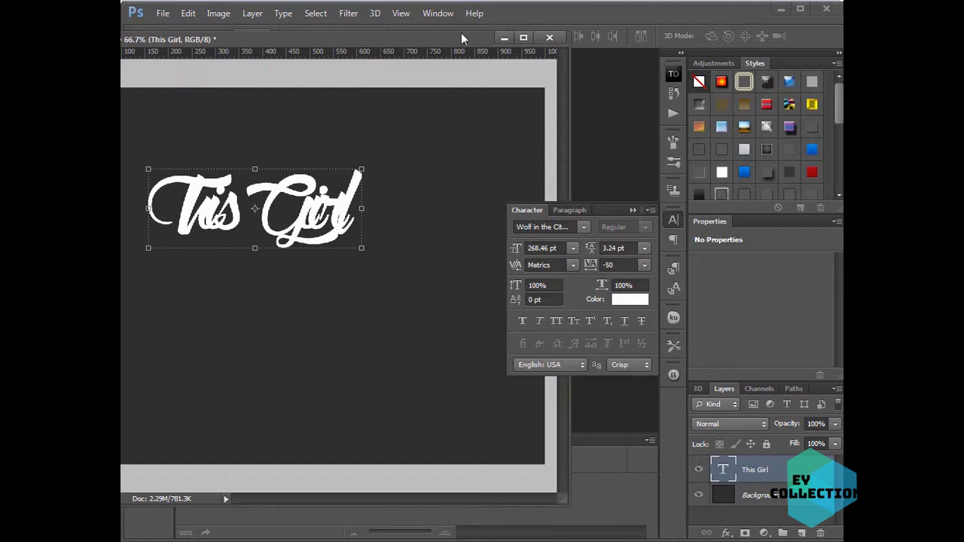
drag(447, 41, 569, 59)
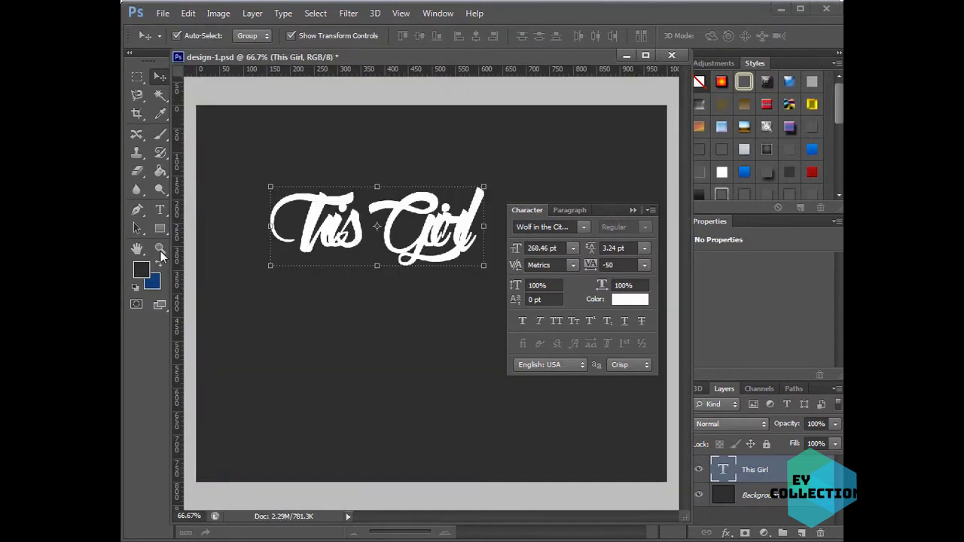
Set the tracking of the "This Girl" text to 0 and reposition it in the upper part of the canvas.
click(161, 249)
click(502, 35)
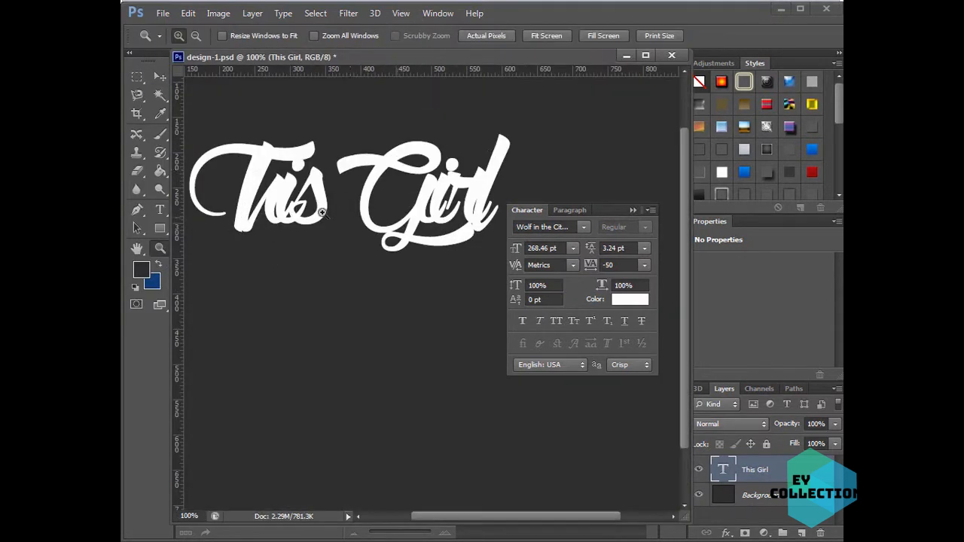
click(159, 76)
drag(330, 210, 357, 187)
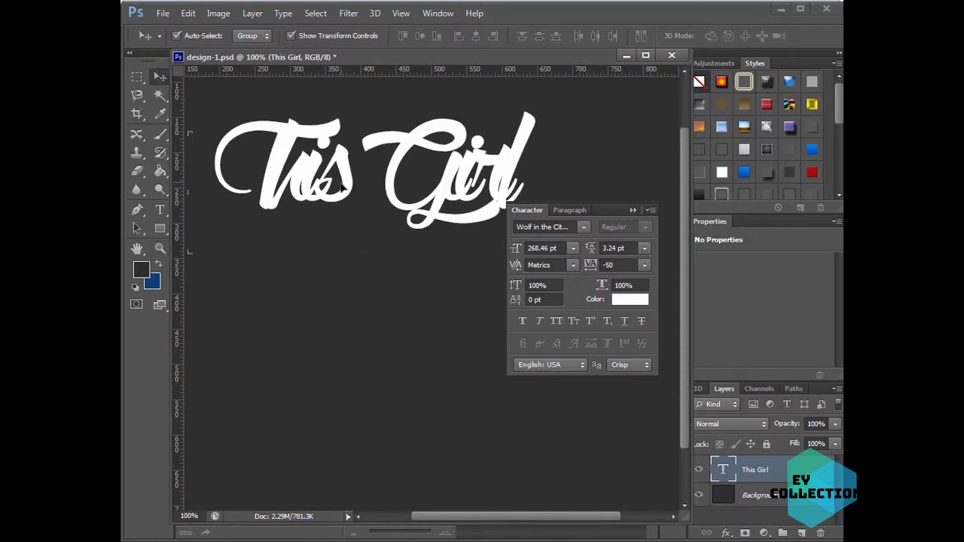
click(645, 267)
click(641, 379)
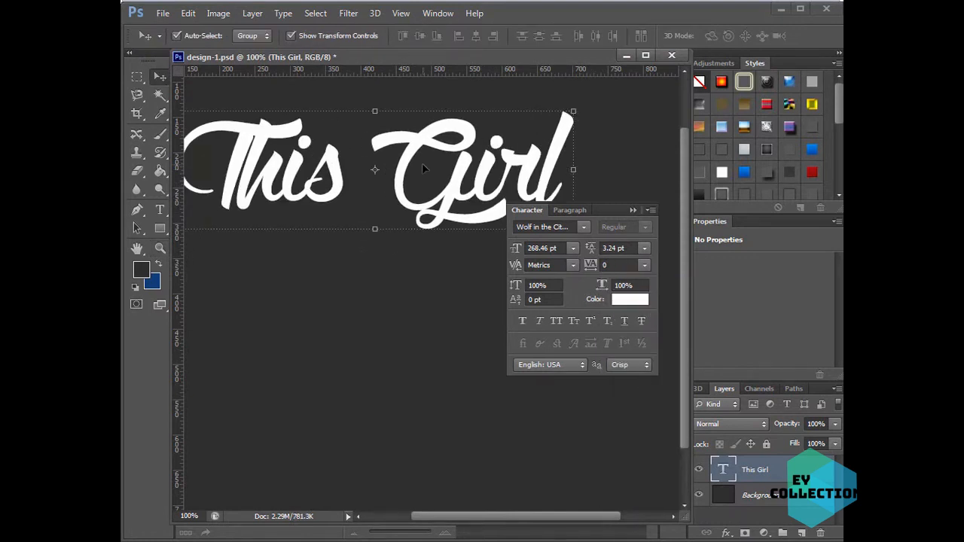
drag(411, 160, 444, 157)
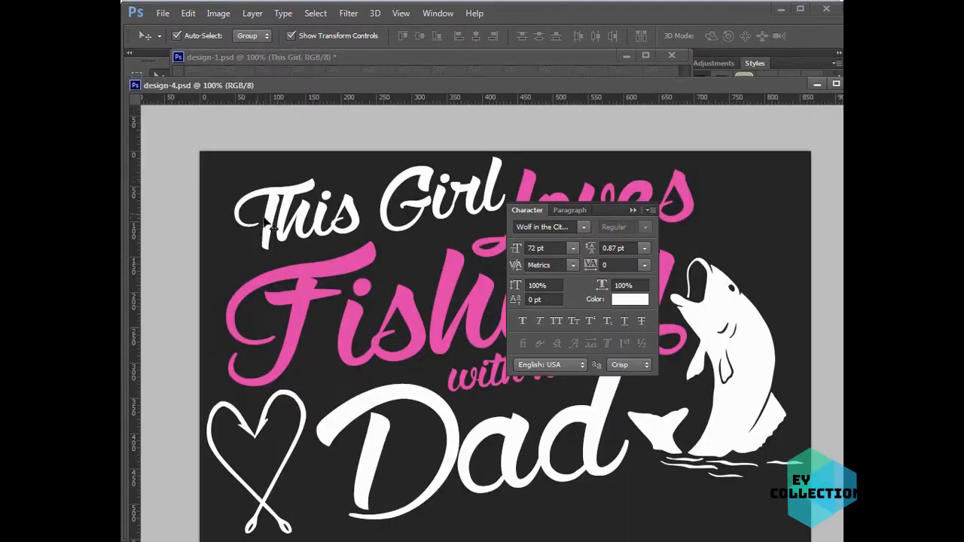
Check which font the "This Girl" text in design-4.psd uses, and minimize that document.
click(266, 218)
click(583, 227)
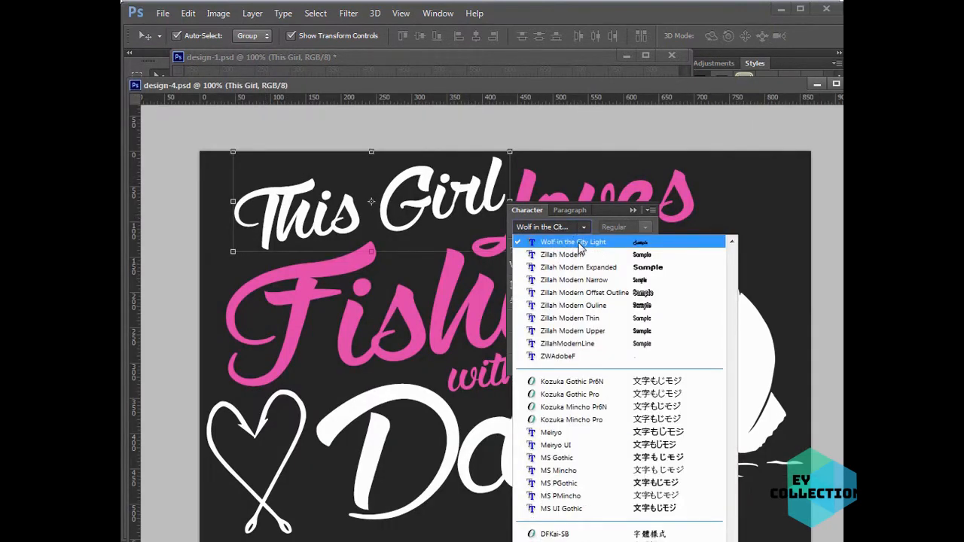
click(543, 90)
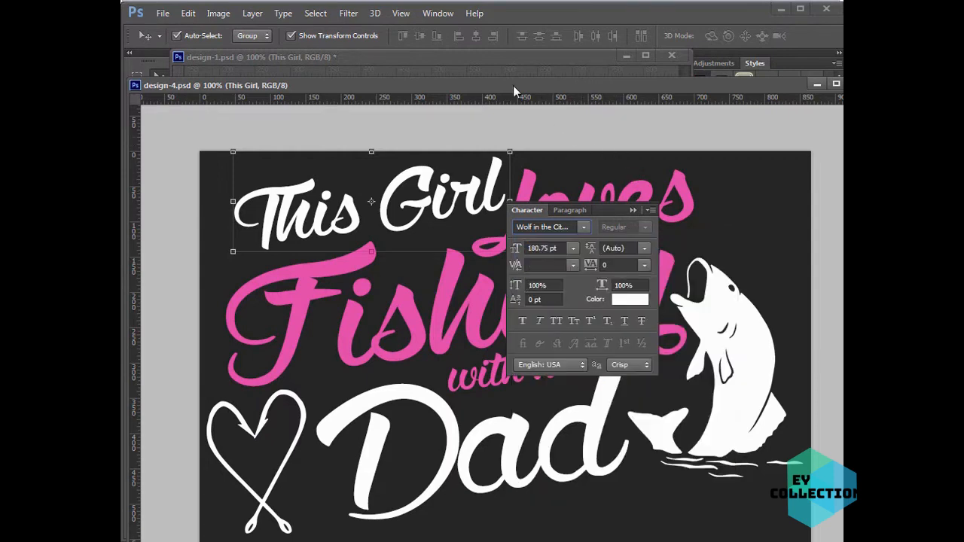
click(817, 84)
Change the "This Girl" text in design-1.psd to Wolf in the City Light and nudge it up and to the left.
click(344, 189)
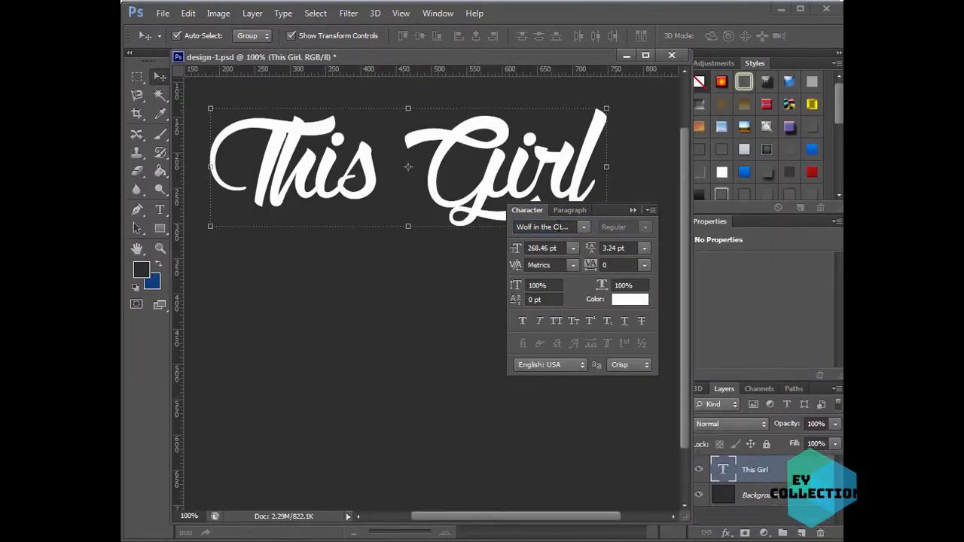
click(583, 226)
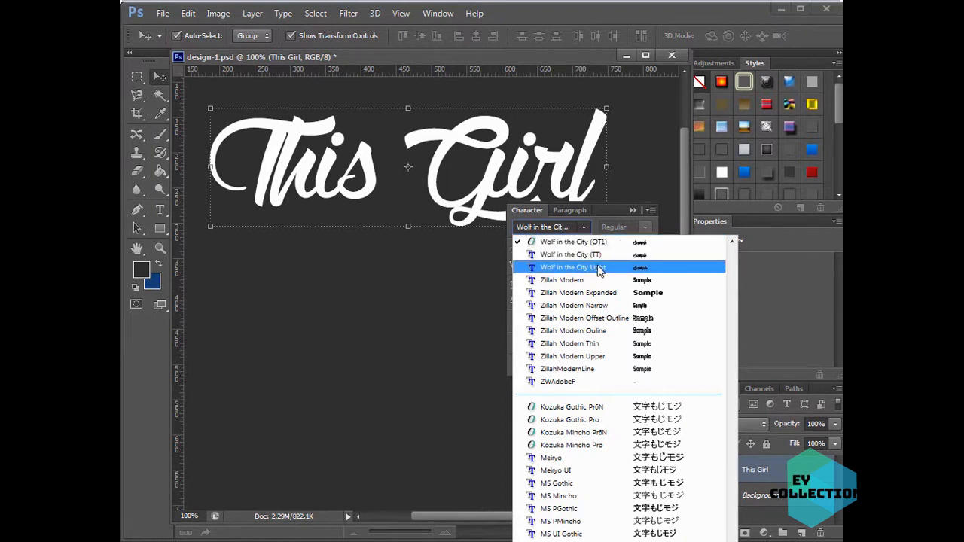
click(601, 267)
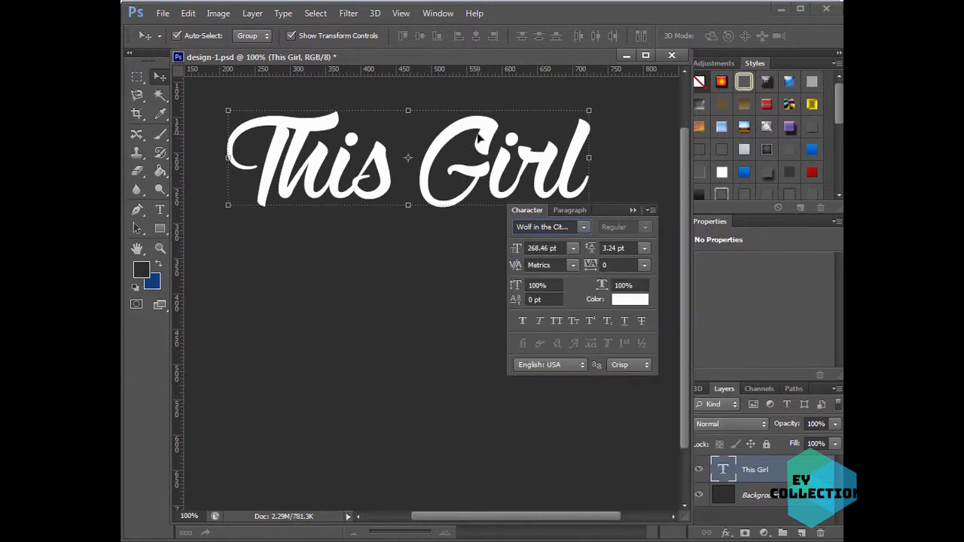
drag(482, 134, 462, 127)
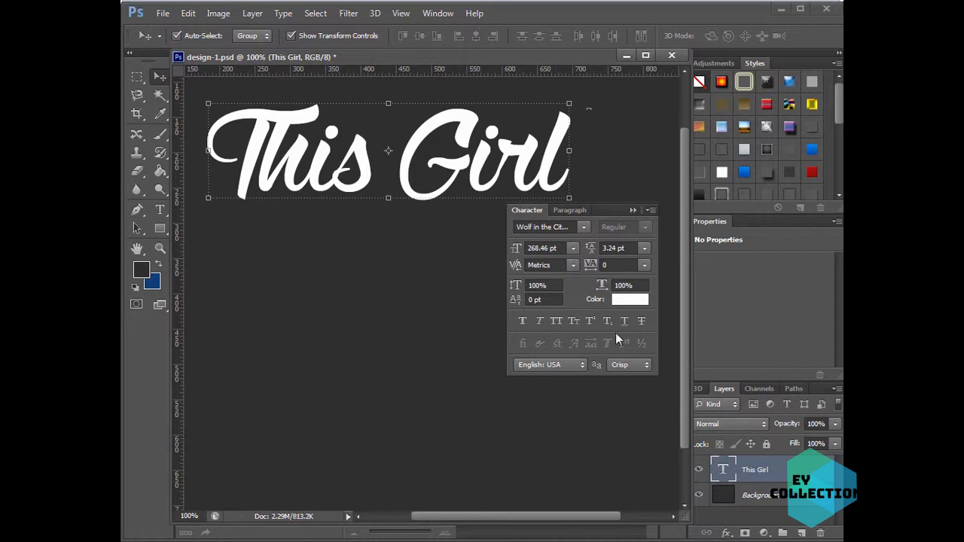
Enlarge the design-1.psd document window and collapse the character settings.
click(706, 512)
drag(686, 522, 912, 541)
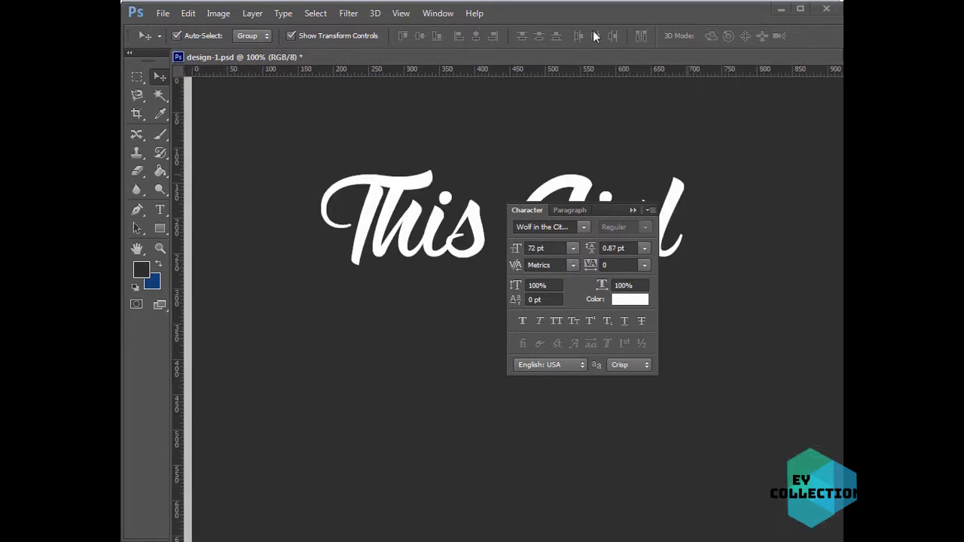
double_click(581, 60)
click(635, 213)
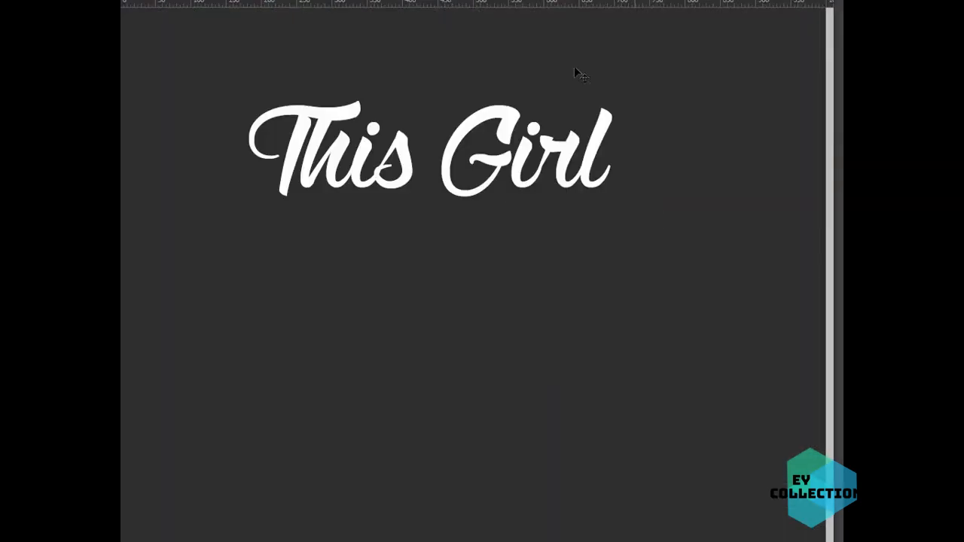
Show the whole canvas at 66.7% and move the "This Girl" text closer to its upper-left corner.
drag(545, 0, 668, 15)
click(160, 248)
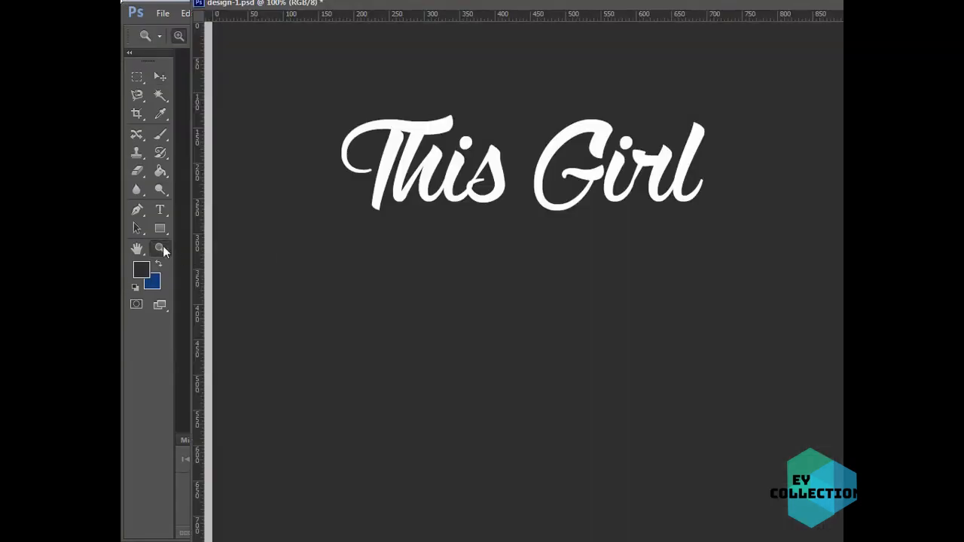
alt+click(474, 302)
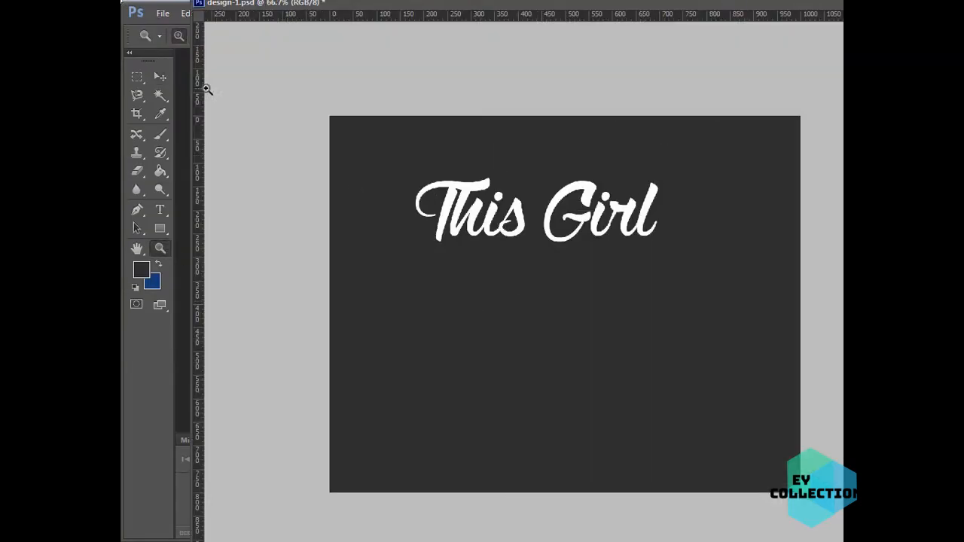
click(160, 76)
drag(580, 197, 539, 182)
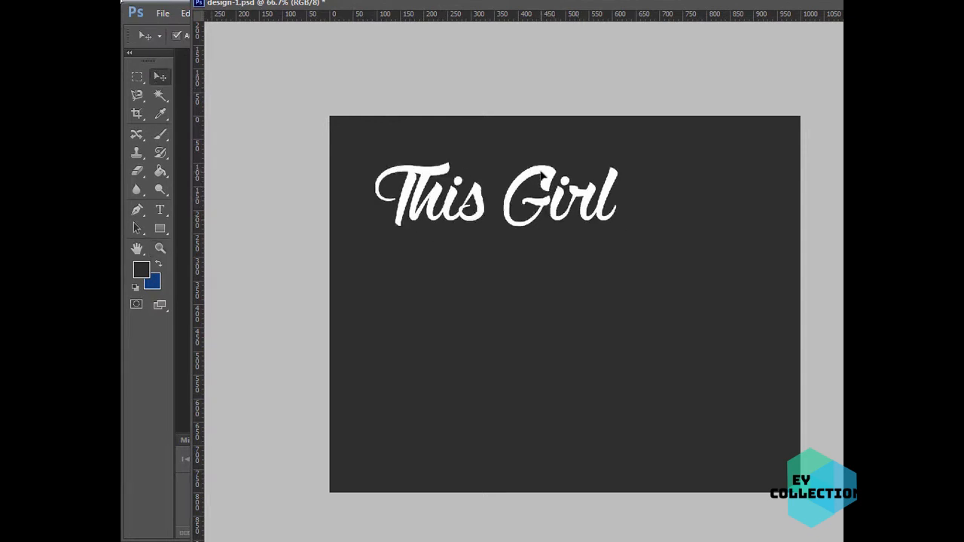
Scale the "This Girl" text down proportionally to about a third of the canvas width near the upper-left corner.
click(617, 224)
drag(618, 237, 561, 210)
key(Return)
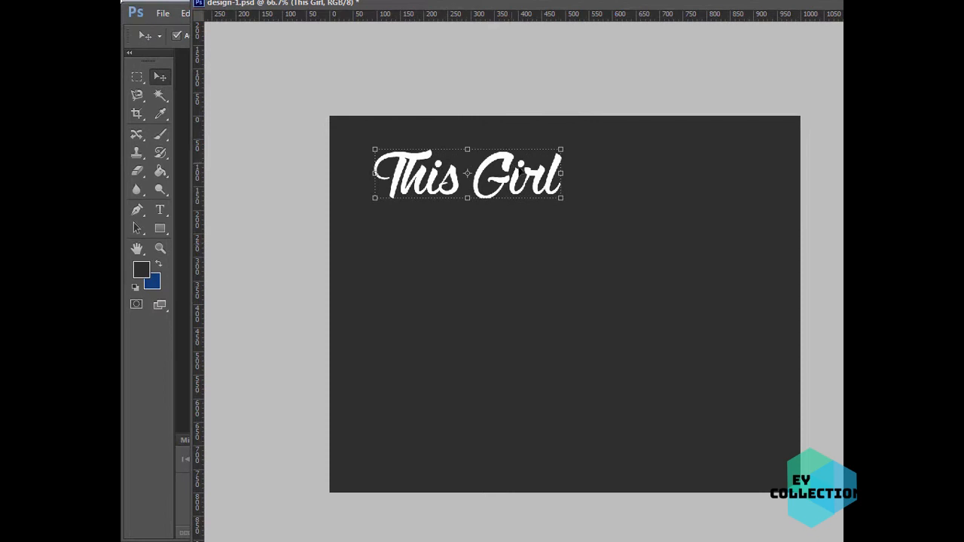
drag(535, 178, 535, 183)
key(ctrl+t)
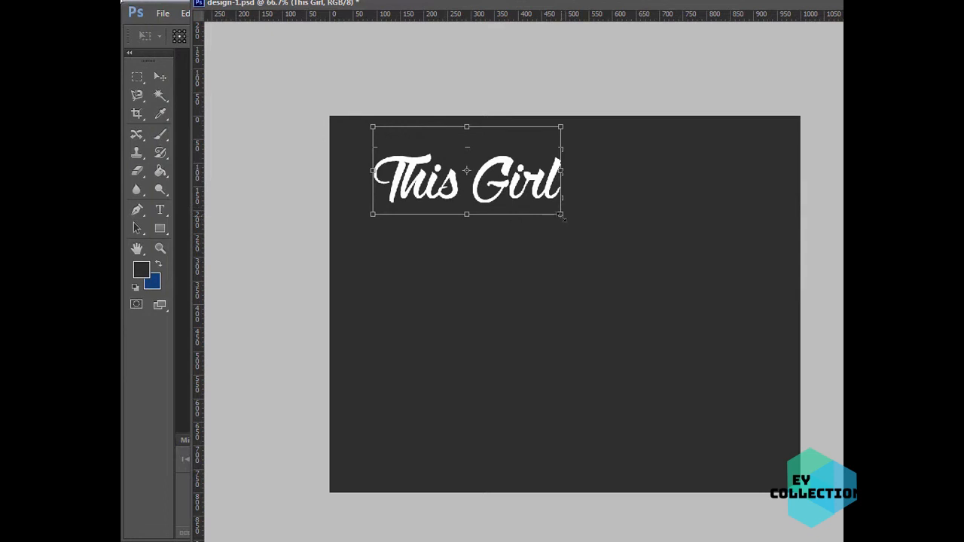
drag(561, 216, 513, 237)
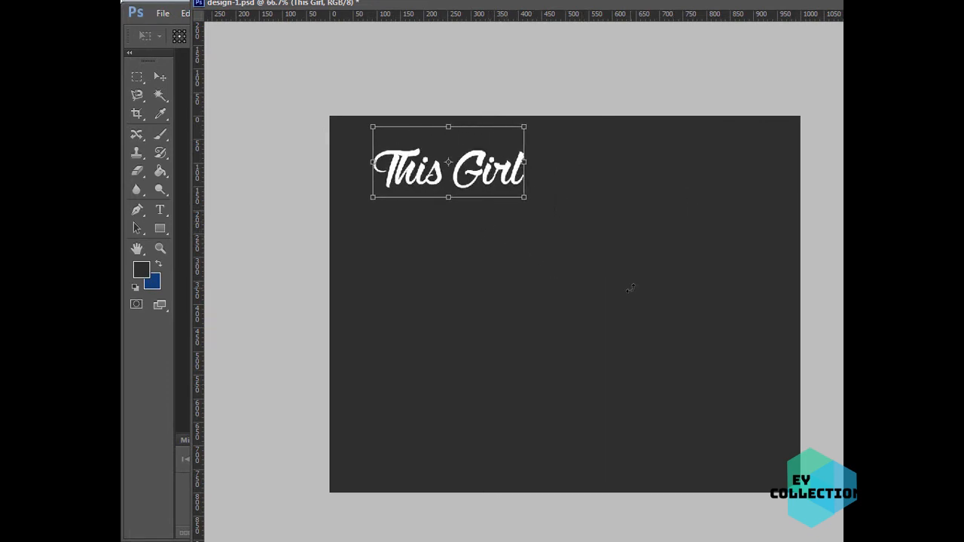
key(Return)
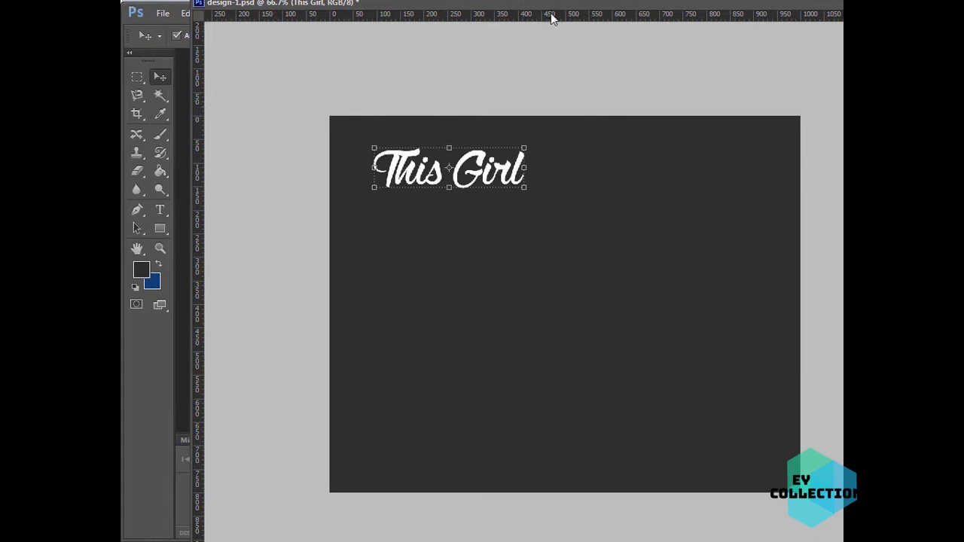
Compare the lettering with the Teespring shirt in the browser and shift "This Girl" slightly down and to the right in Photoshop.
key(f)
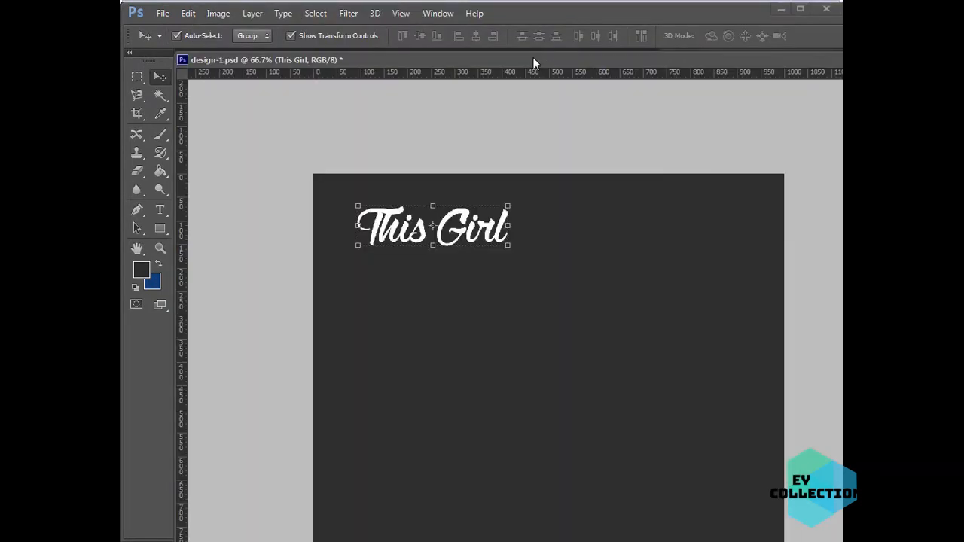
key(alt+Tab)
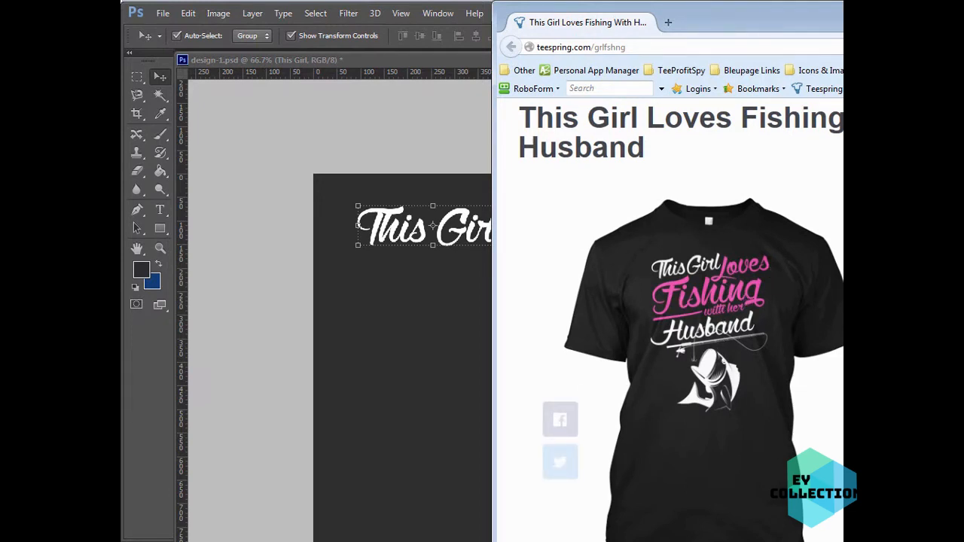
key(alt+Tab)
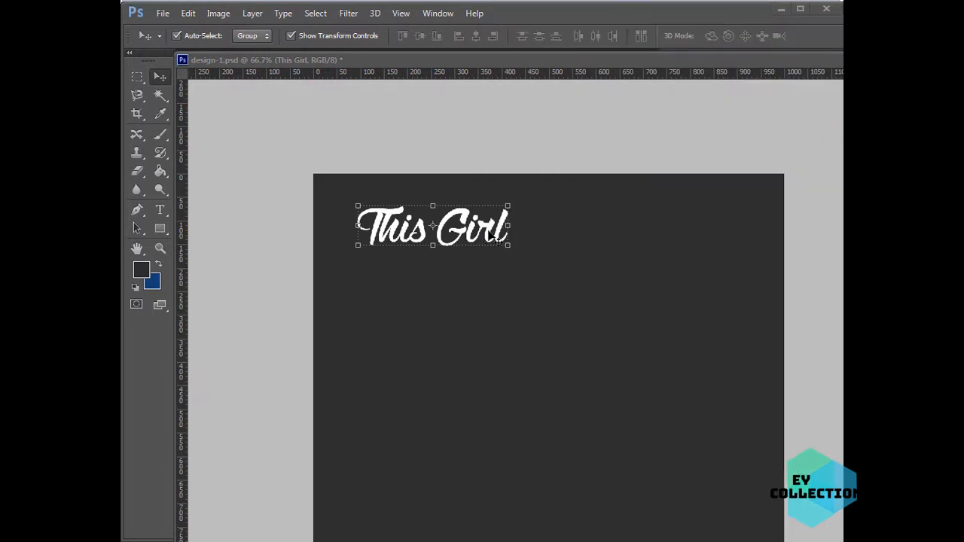
drag(493, 231, 508, 247)
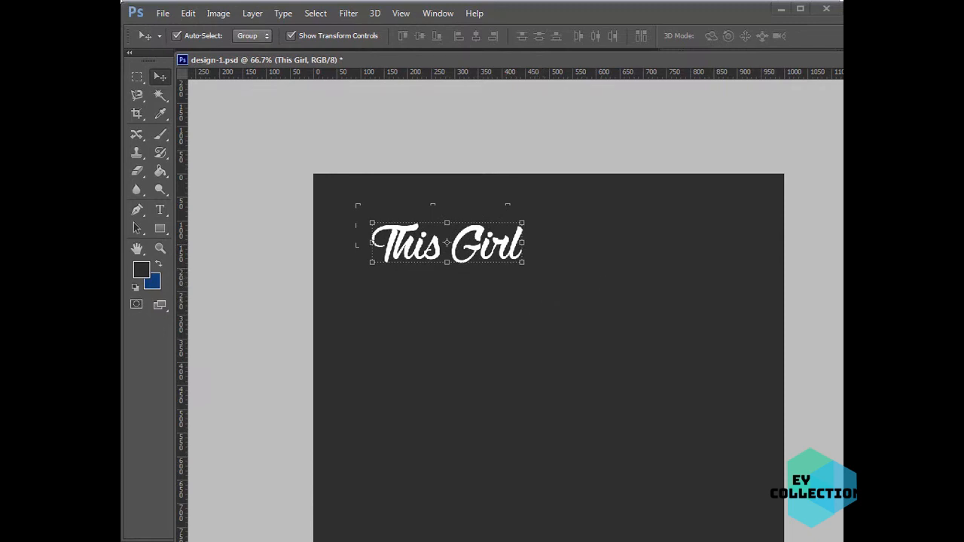
Open front.jpg from the Example folder and copy its shirt image into design-1.psd below the "This Girl" text.
drag(842, 83, 493, 39)
click(161, 13)
click(179, 42)
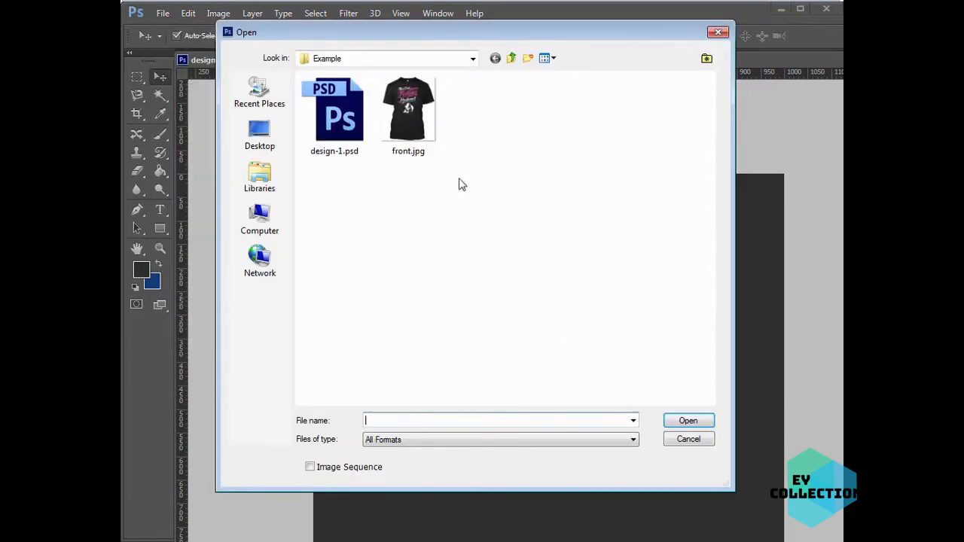
double_click(416, 117)
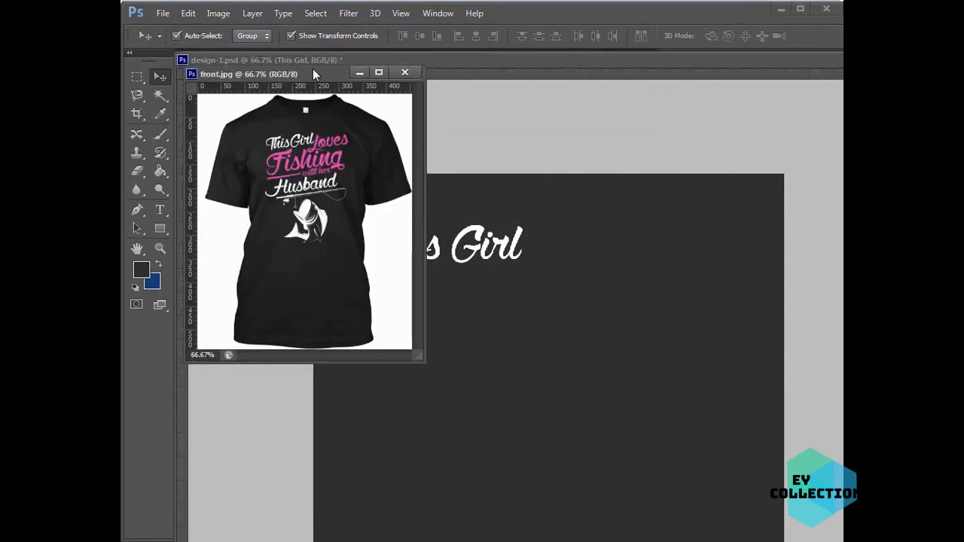
drag(335, 182, 568, 404)
drag(525, 303, 512, 331)
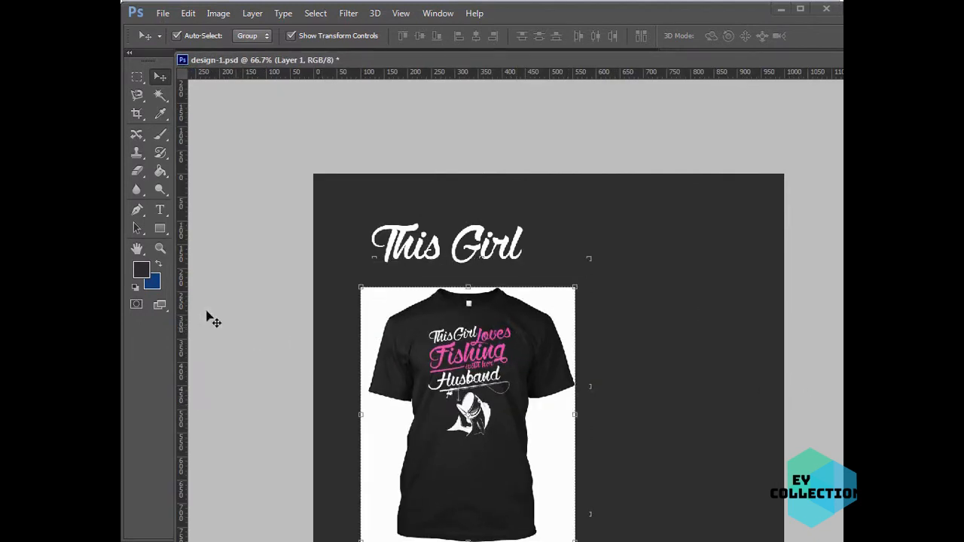
Show design-1.psd at 100% and send the shirt image layer below the "This Girl" text layer.
click(160, 247)
click(481, 38)
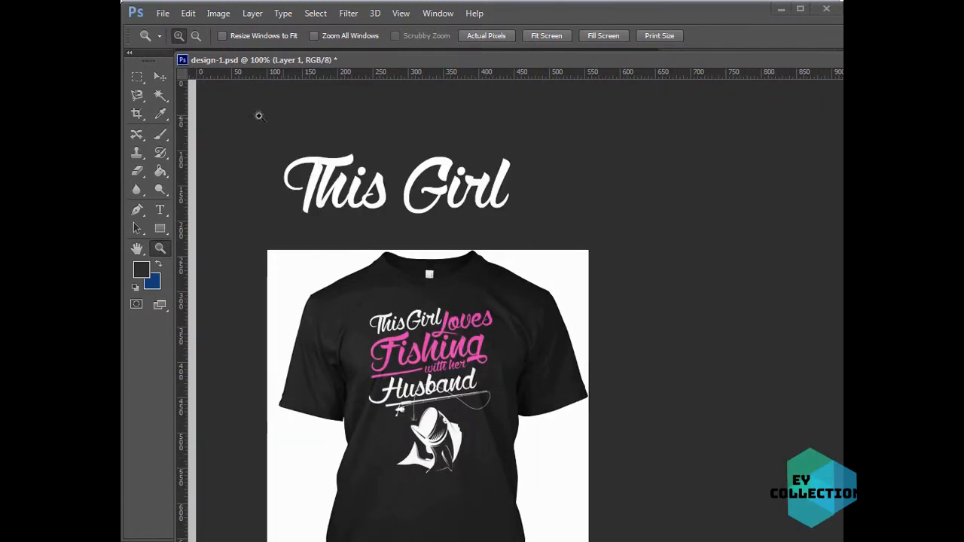
key(v)
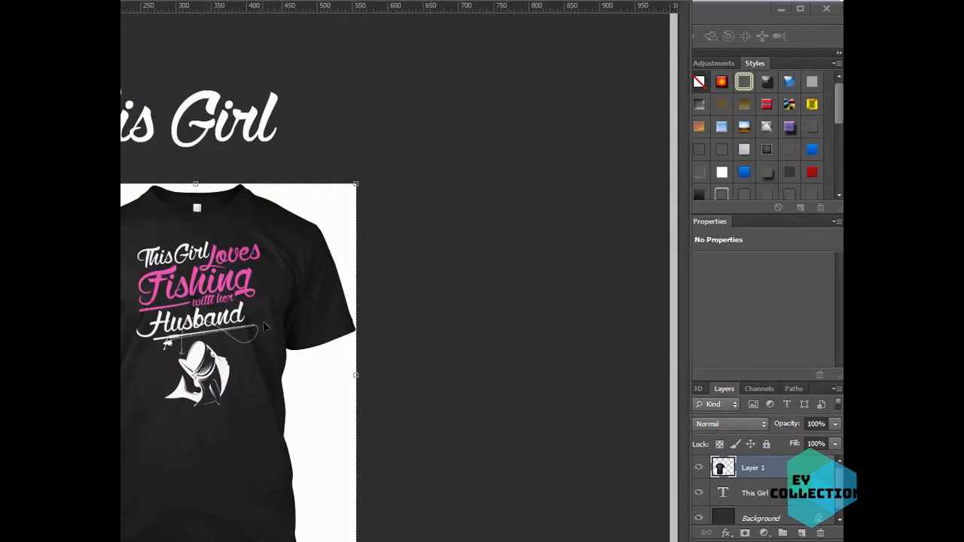
key(ctrl+bracketleft)
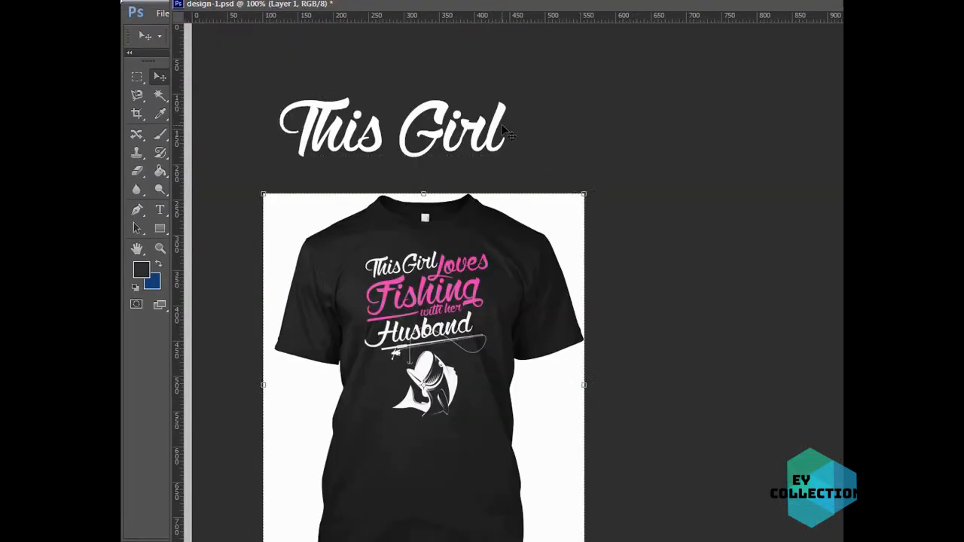
Move the "This Girl" text over the shirt's lettering and scale it down proportionally to about half its size.
click(394, 129)
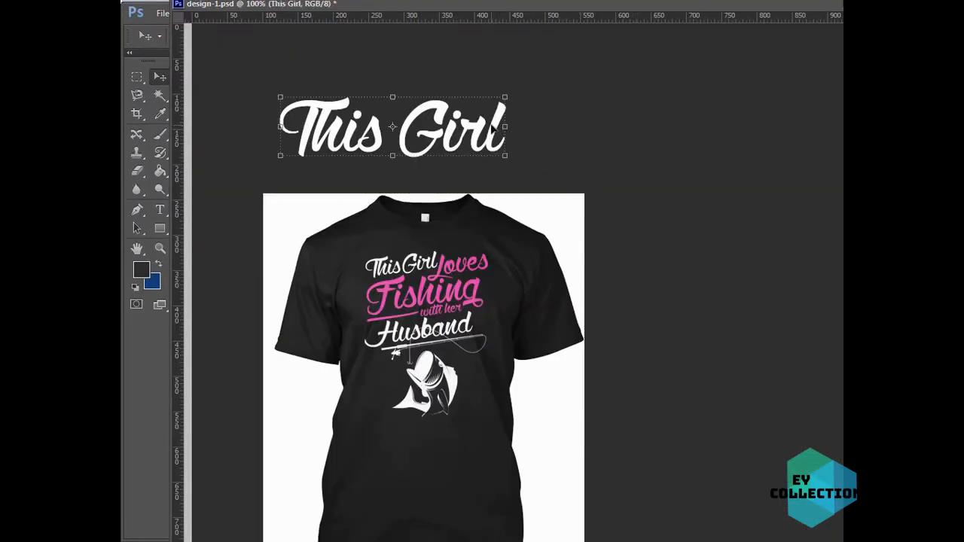
drag(394, 128, 434, 241)
drag(538, 252, 430, 262)
click(560, 285)
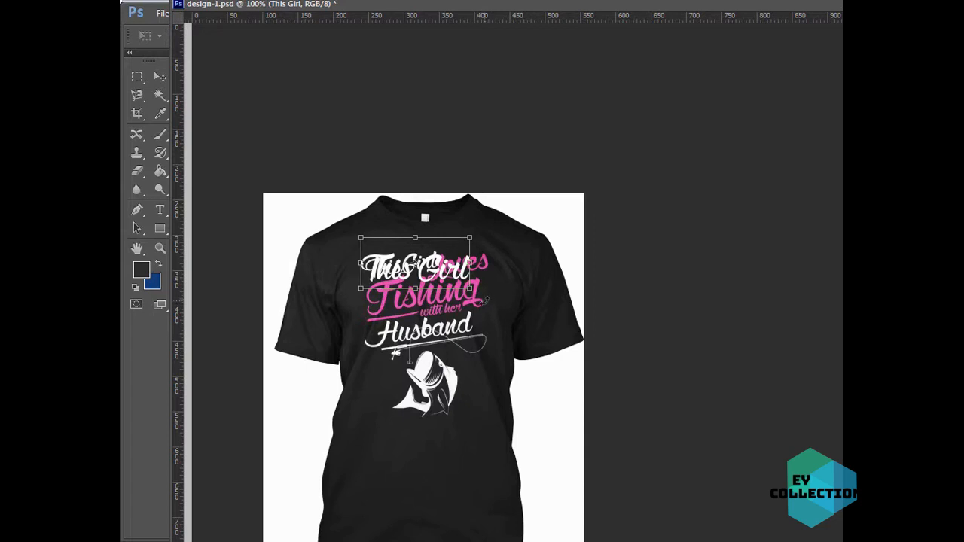
Tilt the "This Girl" text upward to match the slant of the shirt's lettering and move it back above the shirt.
drag(486, 300, 490, 285)
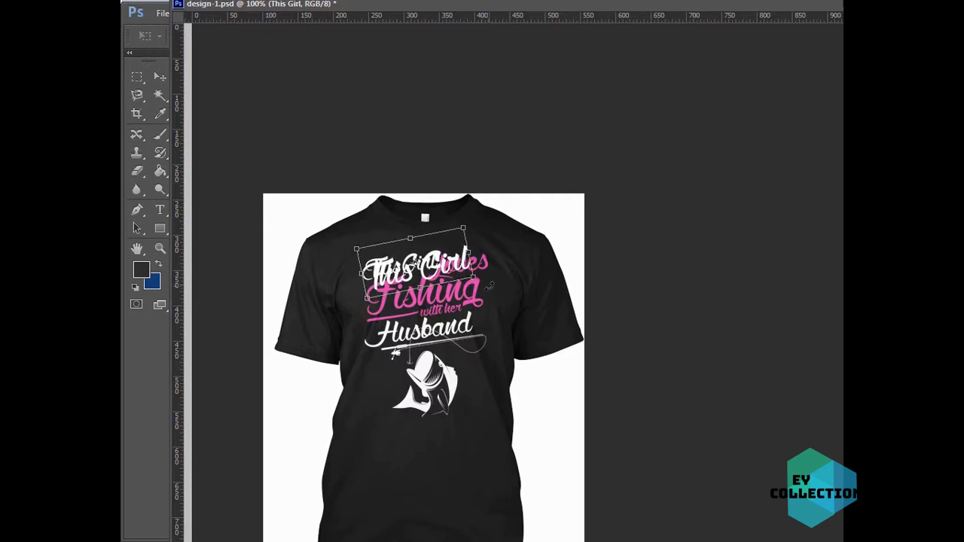
drag(458, 264, 460, 286)
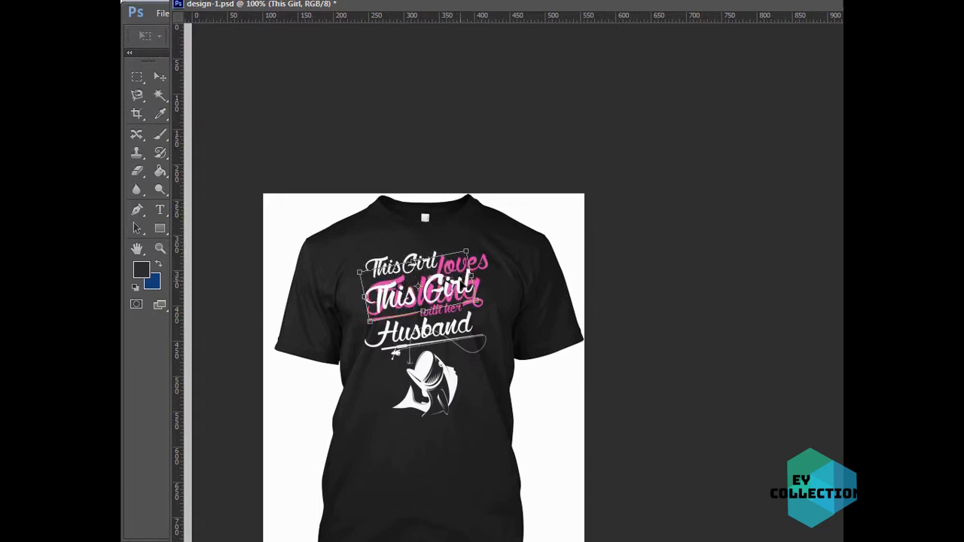
drag(490, 315, 488, 319)
drag(423, 280, 403, 111)
key(Return)
Delete the shirt image layer and rotate the "This Girl" text slightly clockwise to soften its slant.
click(488, 351)
key(Delete)
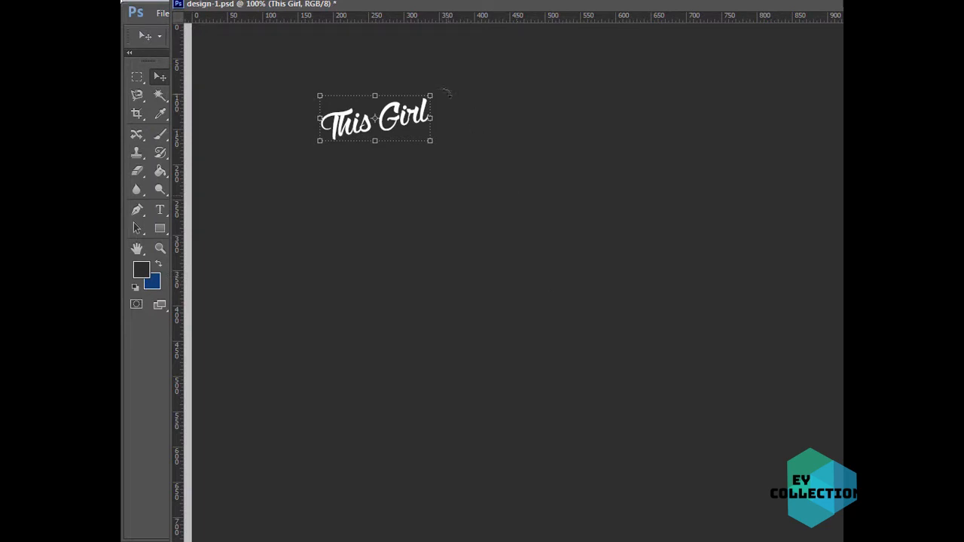
key(ctrl+t)
drag(445, 91, 449, 94)
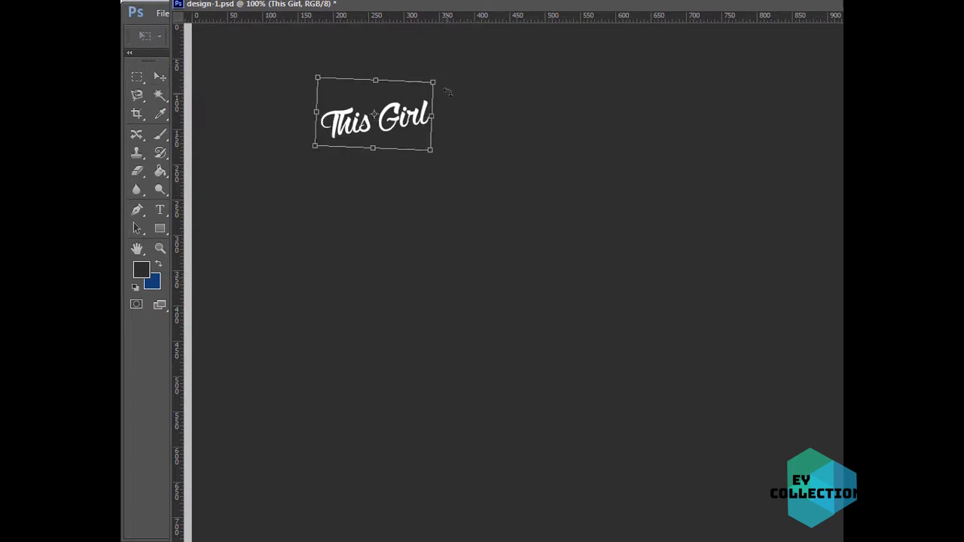
key(Escape)
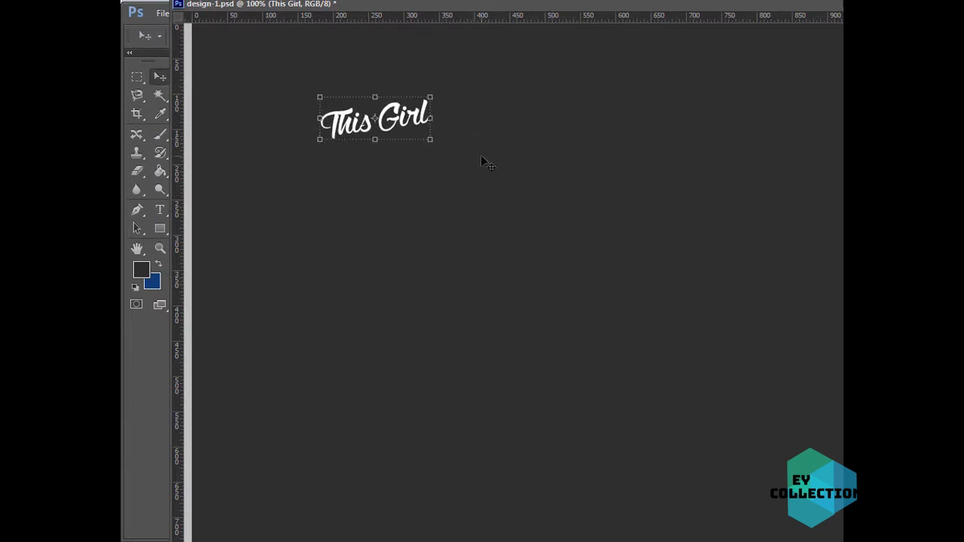
Duplicate the "This Girl" text below and to its right and replace the copy's wording with "Loves".
drag(450, 198, 558, 261)
click(160, 210)
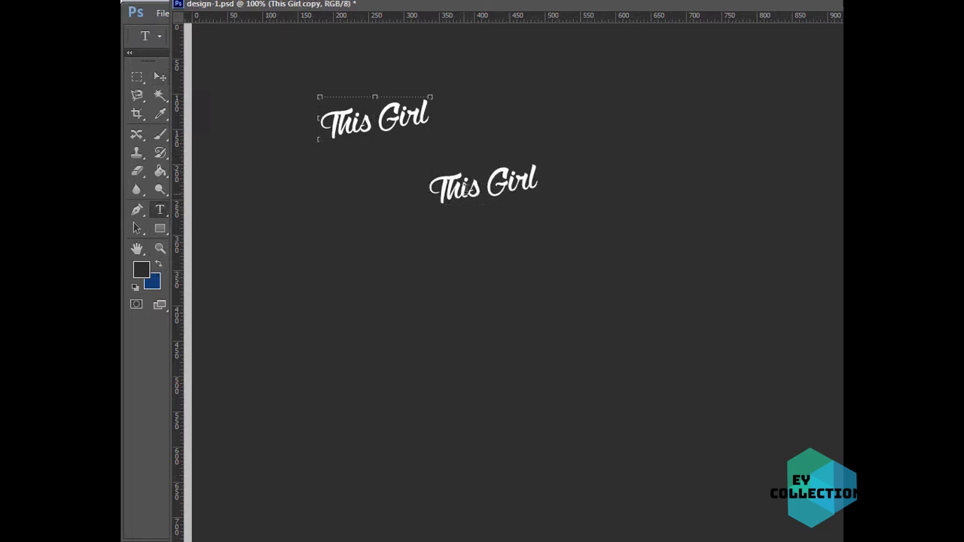
drag(554, 175, 346, 203)
text(Loves)
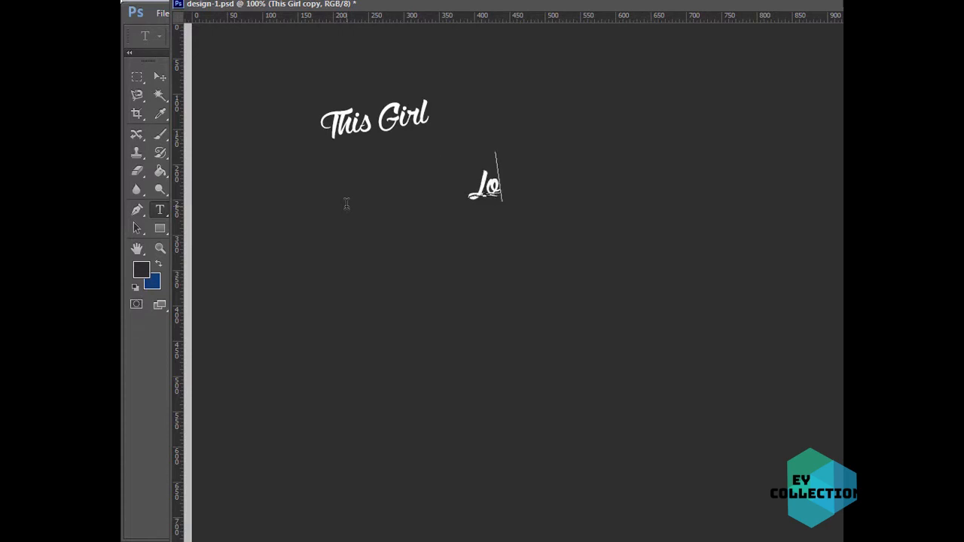
Enlarge the "Loves" text, place it directly after "This Girl" with its swash tucked underneath, and save the design.
click(160, 76)
drag(502, 184, 477, 115)
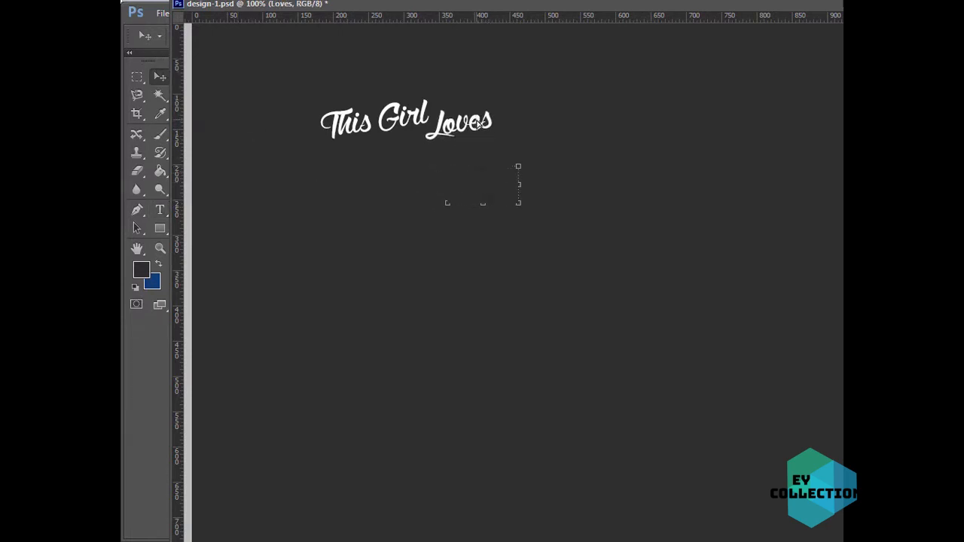
drag(503, 153, 555, 181)
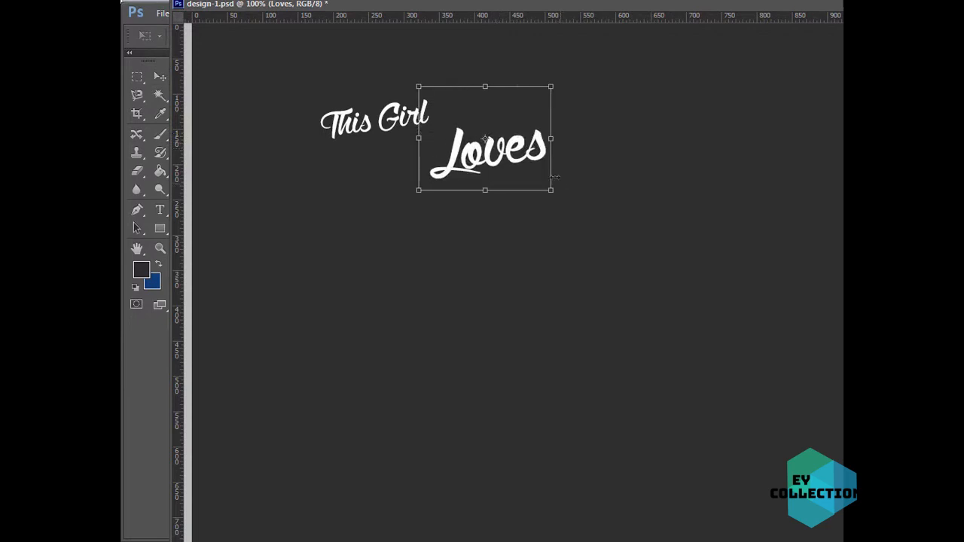
drag(517, 140, 501, 114)
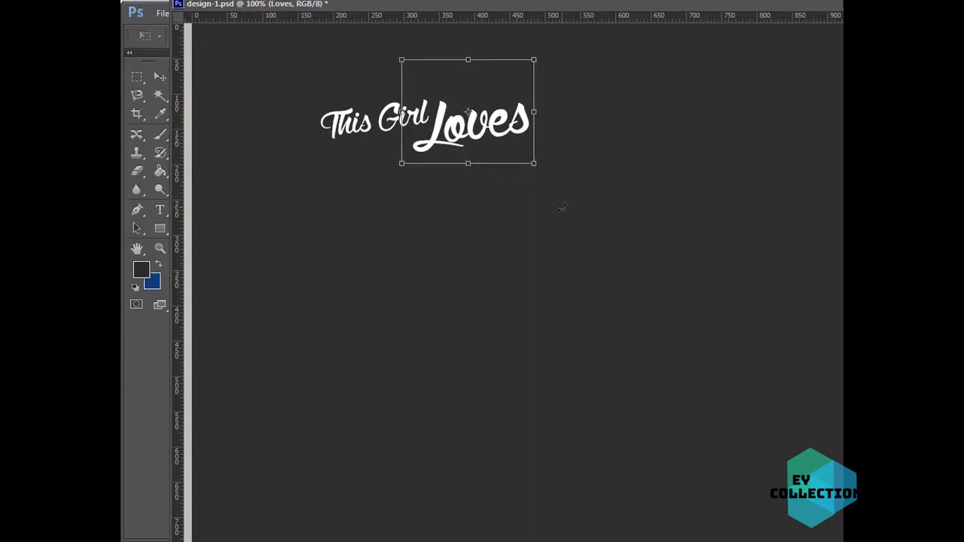
key(Return)
key(ctrl+s)
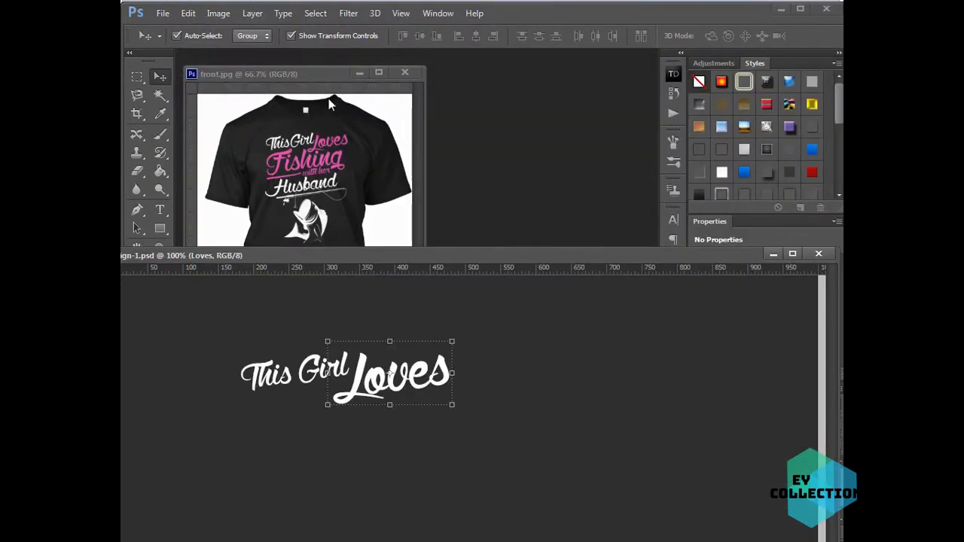
Arrange front.jpg and design-1.psd so both are visible and set the background colour to the pink of the shirt's "Fishing" lettering.
click(319, 74)
drag(319, 72, 443, 67)
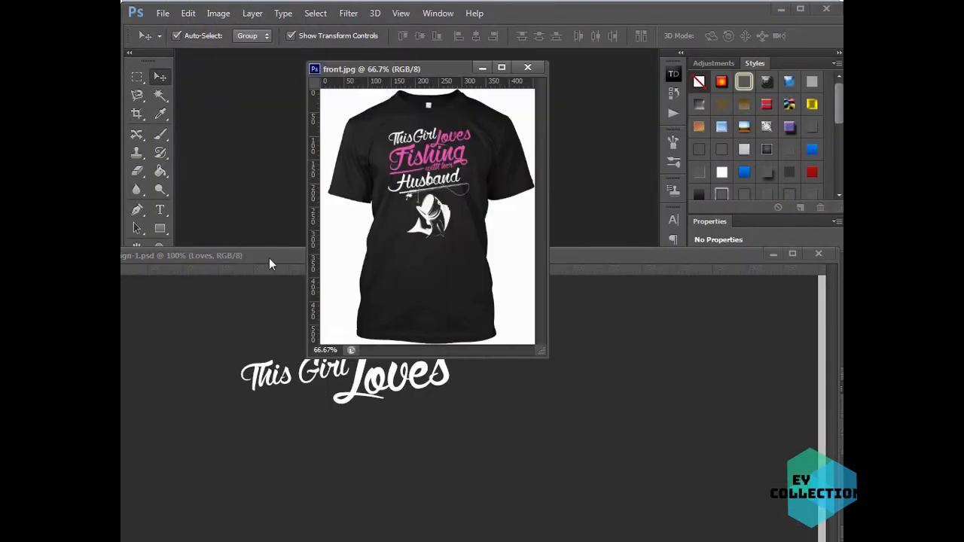
drag(270, 260, 555, 317)
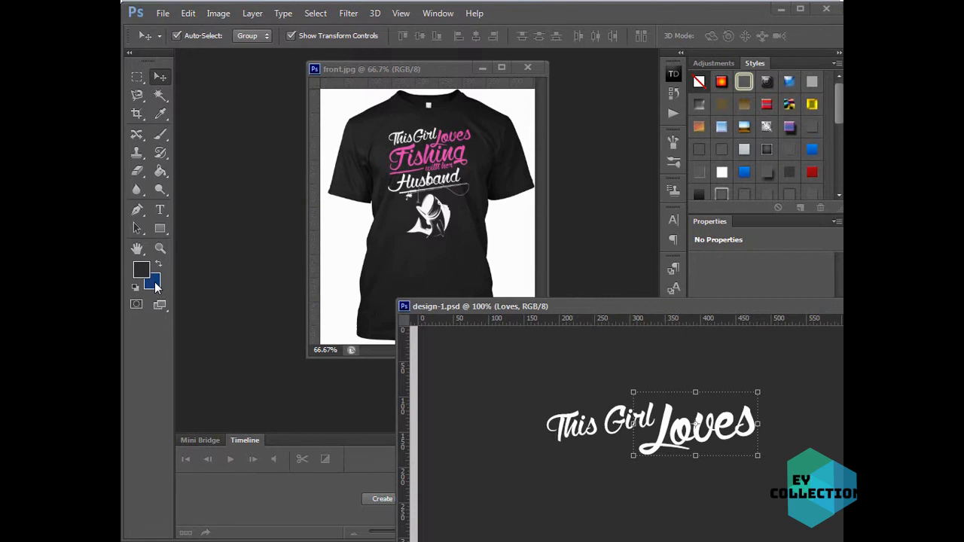
click(154, 283)
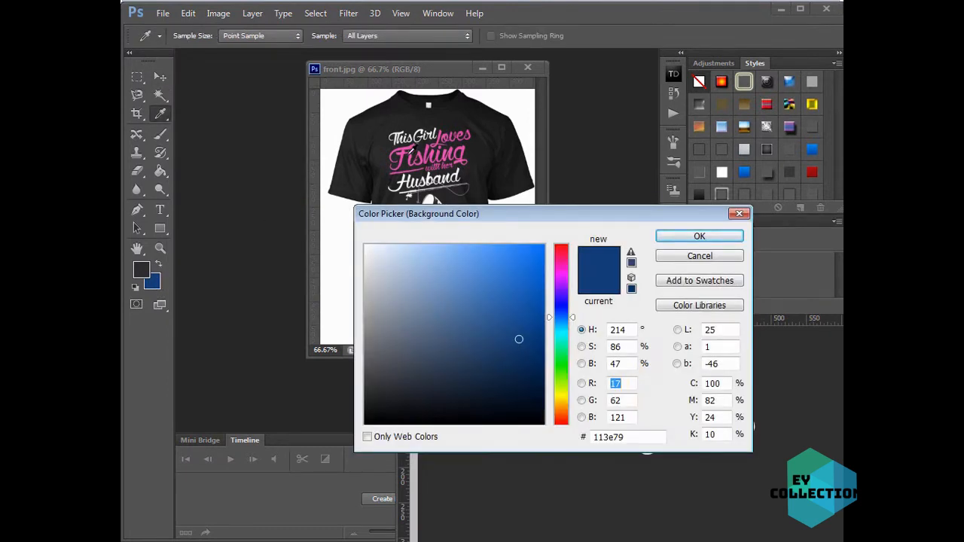
click(407, 154)
click(699, 235)
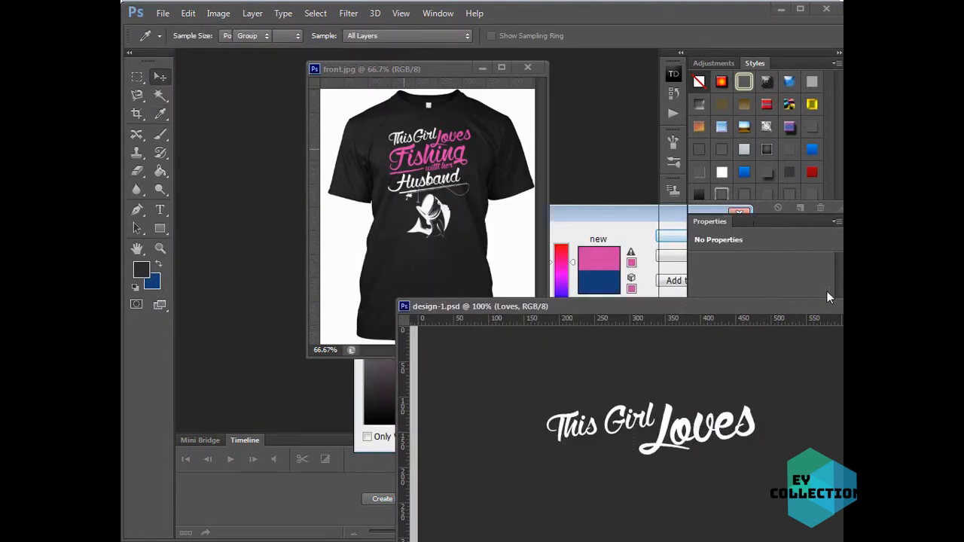
Colour the "Loves" text with the sampled pink, de55a7.
drag(803, 305, 550, 321)
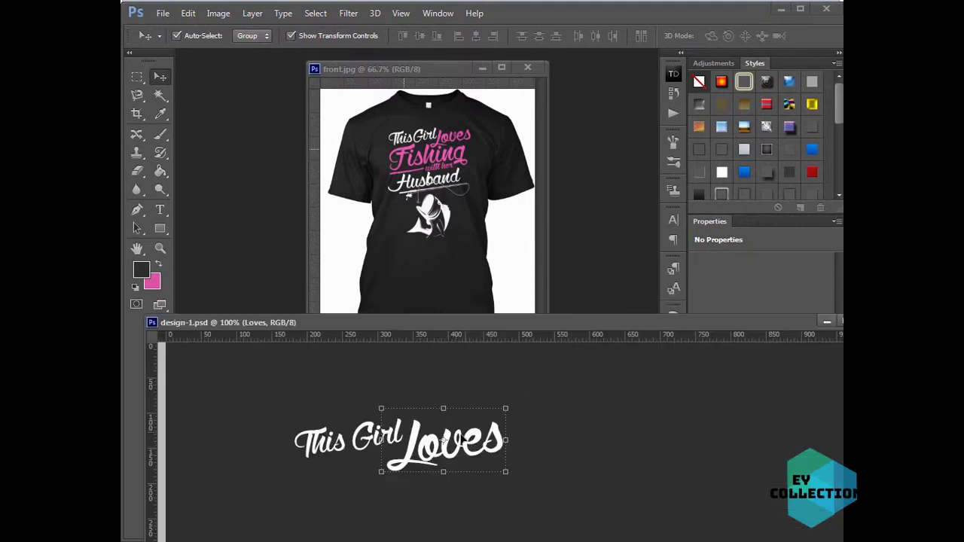
click(673, 220)
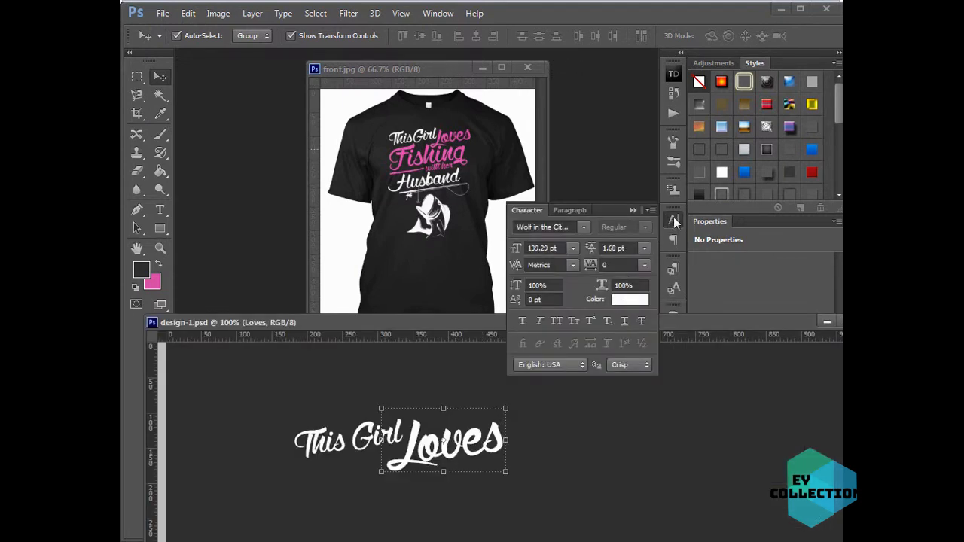
click(630, 300)
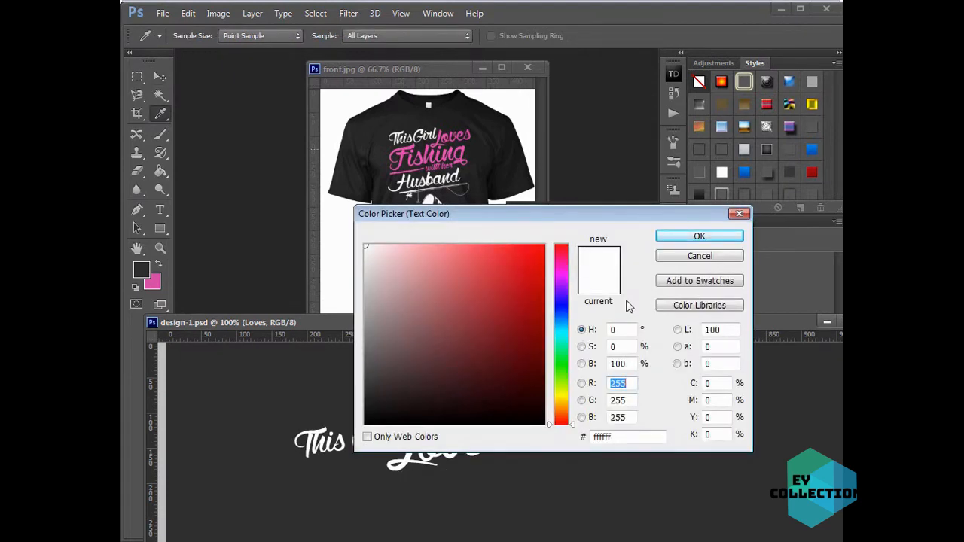
click(157, 281)
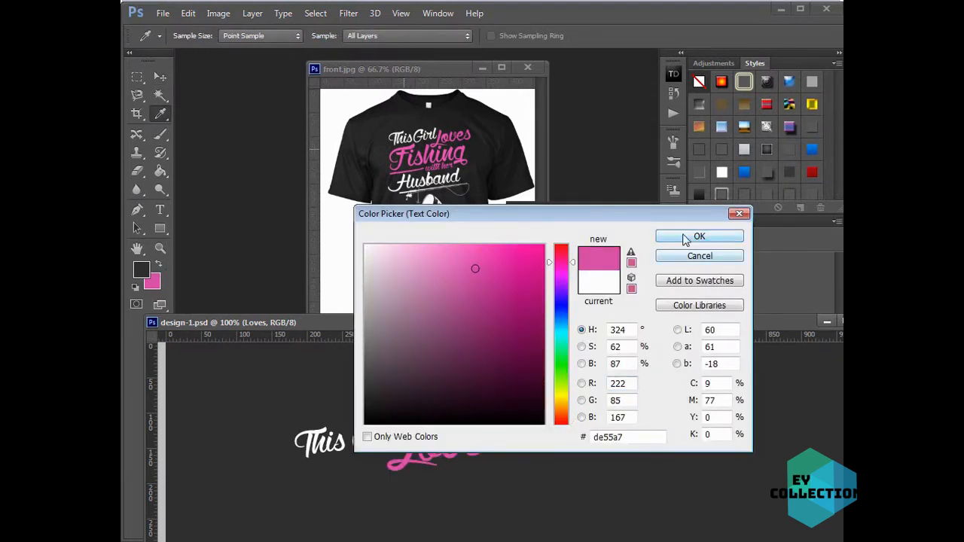
click(684, 237)
drag(760, 321, 782, 204)
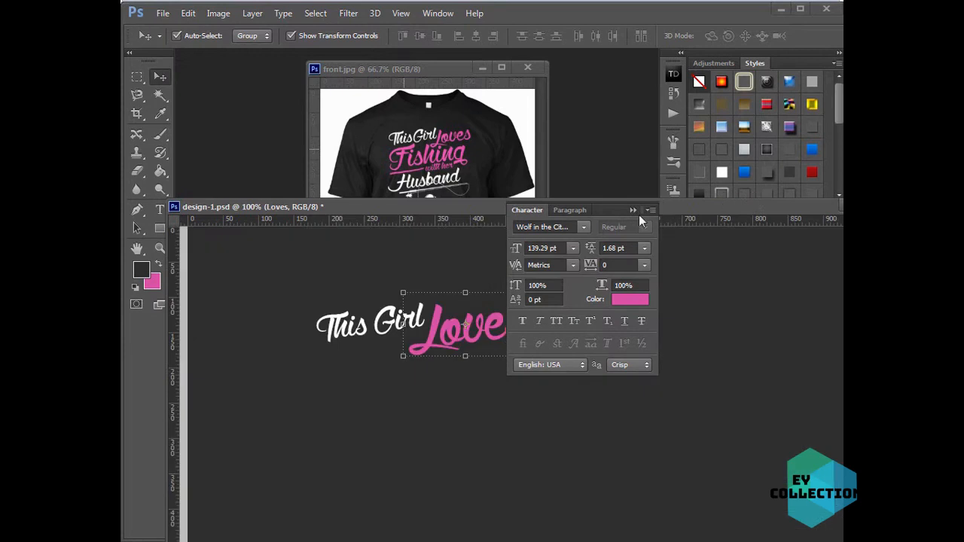
click(634, 211)
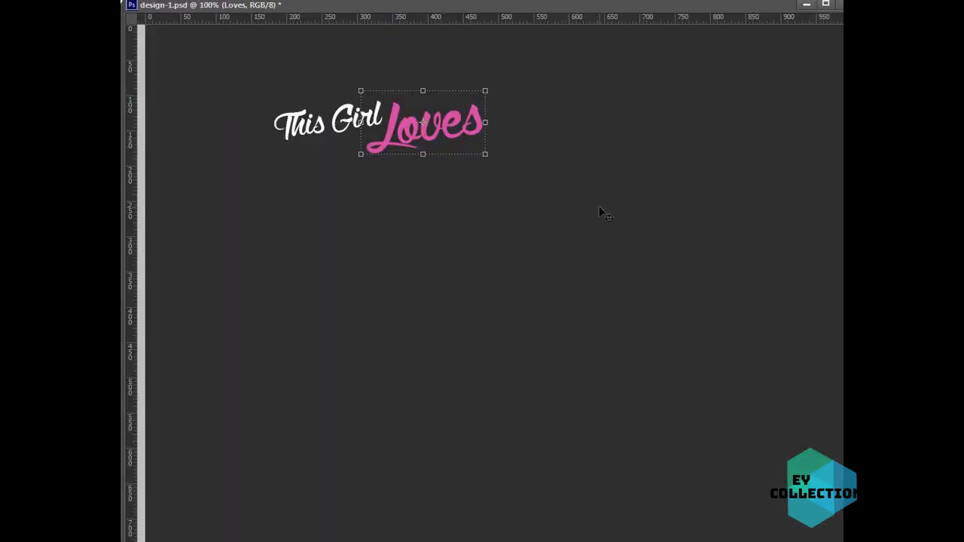
Duplicate the pink "Loves" text below the first line and replace the copy's wording with "Fishing".
drag(478, 201, 419, 279)
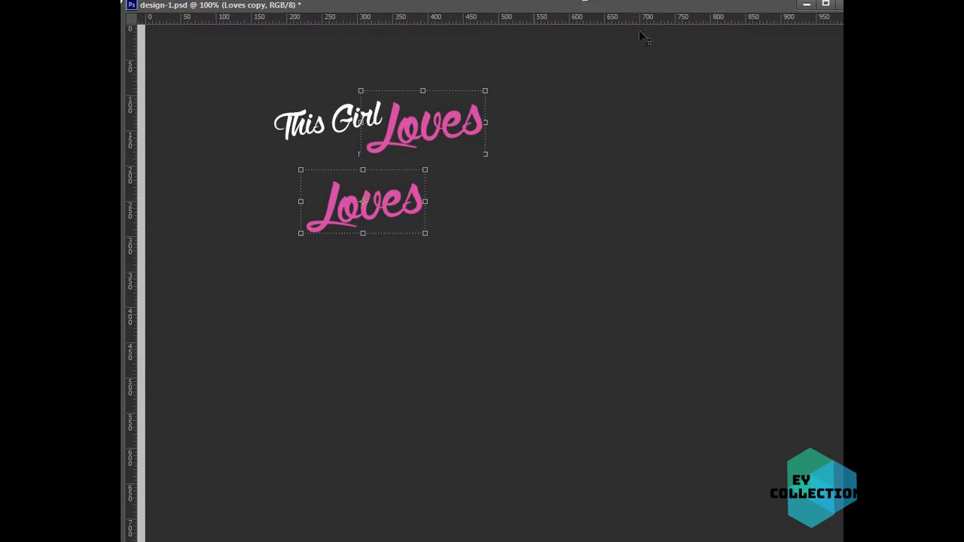
click(807, 5)
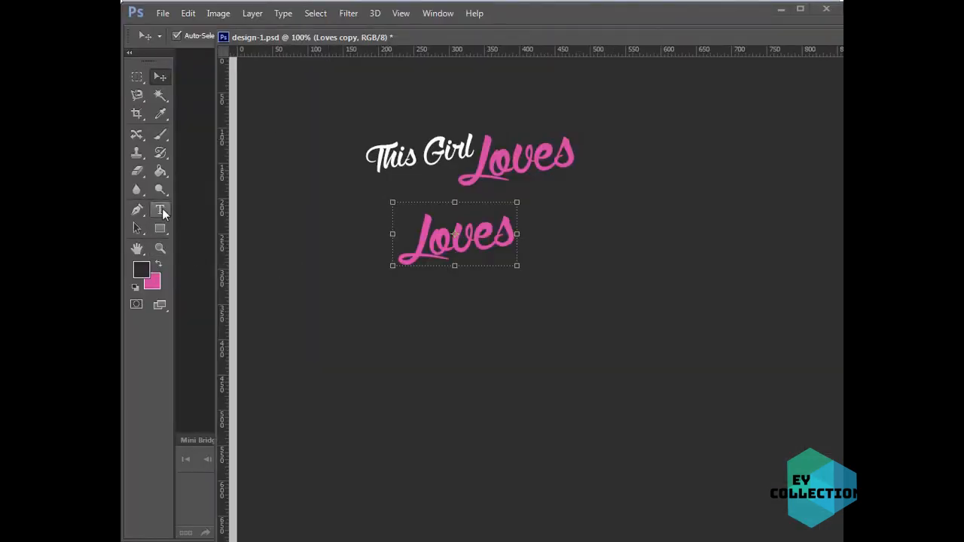
click(160, 209)
drag(522, 240, 338, 264)
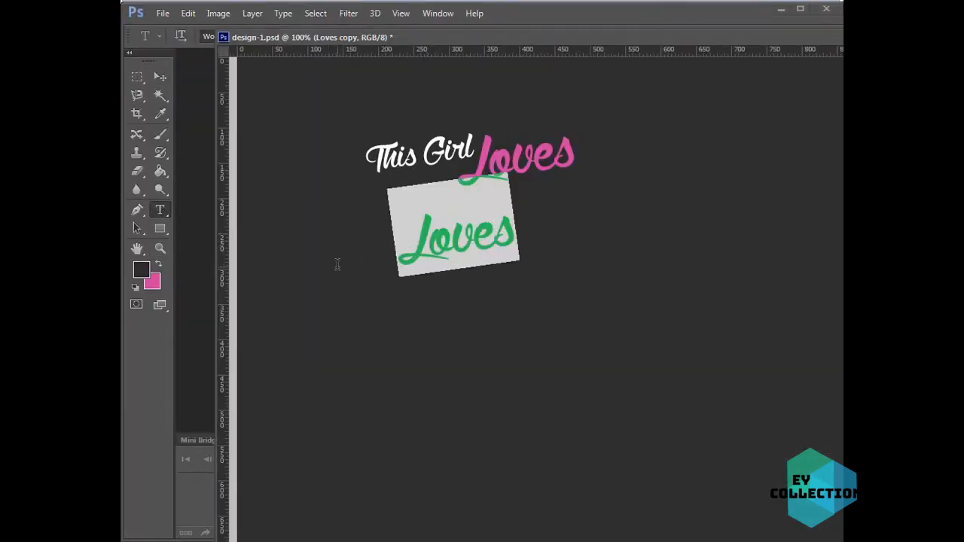
text(Fishing)
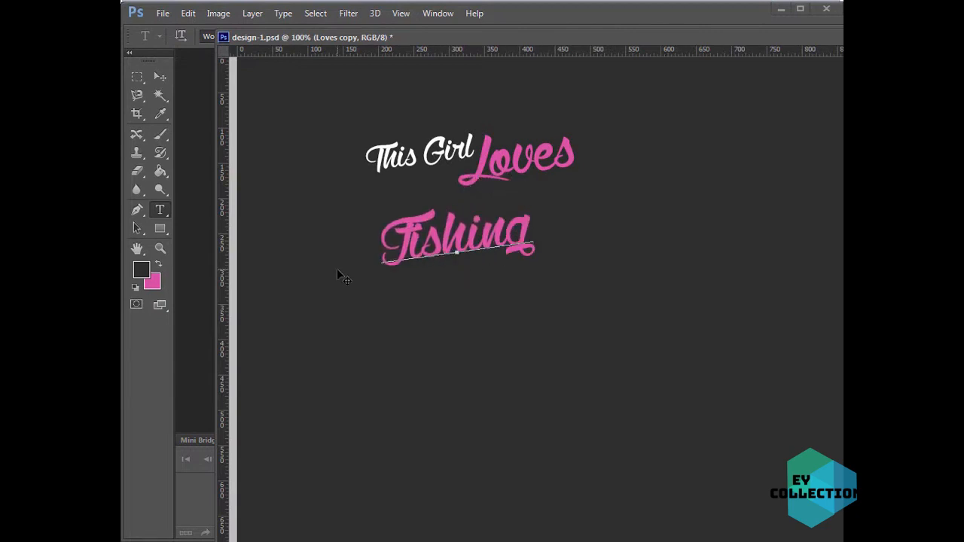
Position the "Fishing" text close beneath "This Girl" with their left edges roughly aligned.
click(160, 76)
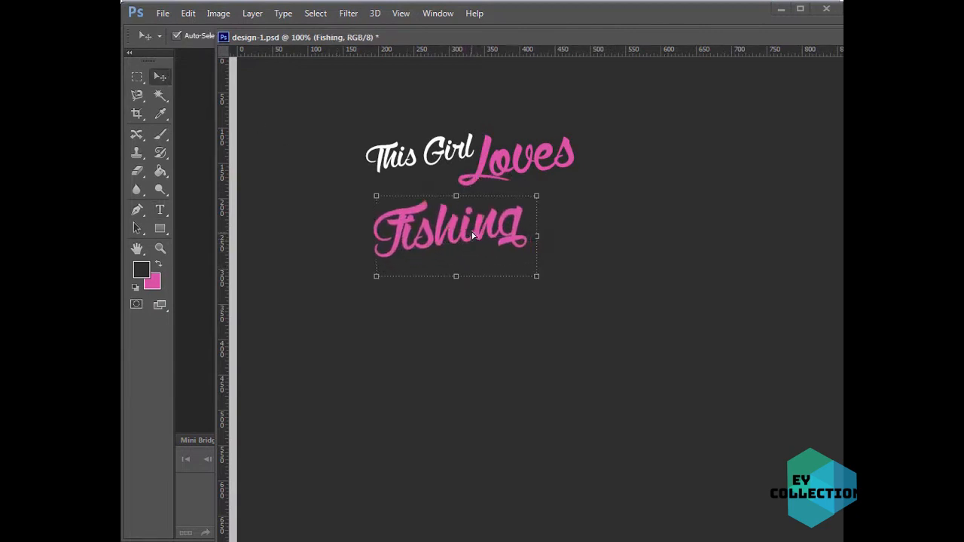
drag(473, 236, 465, 214)
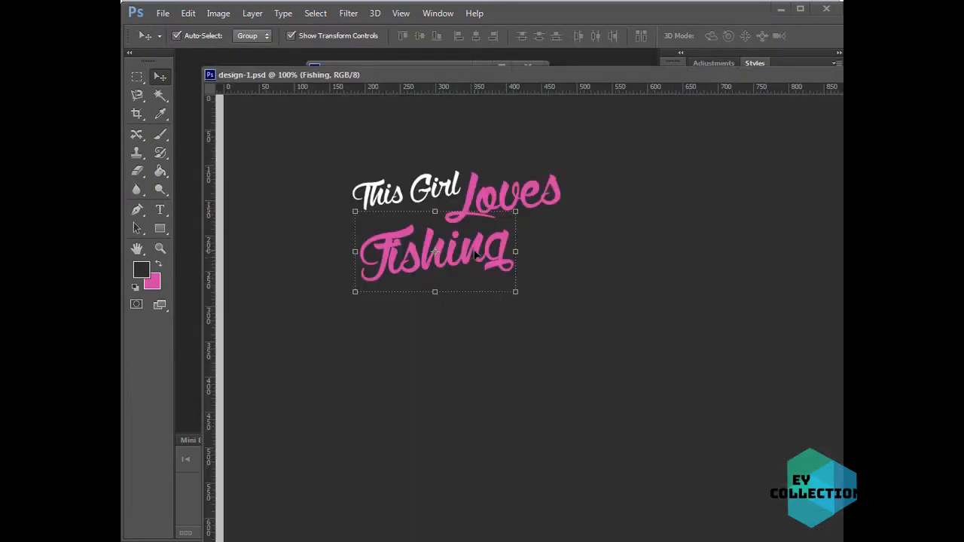
mouse_move(476, 256)
mouse_down()
mouse_move(479, 265)
mouse_move(468, 259)
mouse_up()
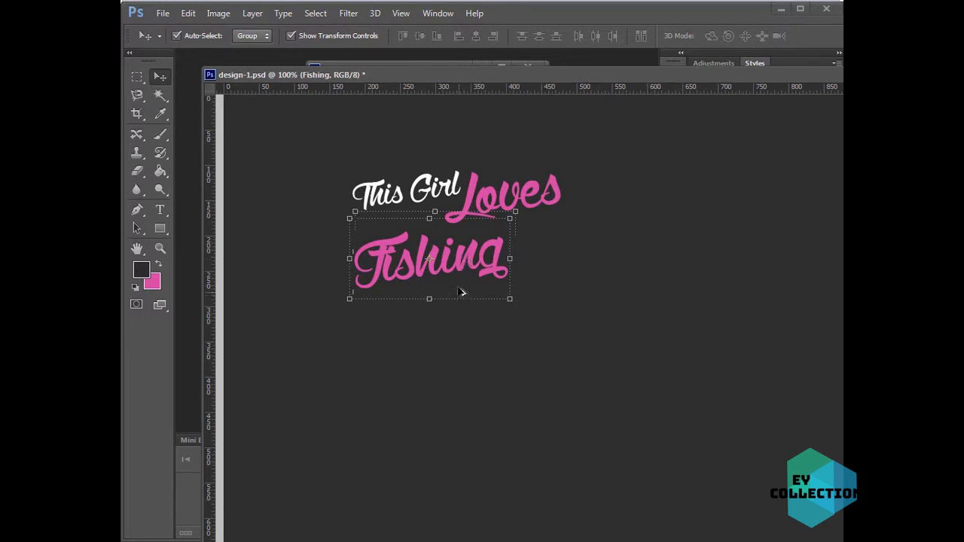
Duplicate the pink "Fishing" text just below the original and replace the copy's wording with "with her".
drag(457, 267, 476, 394)
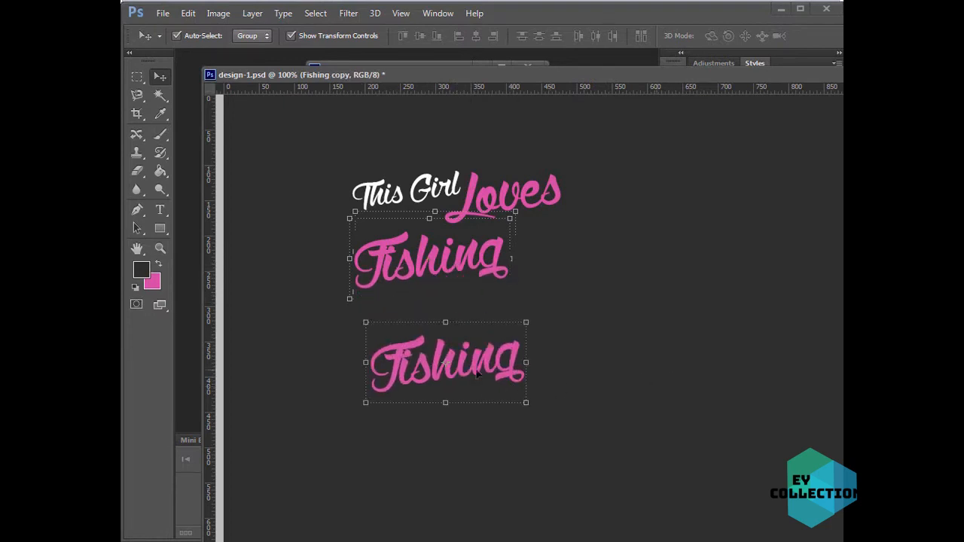
drag(488, 362, 492, 333)
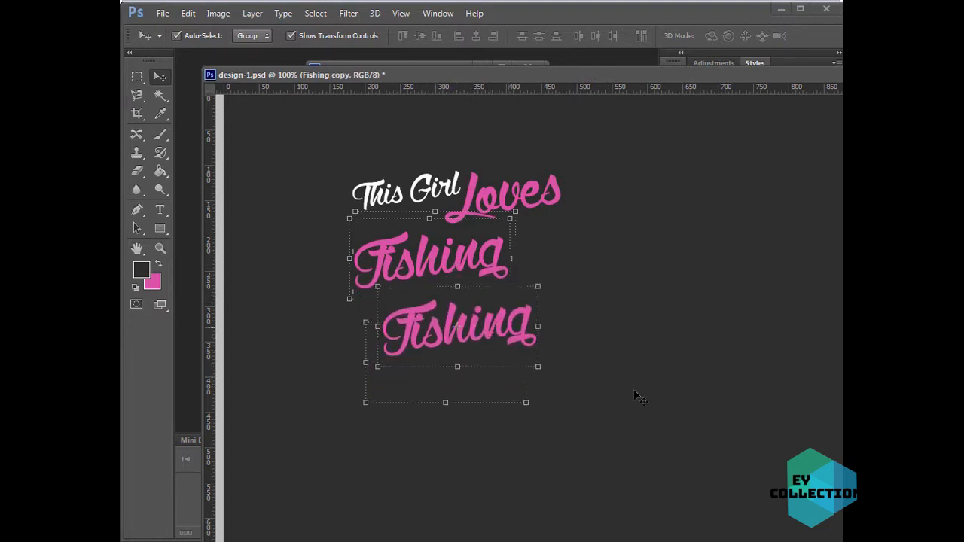
click(160, 210)
double_click(520, 315)
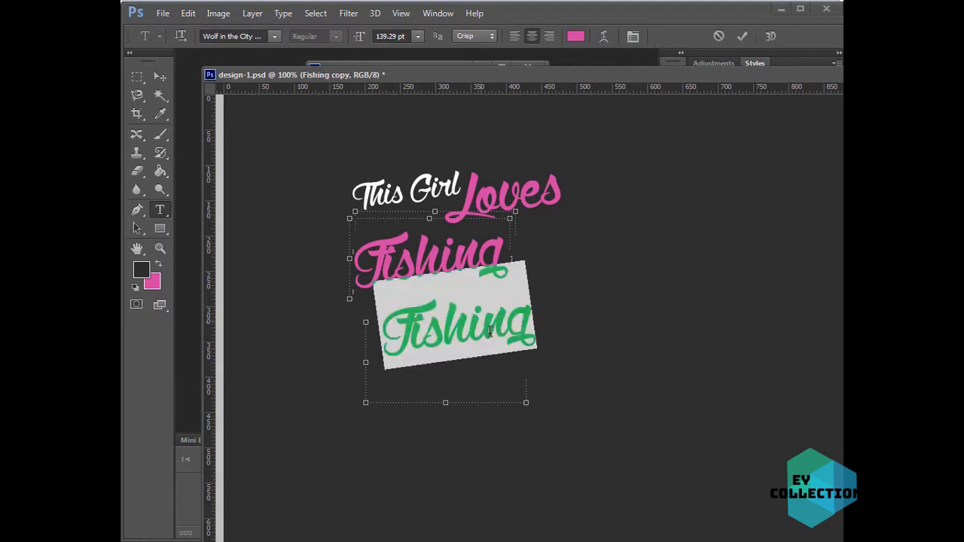
text(with her)
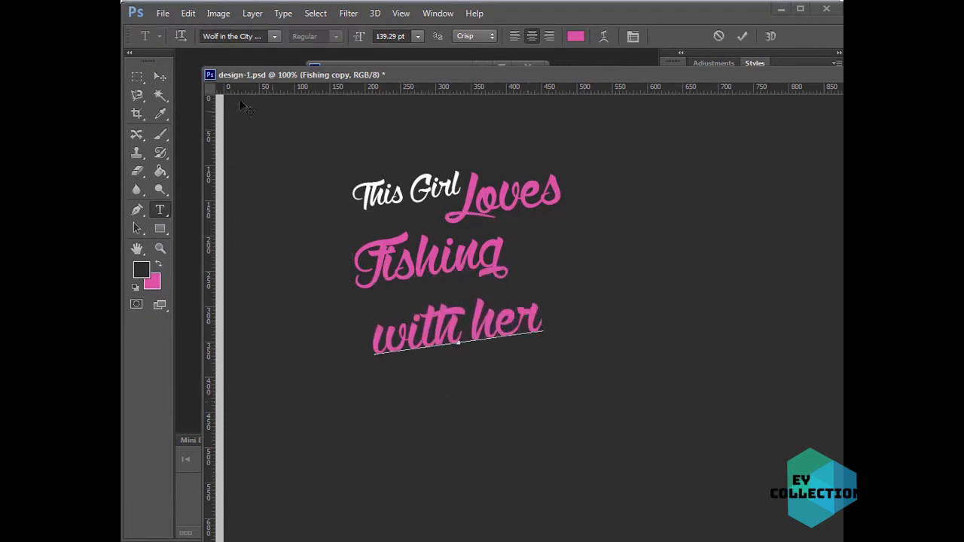
click(160, 77)
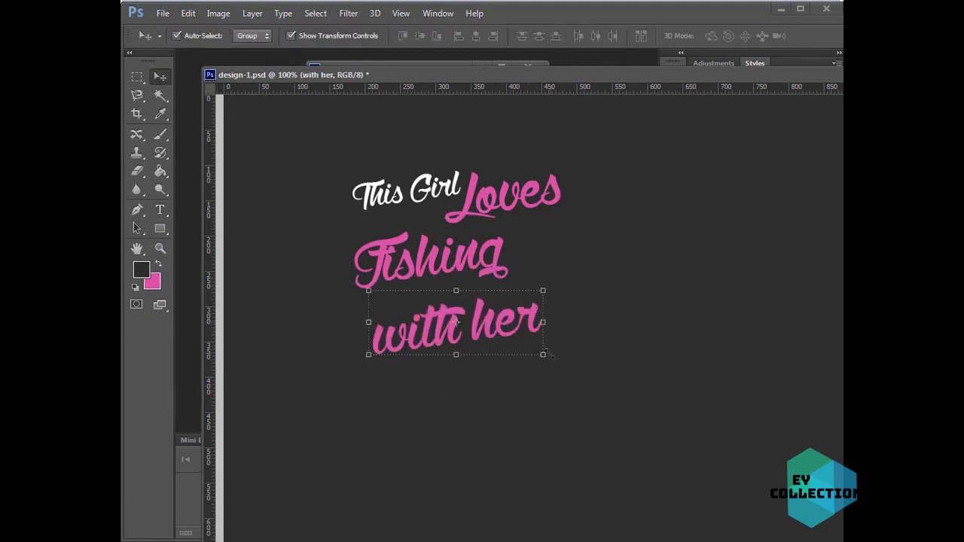
Scale the "with her" text down to about half its size and place it directly beneath "Fishing".
key(ctrl+t)
drag(545, 370, 464, 296)
key(Return)
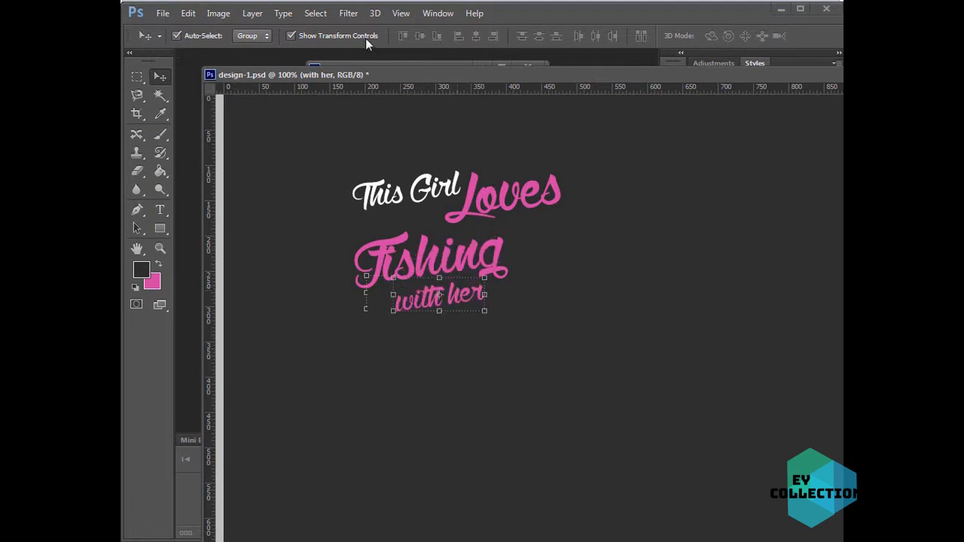
Turn off snapping and shift the "with her" text slightly closer to "Fishing".
click(401, 13)
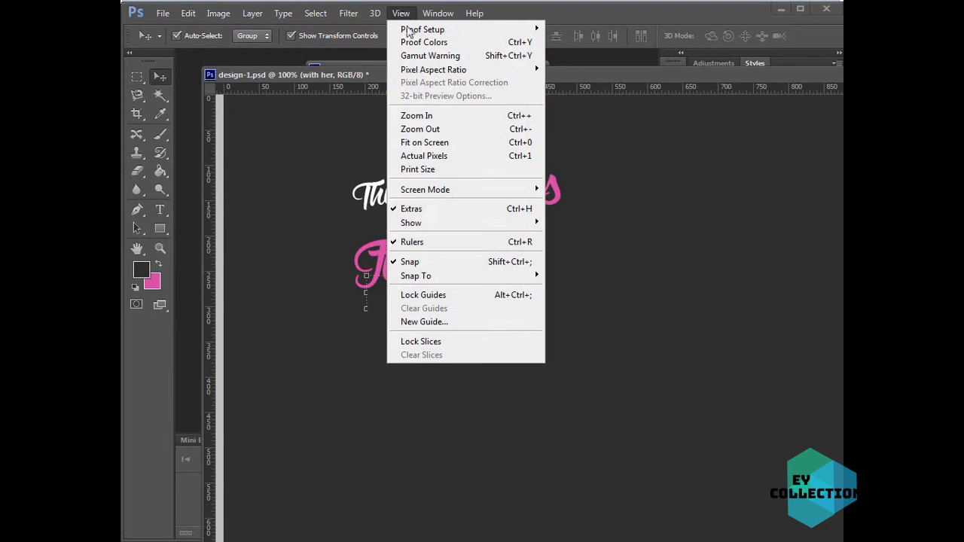
click(419, 262)
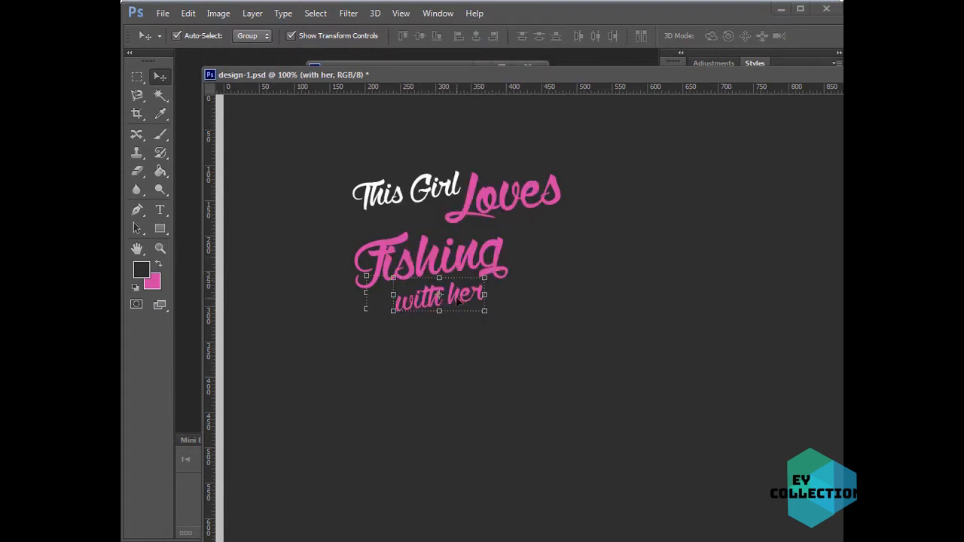
drag(457, 301, 454, 298)
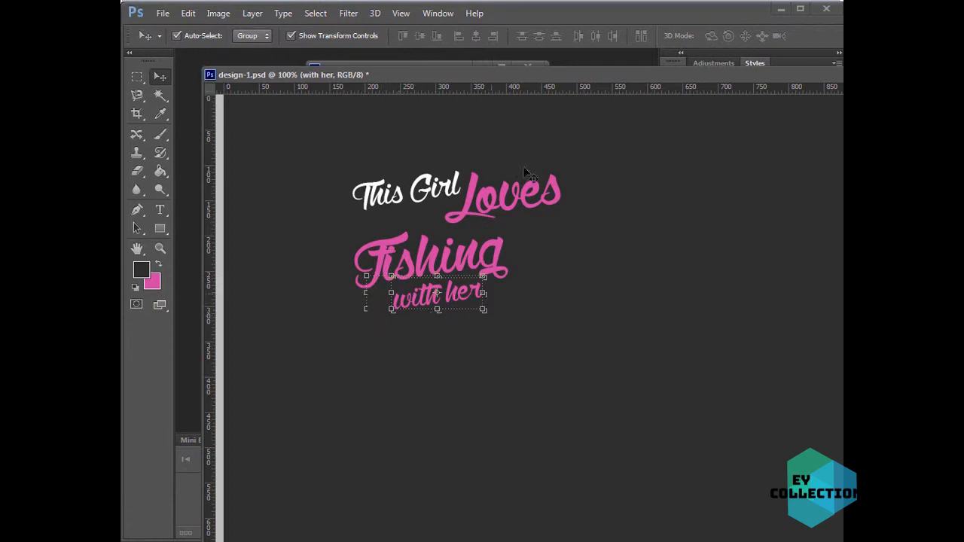
Shrink the "with her" text a little more and tuck it against the underside of "Fishing", before the tail of the final g.
click(519, 70)
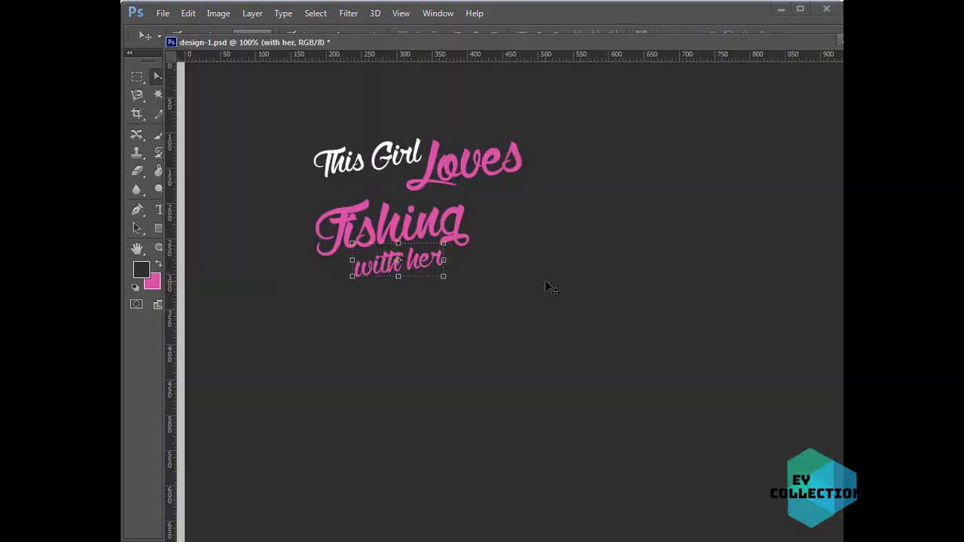
click(485, 343)
click(422, 262)
click(444, 276)
drag(448, 285, 424, 254)
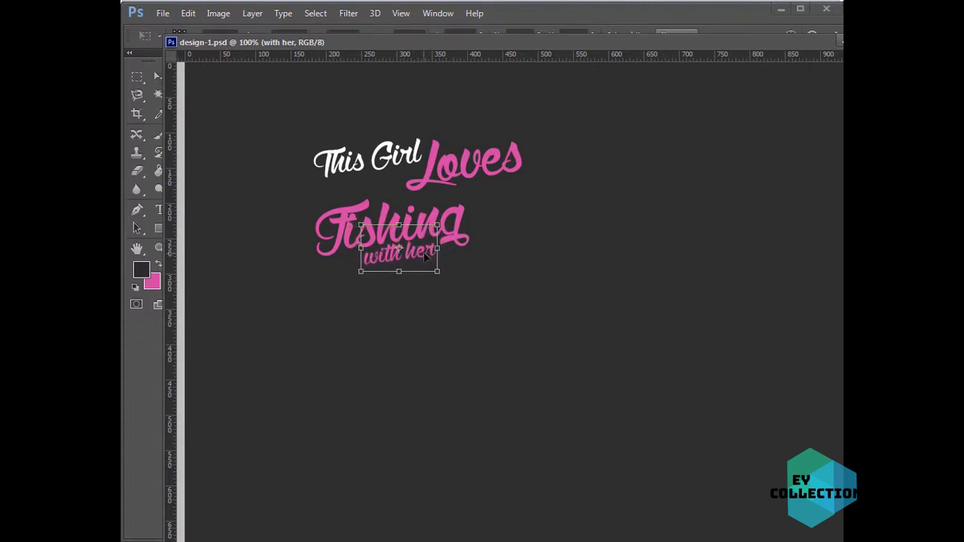
key(Return)
click(453, 335)
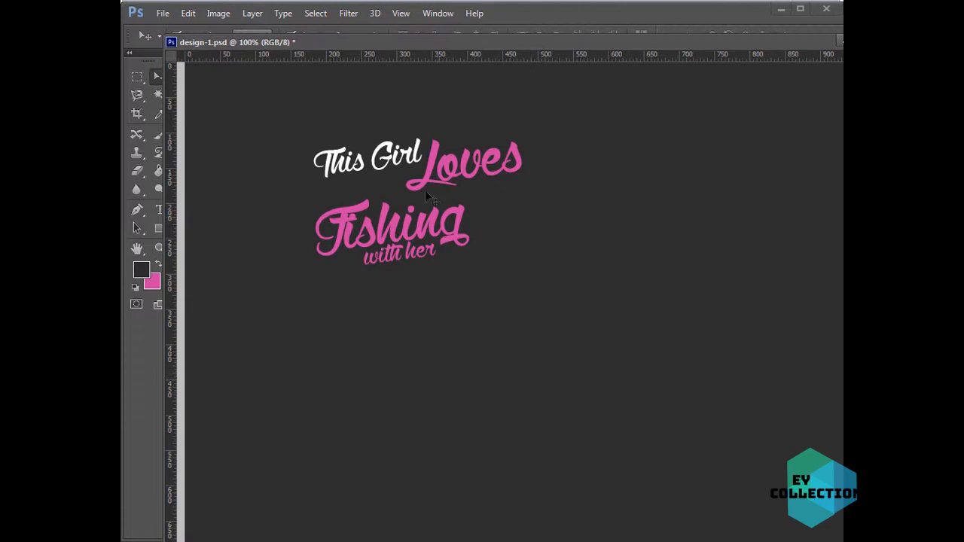
Duplicate the white "This Girl" text below the lettering, replace the copy's wording with "Dad", and move it under "Fishing".
click(416, 169)
drag(491, 189, 547, 372)
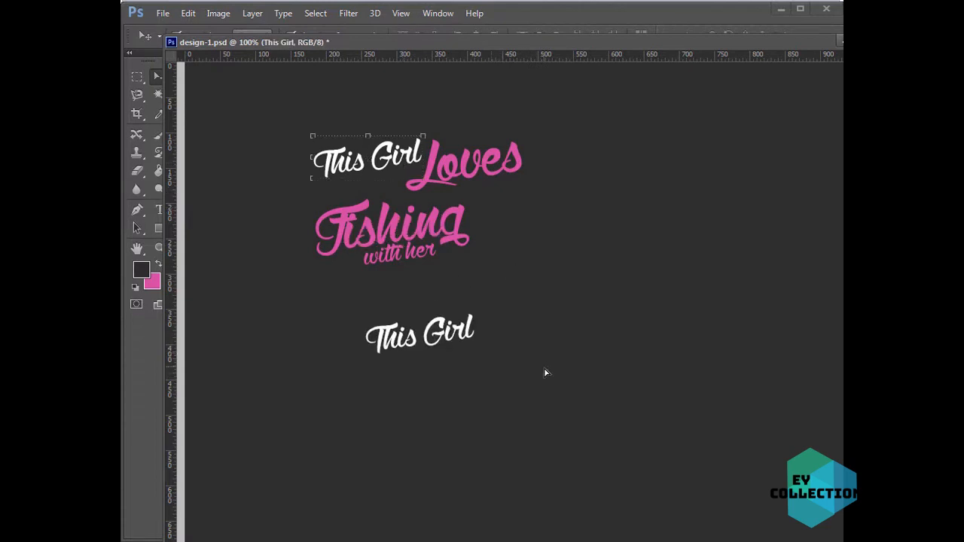
click(159, 209)
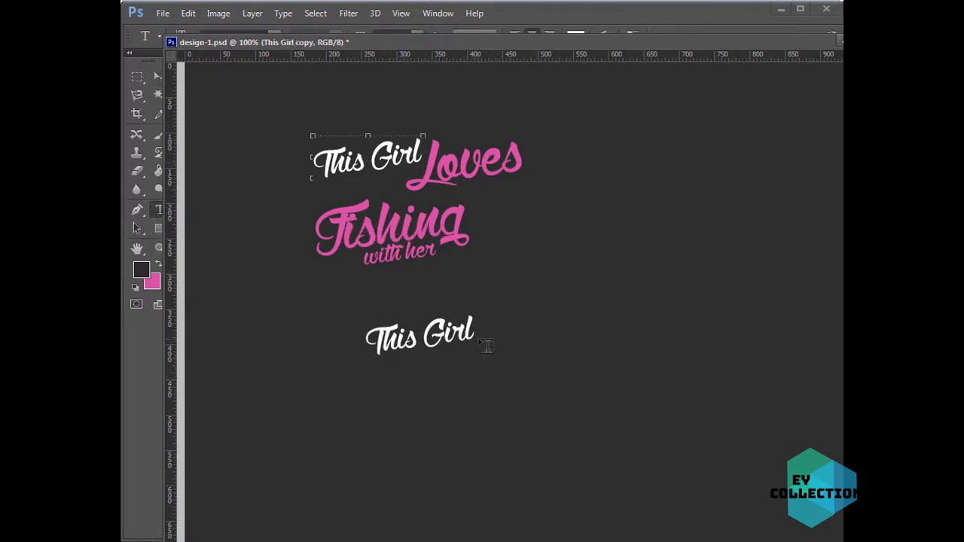
click(465, 332)
key(ctrl+a)
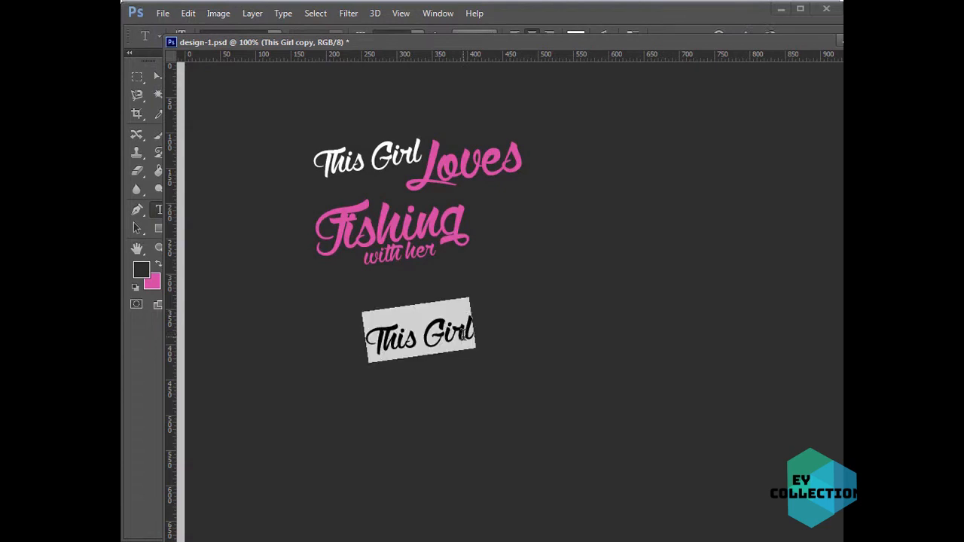
text(Dad)
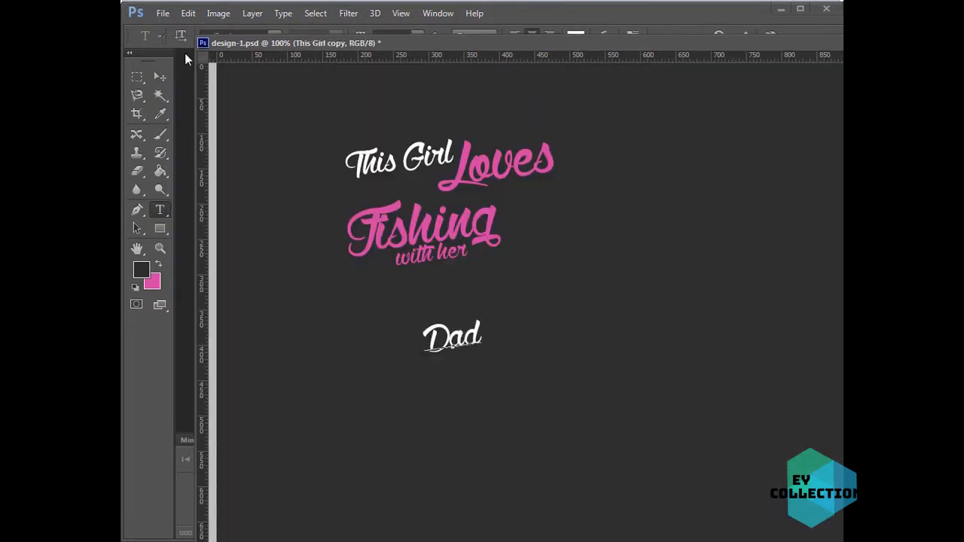
click(167, 76)
drag(471, 347, 409, 317)
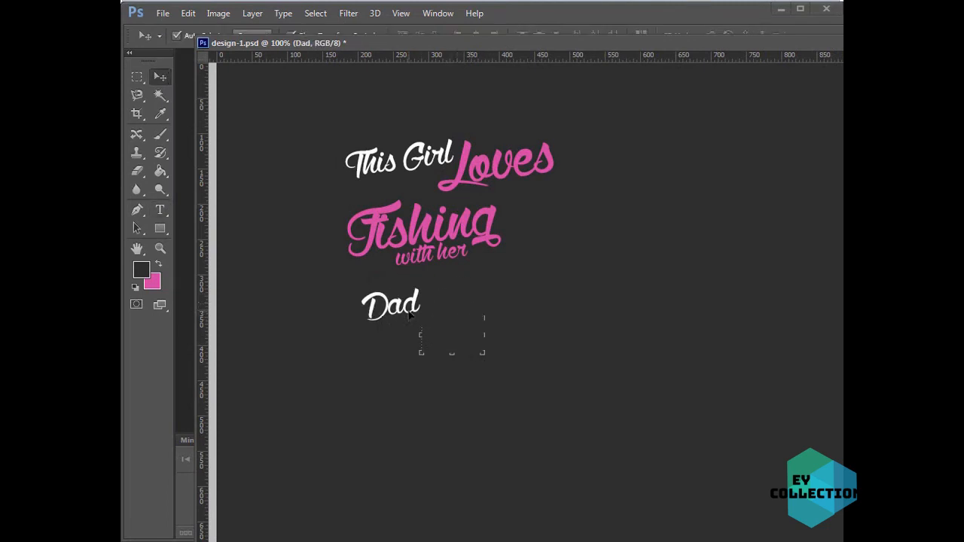
Scale the "Loves" text down slightly and move it down close above the end of "Fishing".
click(497, 174)
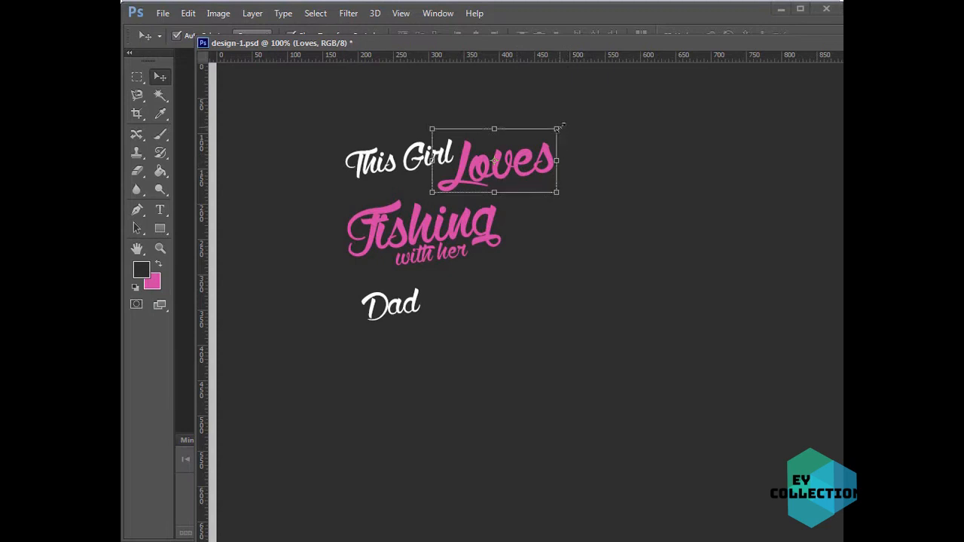
key(ctrl+t)
drag(560, 100, 539, 115)
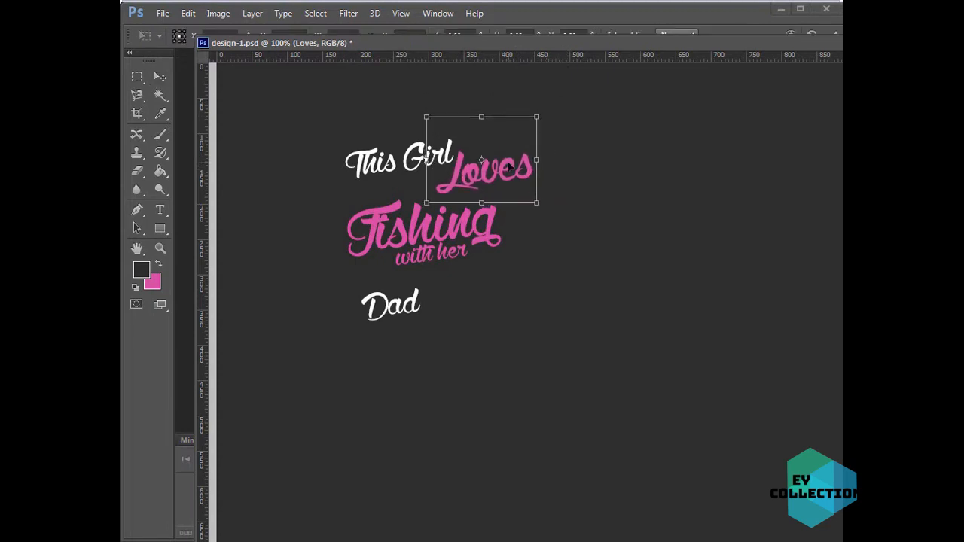
drag(511, 167, 497, 181)
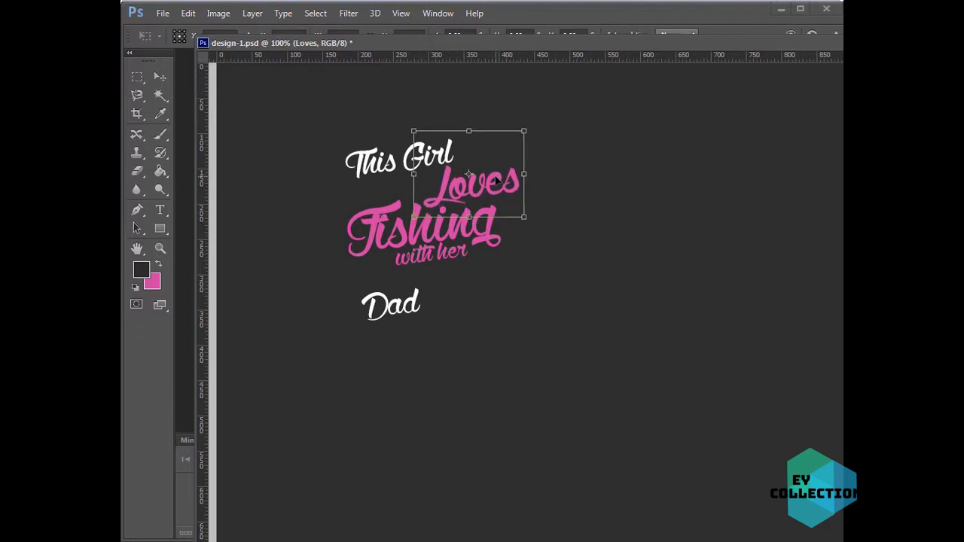
key(Return)
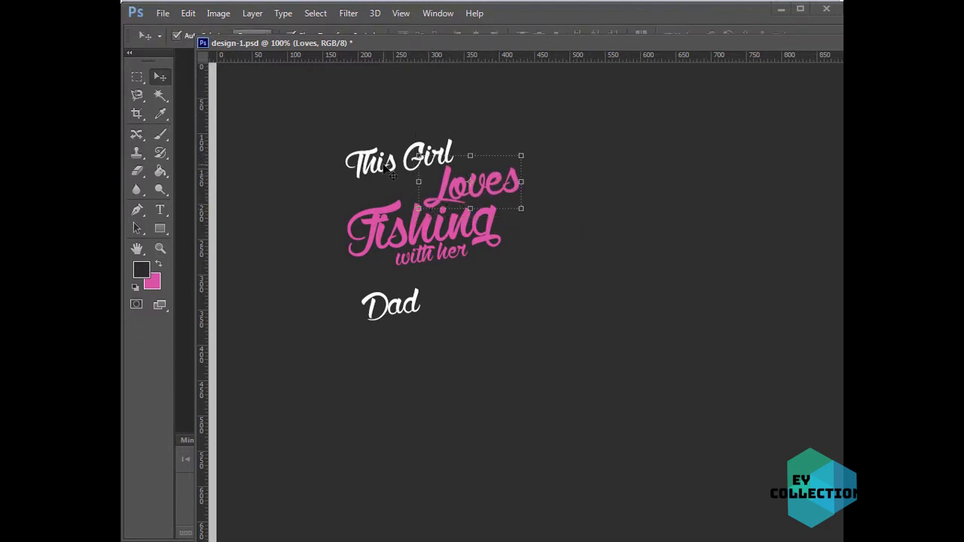
Move "This Girl" down so it sits right before "Loves", and shift "Dad" slightly lower.
drag(386, 168, 371, 192)
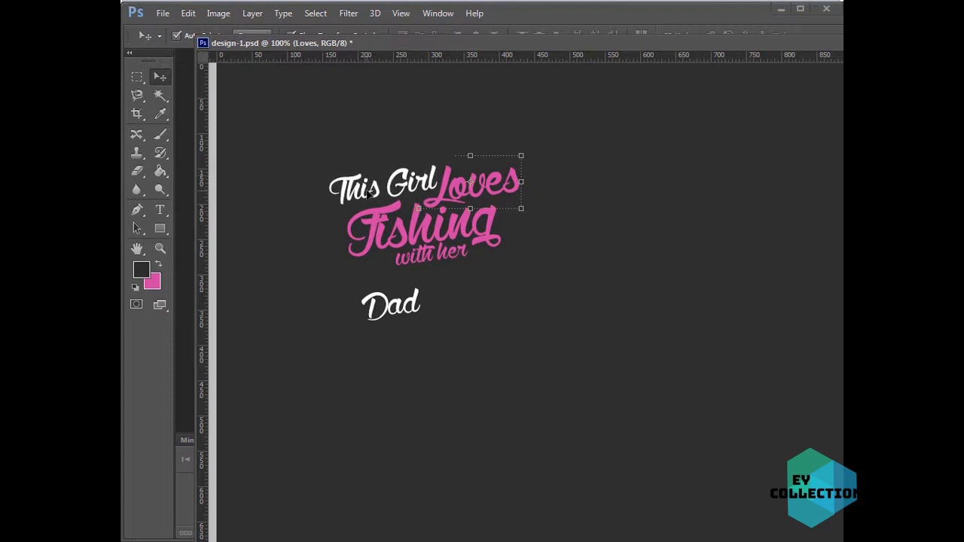
click(666, 267)
drag(416, 318, 429, 334)
Reduce the "with her" text slightly so it fits more neatly under the second half of "Fishing".
click(414, 254)
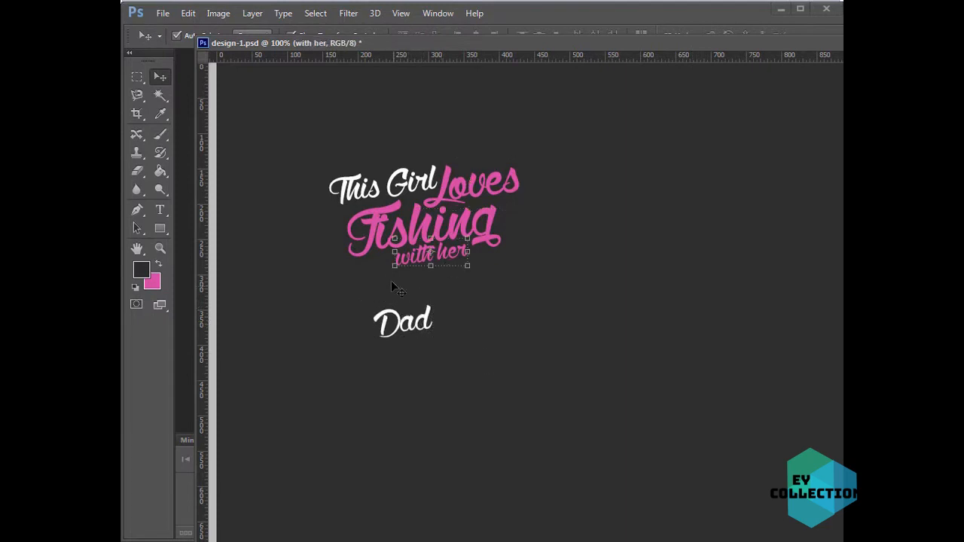
drag(395, 266, 403, 266)
key(Return)
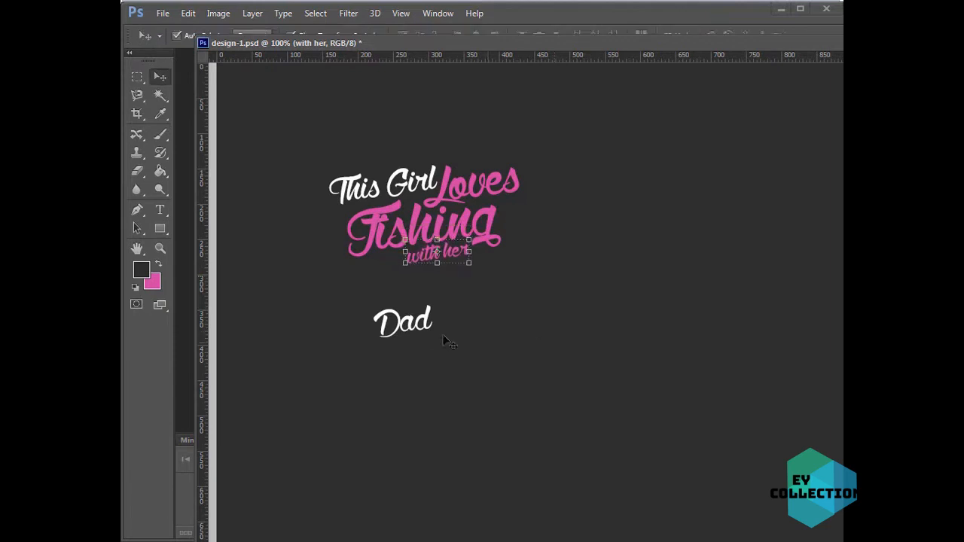
Enlarge the "Dad" text to nearly twice its size and position it directly beneath "with her".
drag(433, 328, 575, 420)
key(ctrl+t)
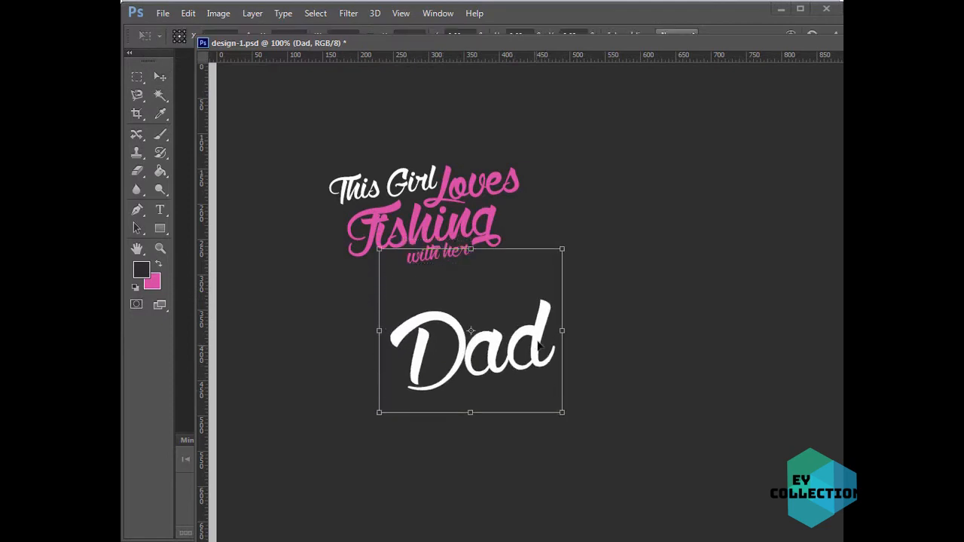
drag(540, 345, 474, 293)
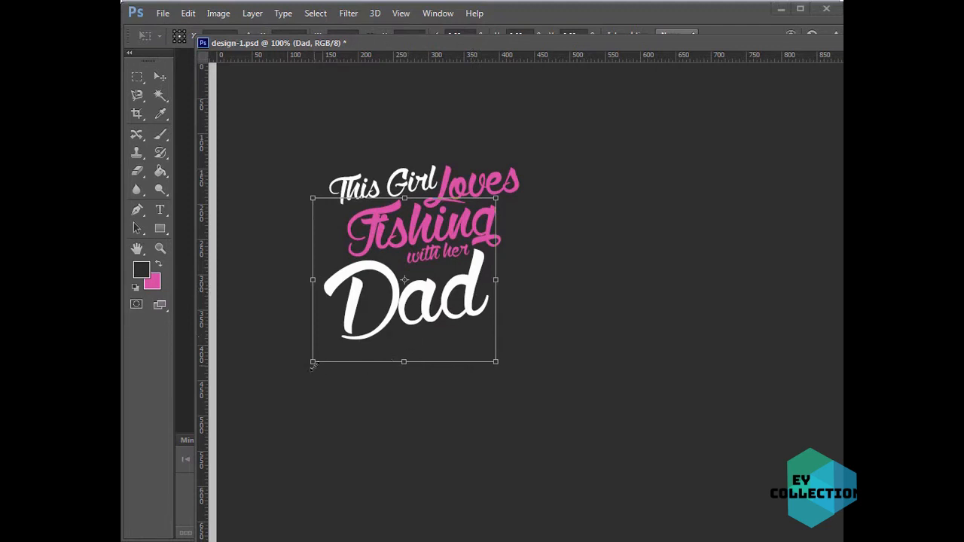
drag(312, 363, 385, 333)
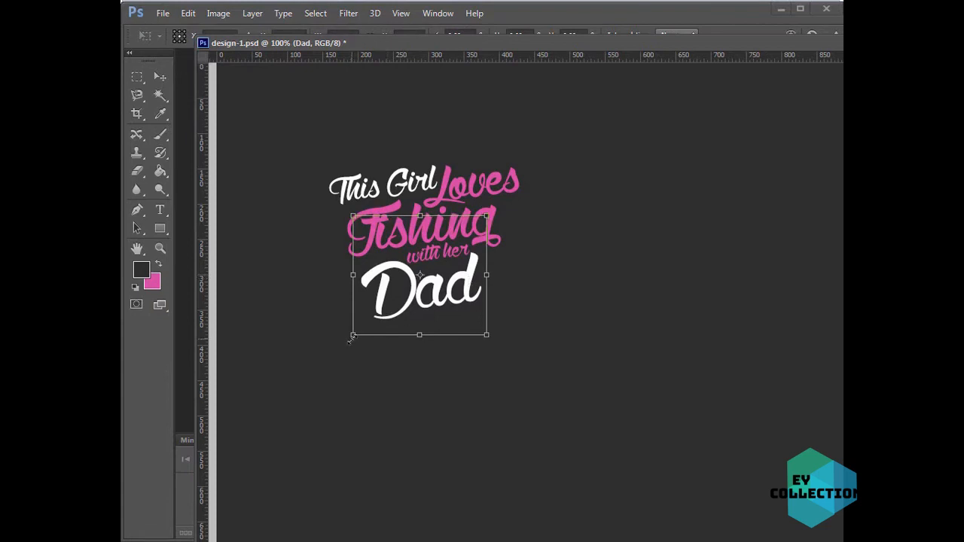
drag(351, 339, 375, 323)
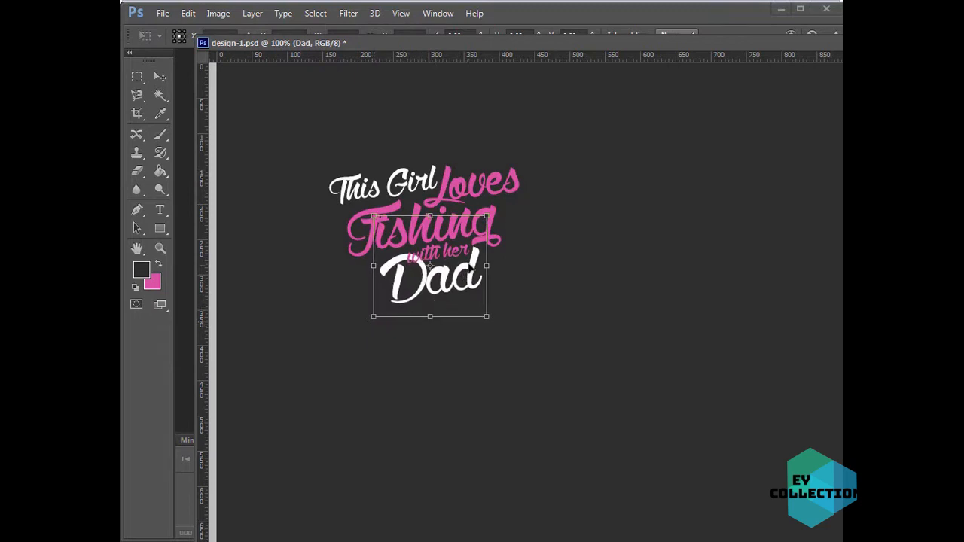
drag(473, 266, 469, 271)
key(Return)
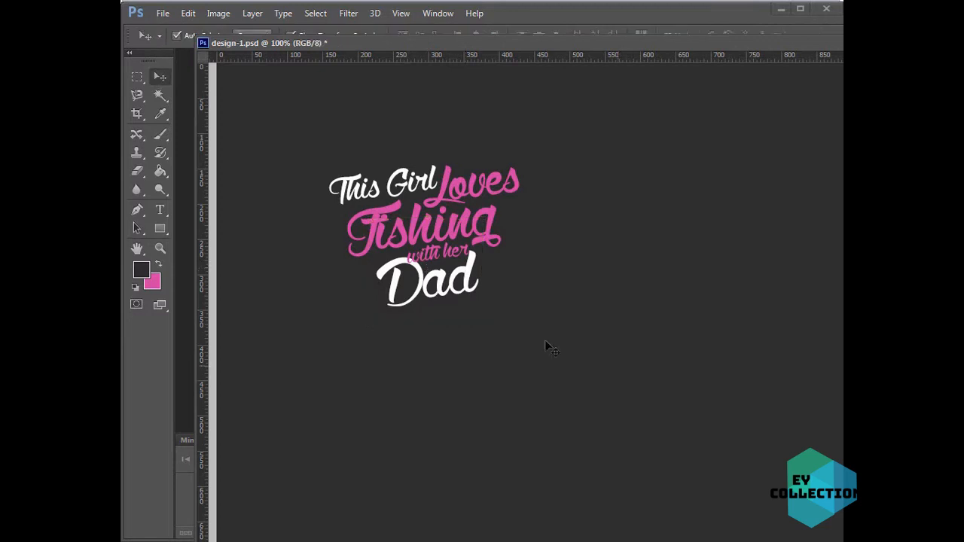
Shrink "with her" until it clears the "Dad" lettering, and nudge it slightly left between "Fishing" and "Dad".
click(444, 258)
click(405, 263)
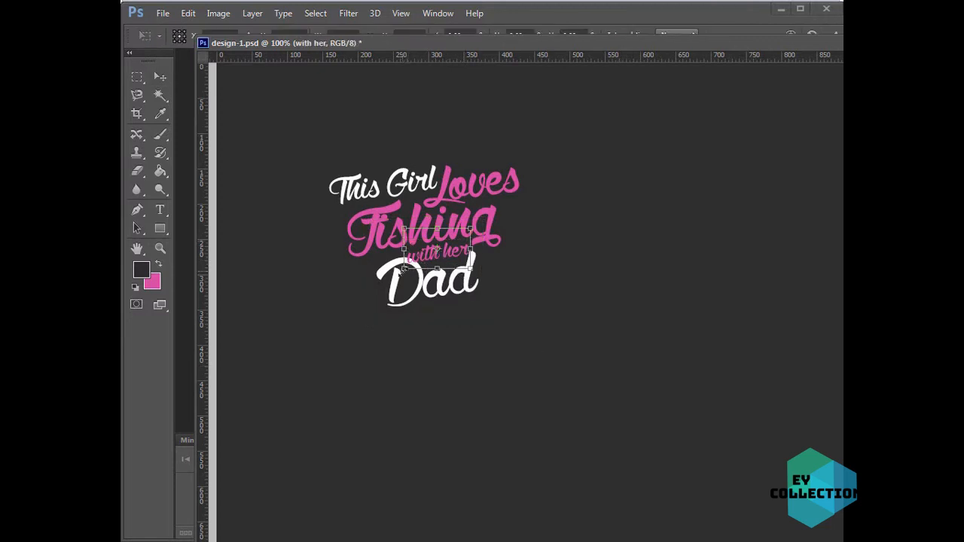
drag(402, 270, 416, 264)
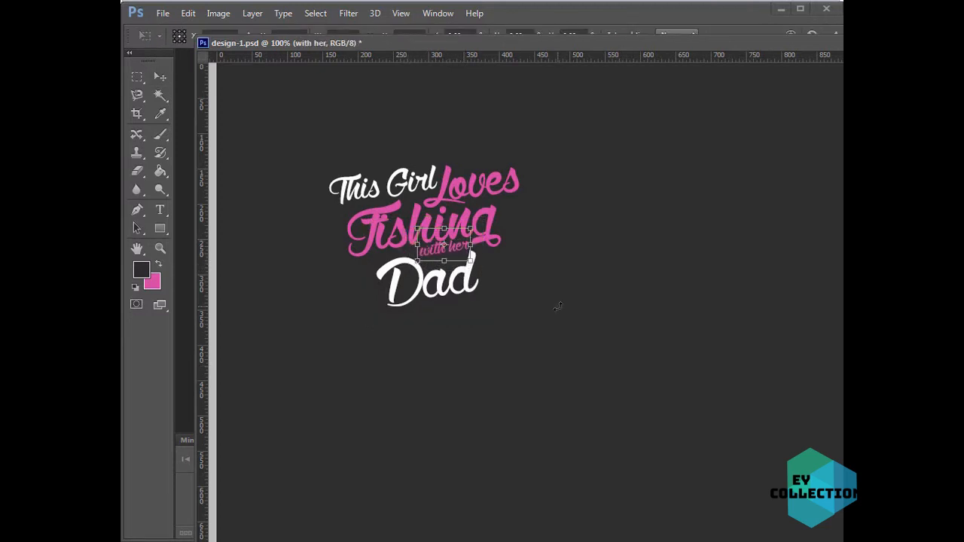
key(Return)
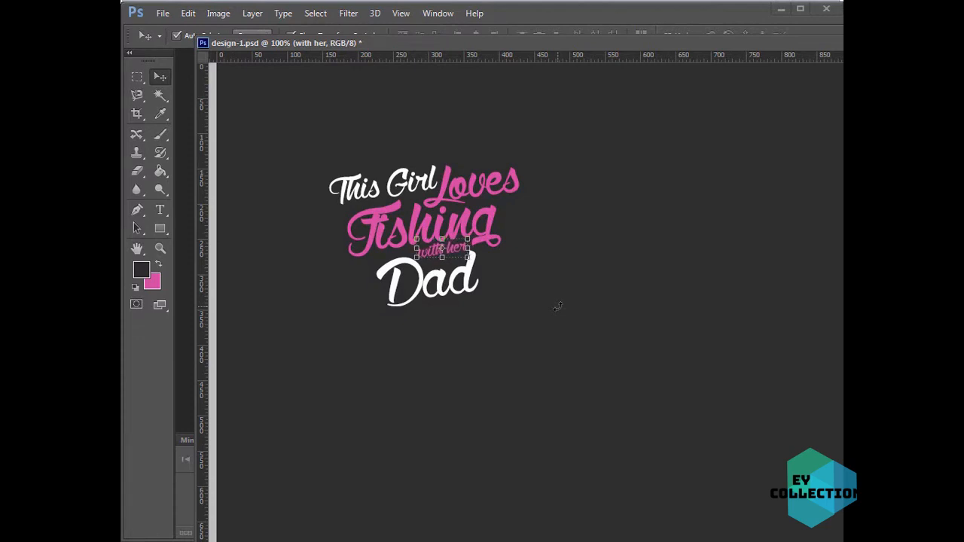
key(Left)
key(Left)
click(559, 307)
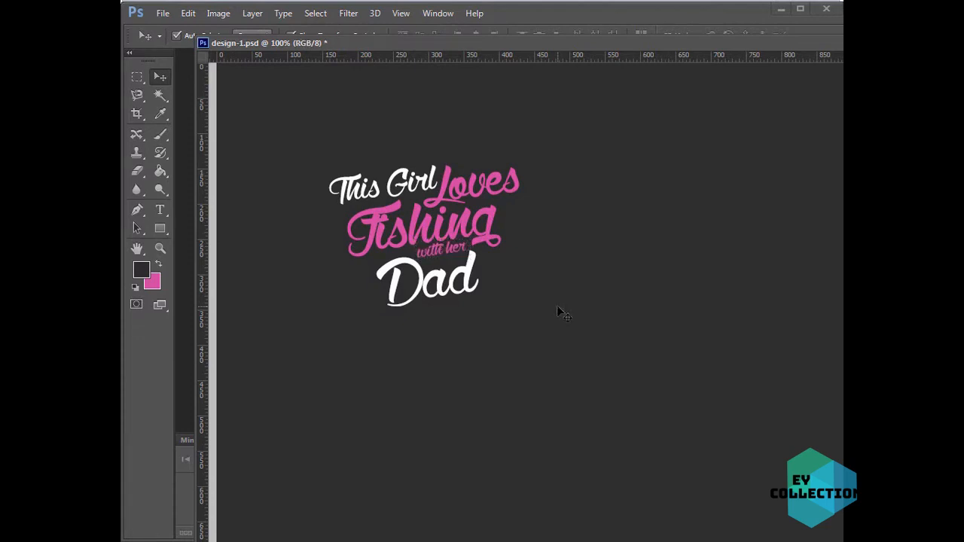
Save the design, enlarge the whole "This Girl Loves Fishing with her Dad" lettering to about three times its size, and shift it up-left.
key(ctrl+s)
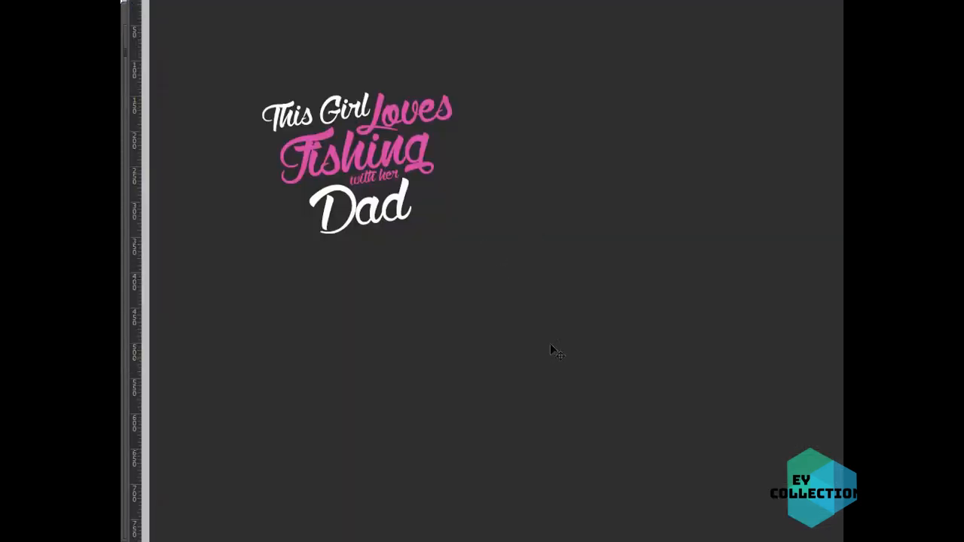
key(ctrl+t)
drag(453, 234, 814, 519)
drag(260, 81, 242, 67)
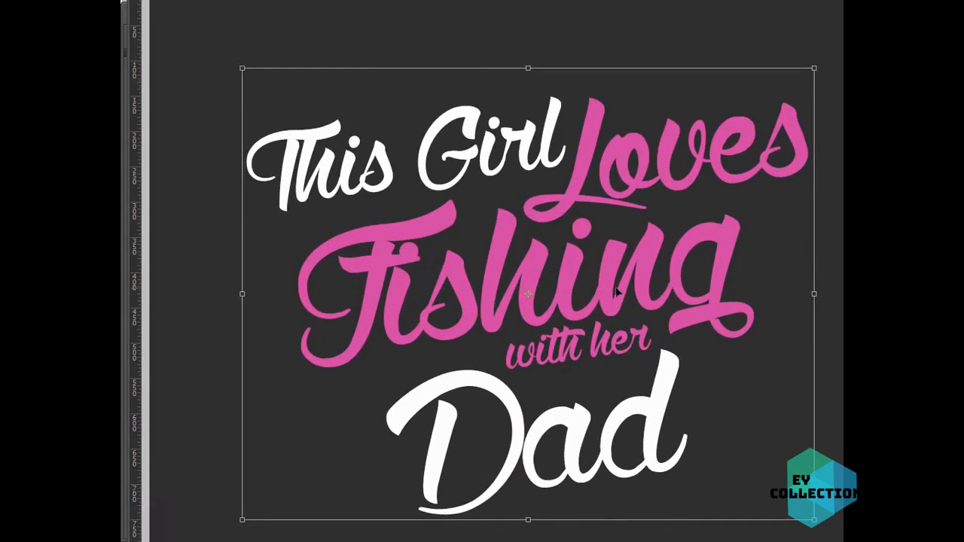
drag(617, 292, 591, 244)
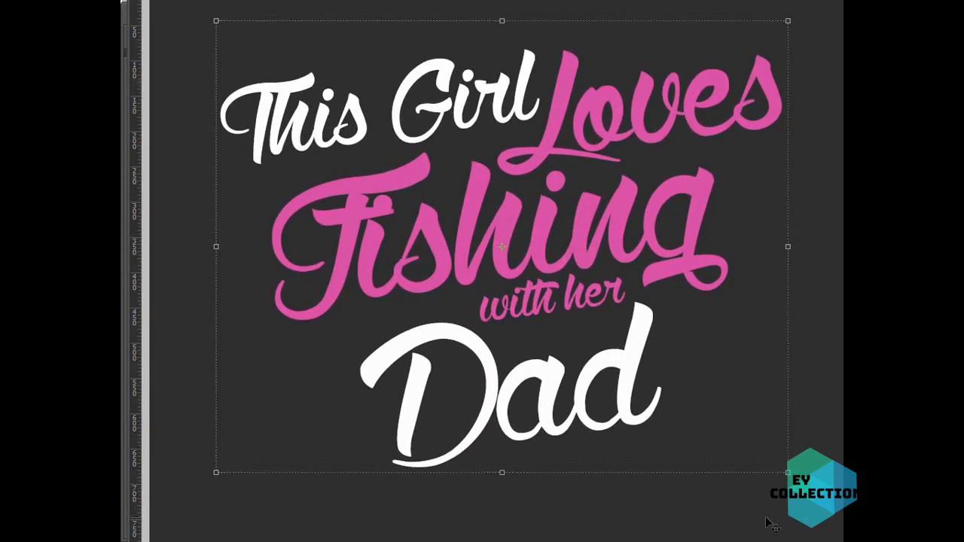
key(Return)
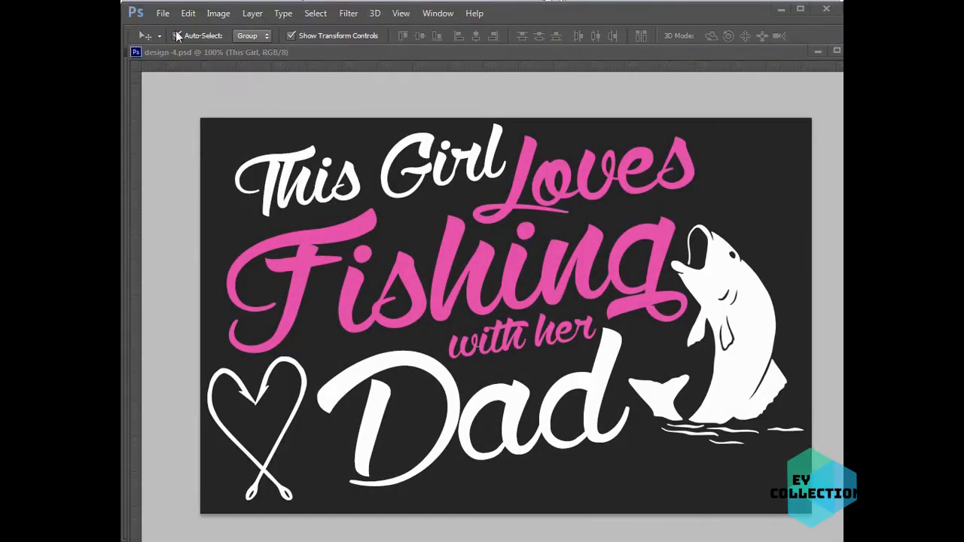
click(162, 13)
click(172, 41)
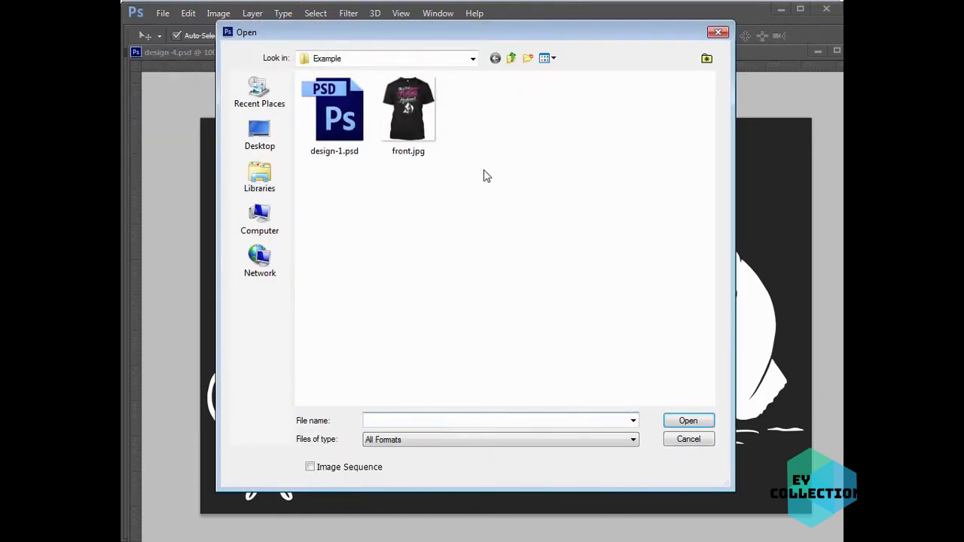
click(689, 439)
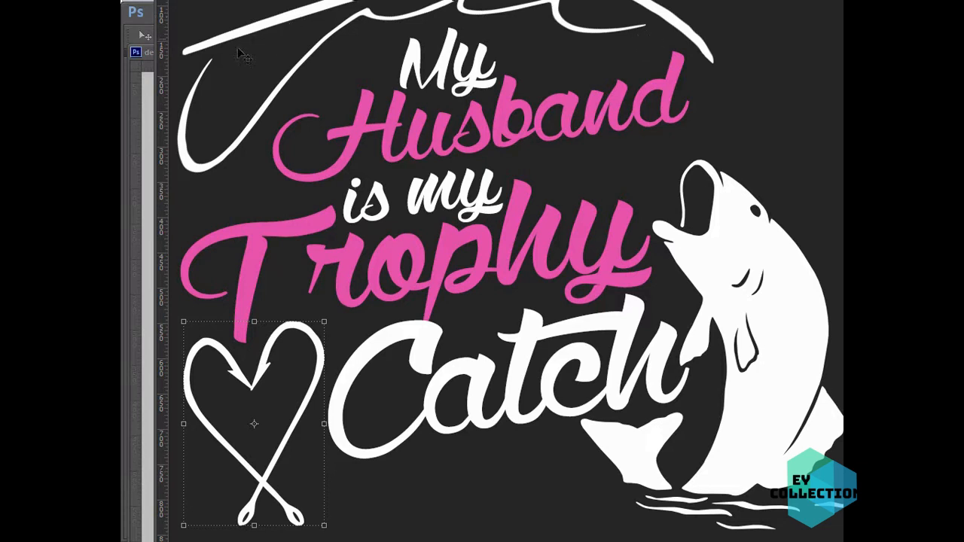
click(632, 101)
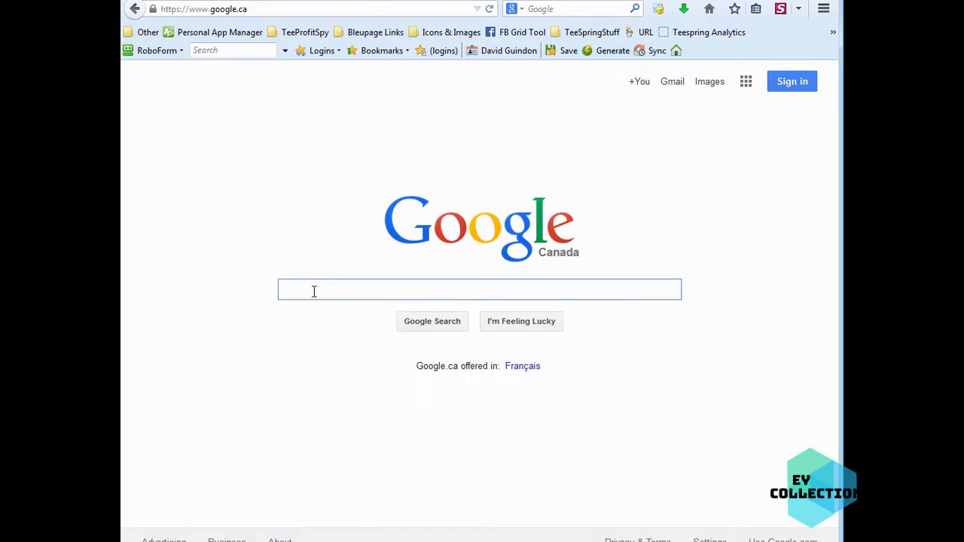
Switch to the web browser, search Google for "fish" and look through the image results.
text(fish)
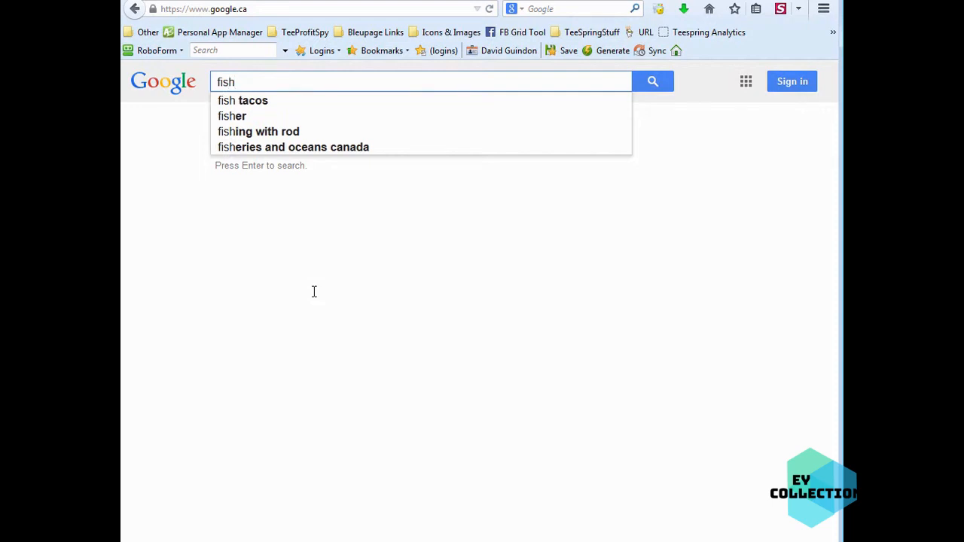
key(Return)
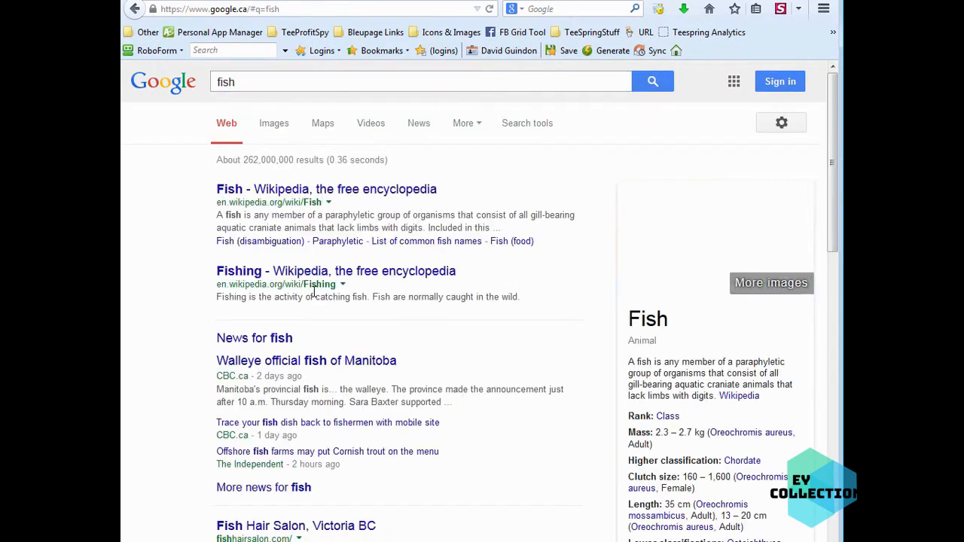
click(274, 123)
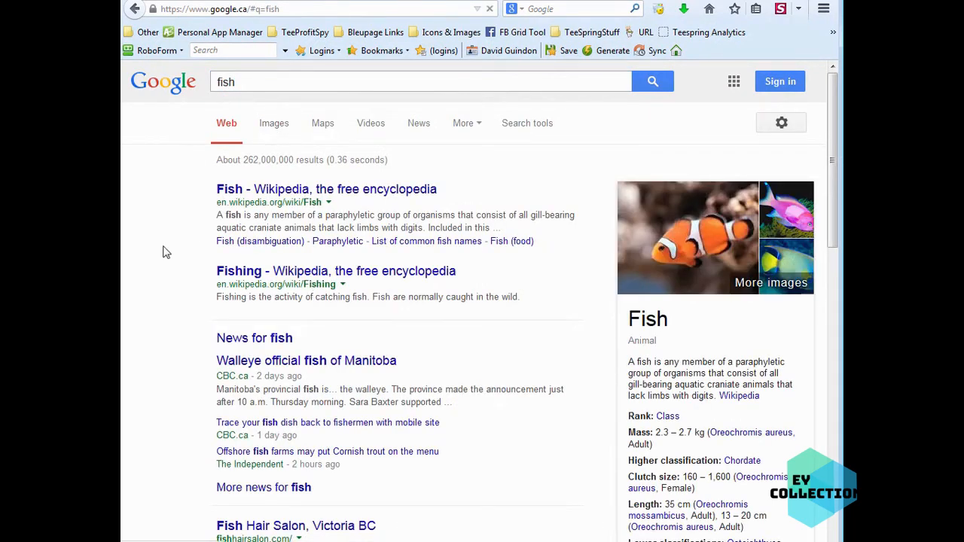
scroll(494, 397, down, 5)
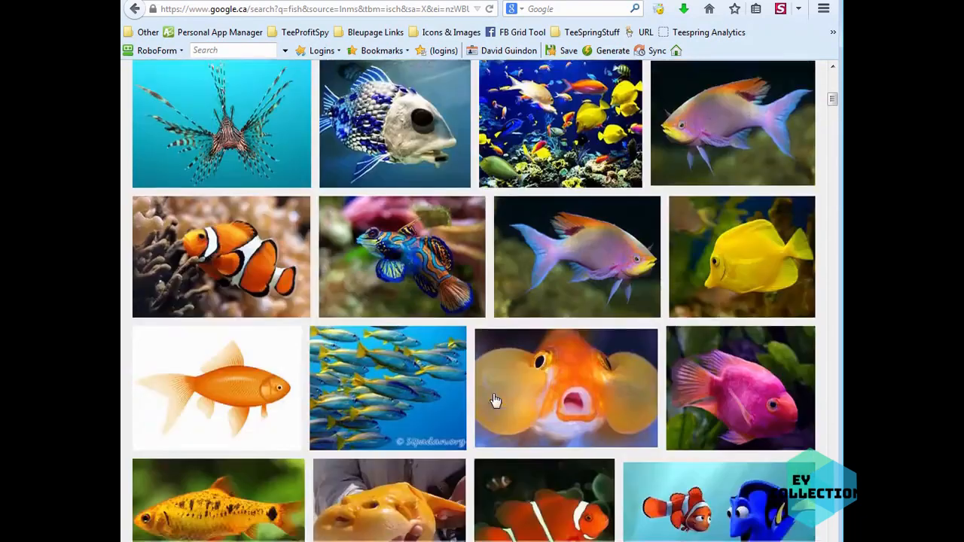
scroll(495, 402, up, 8)
Refine the Google image search to "fish silhouette".
click(284, 81)
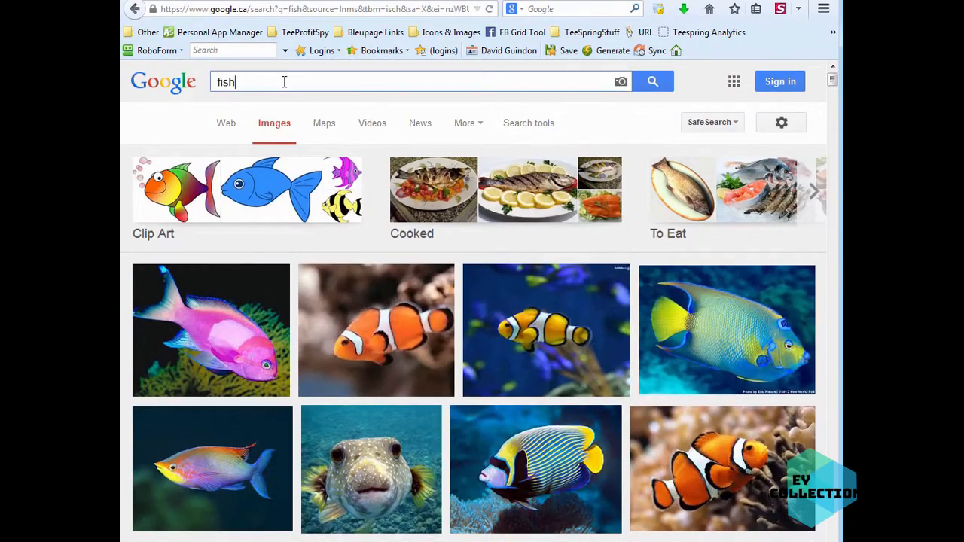
text(si)
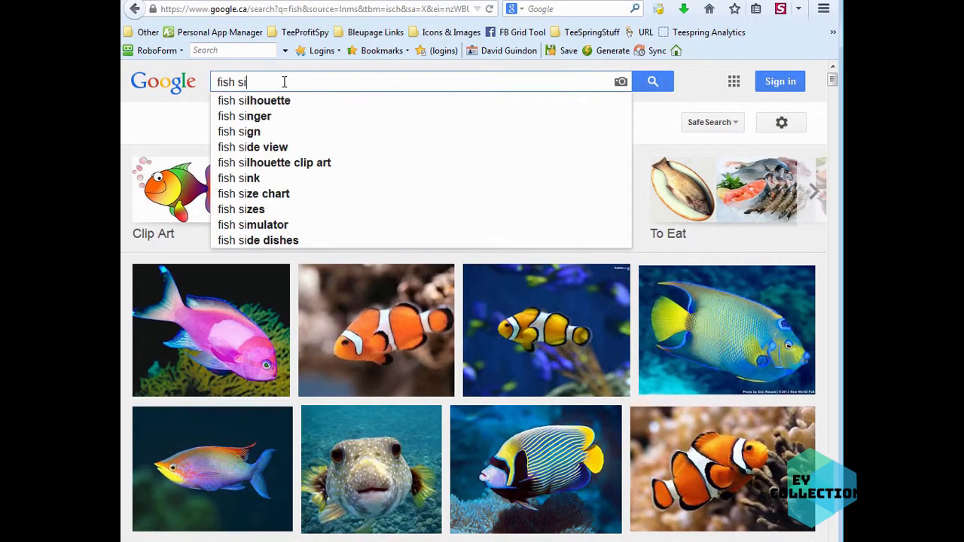
text(l)
key(Down)
key(Return)
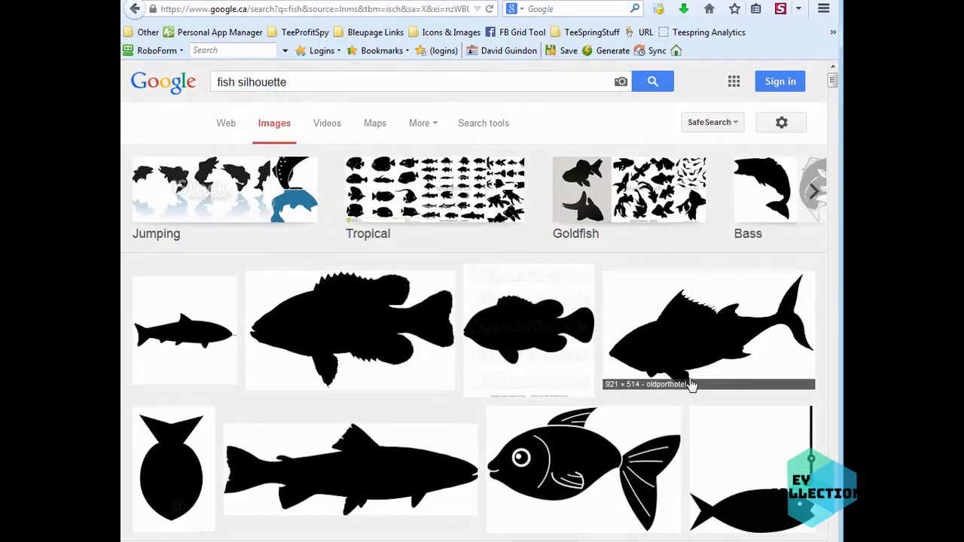
Look through the silhouette results for a leaping fish and preview the "Fly and Fish" image from water.epa.gov.
scroll(692, 386, down, 5)
scroll(740, 534, down, 1)
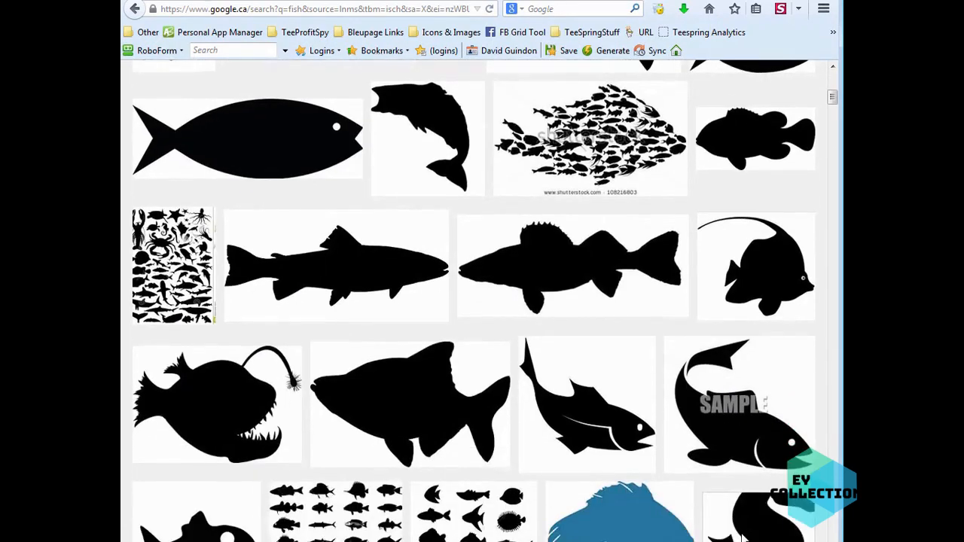
scroll(742, 536, down, 2)
scroll(743, 535, down, 3)
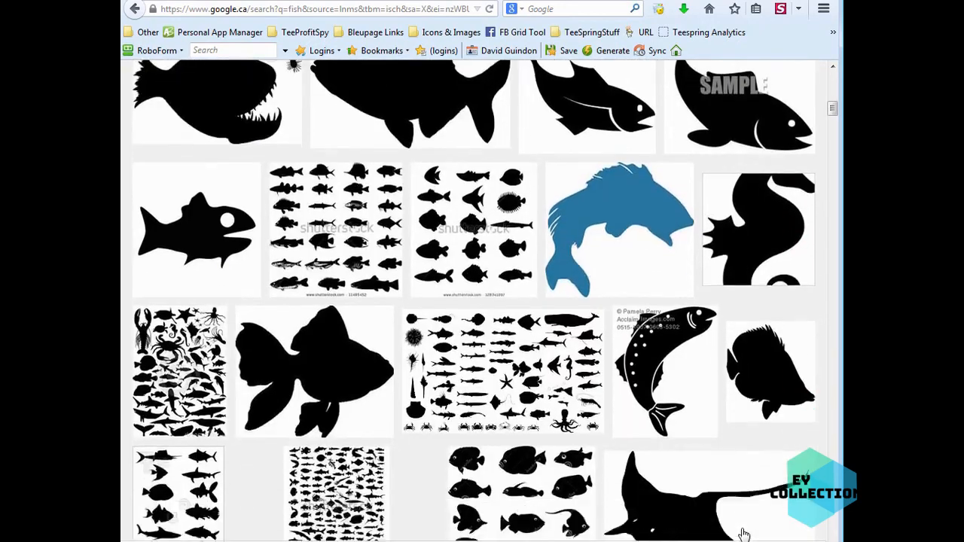
scroll(744, 535, down, 10)
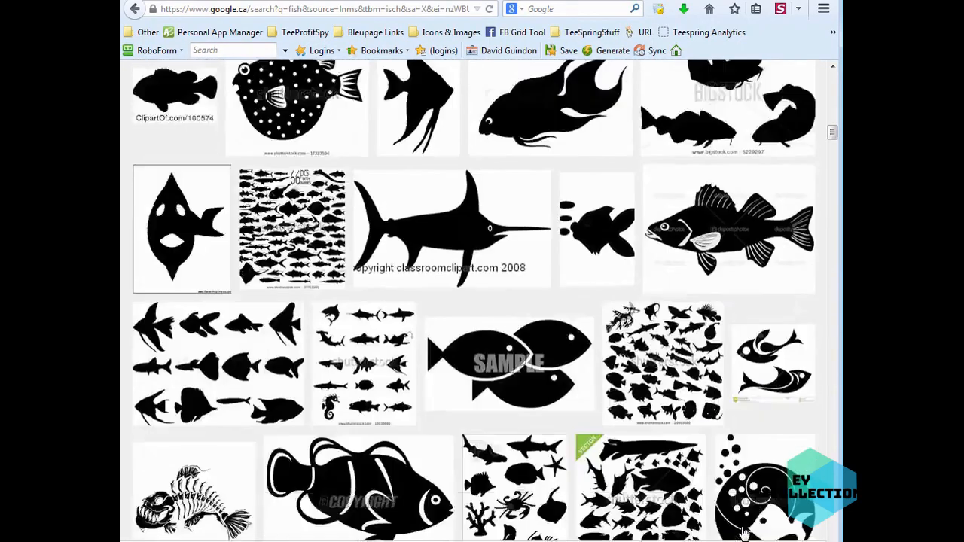
scroll(744, 534, down, 5)
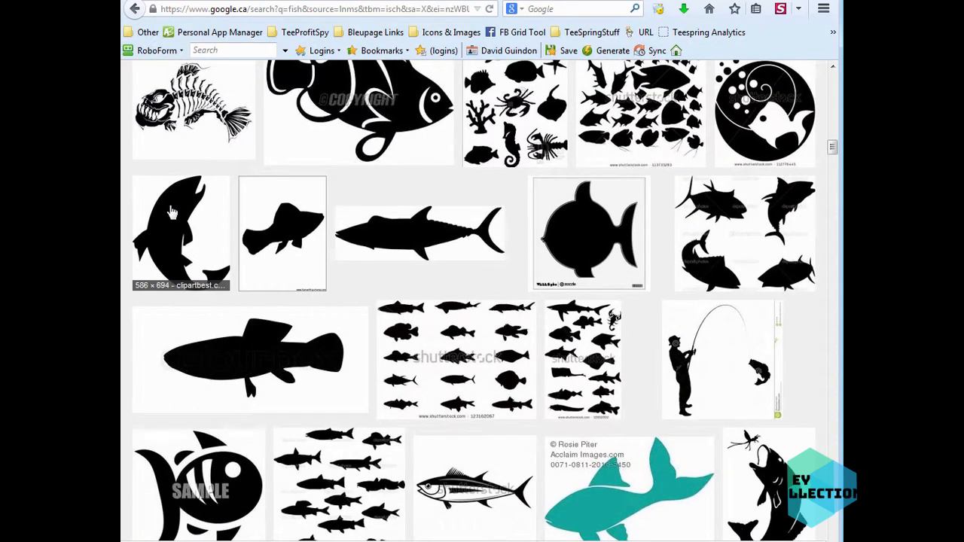
scroll(745, 506, down, 4)
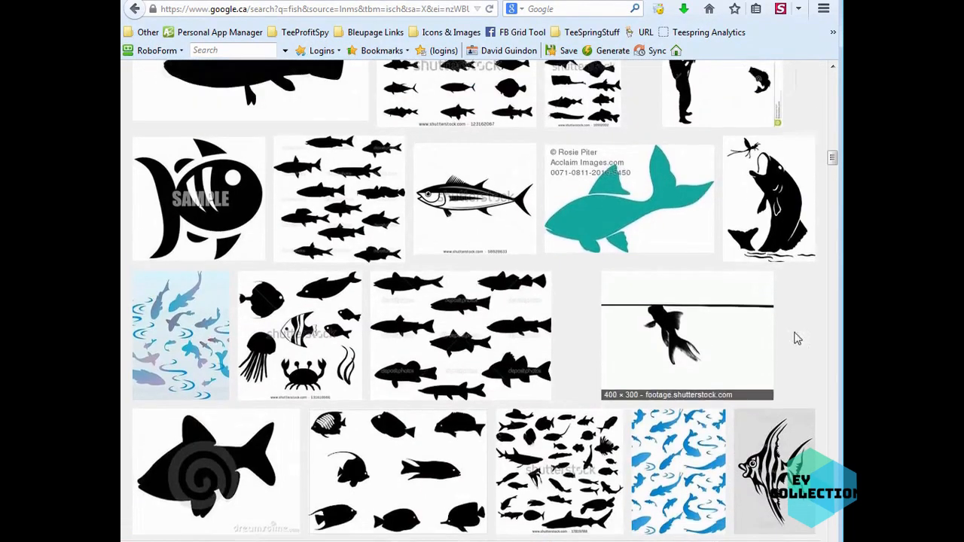
scroll(797, 339, up, 2)
click(769, 324)
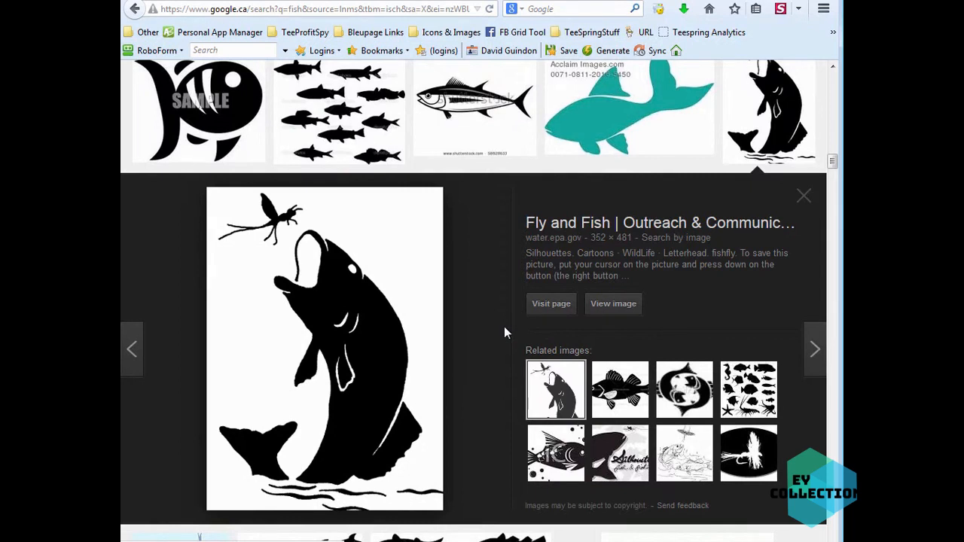
Save the "Fly and Fish" image as fishfly.gif in the Example folder inside Fishing.
scroll(492, 350, down, 1)
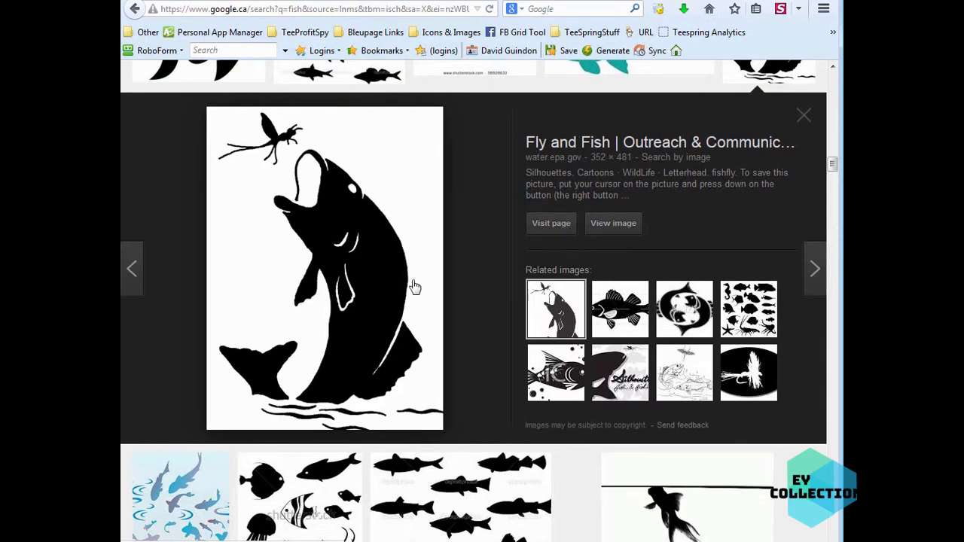
scroll(441, 319, up, 2)
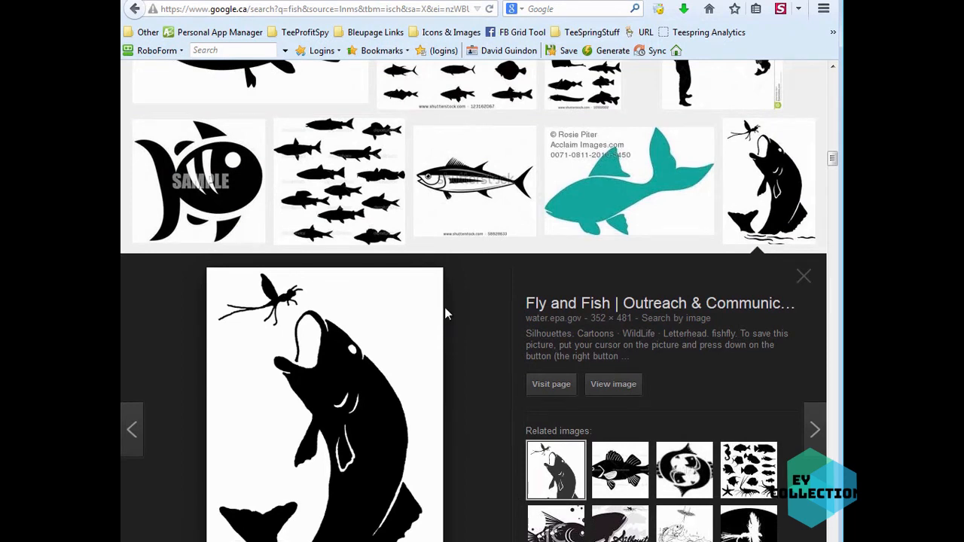
scroll(445, 309, down, 2)
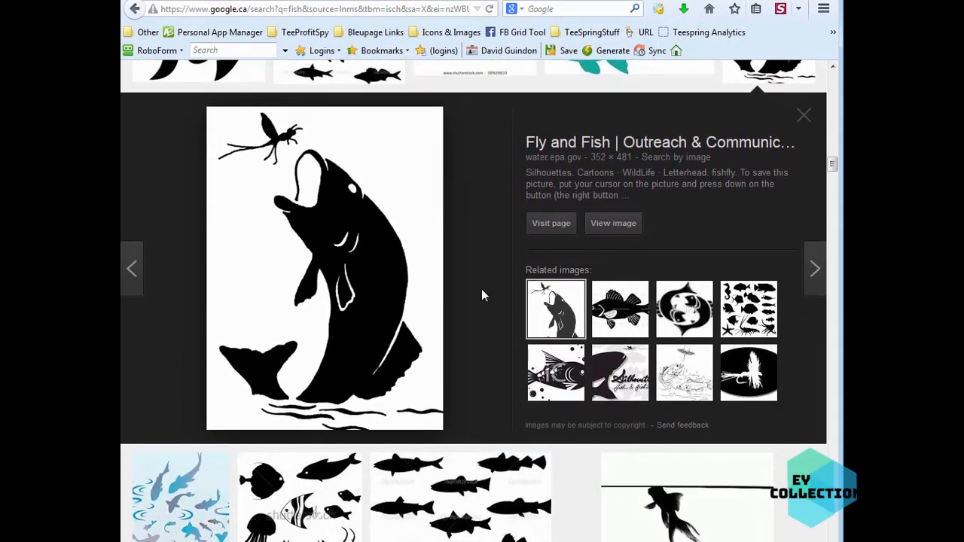
right_click(369, 268)
click(419, 428)
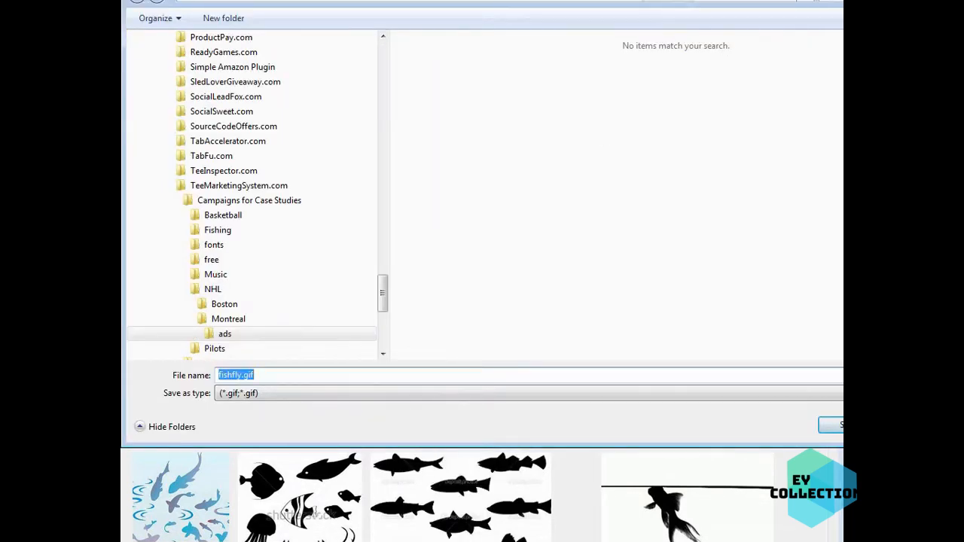
double_click(443, 75)
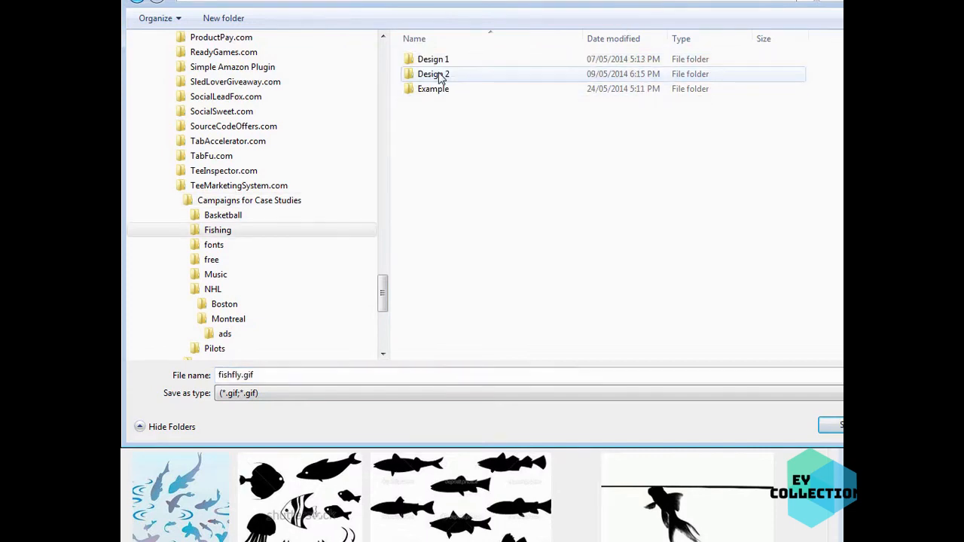
double_click(233, 101)
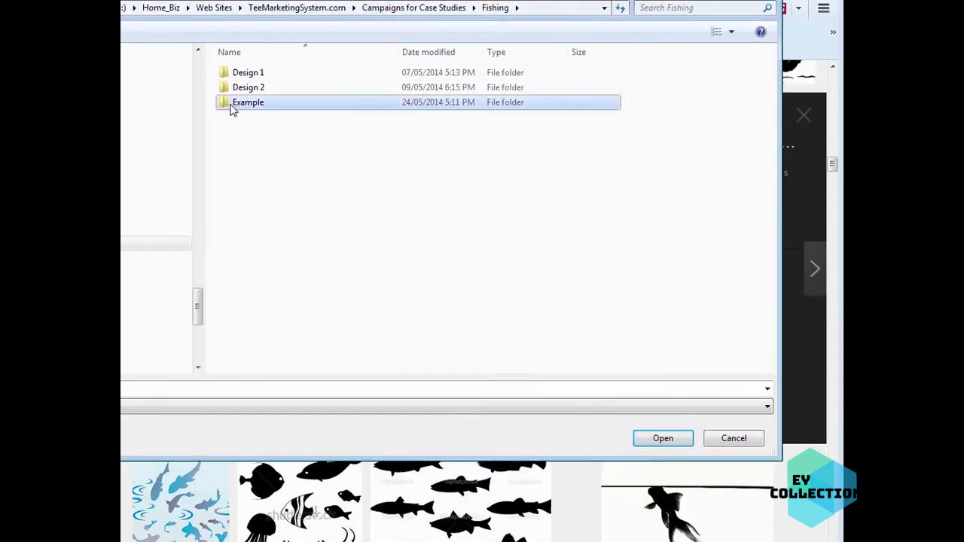
click(680, 444)
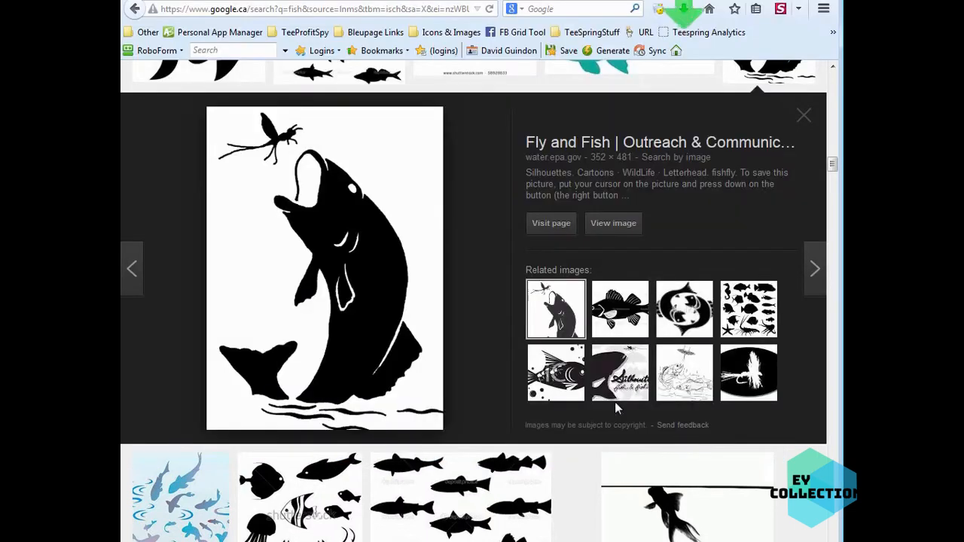
Preview the related fish silhouette images one after another to compare alternatives.
click(620, 308)
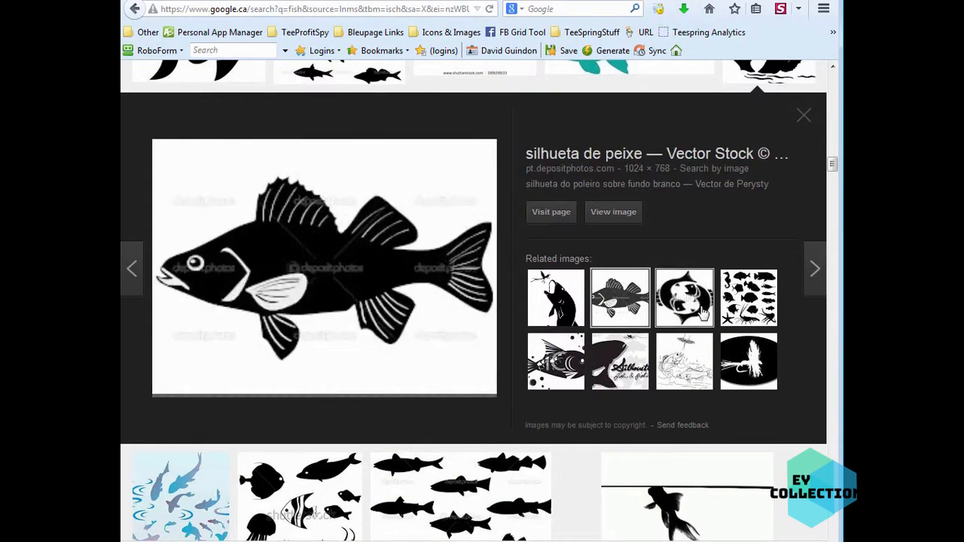
click(684, 299)
click(749, 299)
click(753, 354)
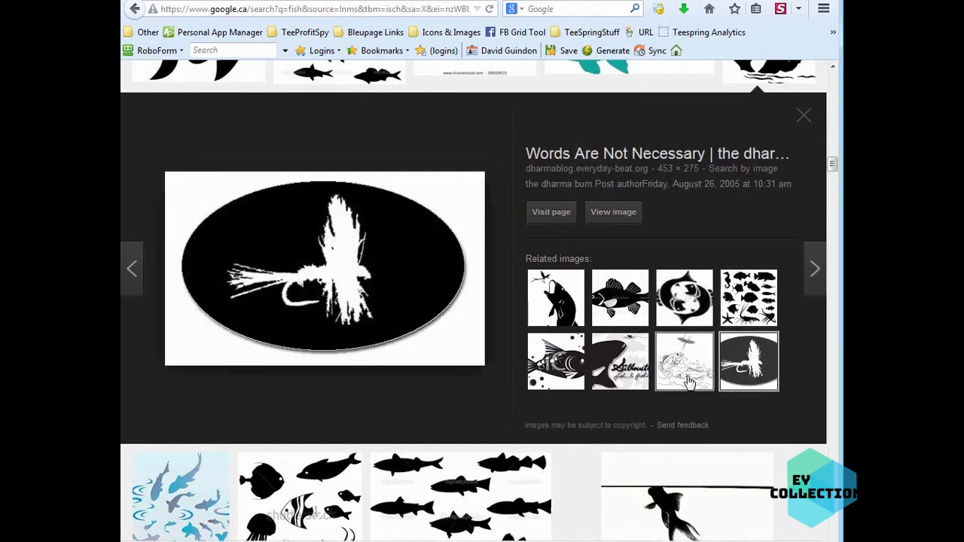
click(684, 362)
click(620, 363)
click(546, 394)
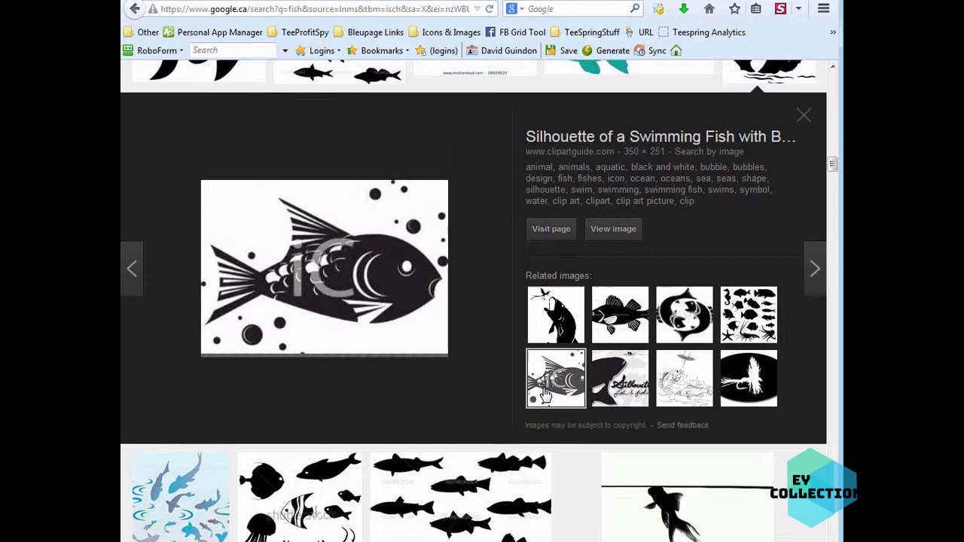
Go to graphicriver.net in a new browser tab and search its stock graphics for "fish".
click(340, 0)
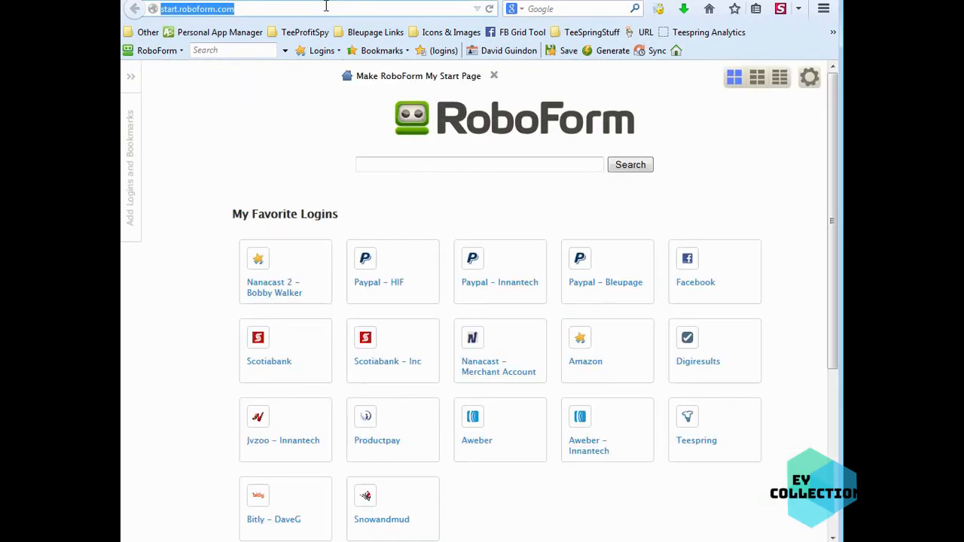
text(graphicriver.net)
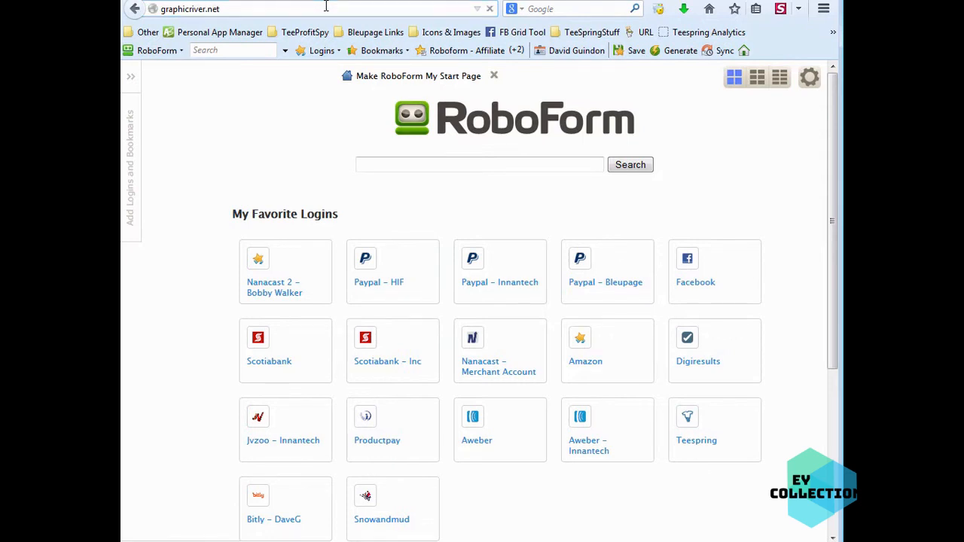
key(Return)
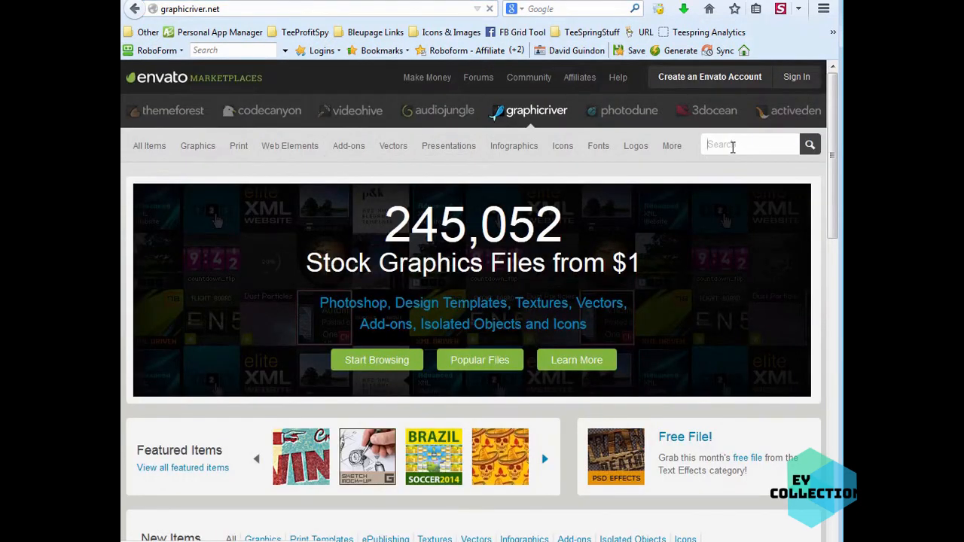
text(fish)
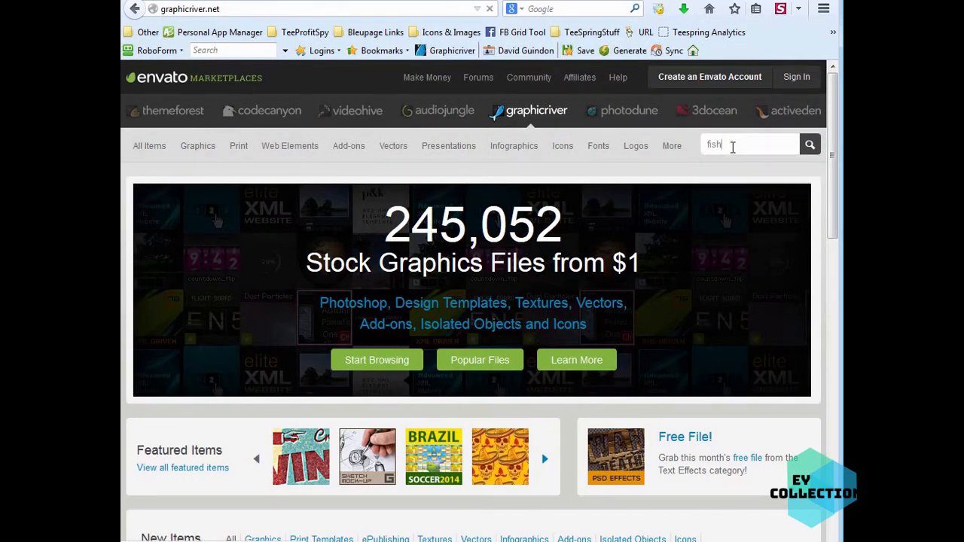
key(Return)
scroll(362, 413, down, 2)
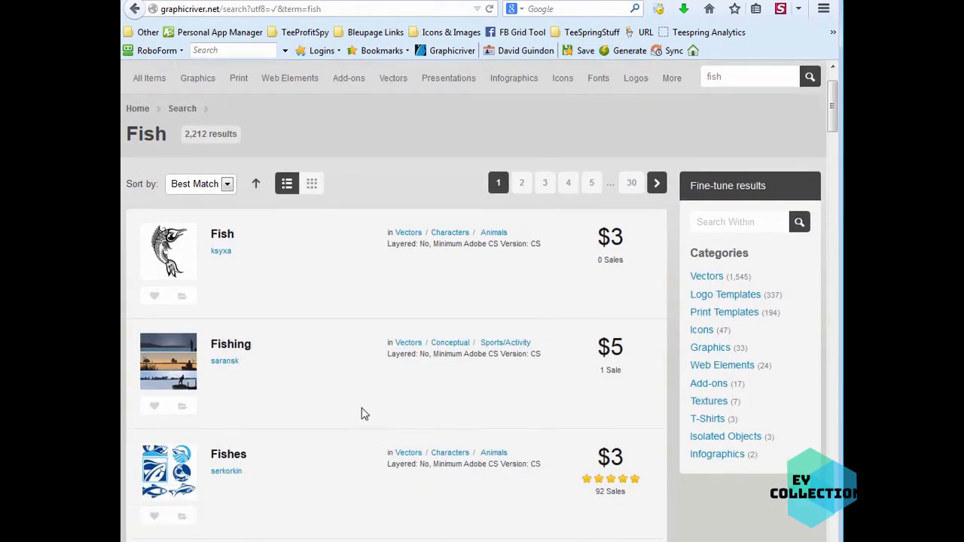
Look through the GraphicRiver fish results and preview the fishing and fish silhouette artwork for usable designs.
scroll(362, 414, down, 3)
mouse_move(187, 343)
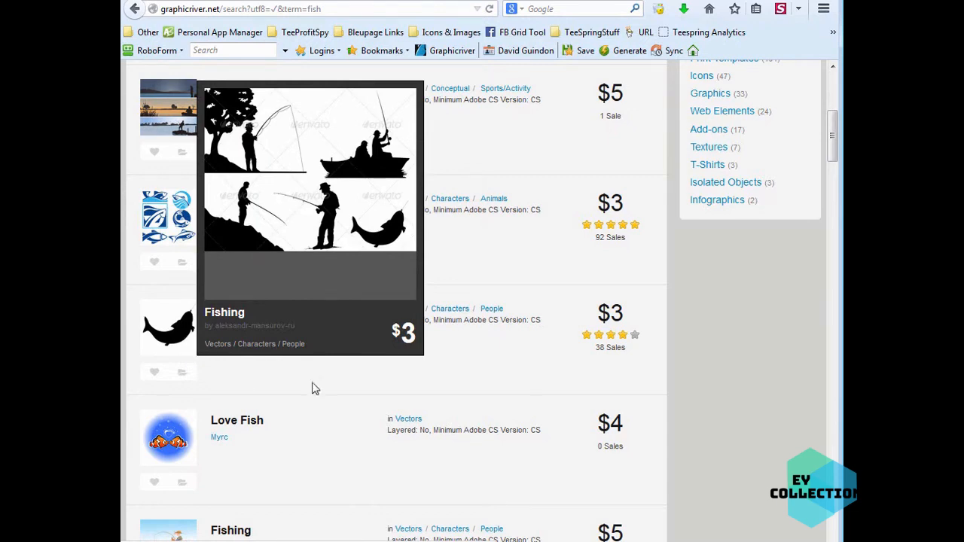
scroll(315, 389, down, 5)
mouse_move(178, 376)
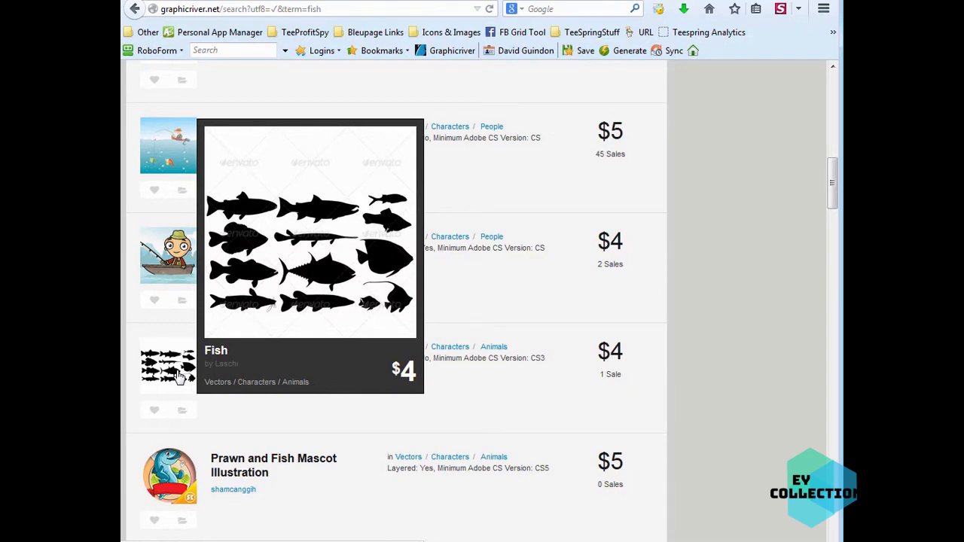
scroll(211, 387, down, 2)
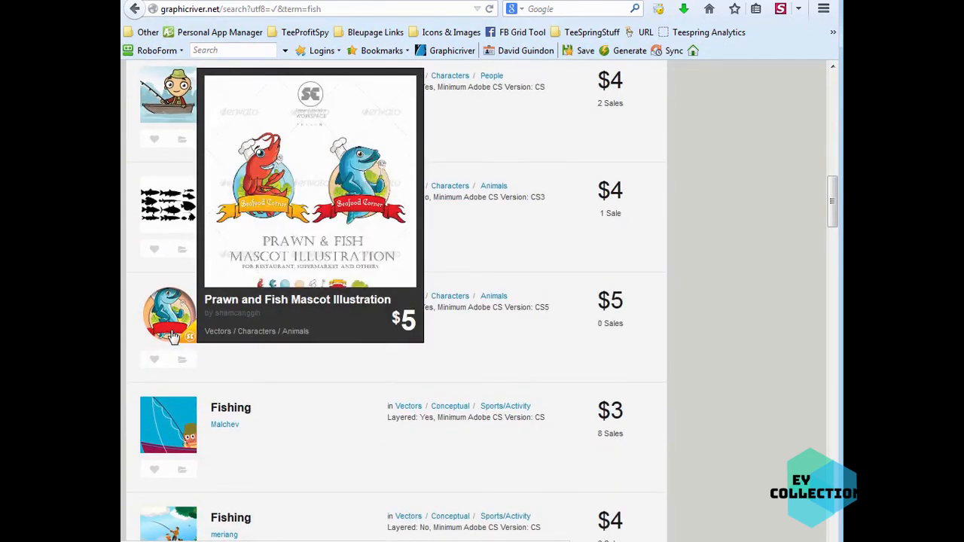
mouse_move(181, 433)
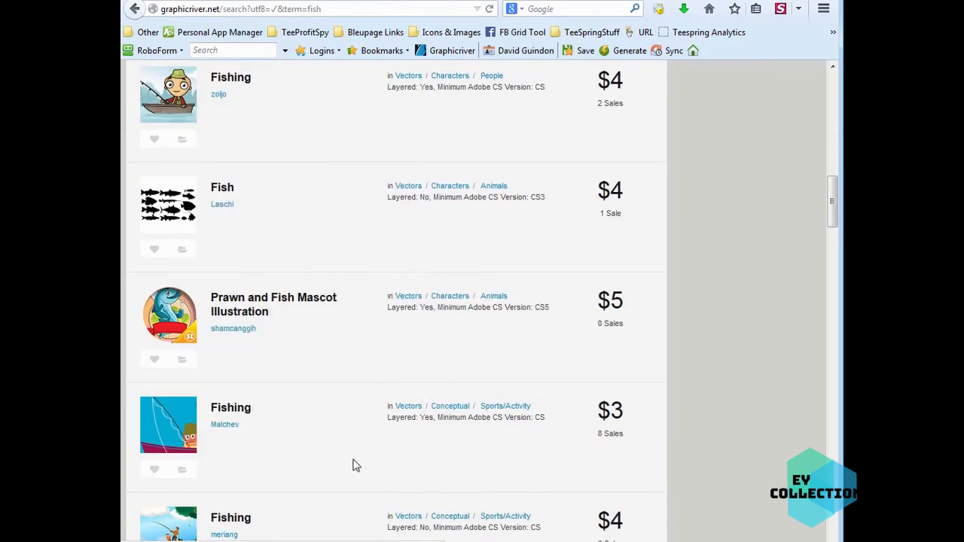
scroll(356, 466, down, 3)
scroll(356, 466, down, 7)
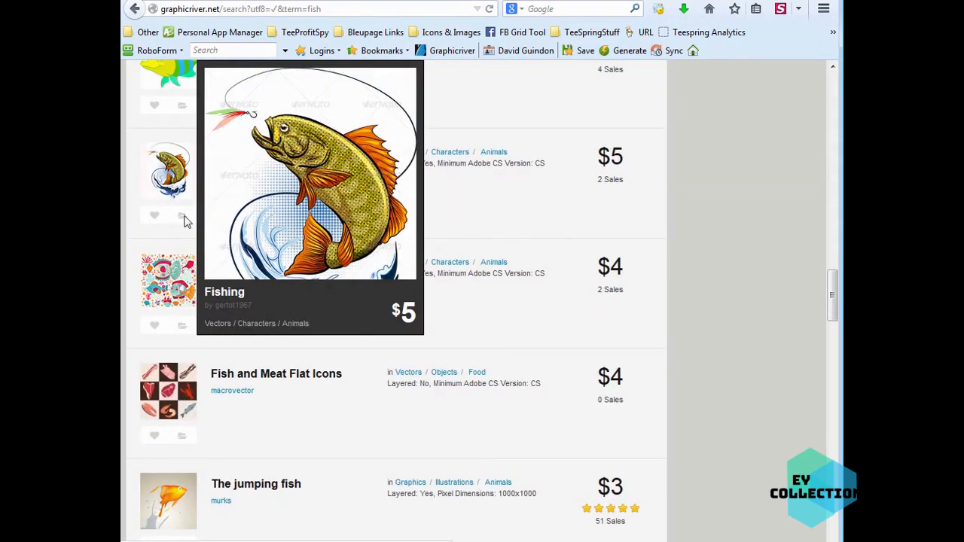
scroll(403, 408, down, 1)
scroll(403, 408, up, 5)
Go to iconfinder.com in a new browser tab and search its icons for "fish".
click(433, 0)
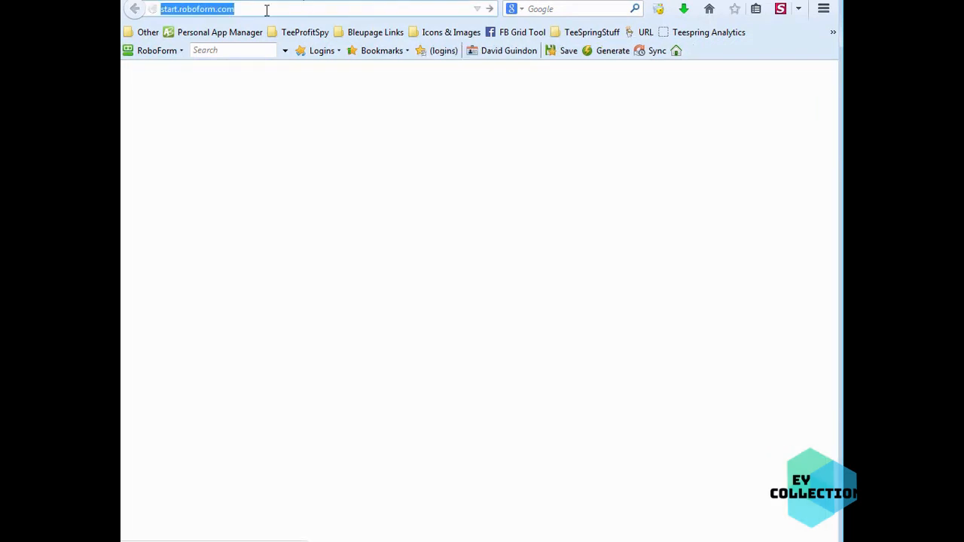
text(iconfinder.com/)
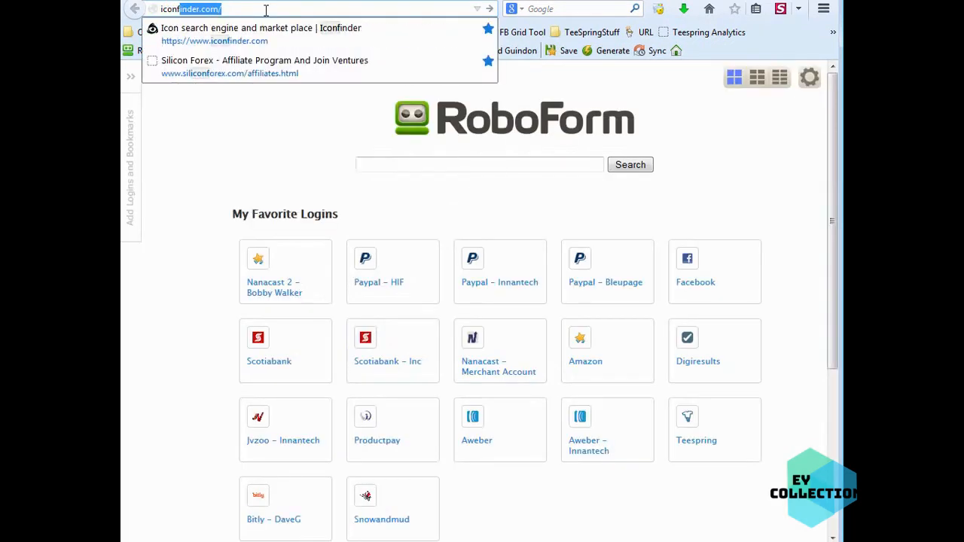
key(Return)
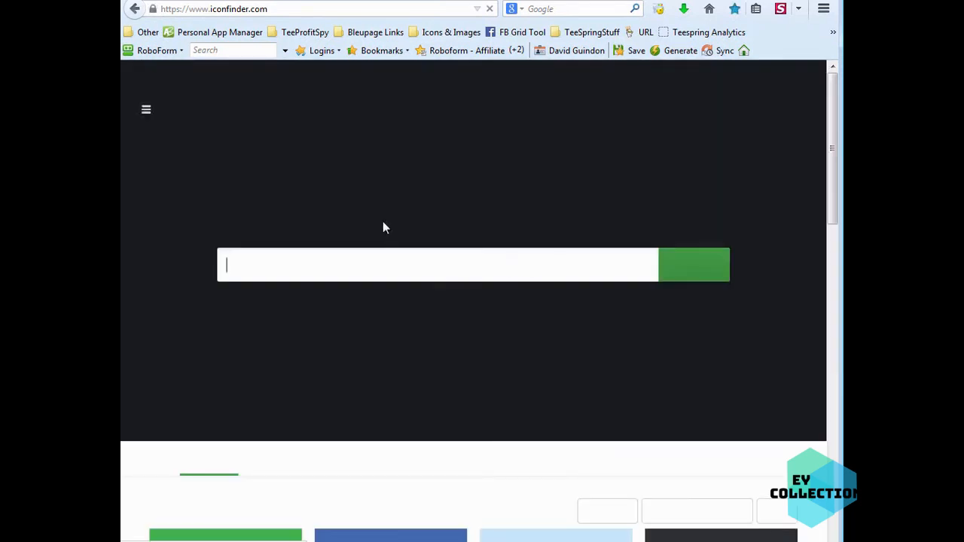
text(fish)
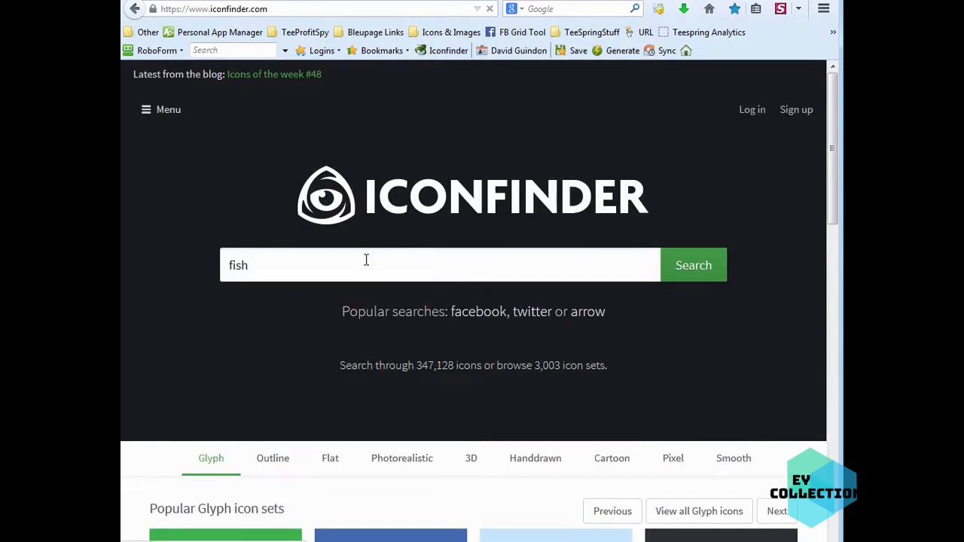
key(Return)
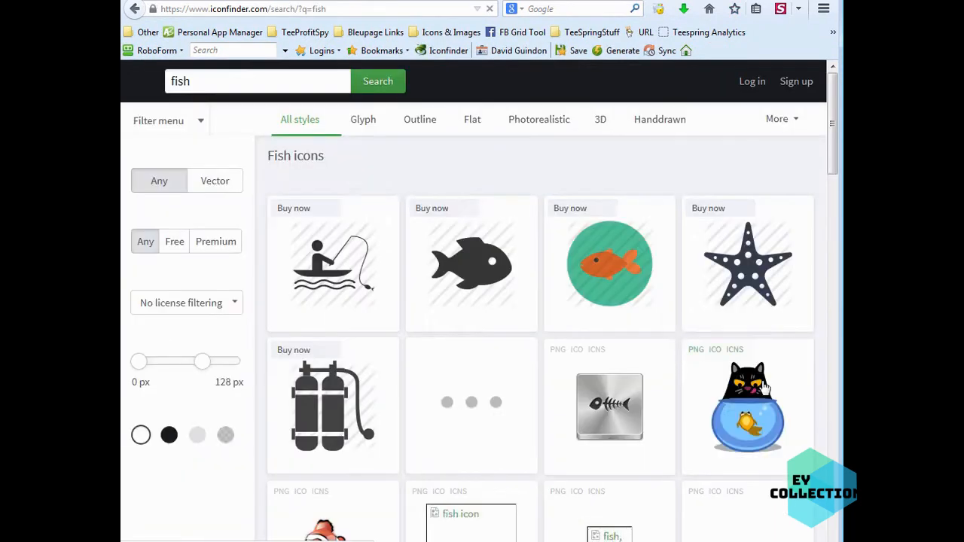
Limit the fish icons to free ones and look through the filtered results.
scroll(734, 408, down, 3)
click(172, 243)
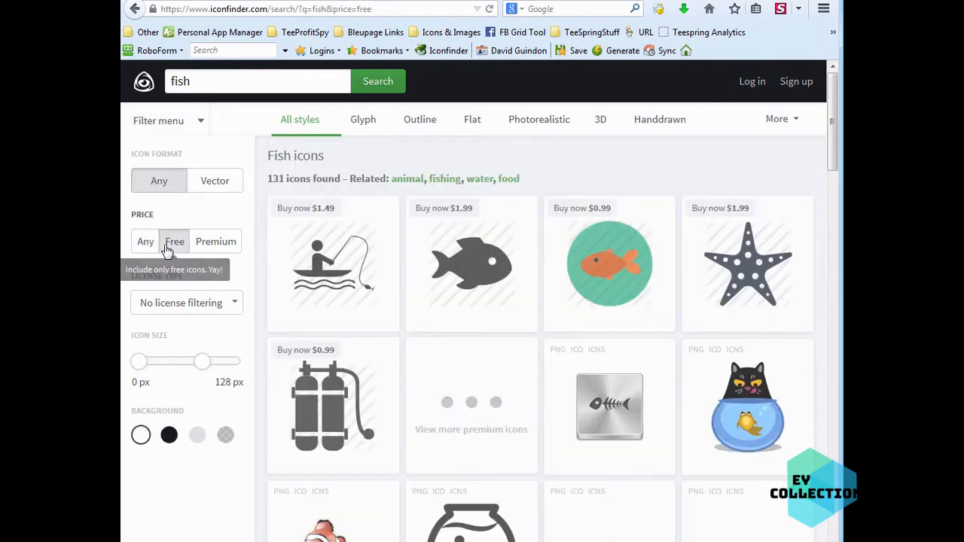
scroll(718, 404, down, 5)
scroll(716, 407, down, 2)
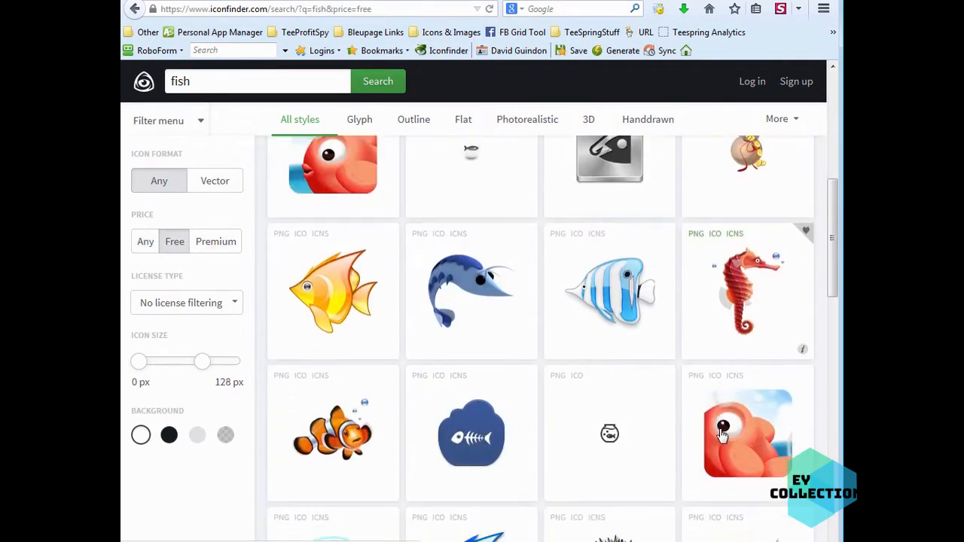
scroll(655, 435, down, 8)
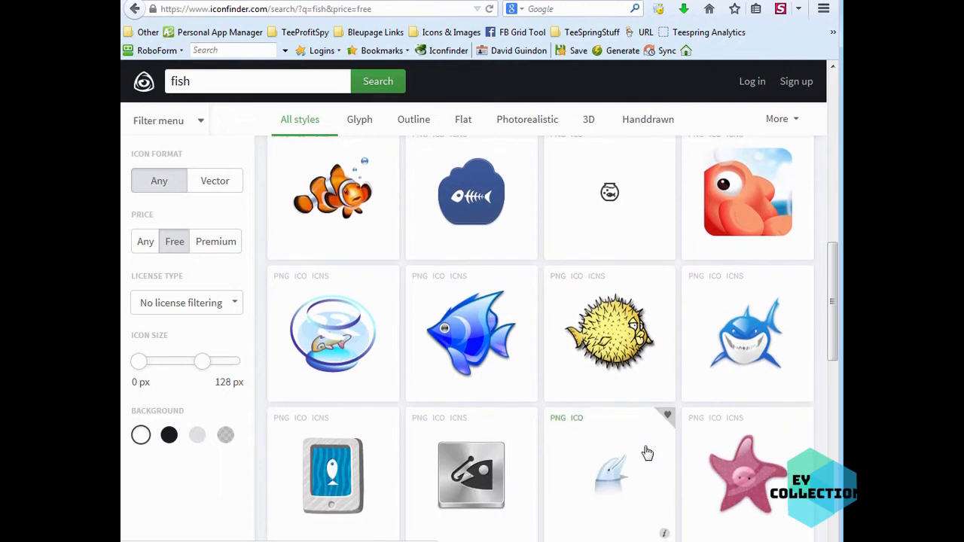
scroll(599, 447, down, 2)
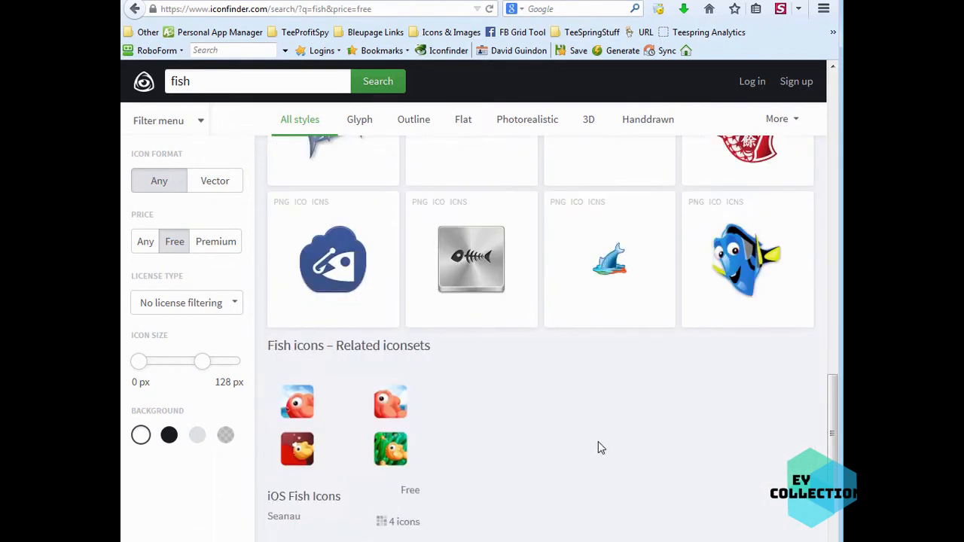
scroll(598, 447, up, 5)
scroll(599, 447, up, 6)
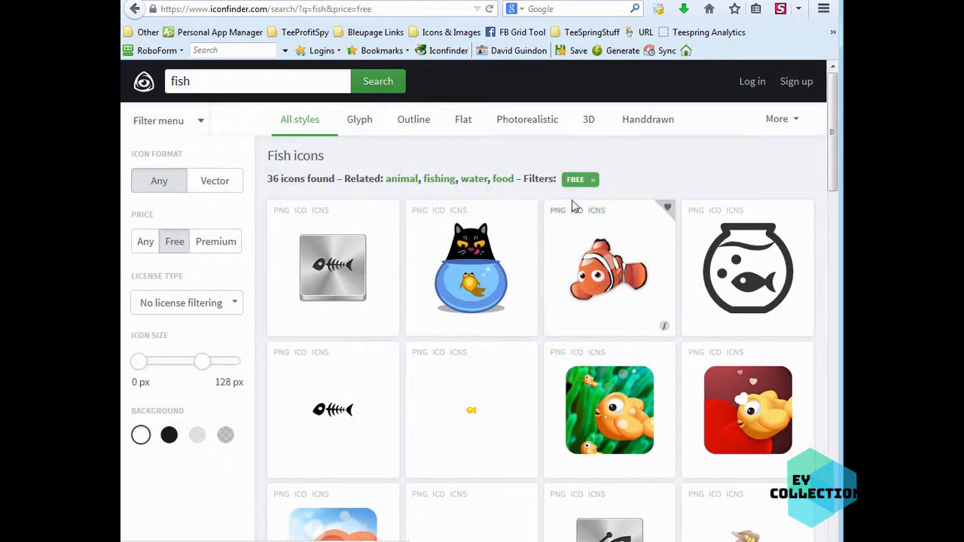
Filter the free fish icons by the "No link back" license type and review the matching icons.
click(206, 307)
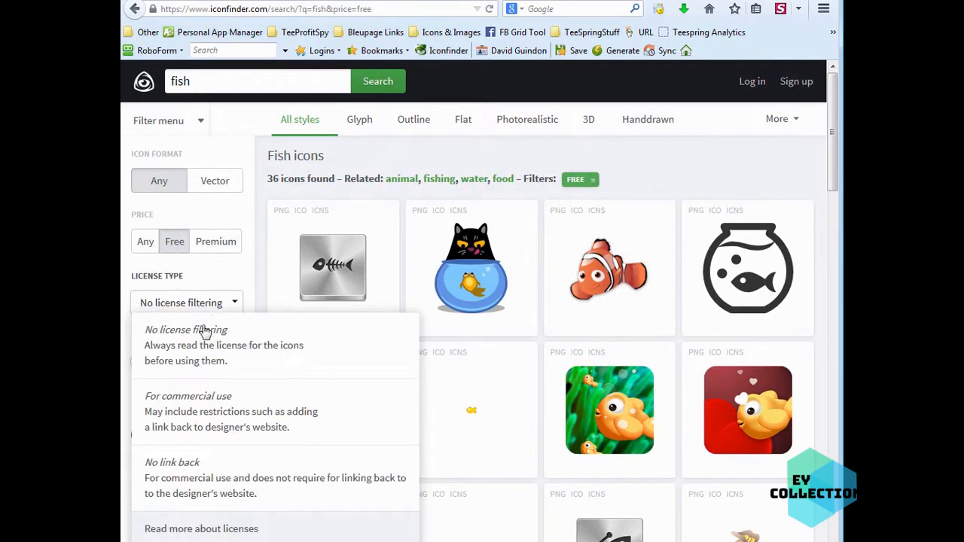
click(207, 464)
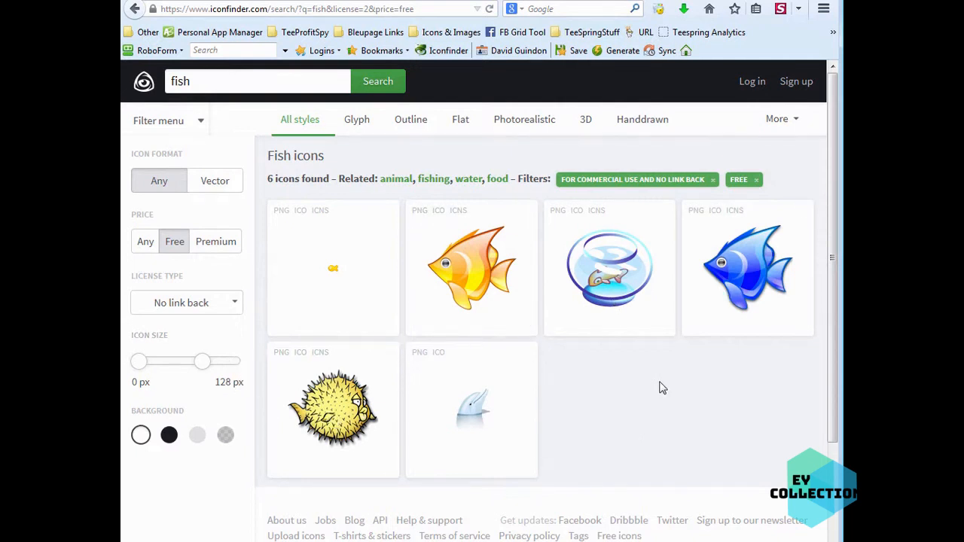
scroll(670, 405, down, 3)
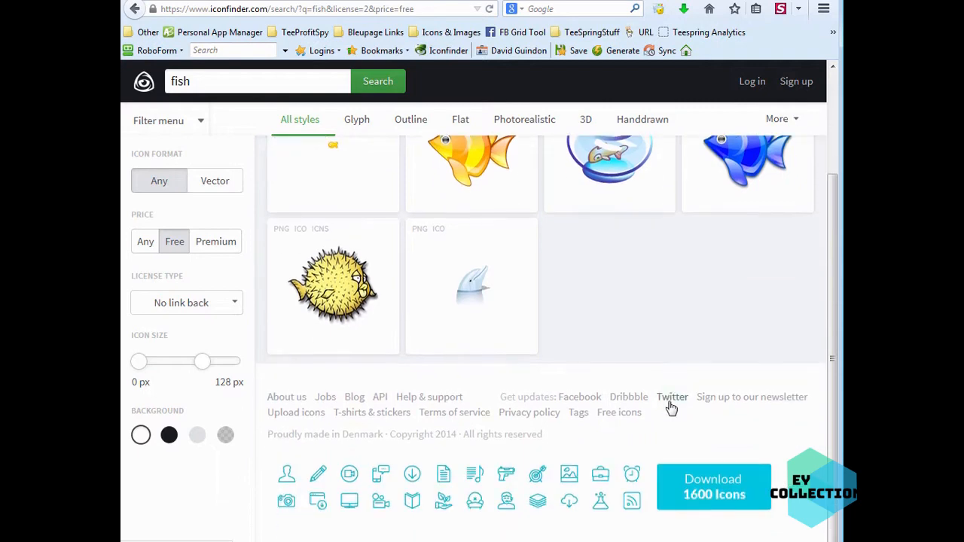
scroll(672, 407, up, 3)
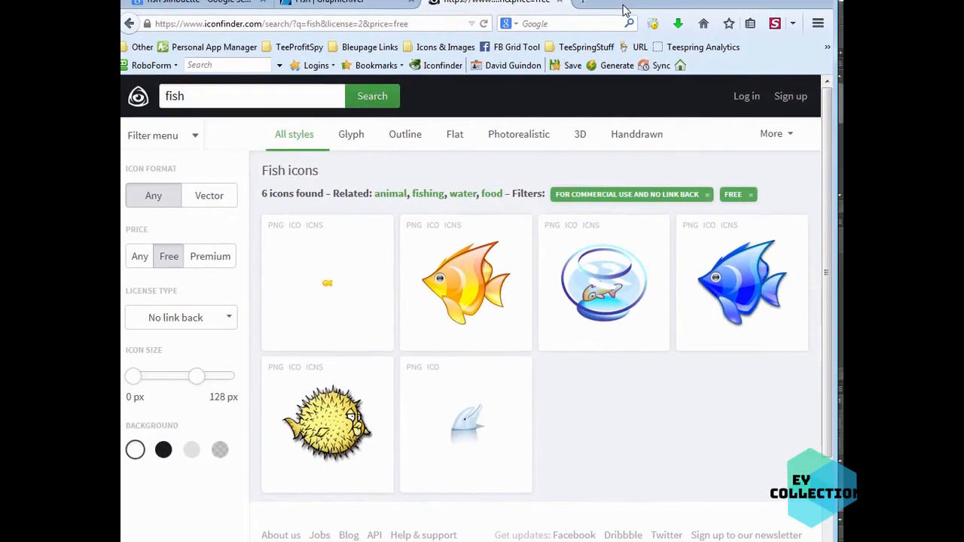
Widen the browser window and open the bookmarked "T-shirt Design, Sports Clipart and Templates" site from TeeSpringStuff.
drag(838, 338, 963, 338)
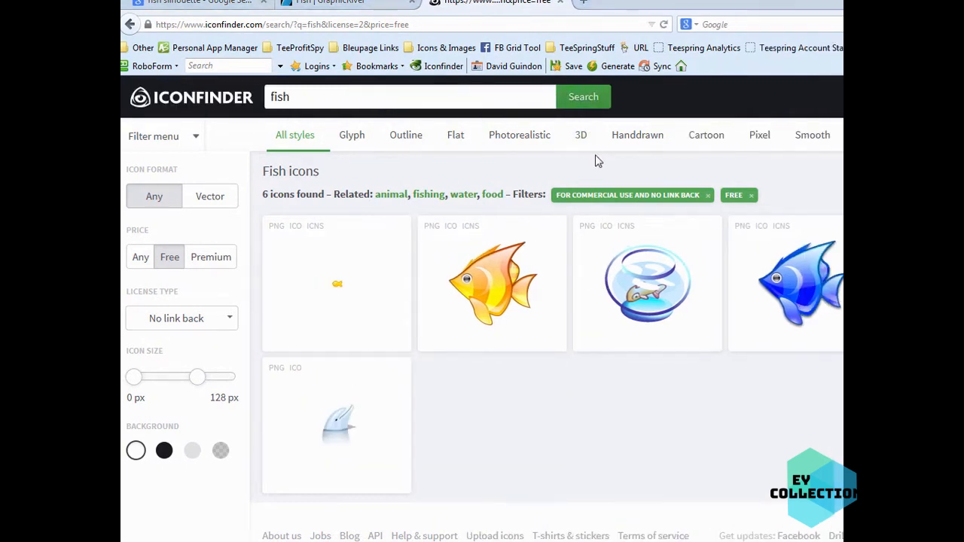
click(582, 49)
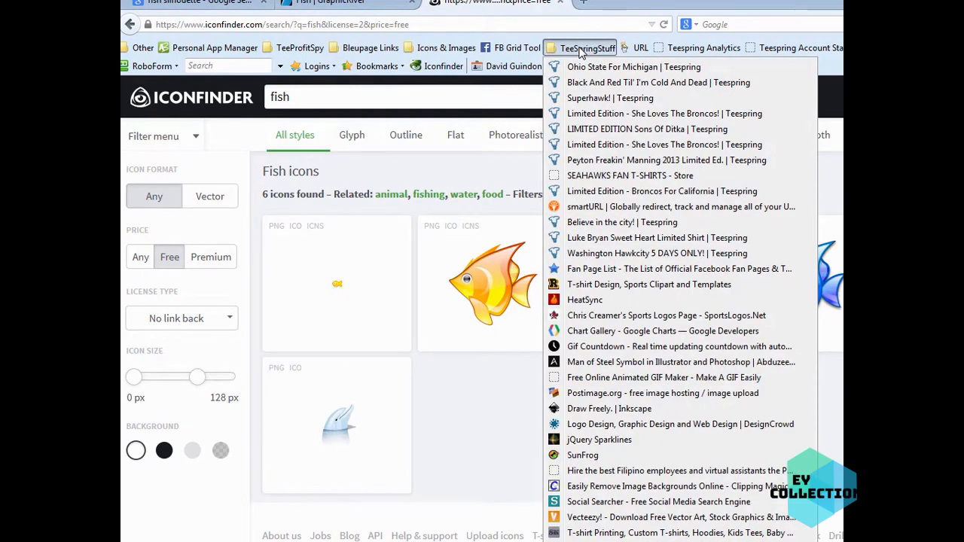
click(603, 284)
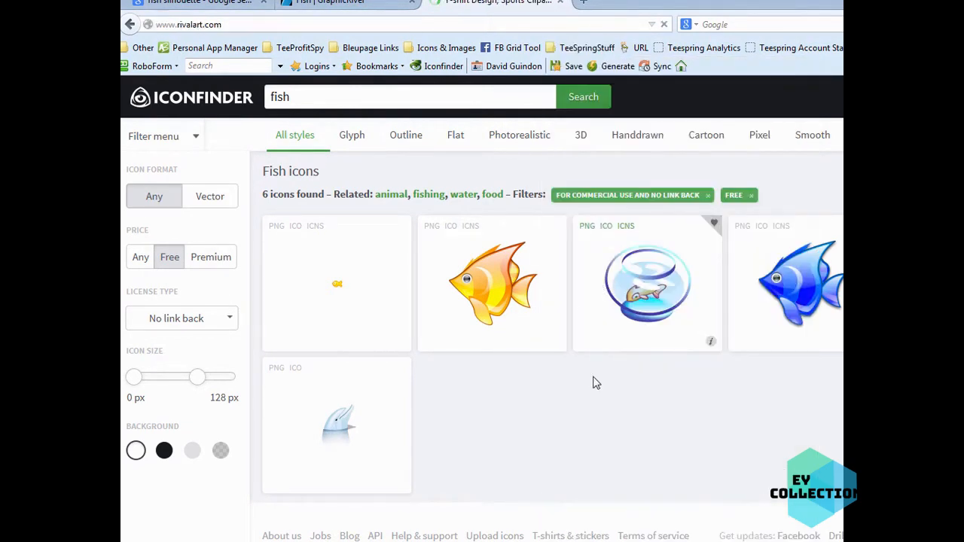
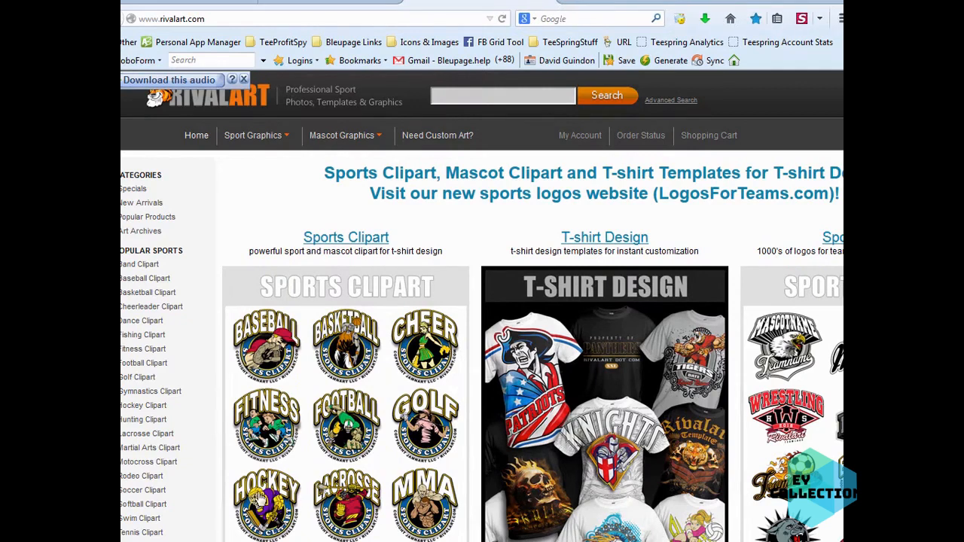
Find "fish" among the clipart categories on the rivalart.com home page and open the Fishing Clipart category.
scroll(205, 457, down, 2)
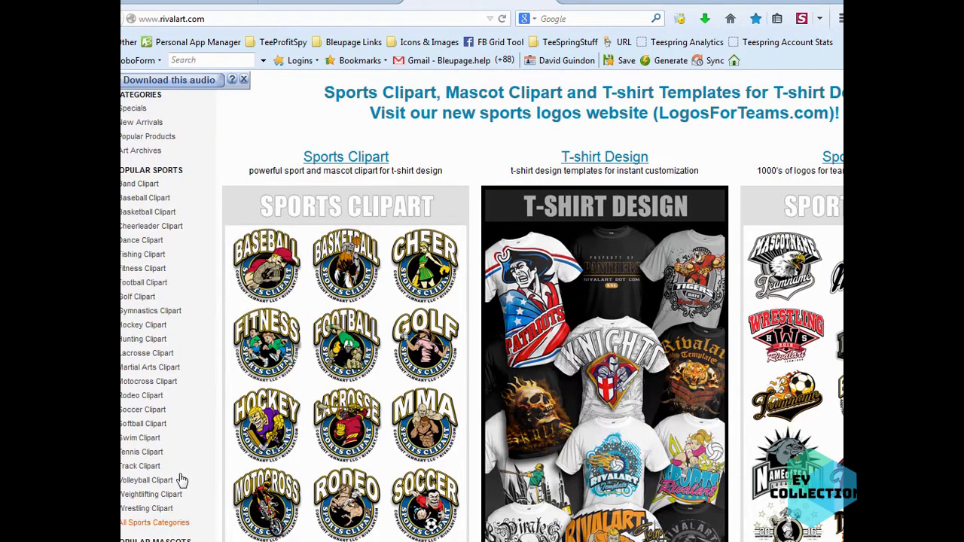
scroll(188, 468, down, 6)
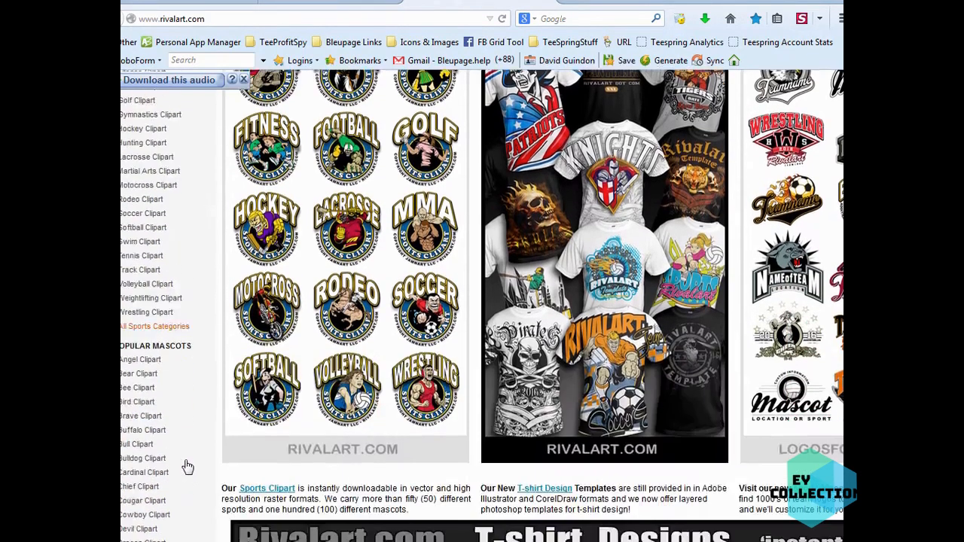
scroll(187, 467, down, 2)
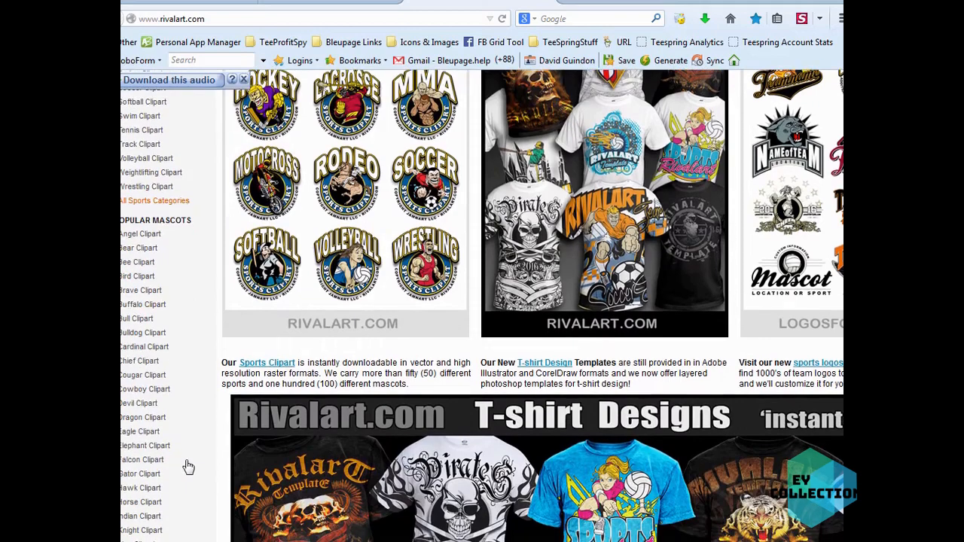
scroll(183, 430, down, 4)
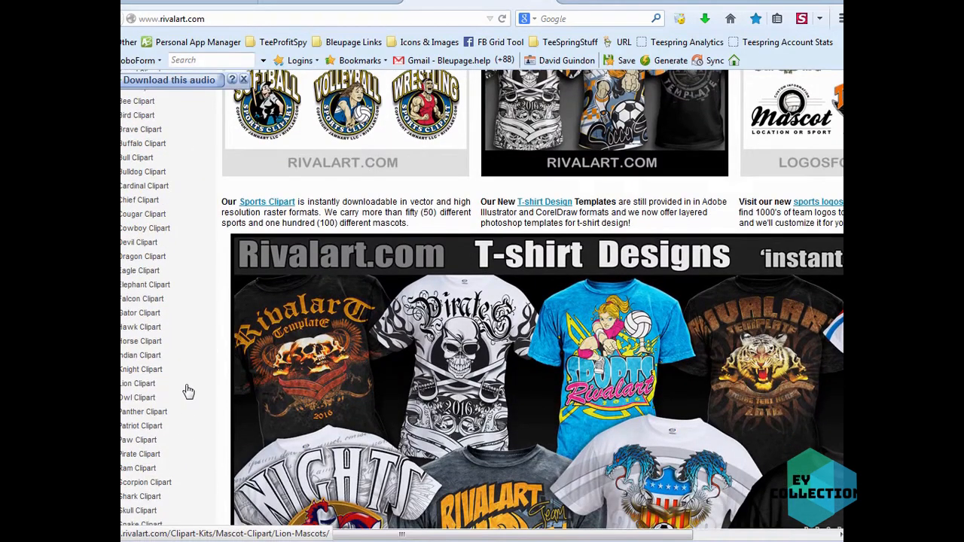
key(ctrl+f)
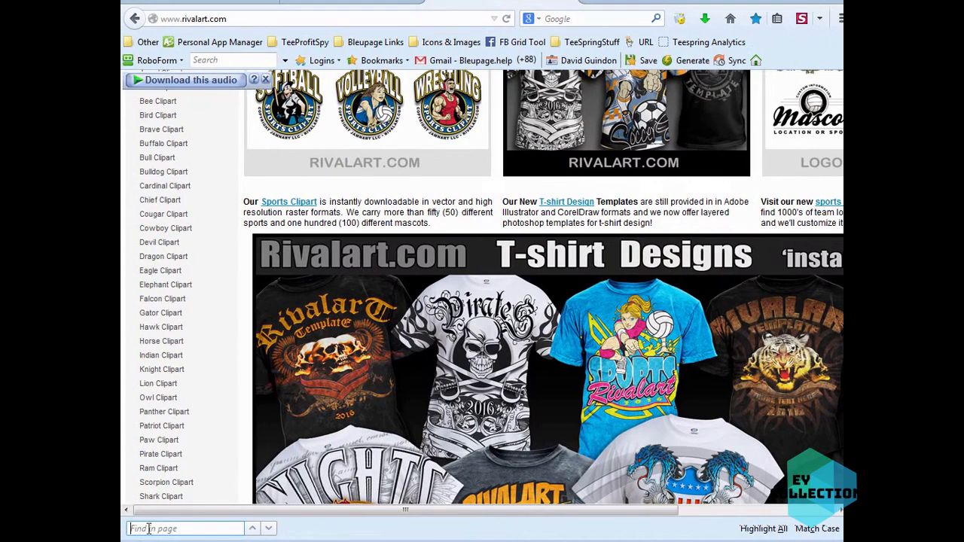
text(fish)
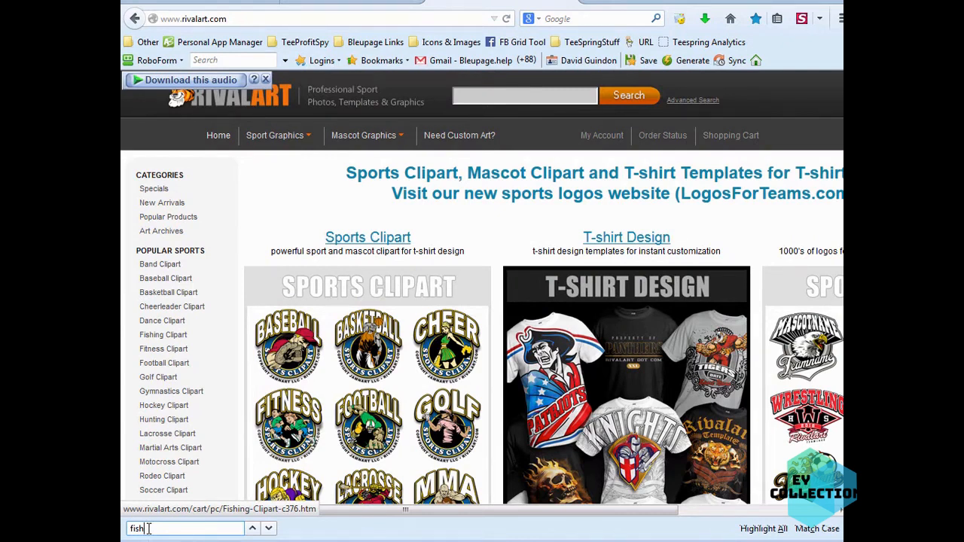
click(253, 530)
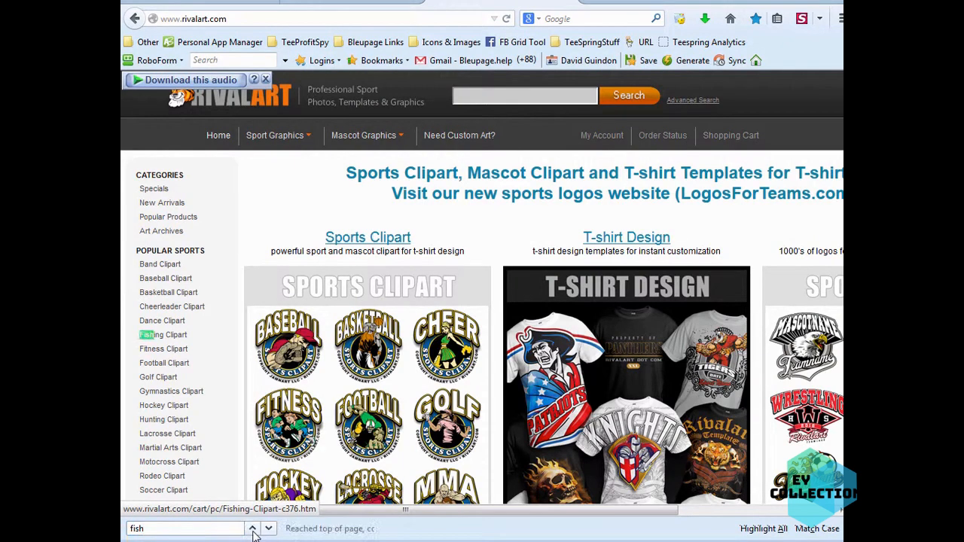
click(172, 342)
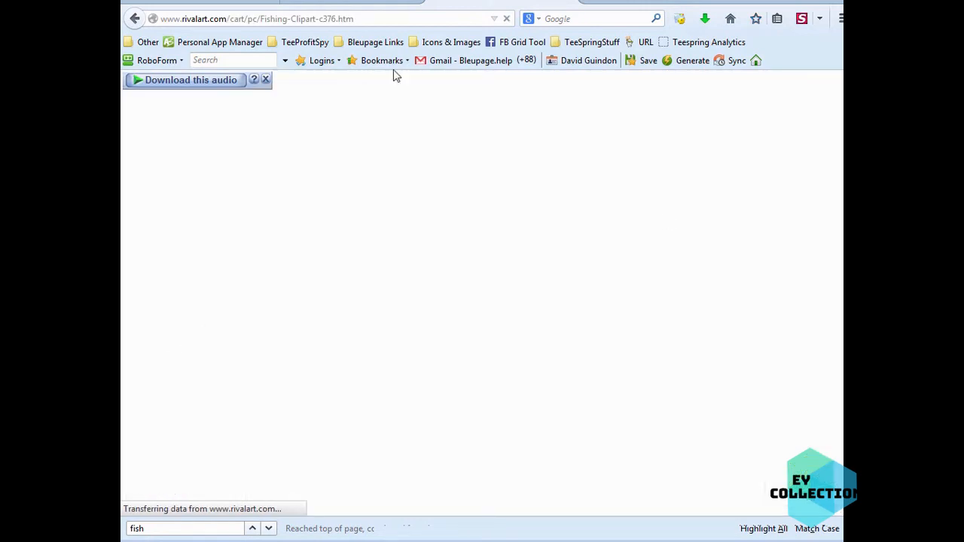
Widen the browser window and look through the Fishing Clipart graphics for suitable fish artwork.
scroll(794, 341, down, 10)
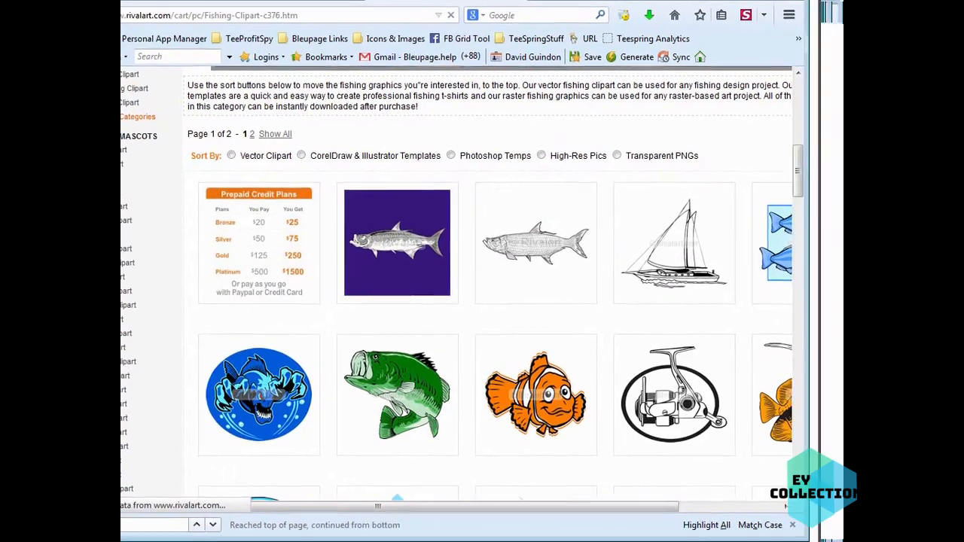
drag(724, 2, 696, 2)
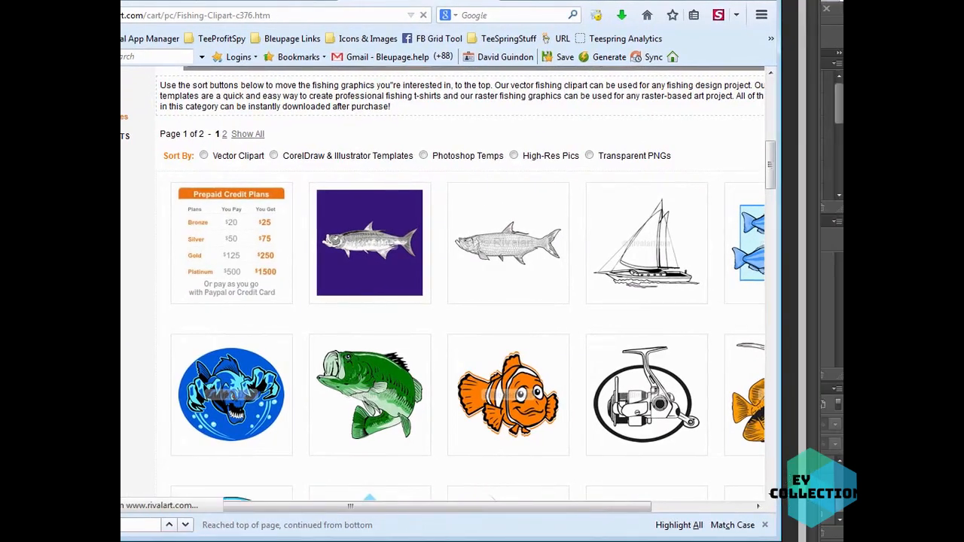
drag(781, 143, 881, 143)
scroll(828, 396, down, 2)
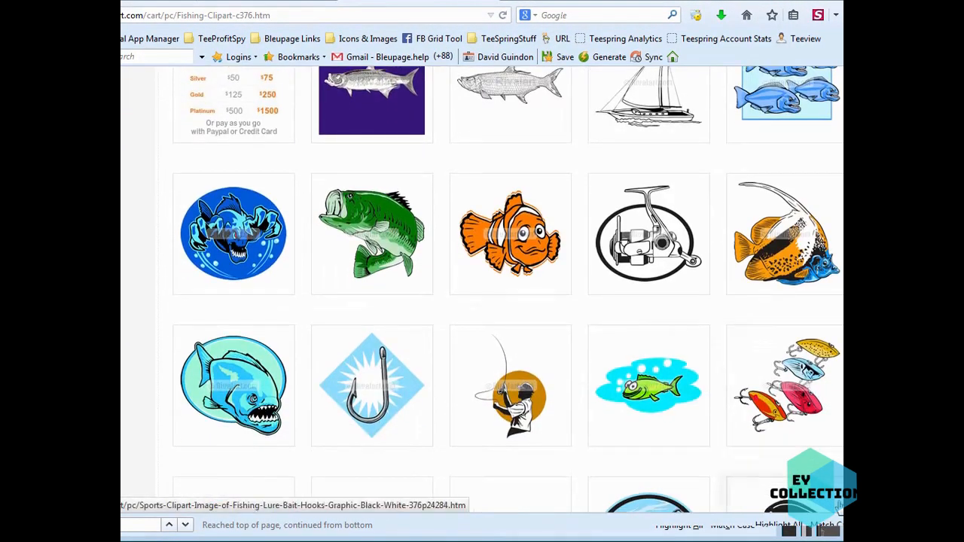
scroll(392, 510, down, 8)
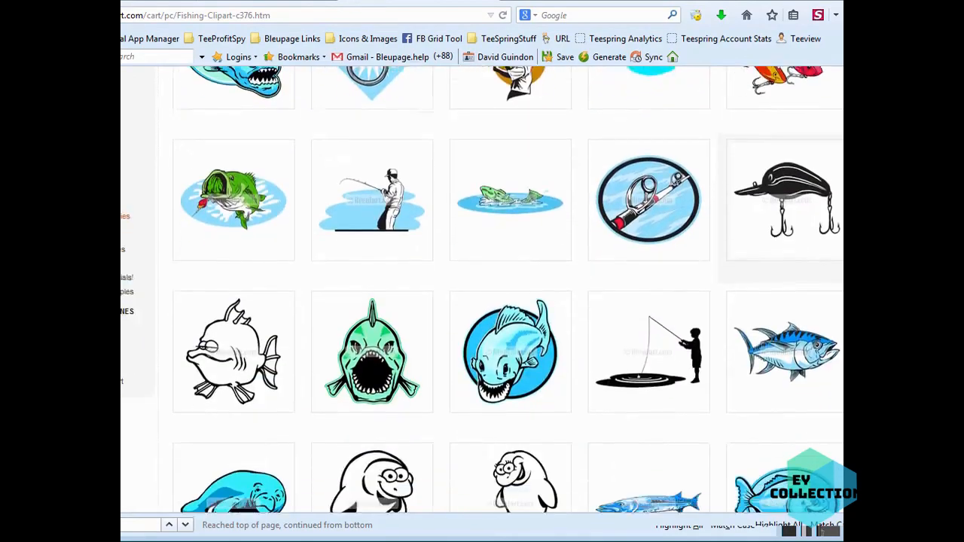
Review the rest of the first Fishing Clipart page and show all of the category's graphics at once.
scroll(510, 291, down, 8)
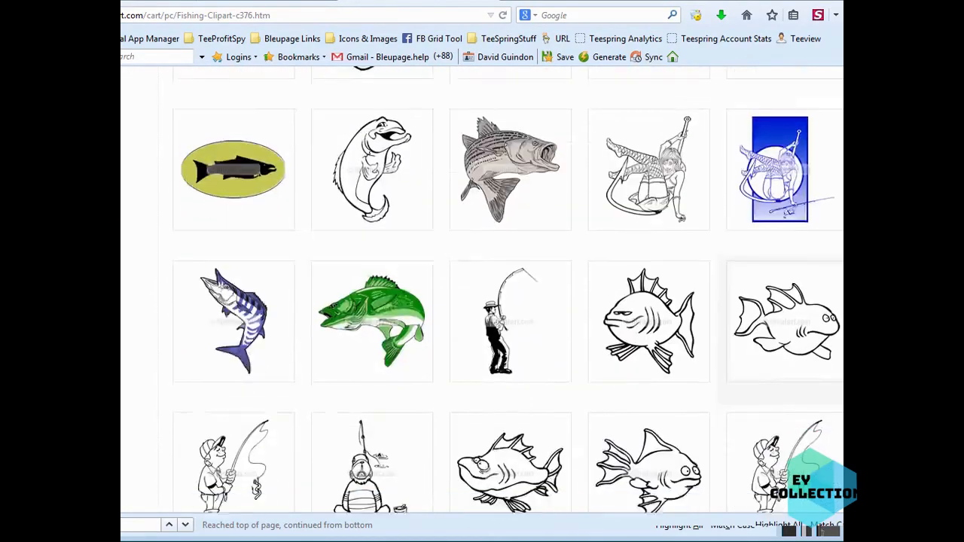
scroll(508, 290, down, 6)
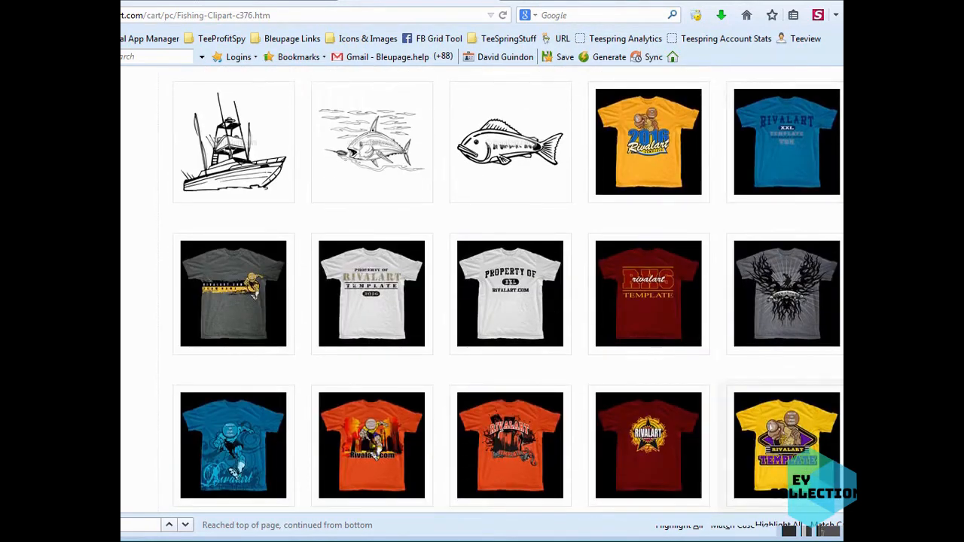
scroll(598, 367, down, 1)
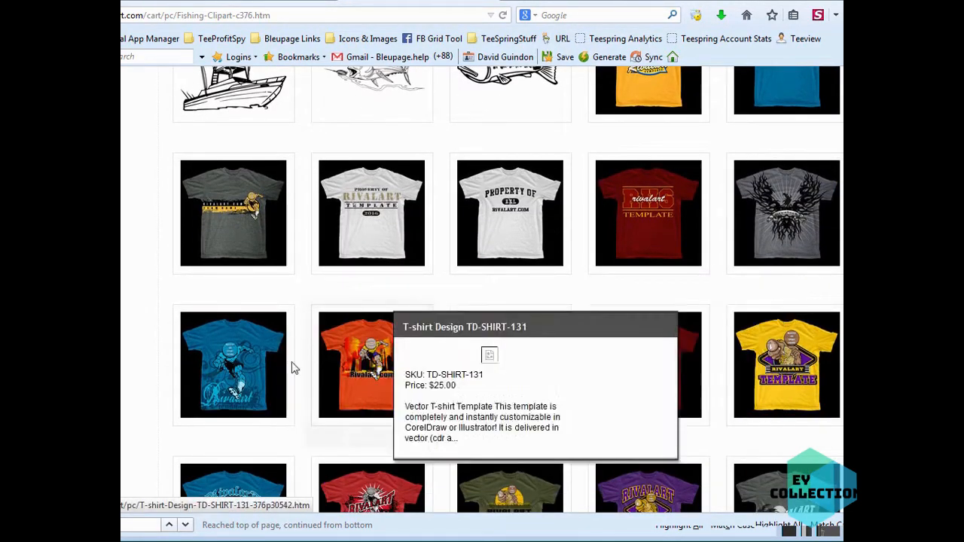
mouse_move(209, 377)
scroll(235, 256, down, 5)
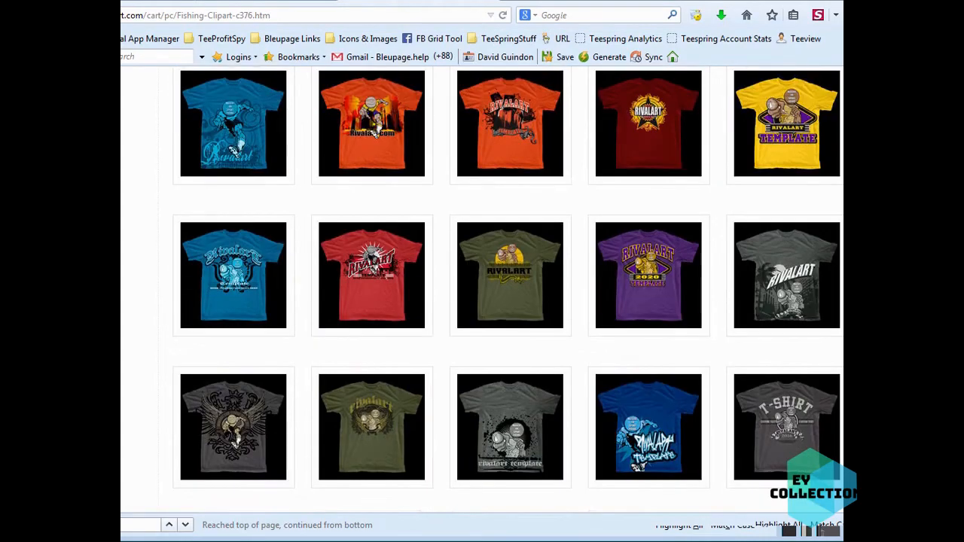
scroll(235, 256, down, 1)
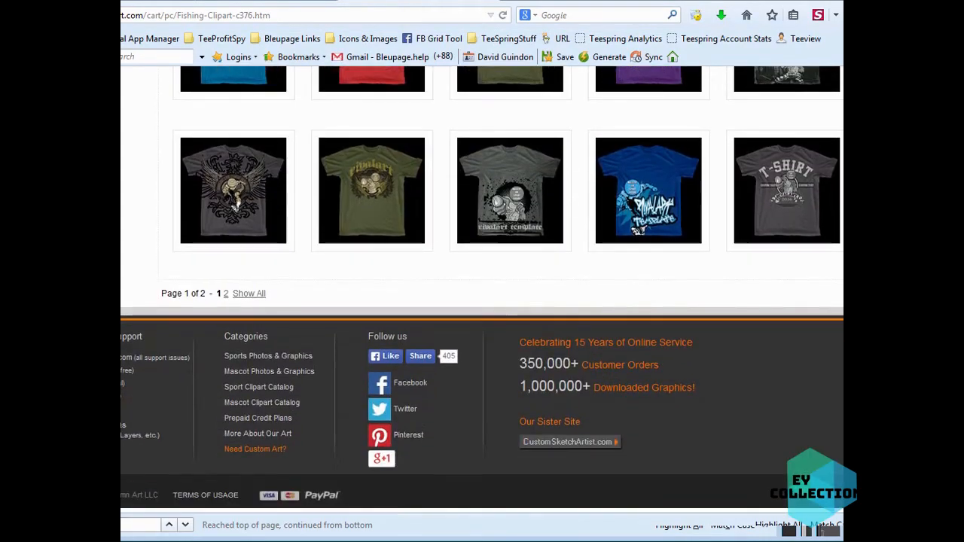
click(250, 295)
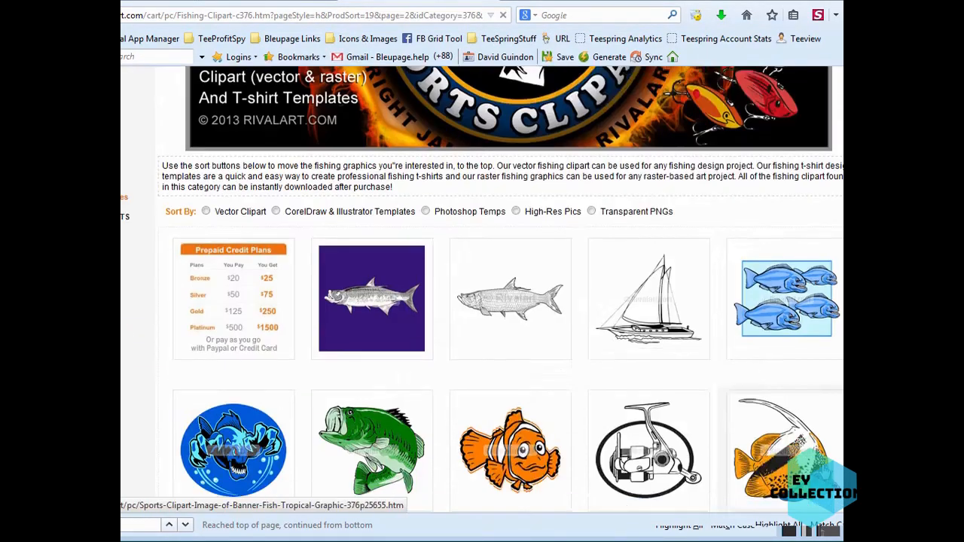
Look through the full Fishing Clipart listing for suitable fish artwork, including an enlarged preview of the striper graphic.
scroll(783, 452, down, 4)
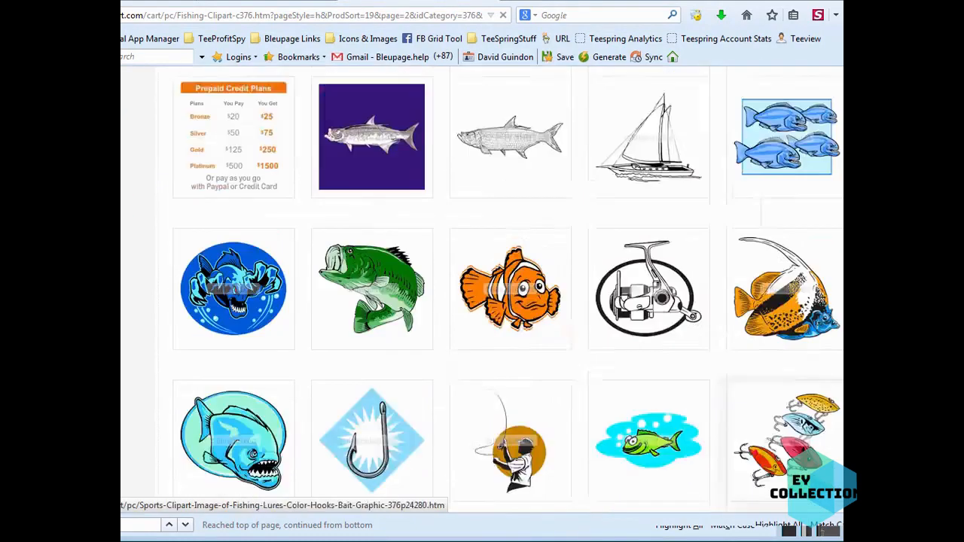
scroll(783, 452, down, 8)
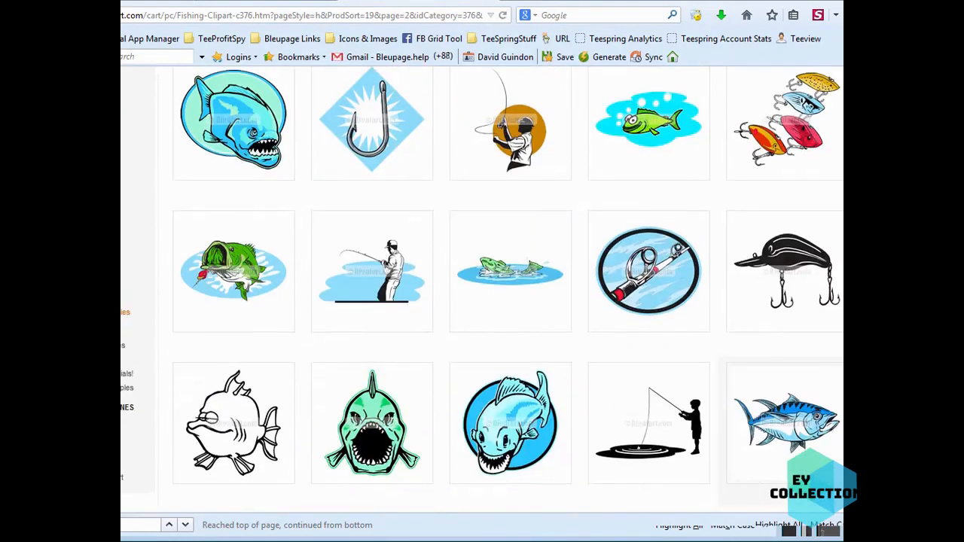
scroll(358, 509, down, 8)
scroll(357, 508, down, 6)
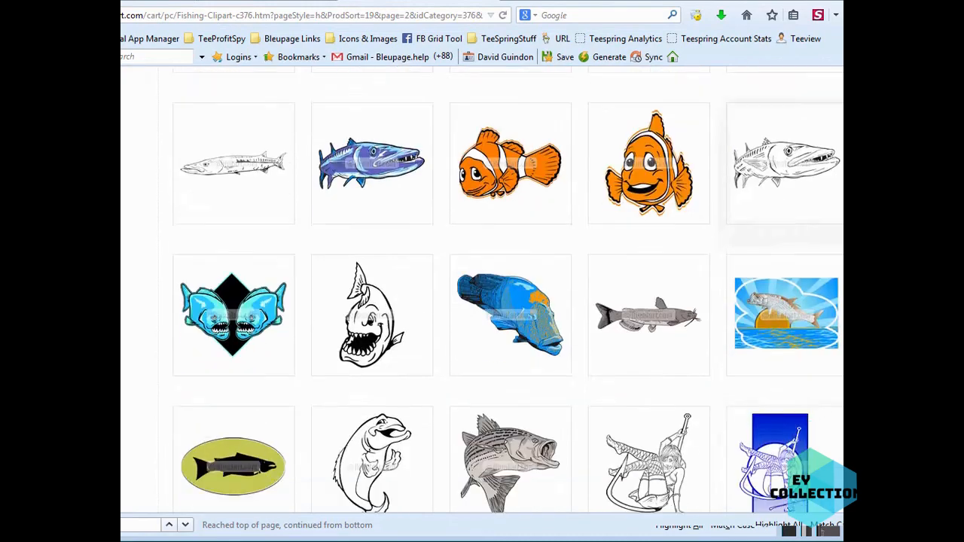
scroll(508, 291, down, 4)
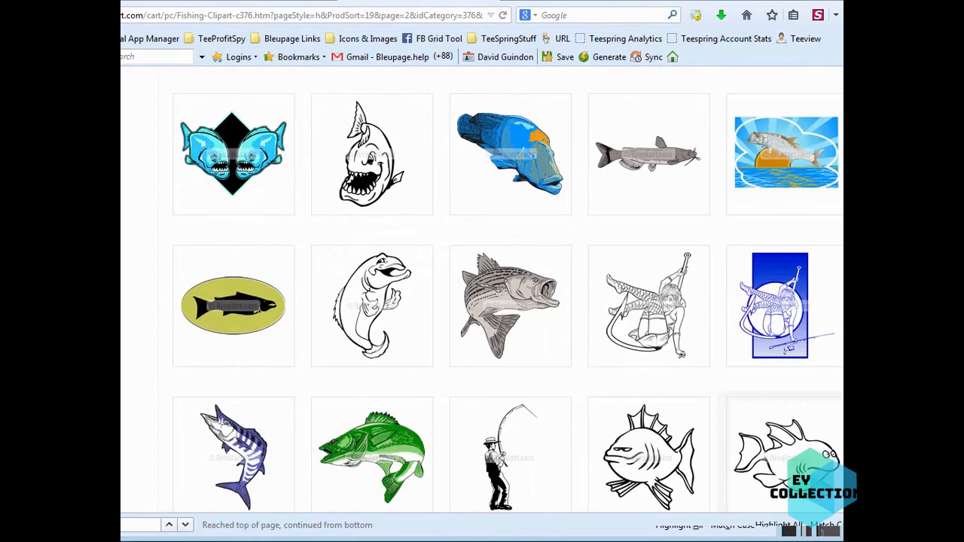
mouse_move(512, 289)
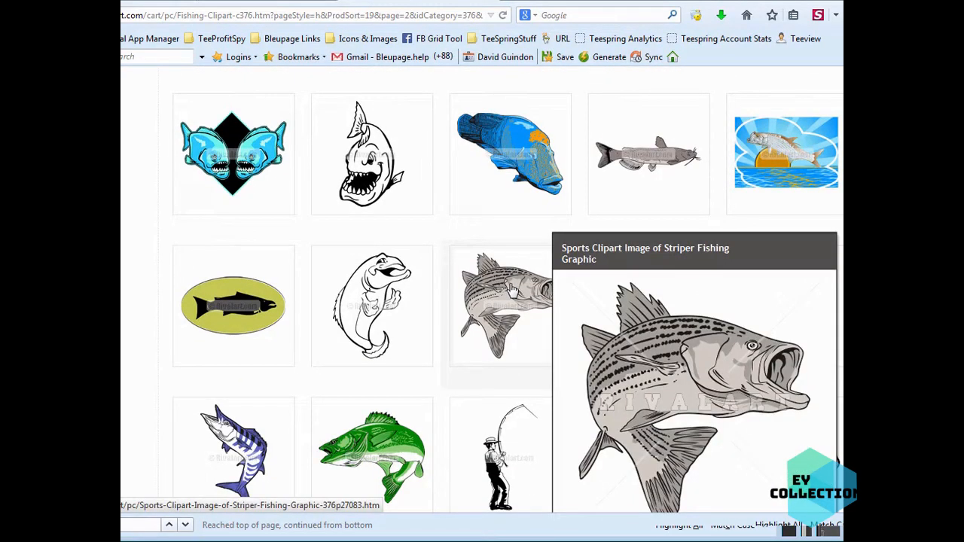
scroll(557, 509, down, 6)
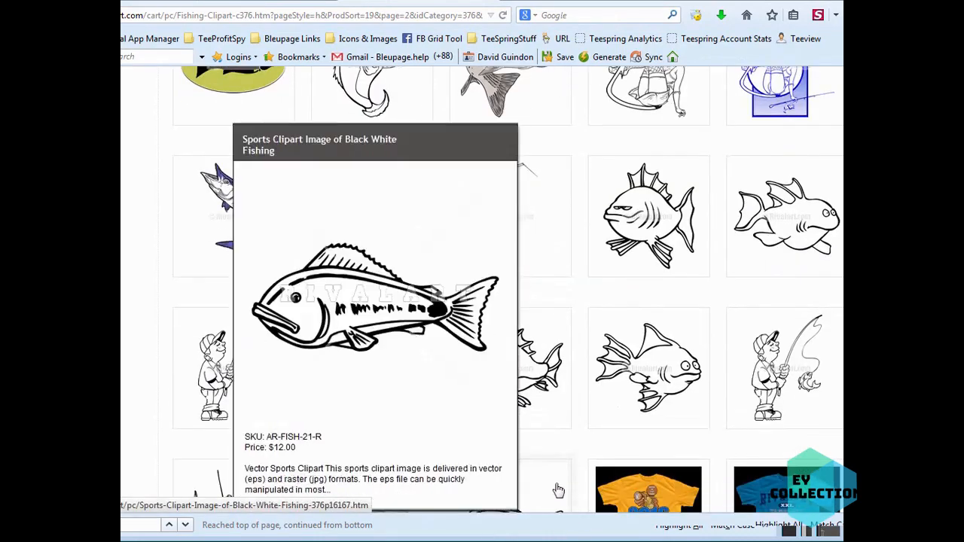
scroll(820, 461, down, 6)
scroll(820, 461, down, 4)
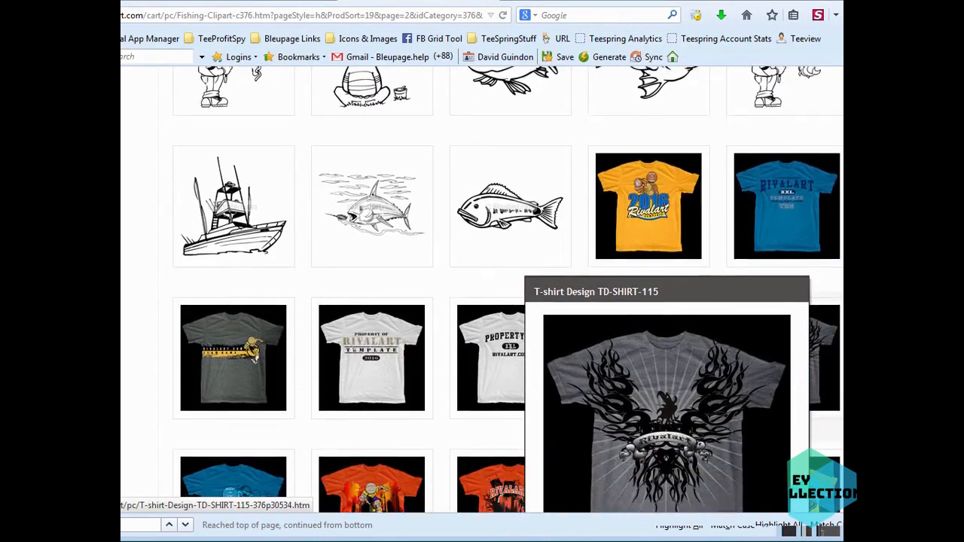
scroll(412, 473, down, 10)
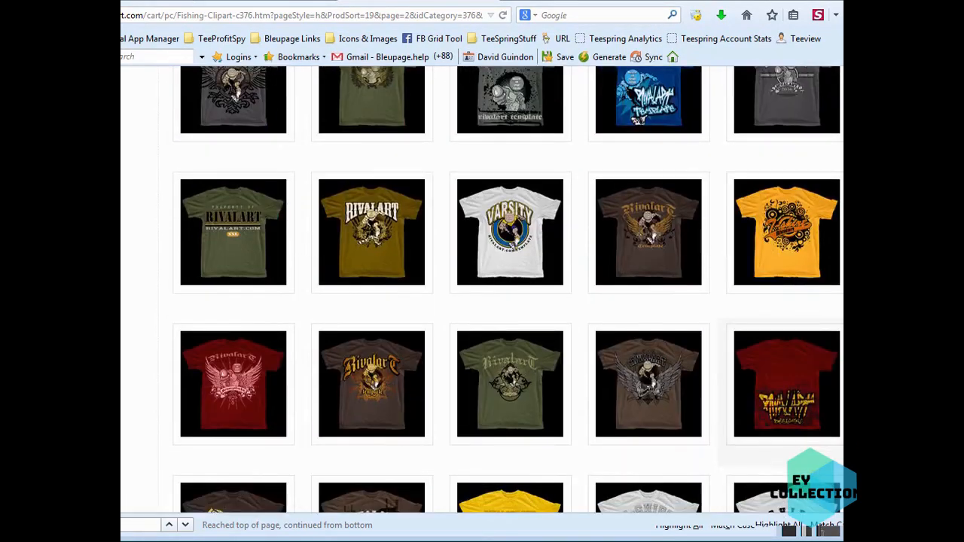
Look through the sports and mascot clipart categories and open the Cowboy Clipart category.
scroll(412, 407, up, 15)
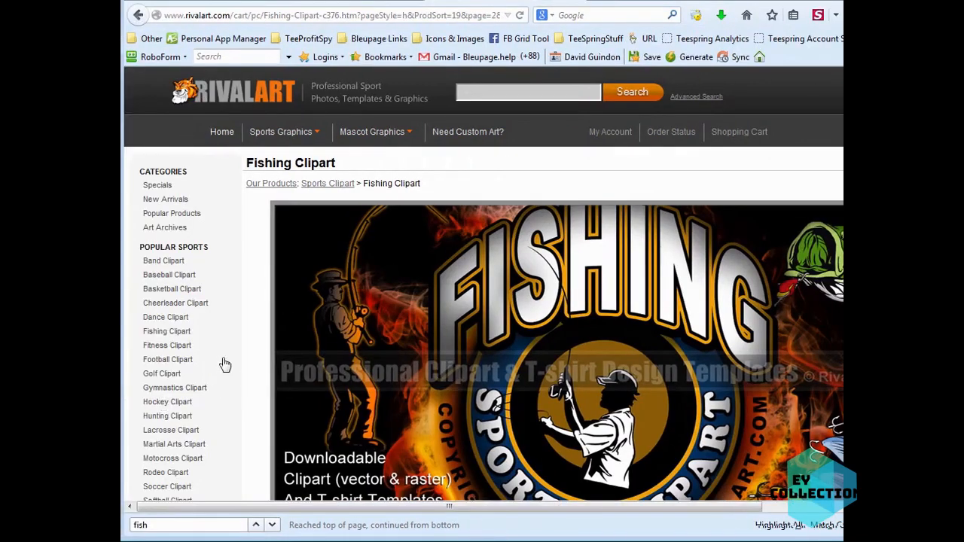
scroll(224, 365, down, 10)
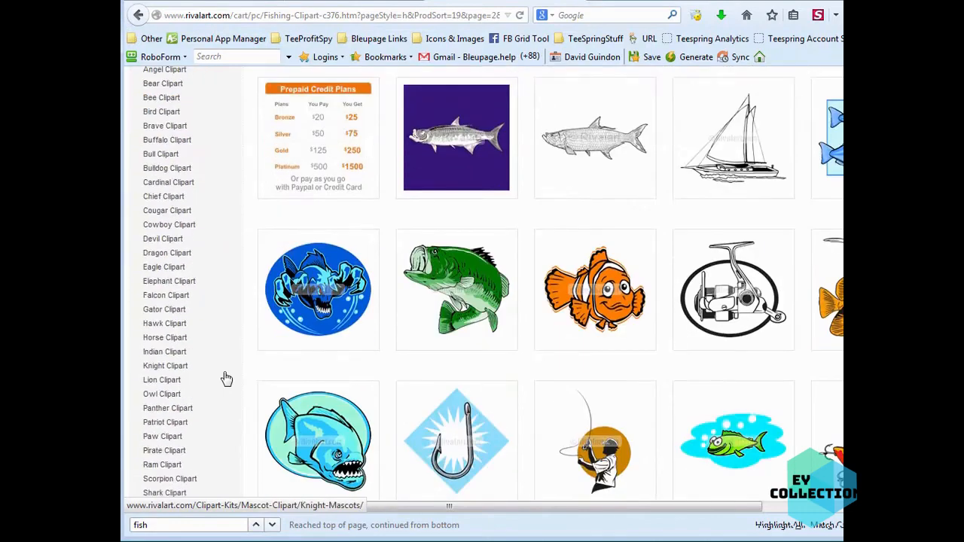
scroll(226, 378, down, 8)
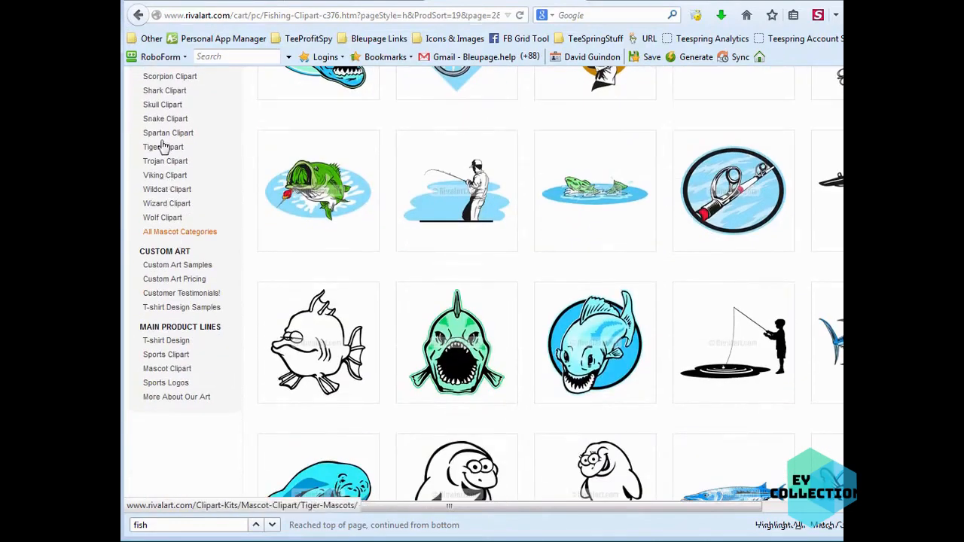
scroll(165, 274, up, 8)
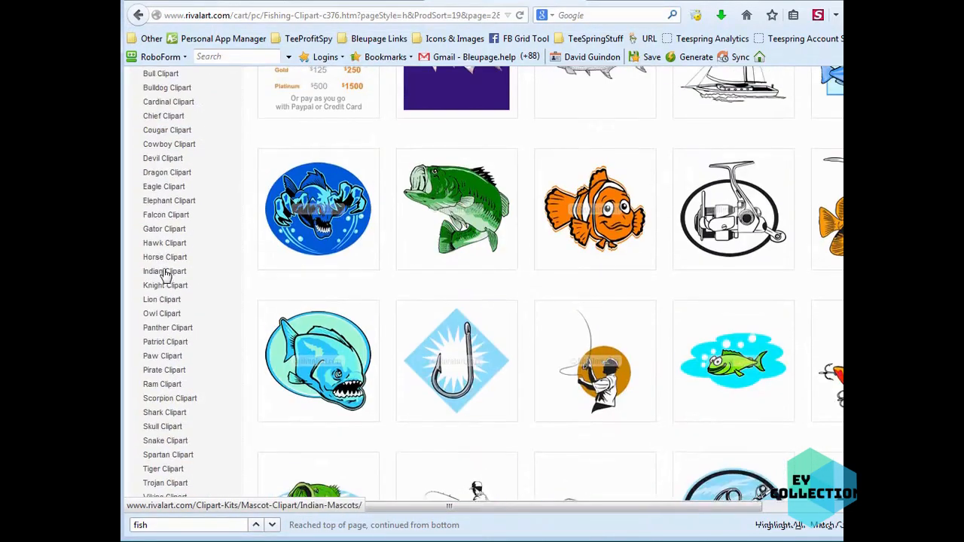
scroll(165, 274, up, 3)
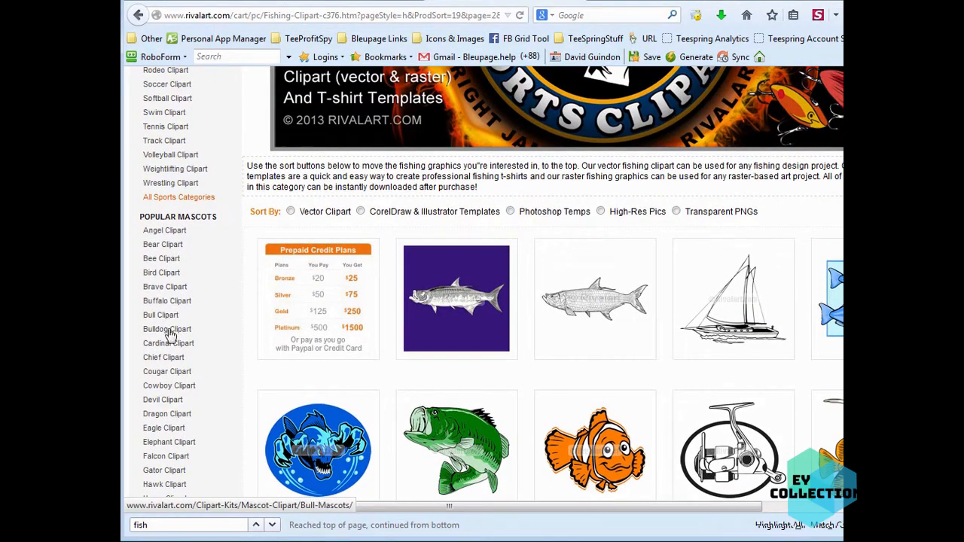
click(168, 388)
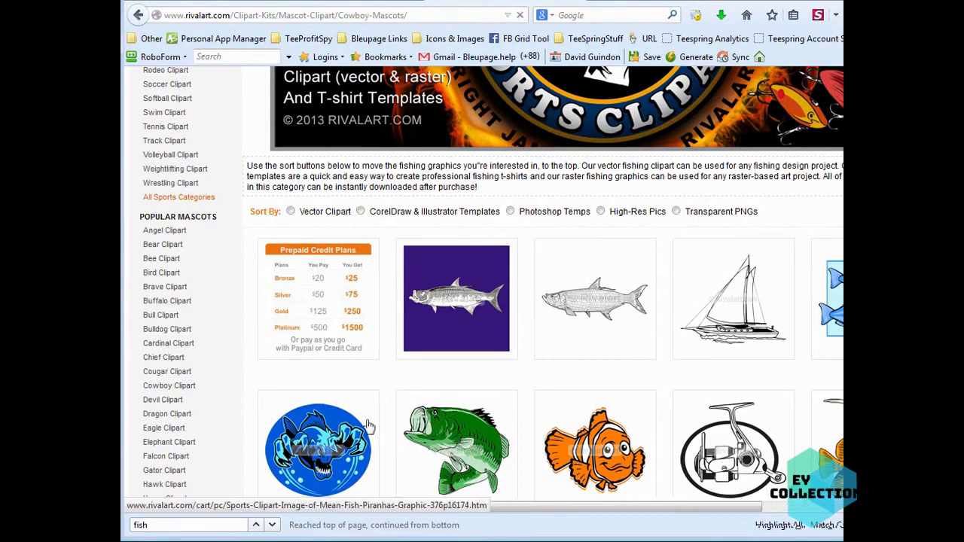
Review the types of cowboy graphics and custom art offered on the Cowboy mascots page.
scroll(824, 422, down, 5)
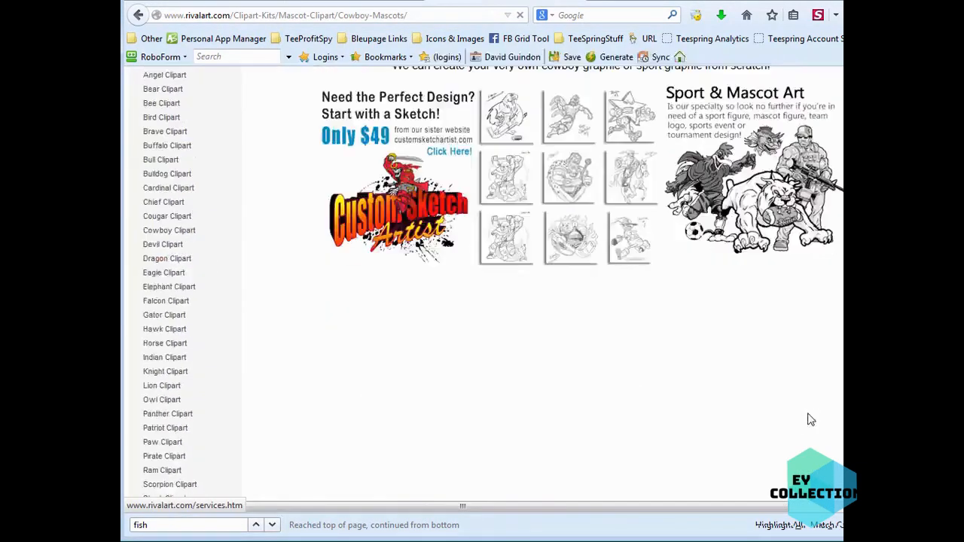
scroll(811, 419, down, 5)
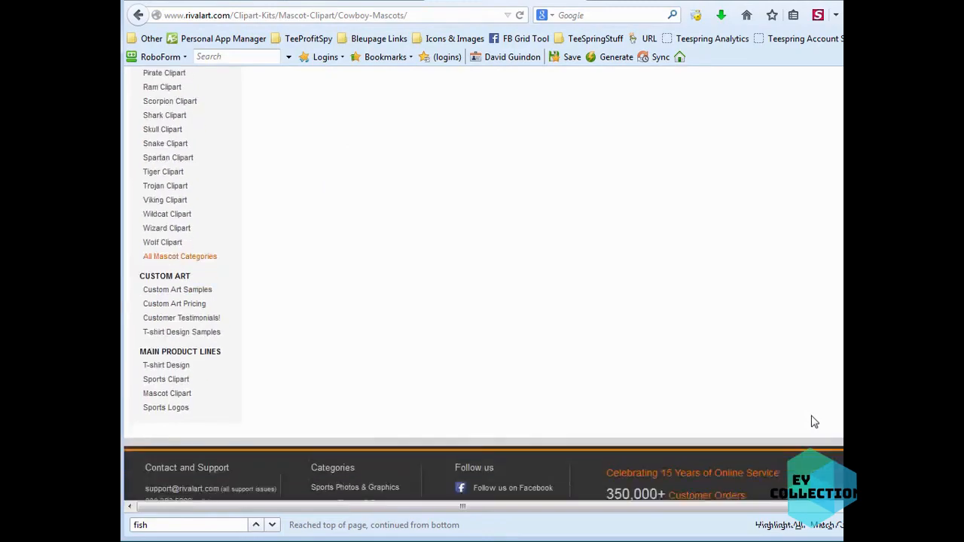
scroll(814, 422, up, 10)
scroll(748, 303, up, 1)
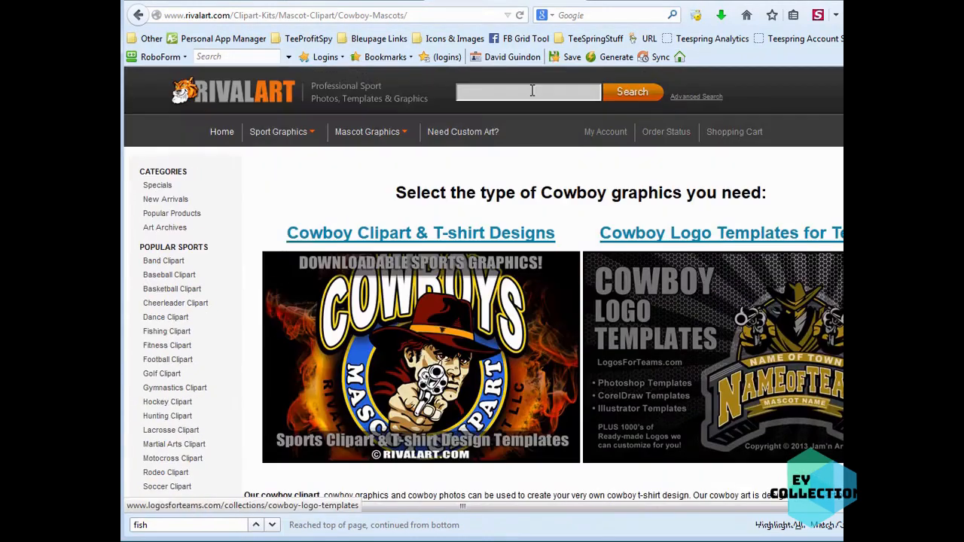
Open the bookmarked SportsLogos.Net site from TeeSpringStuff and look over the logos and news on its home page.
click(591, 38)
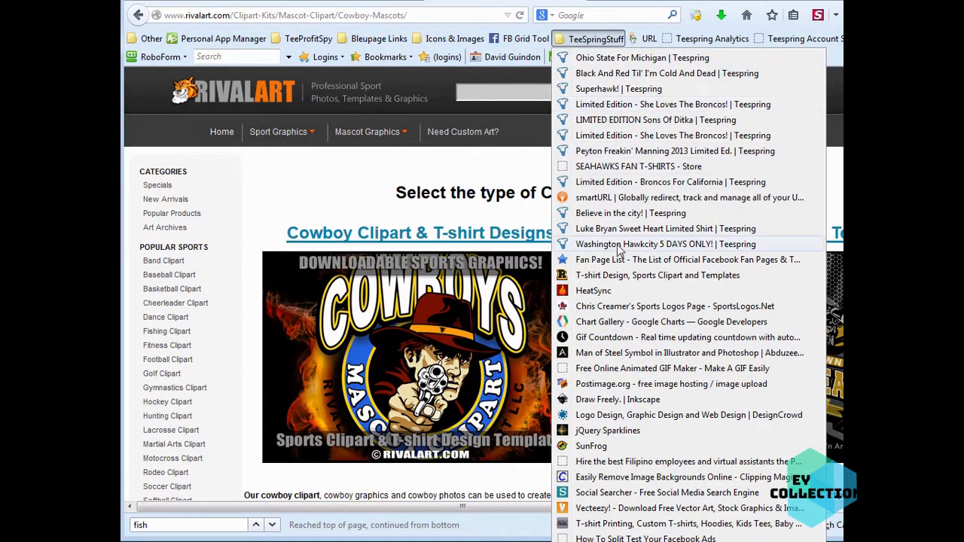
click(629, 306)
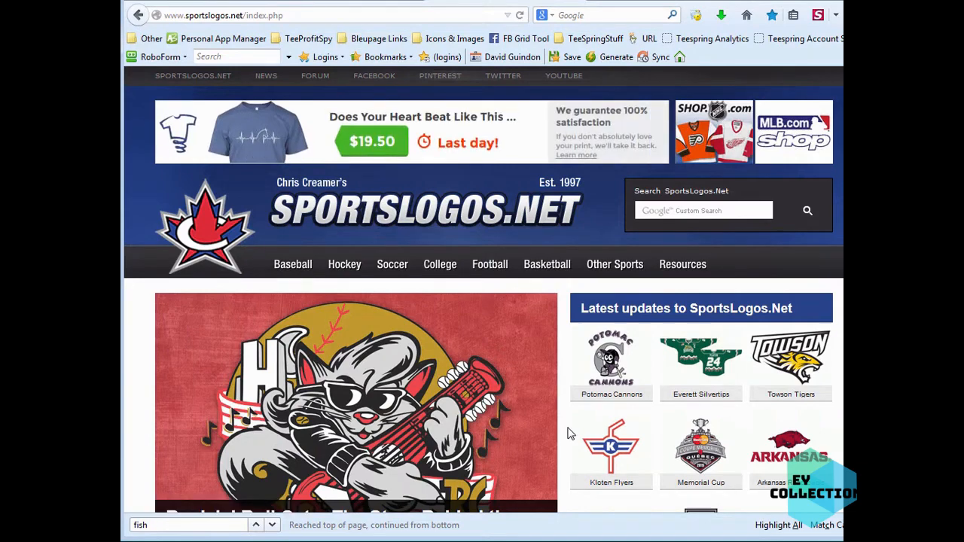
scroll(571, 434, down, 3)
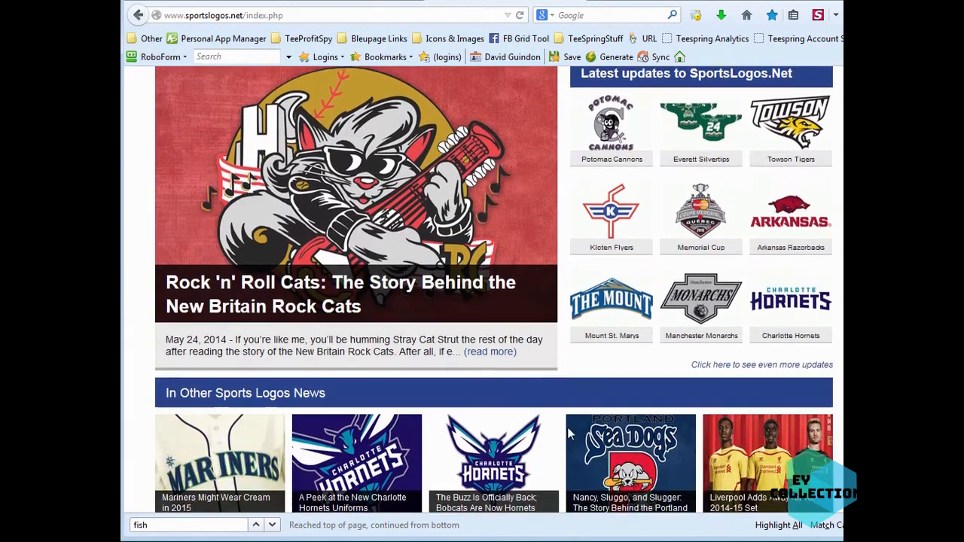
scroll(671, 354, down, 2)
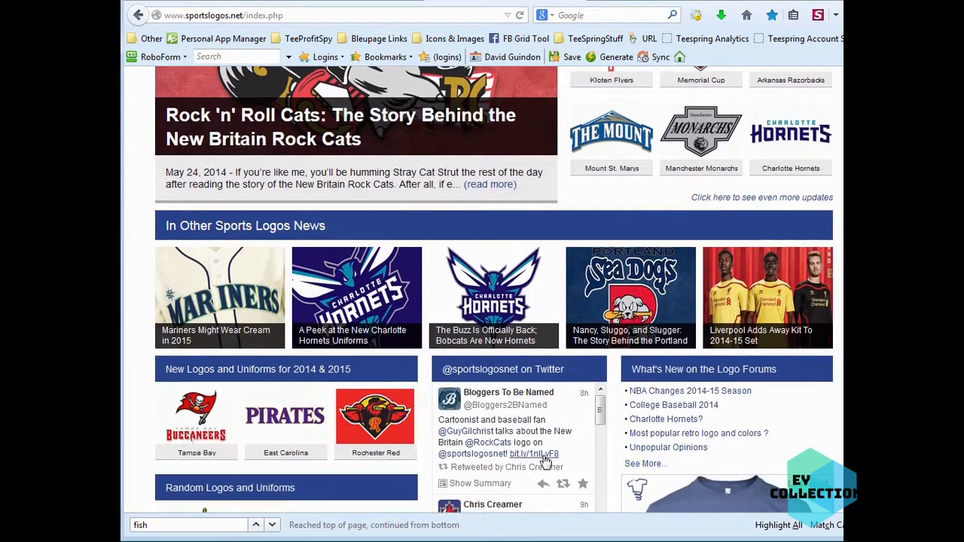
scroll(546, 461, down, 3)
scroll(546, 461, down, 5)
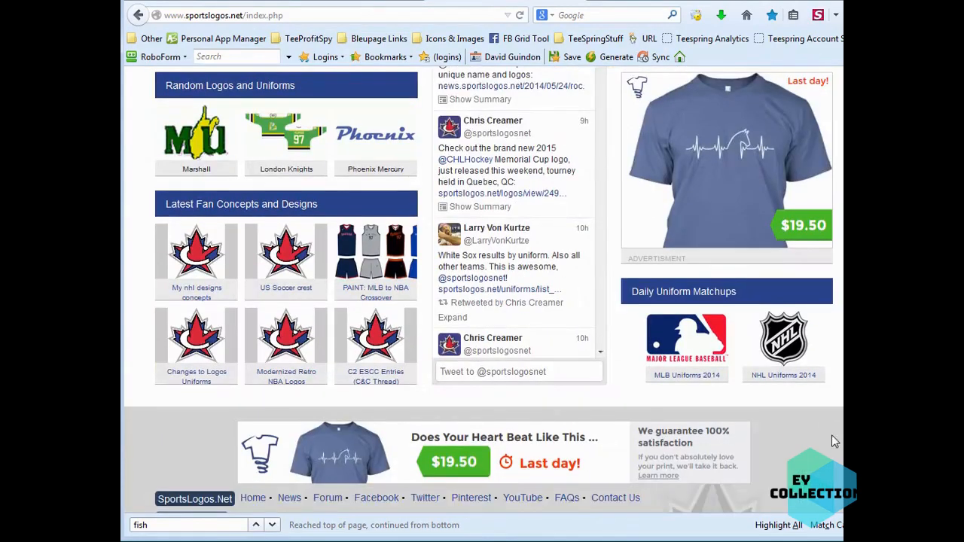
scroll(505, 309, up, 20)
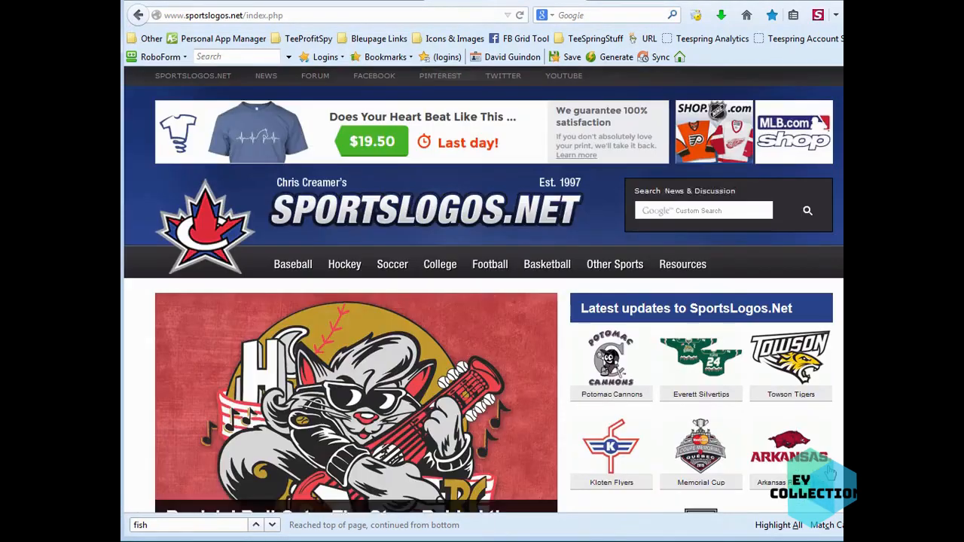
Review the American Football logos category and open the United States Football League logos.
mouse_move(347, 270)
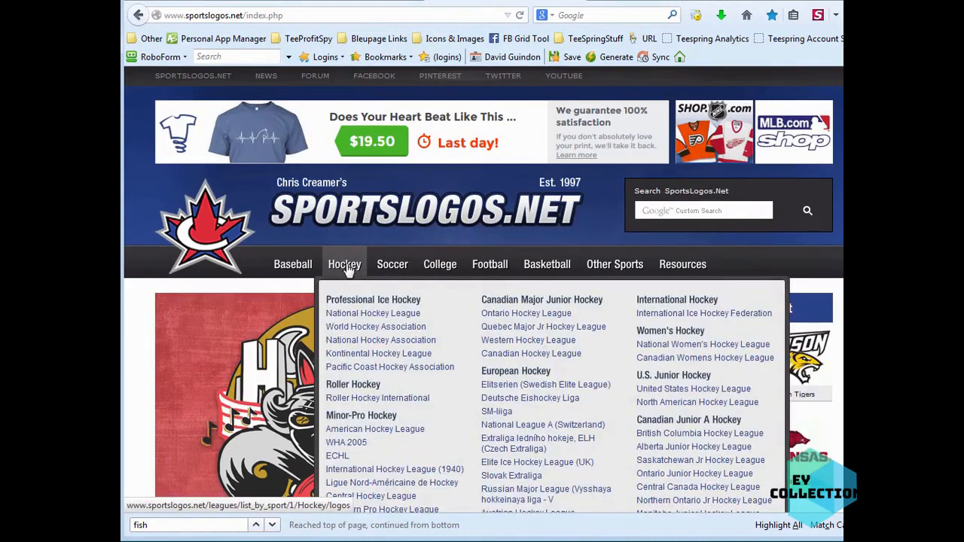
mouse_move(492, 272)
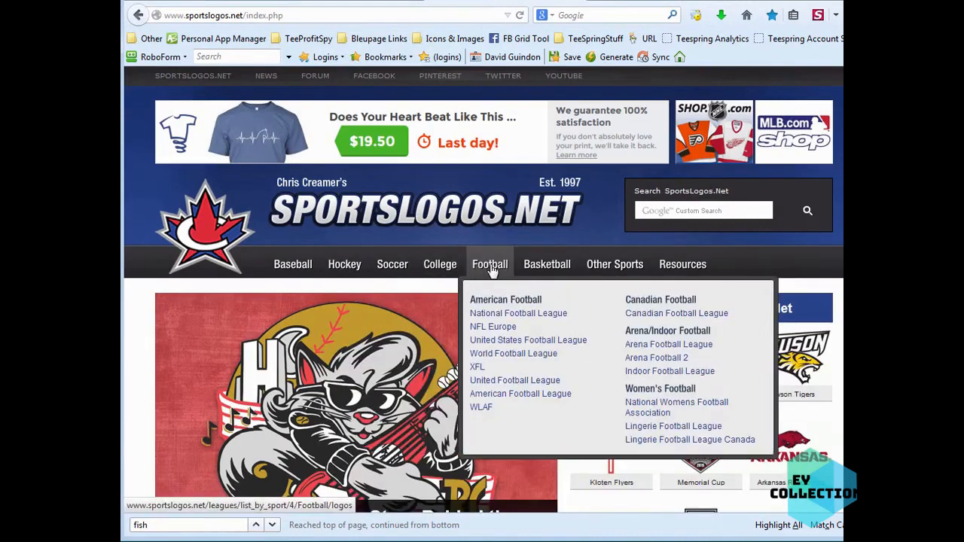
click(498, 305)
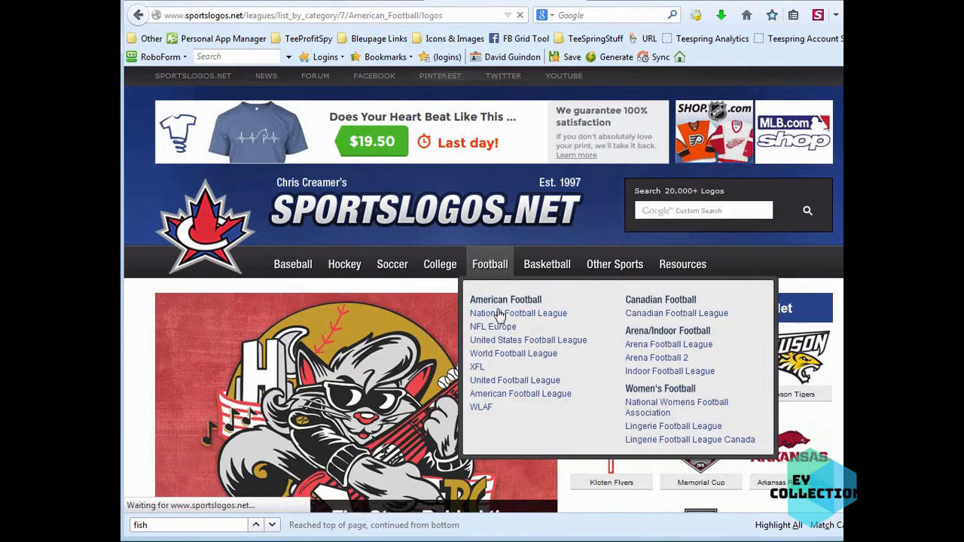
scroll(512, 451, down, 2)
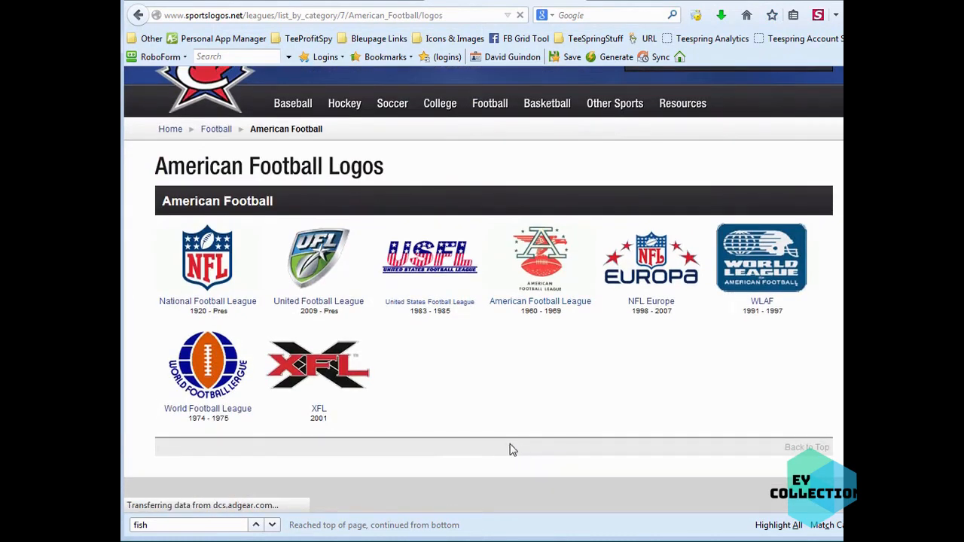
scroll(510, 448, up, 2)
mouse_move(486, 282)
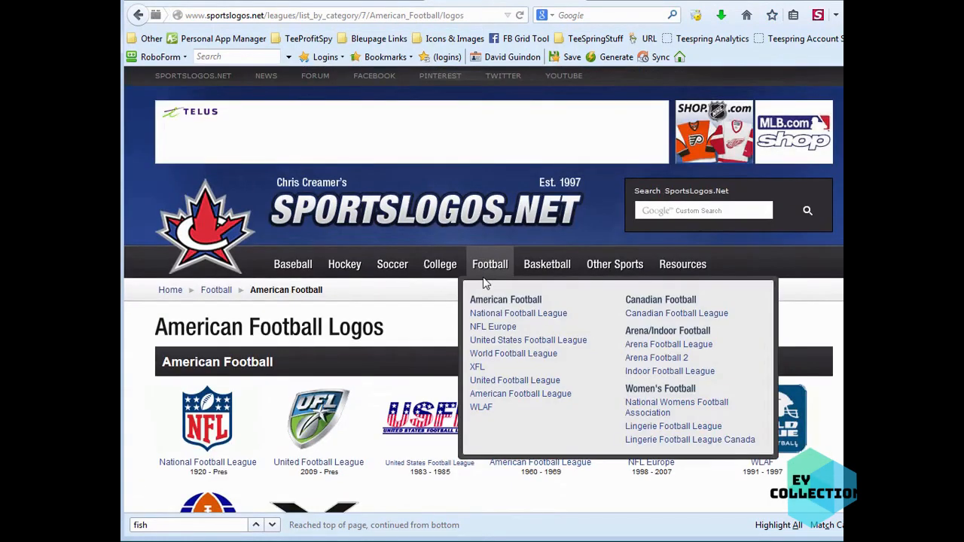
click(495, 340)
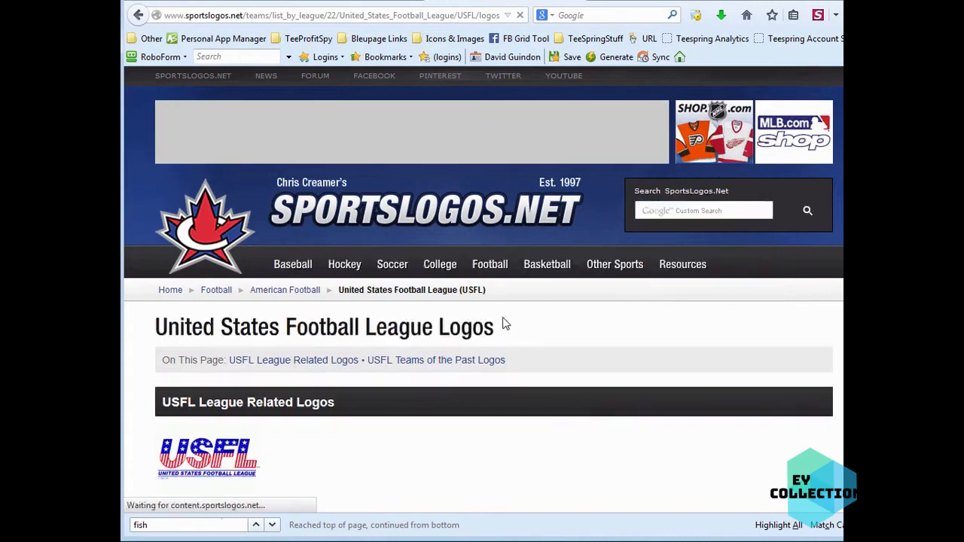
Look over the league logo and past team logos on the United States Football League page.
scroll(538, 311, down, 5)
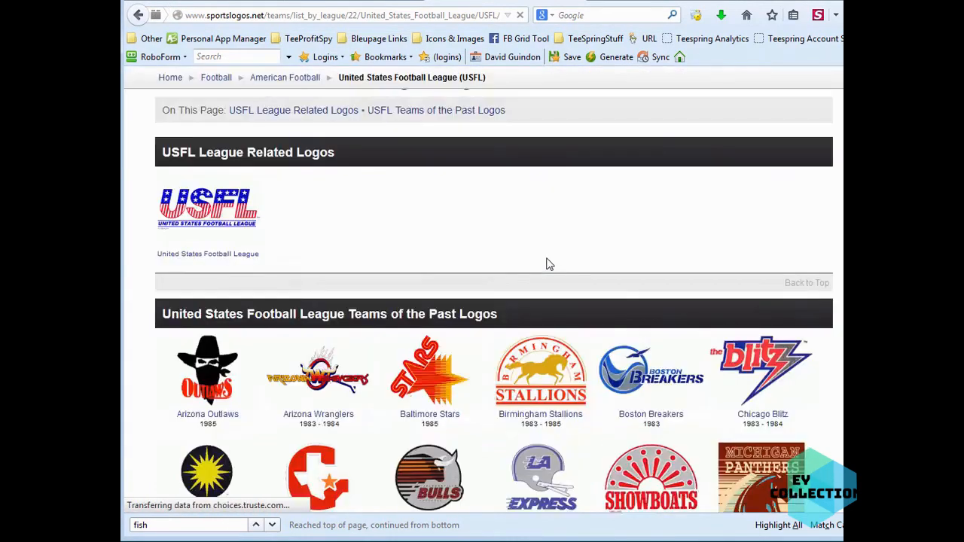
scroll(530, 334, down, 3)
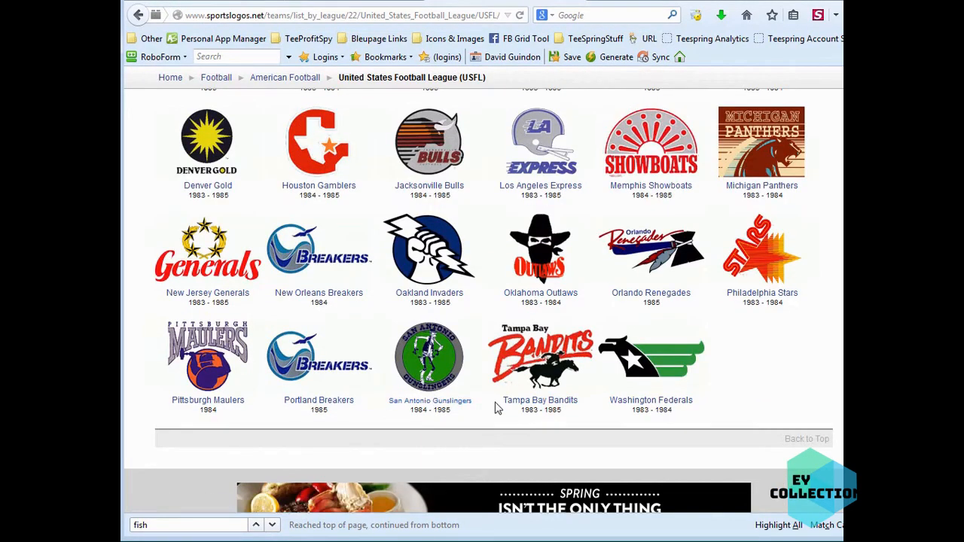
scroll(497, 408, down, 3)
scroll(495, 403, up, 10)
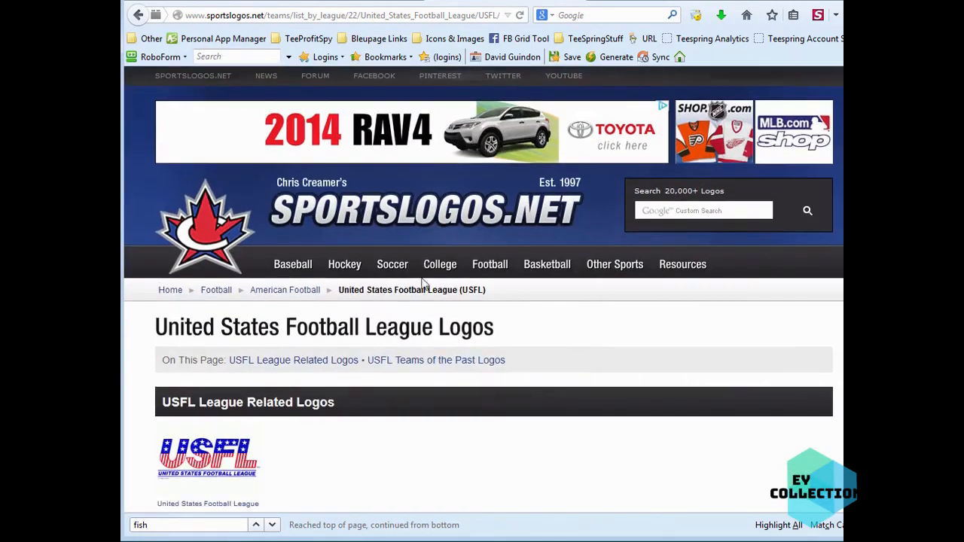
Search SportsLogos.Net for "broncos" and open the Denver Broncos logos from the National Football League result.
mouse_move(407, 269)
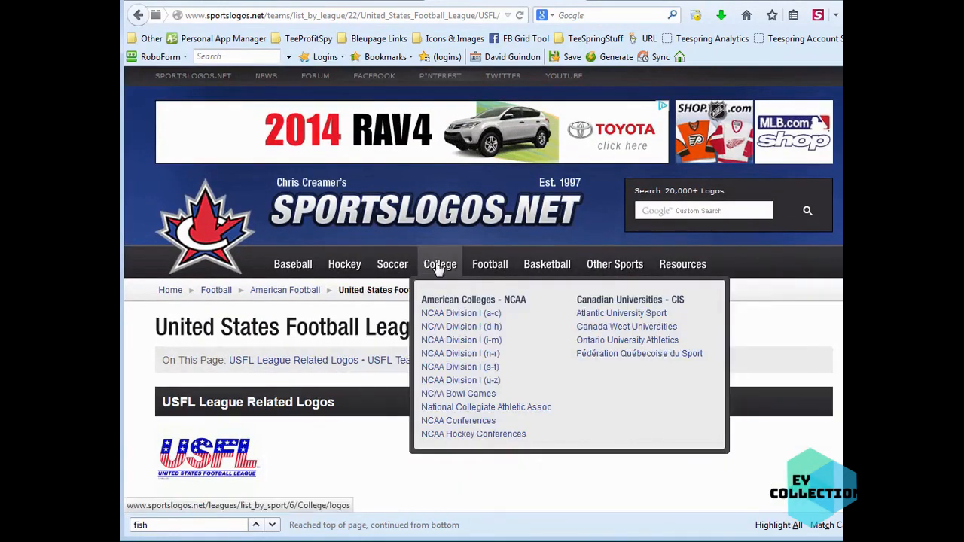
mouse_move(493, 261)
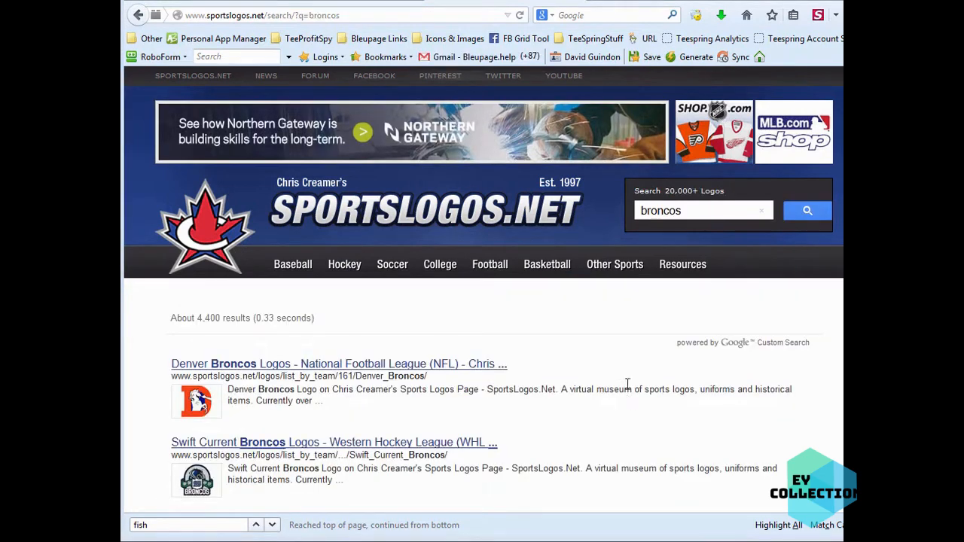
click(293, 365)
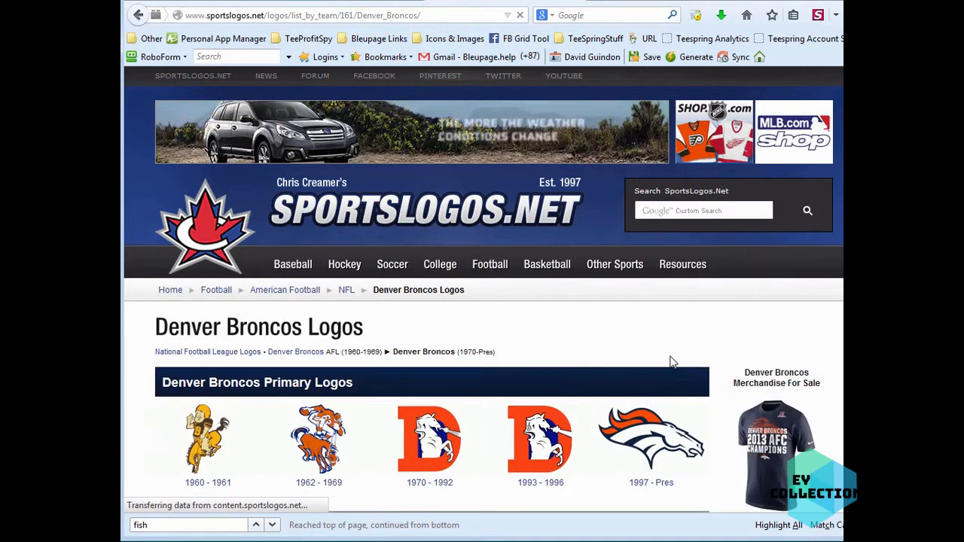
Examine the Denver Broncos primary, alternate, helmet and wordmark logos and the home uniforms.
scroll(664, 352, down, 3)
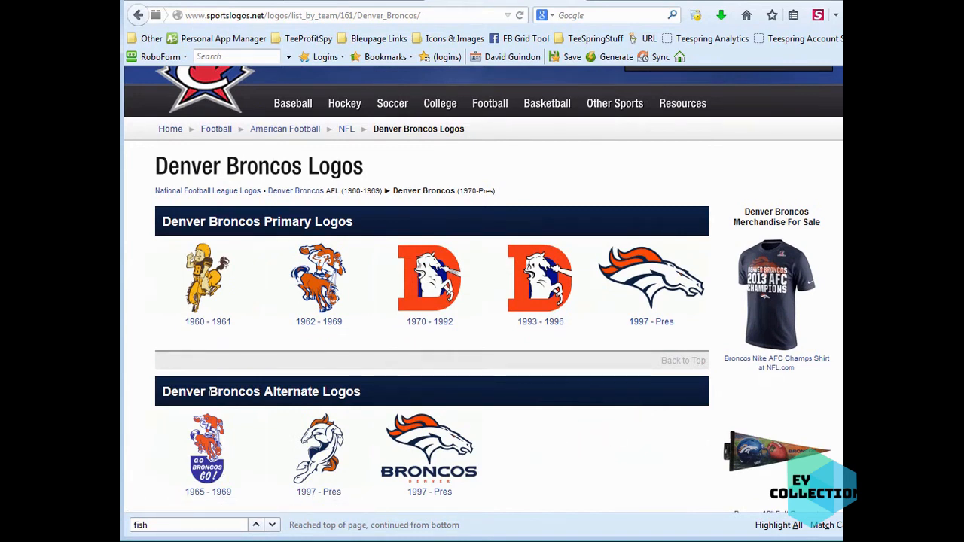
drag(360, 231, 162, 235)
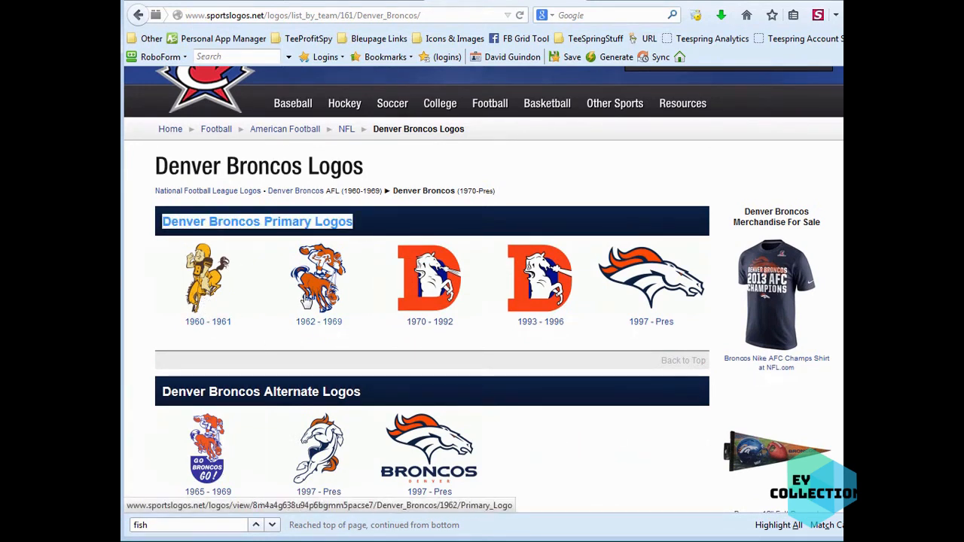
scroll(648, 400, down, 4)
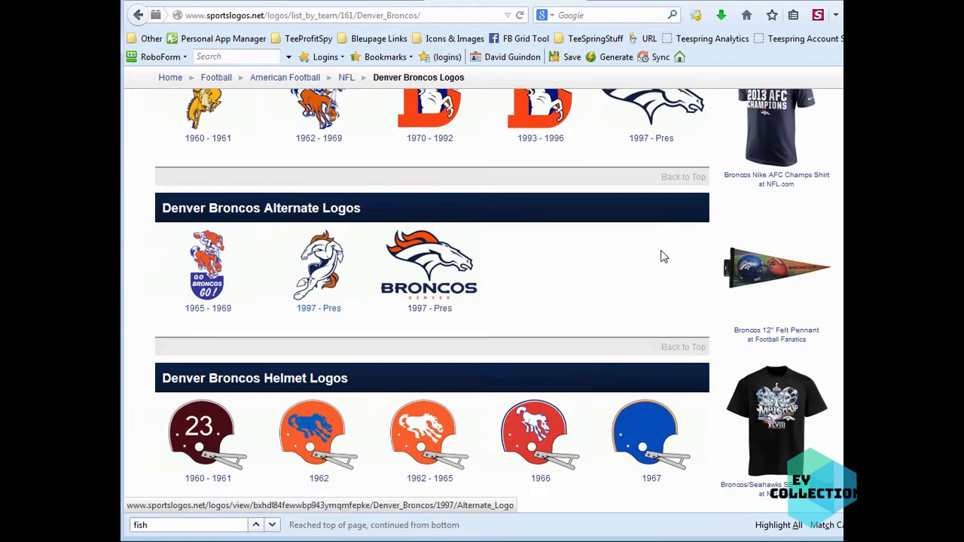
scroll(640, 253, down, 3)
scroll(594, 367, down, 3)
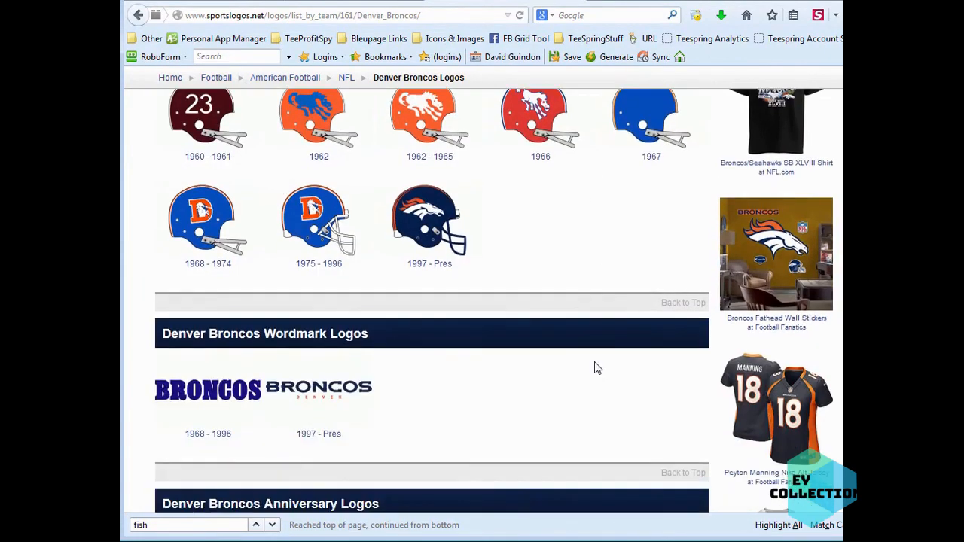
scroll(595, 366, up, 2)
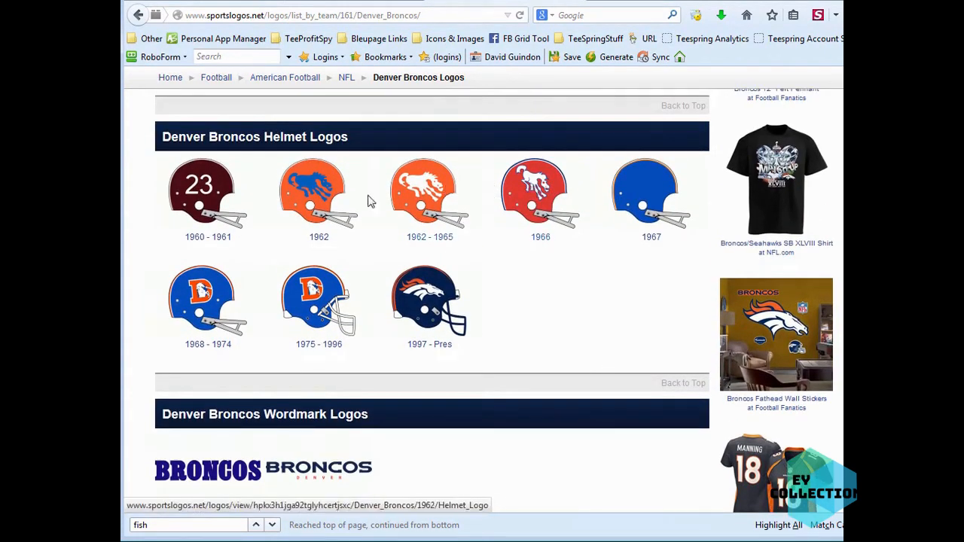
scroll(571, 322, down, 15)
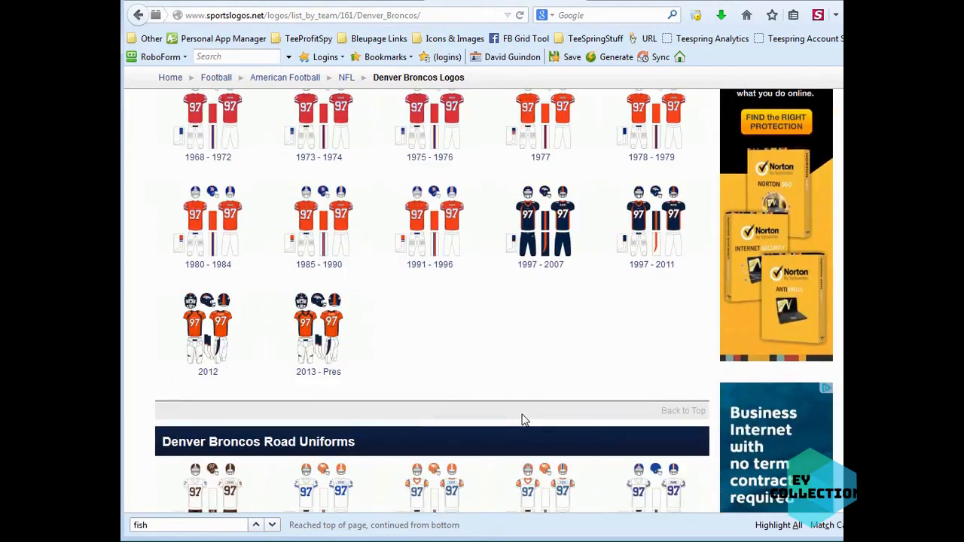
scroll(525, 418, up, 20)
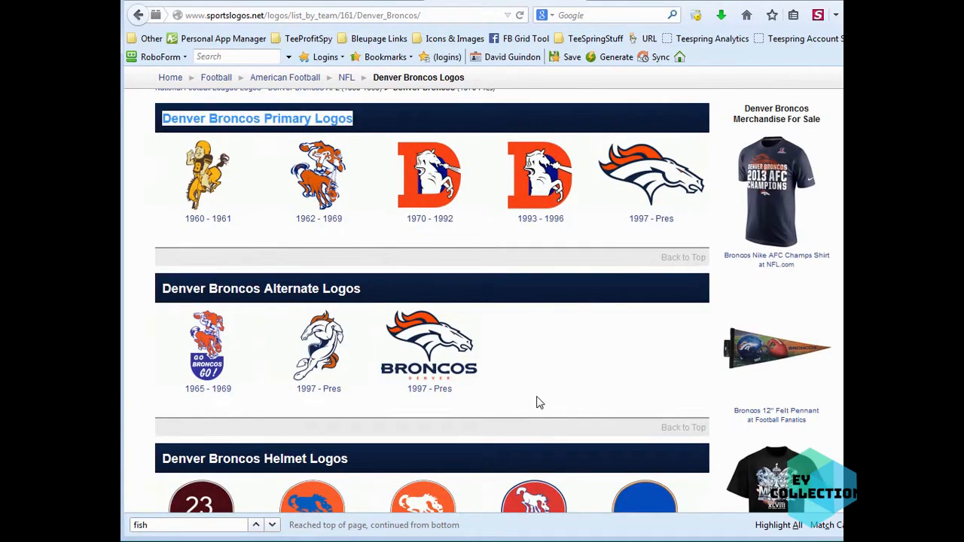
click(544, 376)
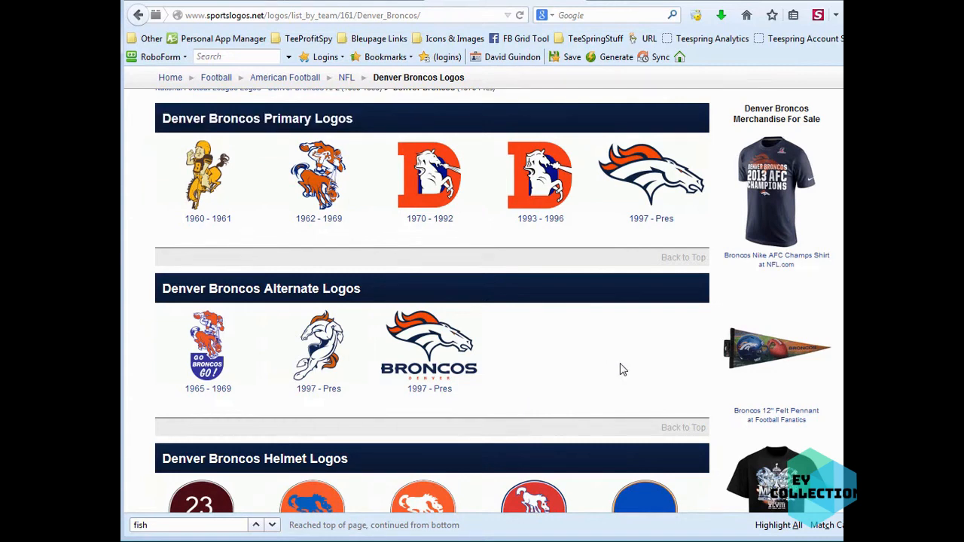
Compare the Denver Broncos primary and alternate logos with the helmet designs and road uniforms further down the page.
scroll(592, 394, up, 5)
scroll(578, 362, down, 3)
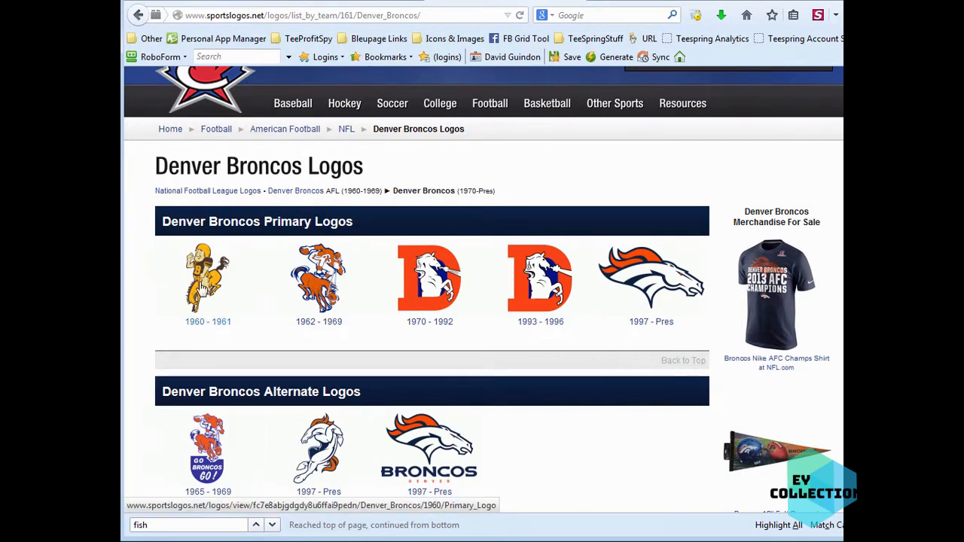
scroll(301, 298, down, 4)
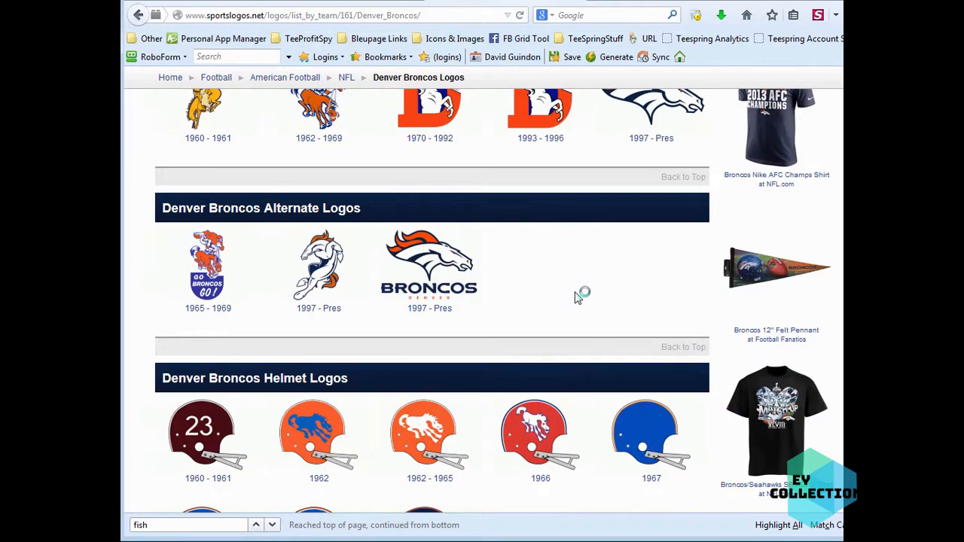
scroll(578, 296, down, 2)
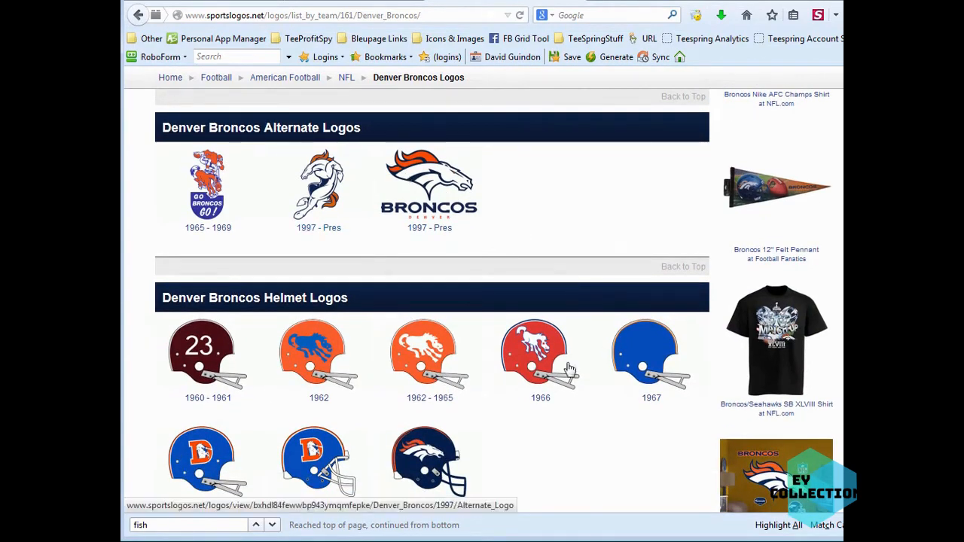
scroll(595, 399, down, 20)
scroll(593, 429, down, 12)
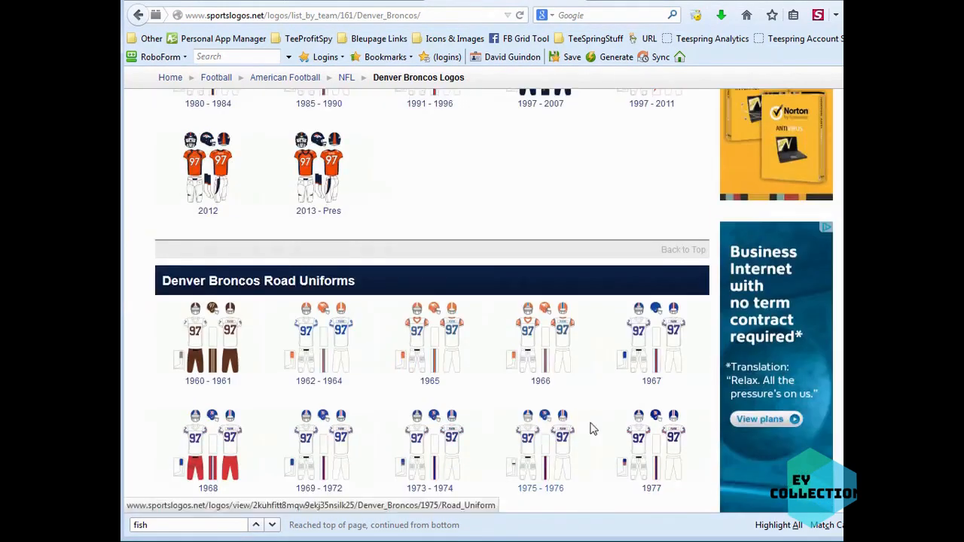
scroll(595, 441, up, 20)
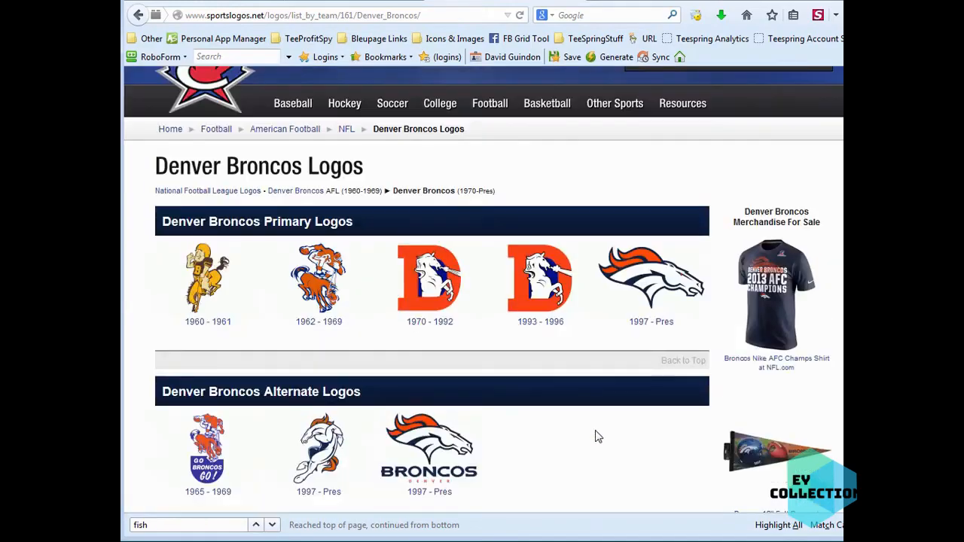
Review the Denver Broncos home, road and alternate uniforms and the stadium logos, ending back at the page heading.
scroll(595, 435, down, 20)
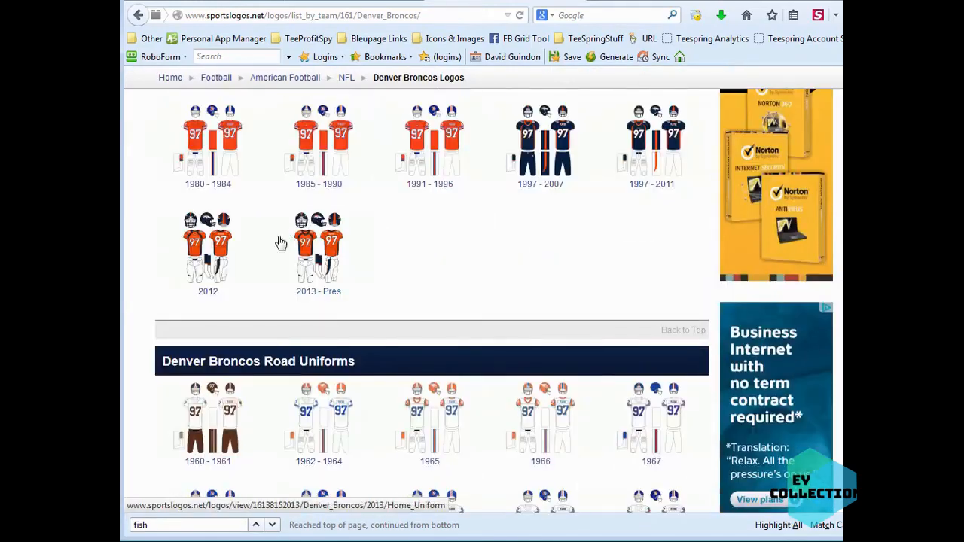
scroll(531, 280, down, 15)
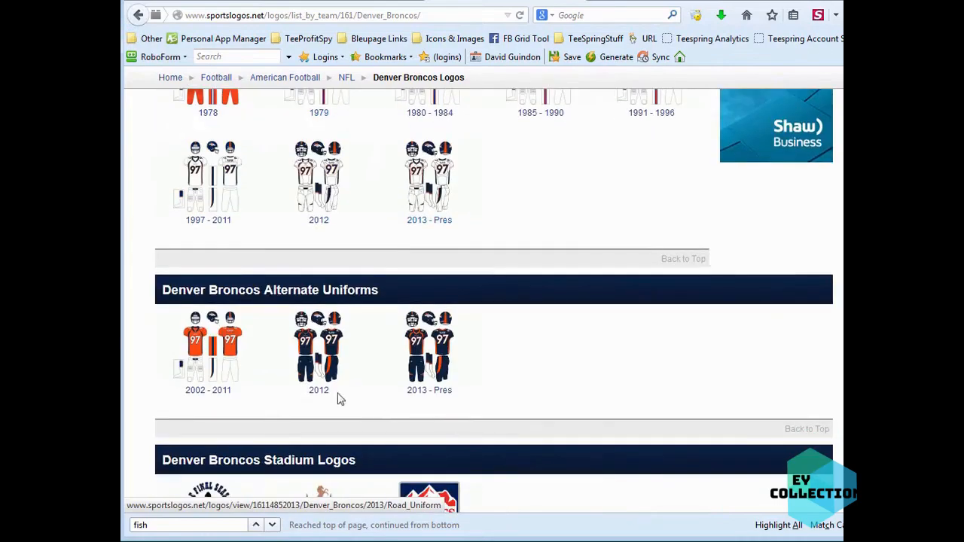
scroll(560, 396, down, 8)
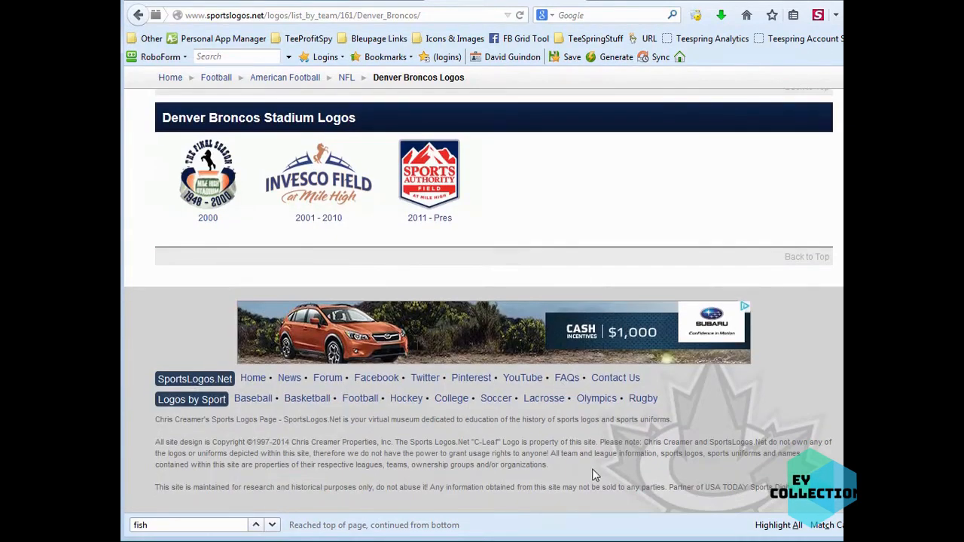
scroll(584, 464, up, 12)
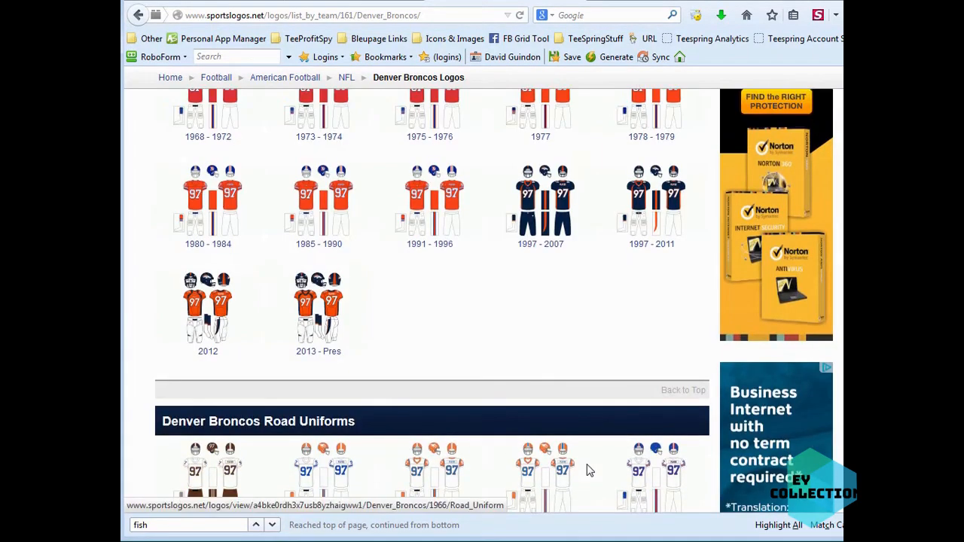
scroll(589, 470, up, 15)
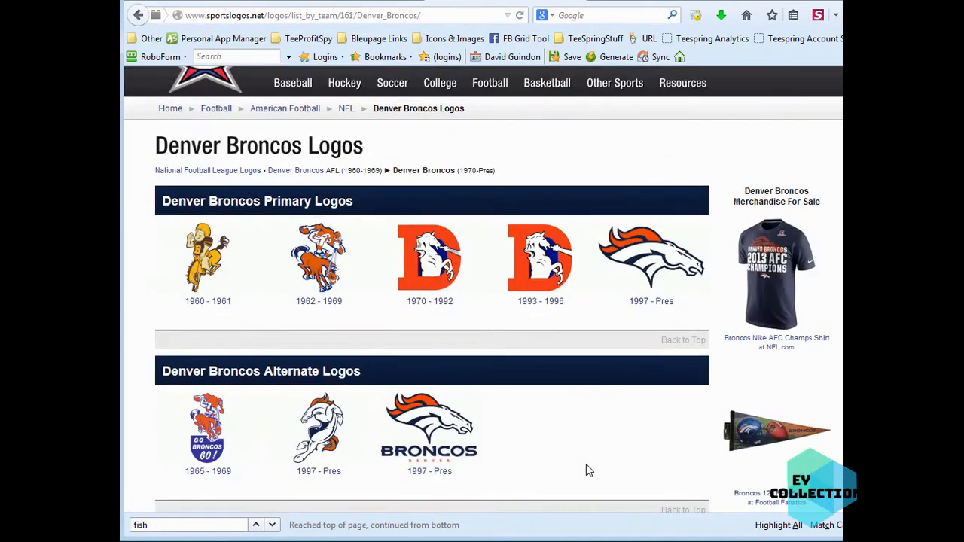
scroll(588, 470, up, 5)
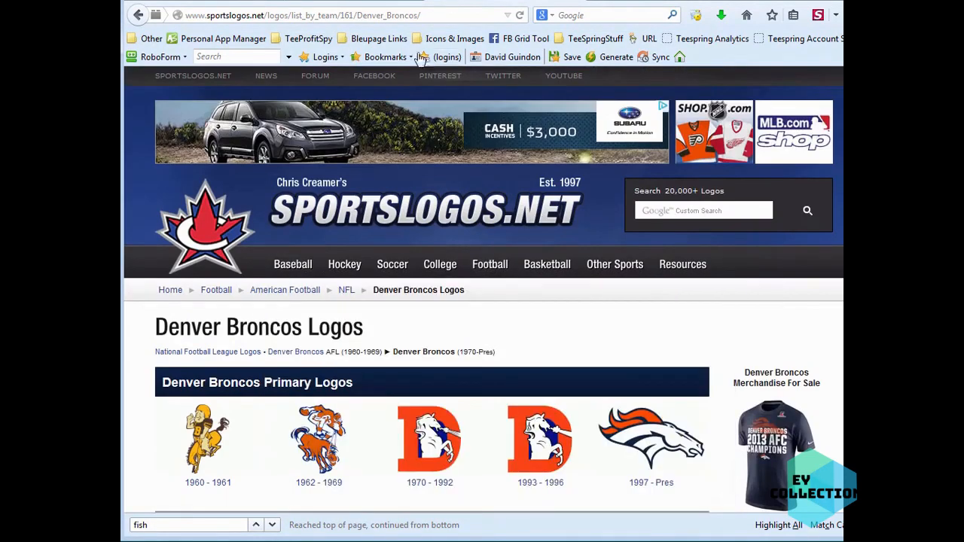
Open the Google Charts Chart Gallery and DesignCrowd bookmarks from TeeSpringStuff, and look over the DesignCrowd home page.
click(592, 39)
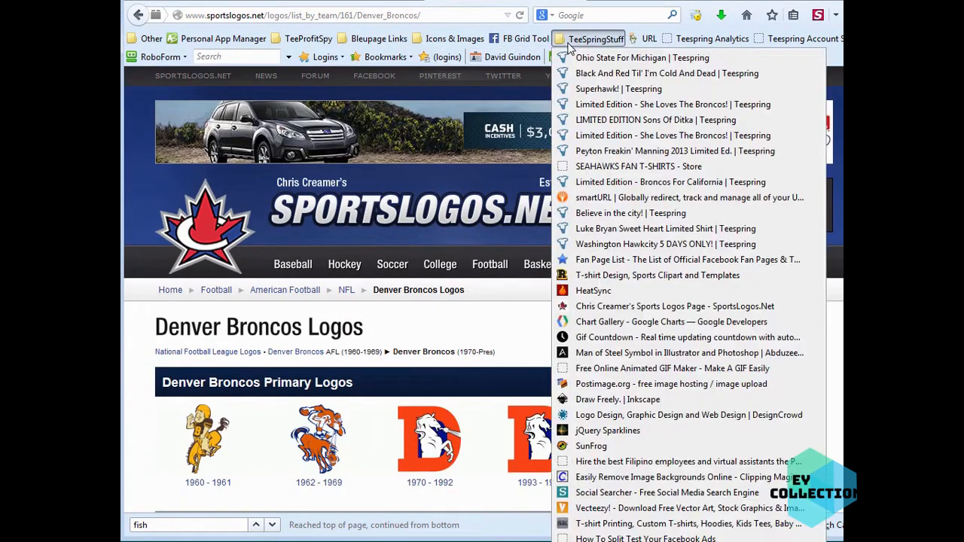
click(617, 324)
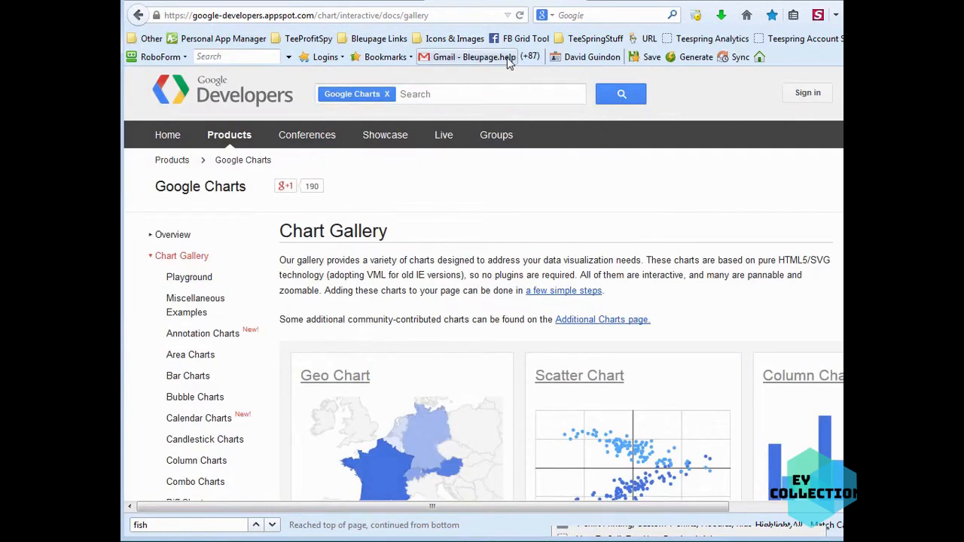
click(595, 42)
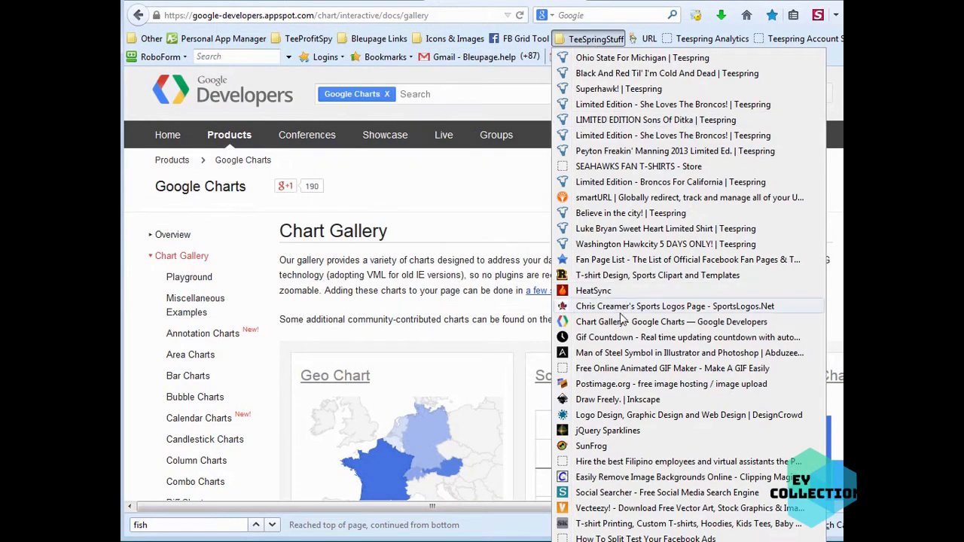
click(633, 416)
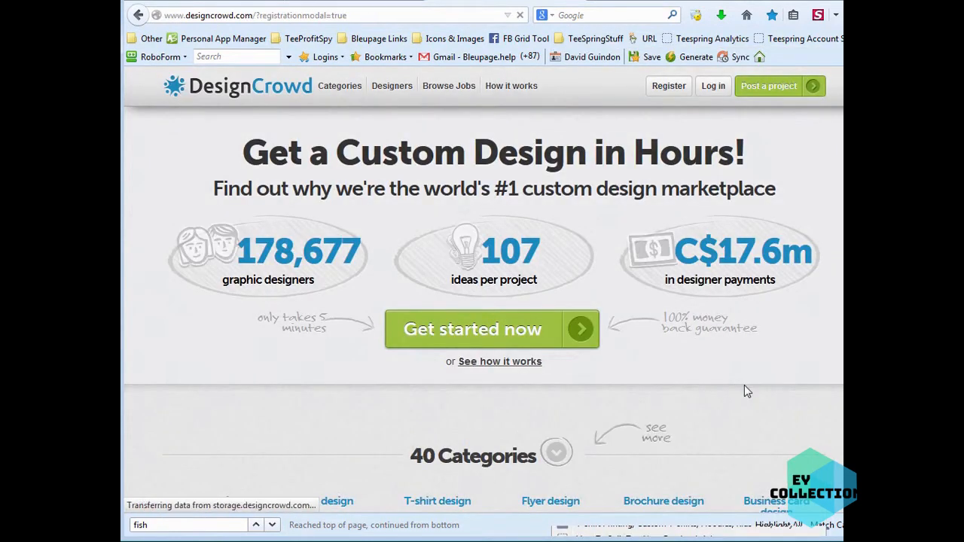
scroll(735, 385, down, 5)
scroll(737, 386, up, 5)
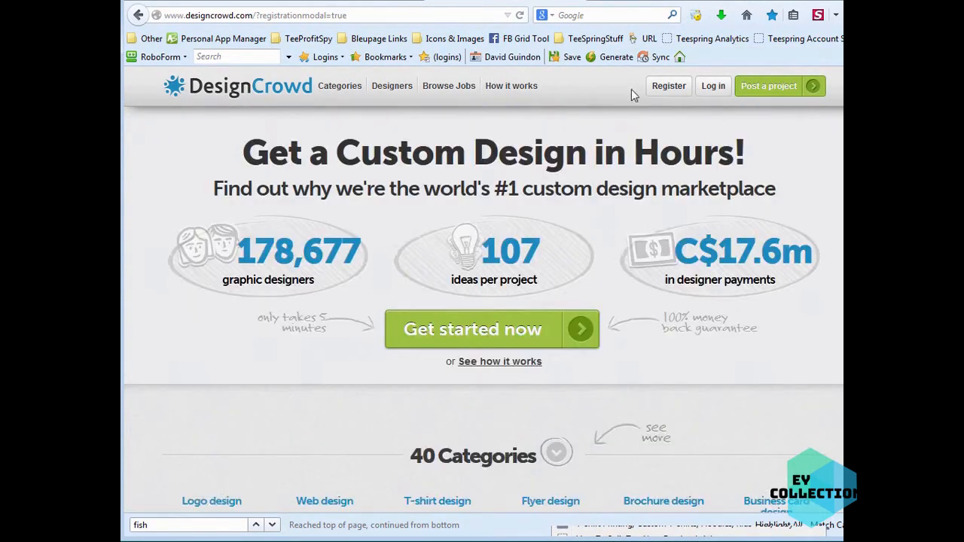
Open the bookmarked Inkscape site from TeeSpringStuff and look over its overview, user features and news.
click(557, 42)
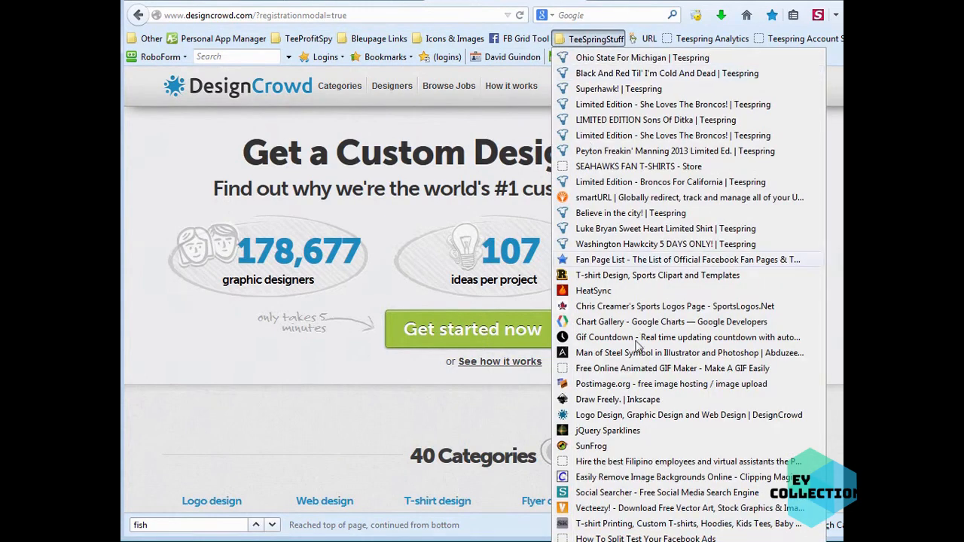
click(647, 401)
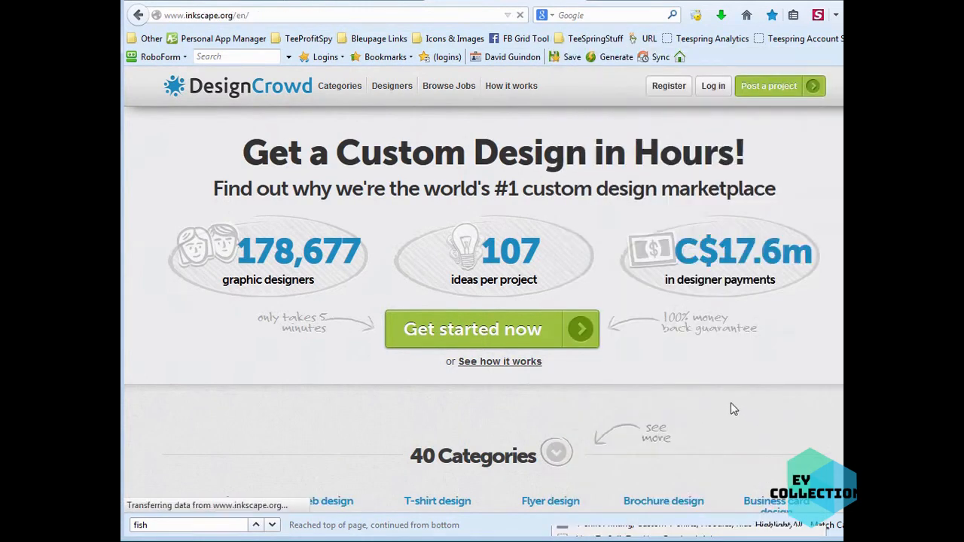
scroll(610, 381, down, 3)
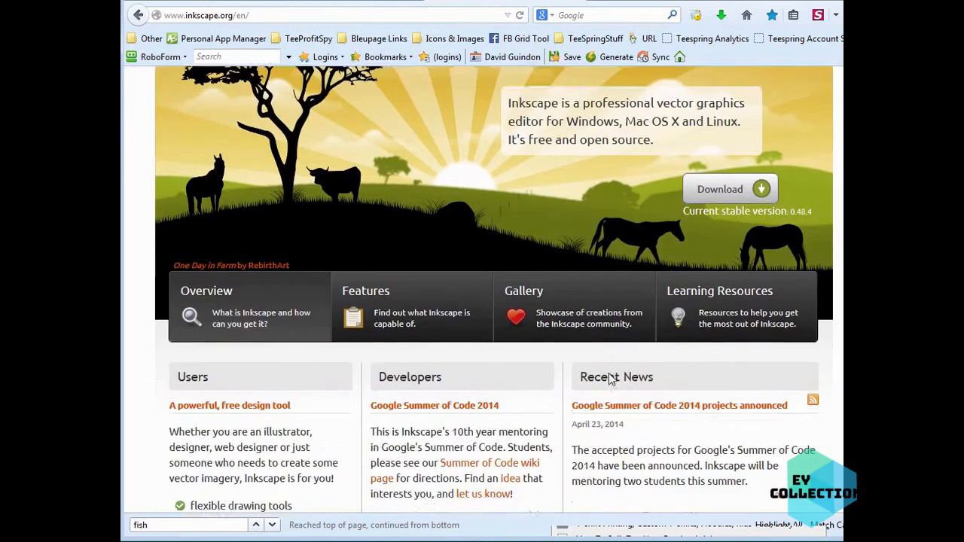
scroll(611, 380, up, 3)
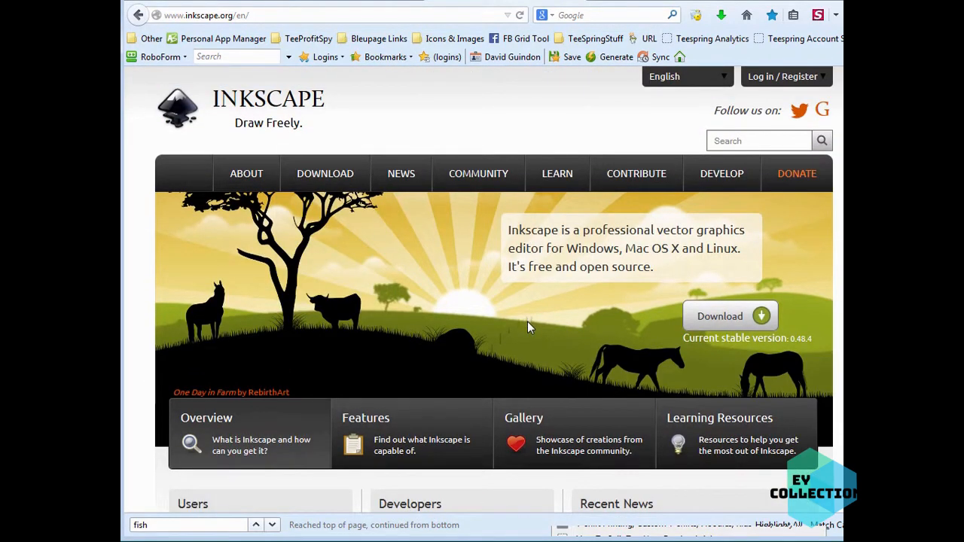
scroll(603, 254, down, 5)
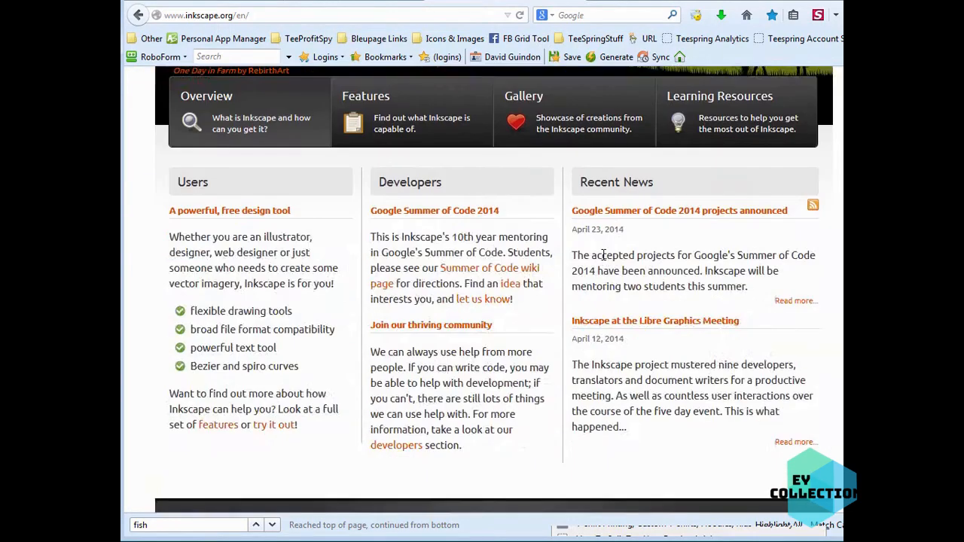
Open the bookmarked Clipping Magic site from TeeSpringStuff and look over its background-removal instructions and example results.
scroll(602, 255, up, 5)
click(591, 38)
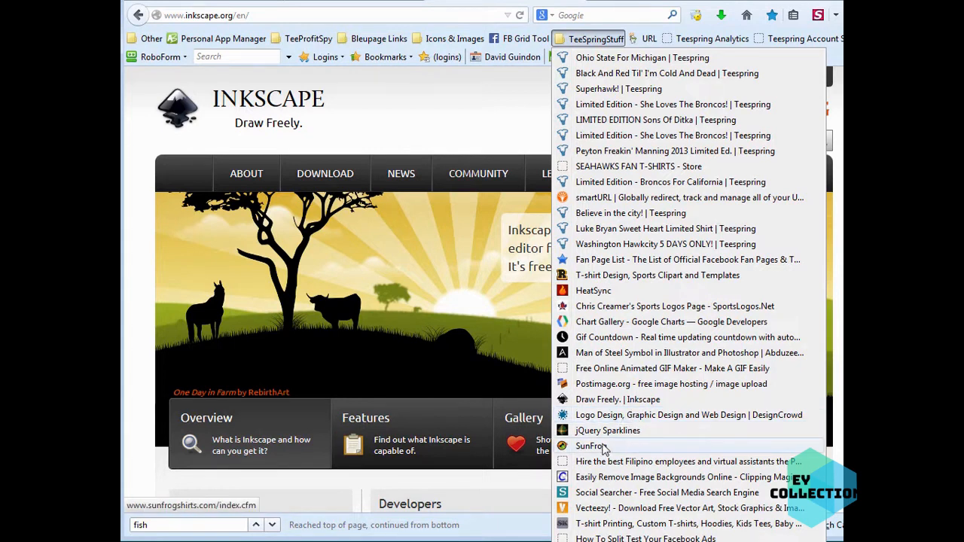
click(632, 479)
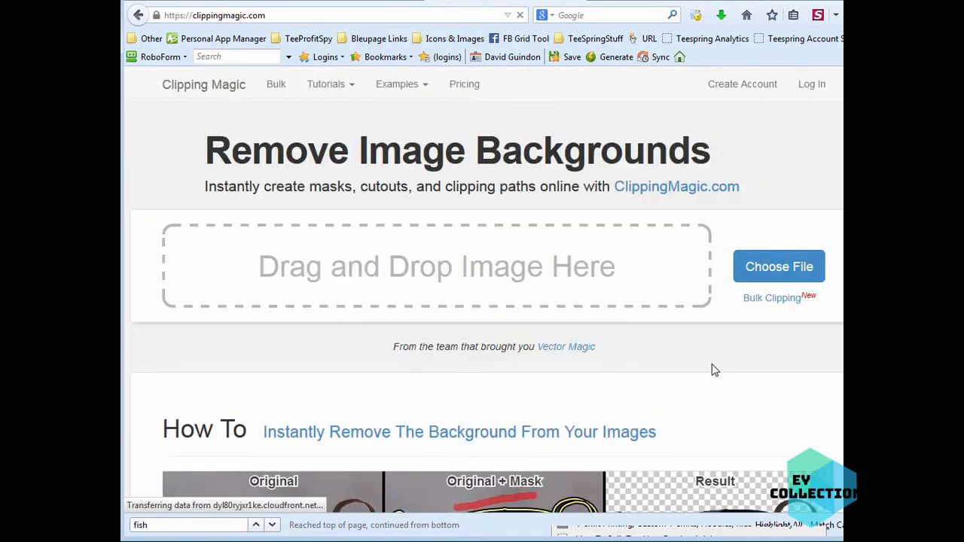
scroll(712, 368, down, 5)
scroll(715, 374, down, 3)
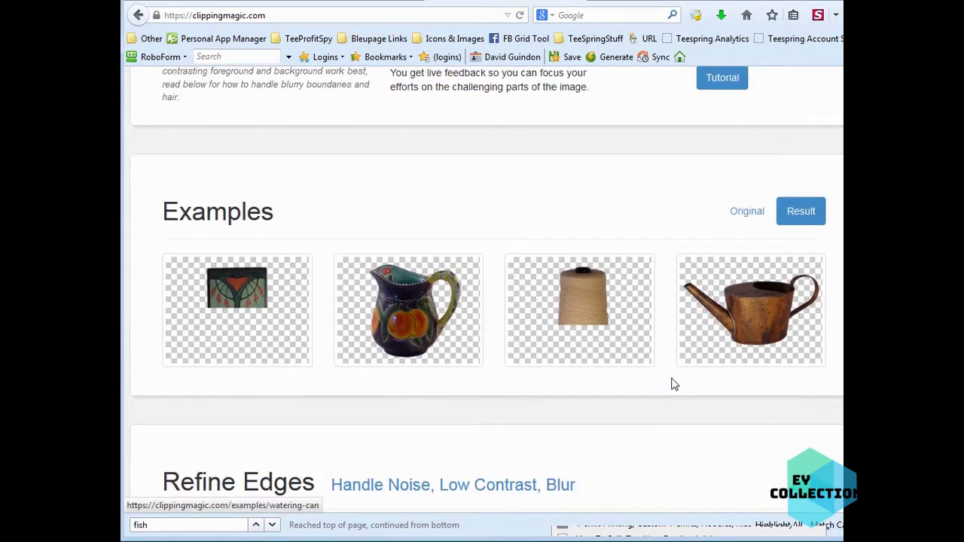
scroll(674, 383, up, 5)
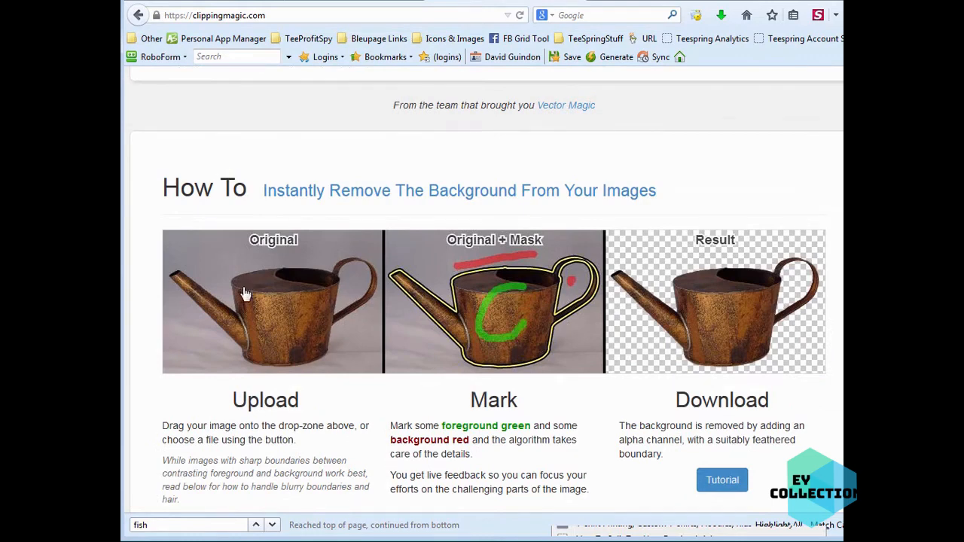
scroll(717, 382, up, 3)
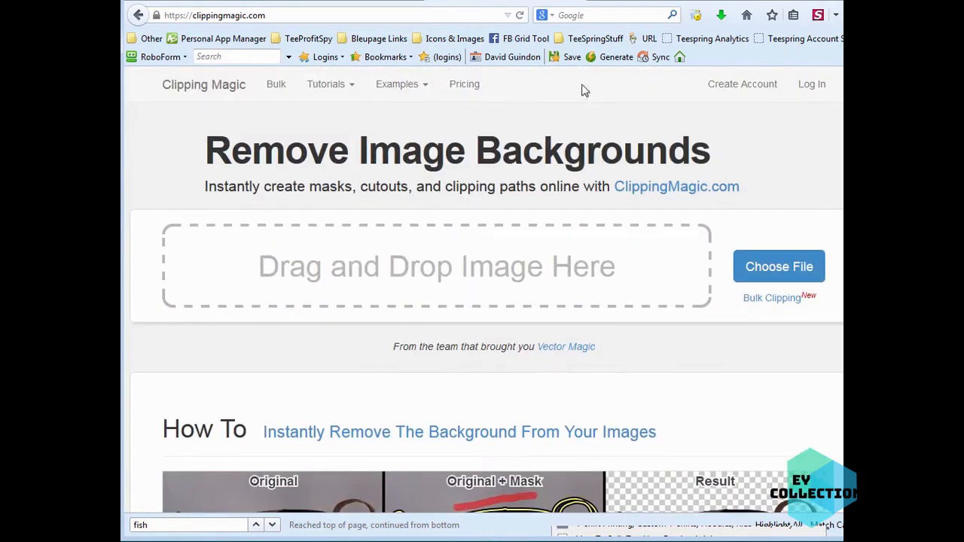
Open the bookmarked Vecteezy site from TeeSpringStuff and look over its featured free vector art, icons and patterns.
click(585, 39)
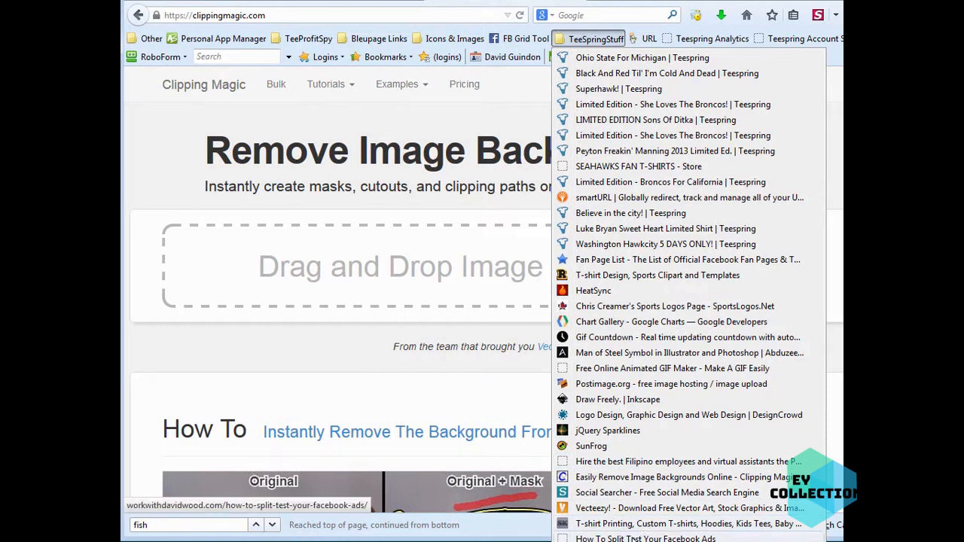
click(633, 518)
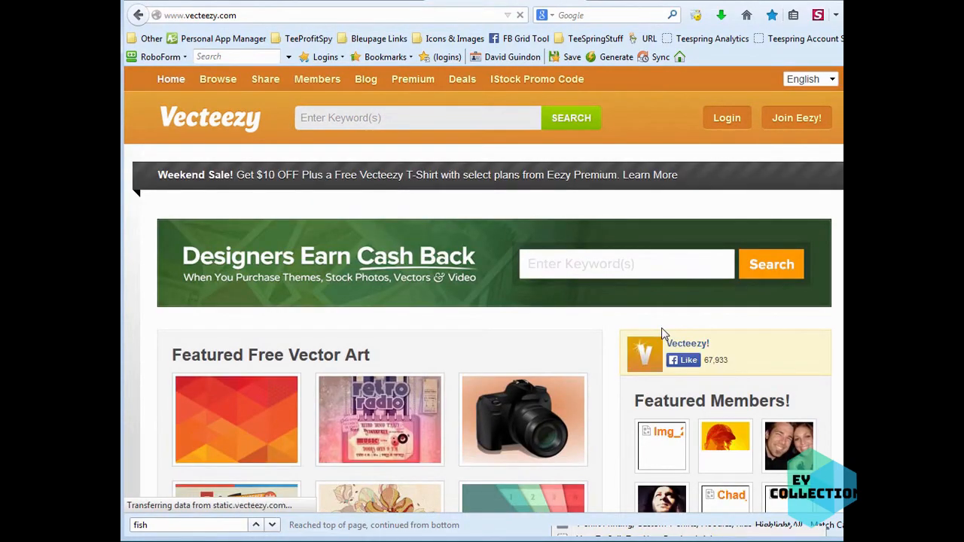
scroll(663, 334, down, 6)
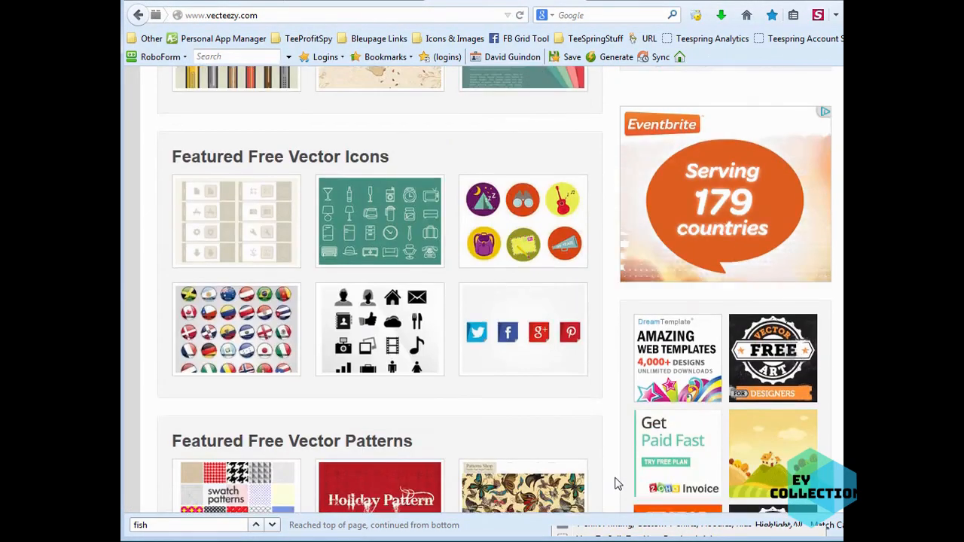
scroll(616, 483, down, 4)
scroll(616, 483, up, 2)
scroll(616, 483, up, 10)
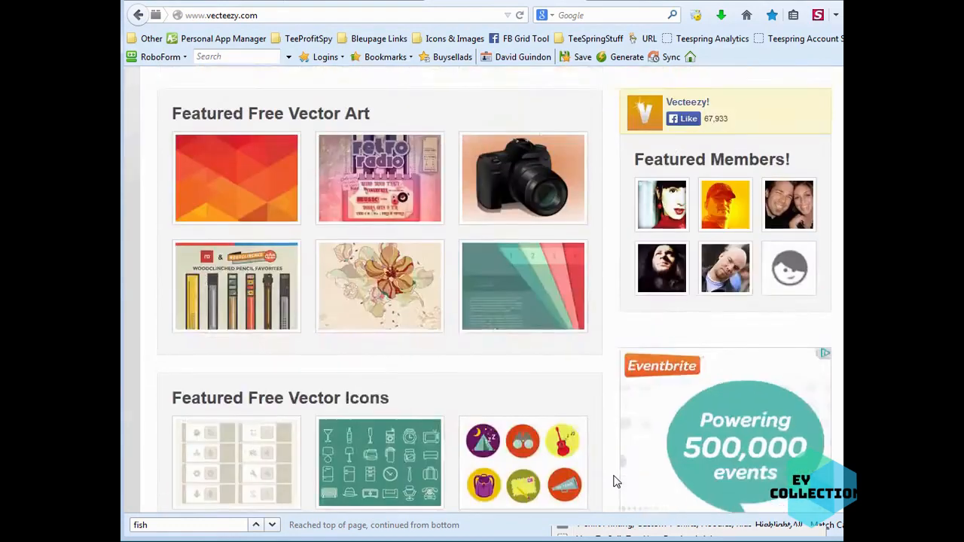
Search Vecteezy for "fishing" and look through the matching vector graphics.
click(582, 274)
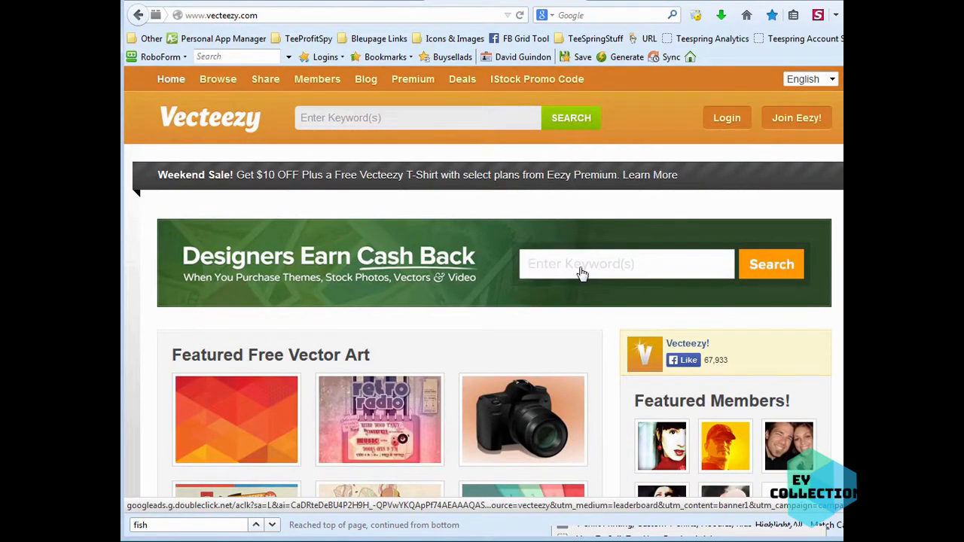
click(432, 122)
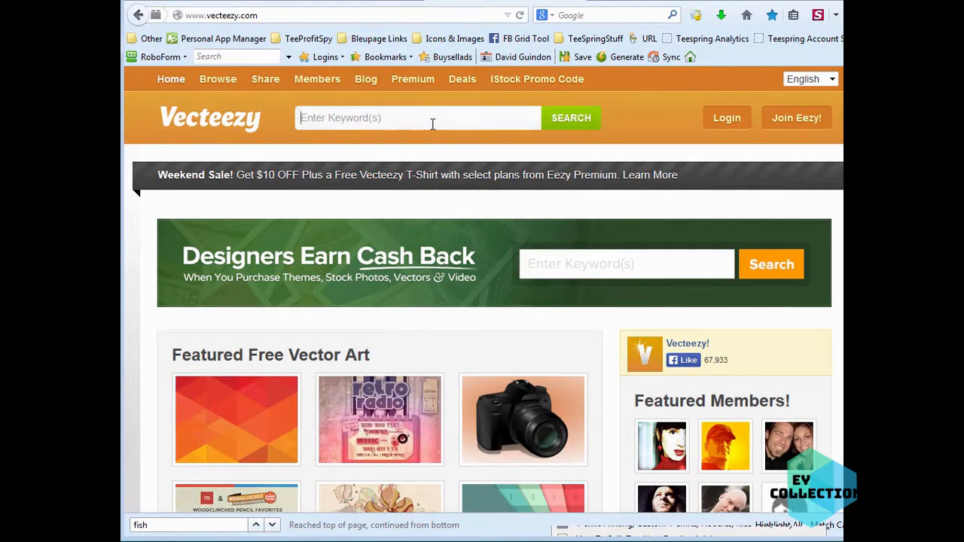
text(fishing)
key(Return)
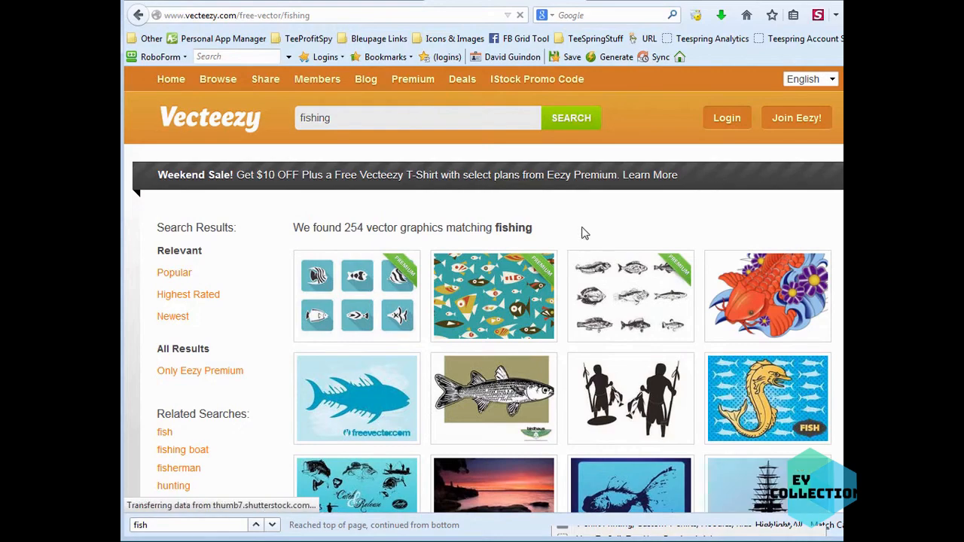
scroll(824, 243, down, 5)
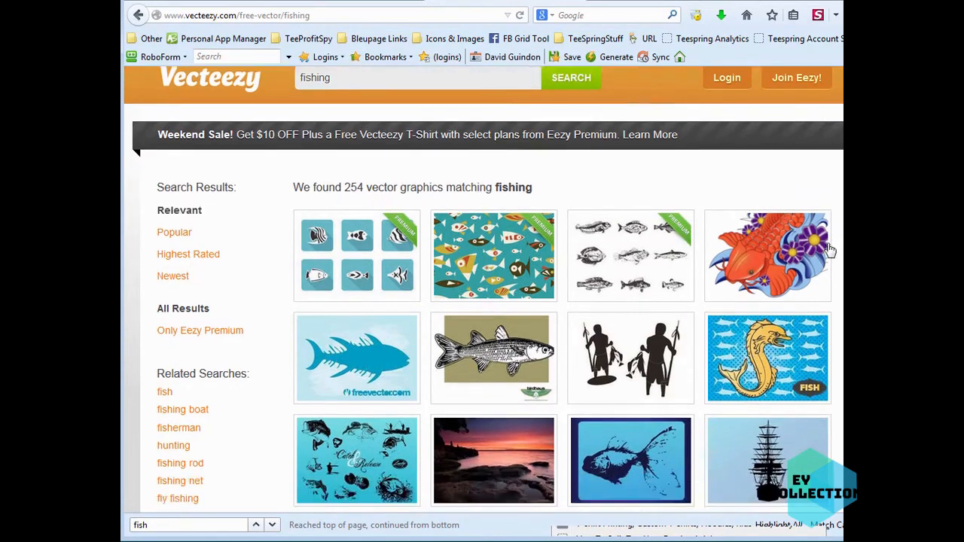
scroll(562, 290, down, 4)
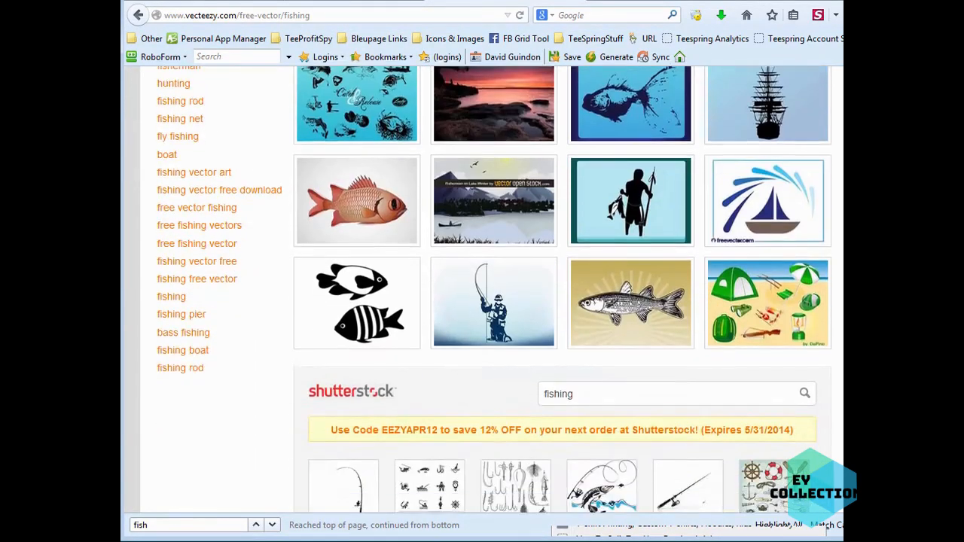
scroll(561, 290, down, 3)
scroll(561, 290, up, 5)
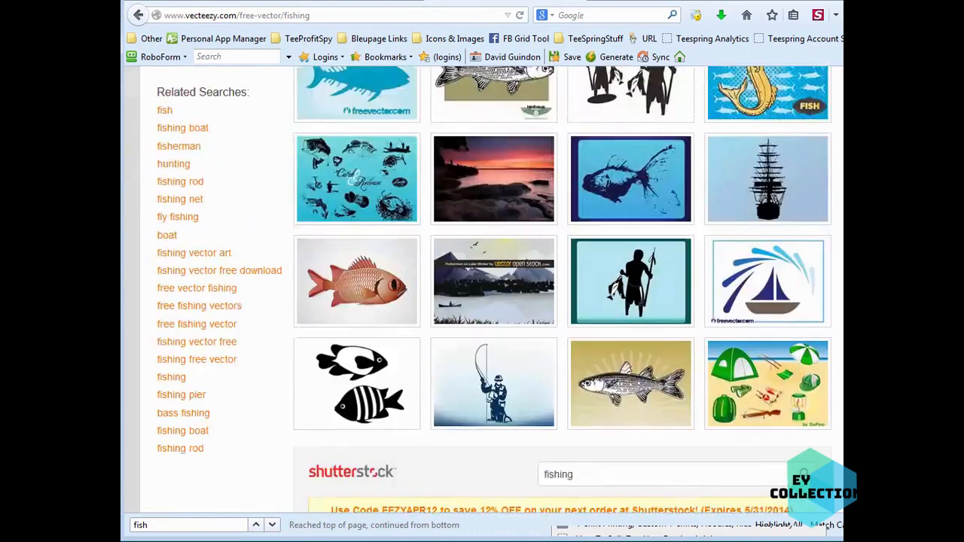
scroll(561, 290, down, 7)
scroll(561, 290, up, 15)
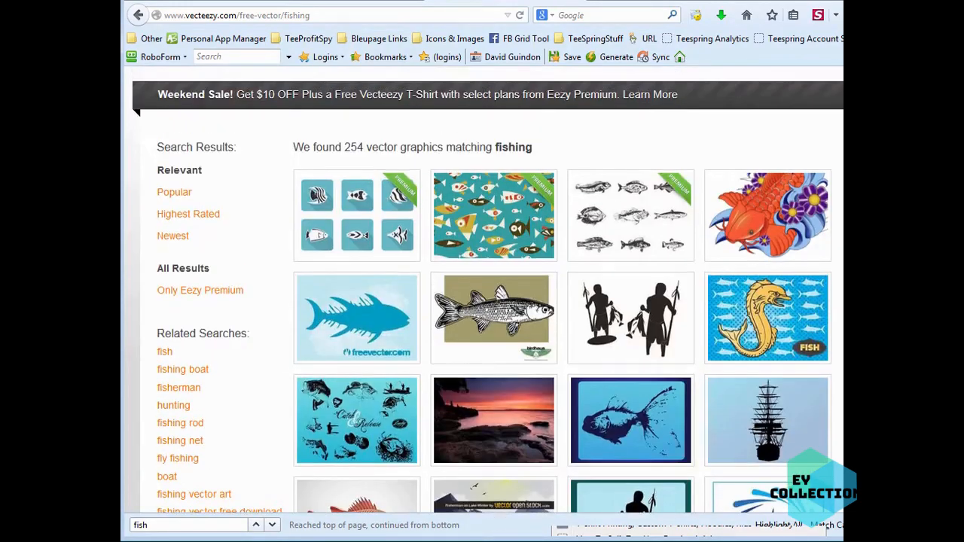
Switch to the Google Images results for fish silhouettes and search for "fish hook heart" instead.
click(250, 2)
scroll(564, 376, up, 3)
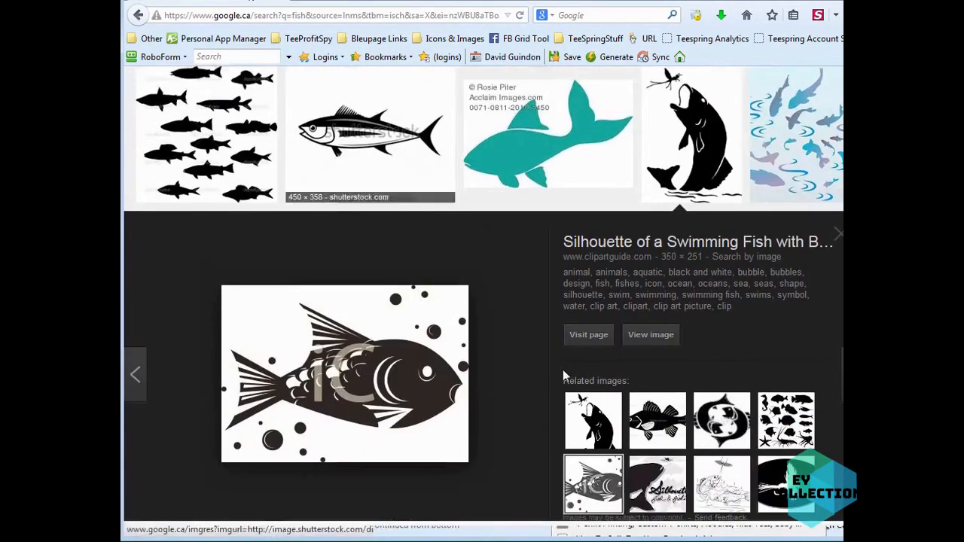
scroll(565, 375, down, 1)
scroll(706, 386, up, 1)
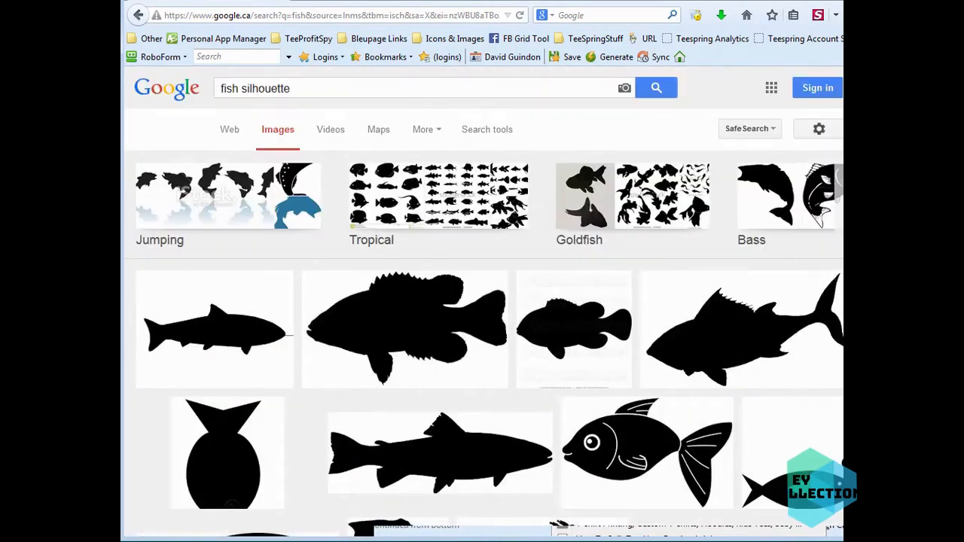
drag(337, 95, 199, 96)
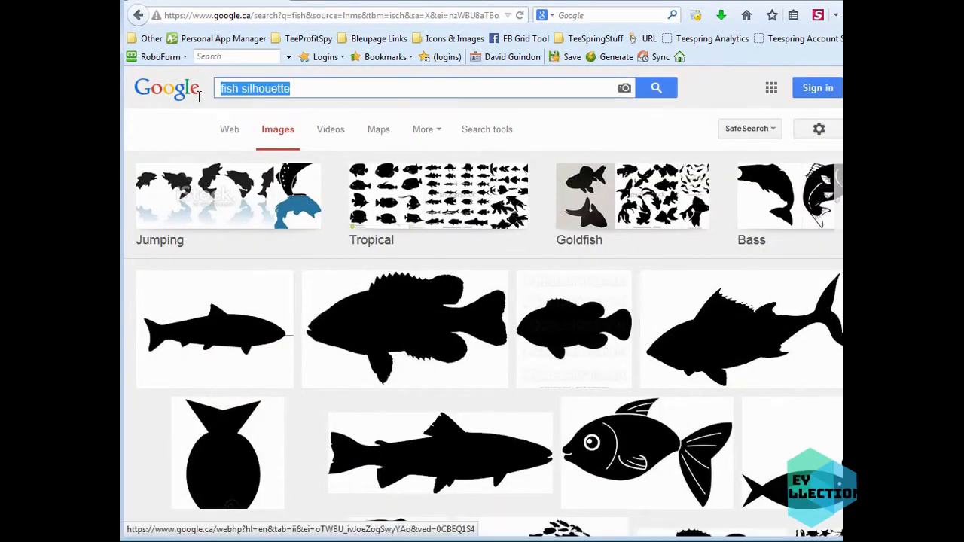
text(fish hook hear)
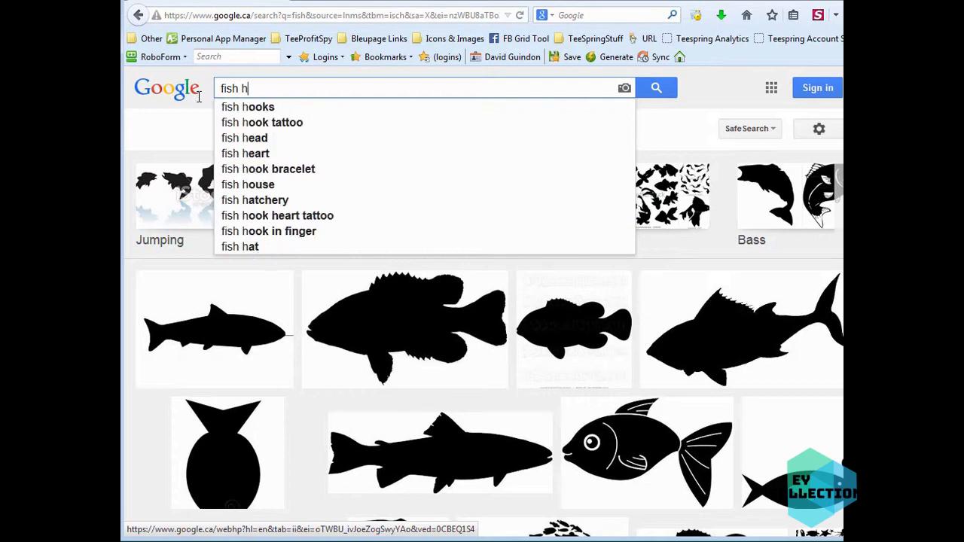
text(t)
key(Return)
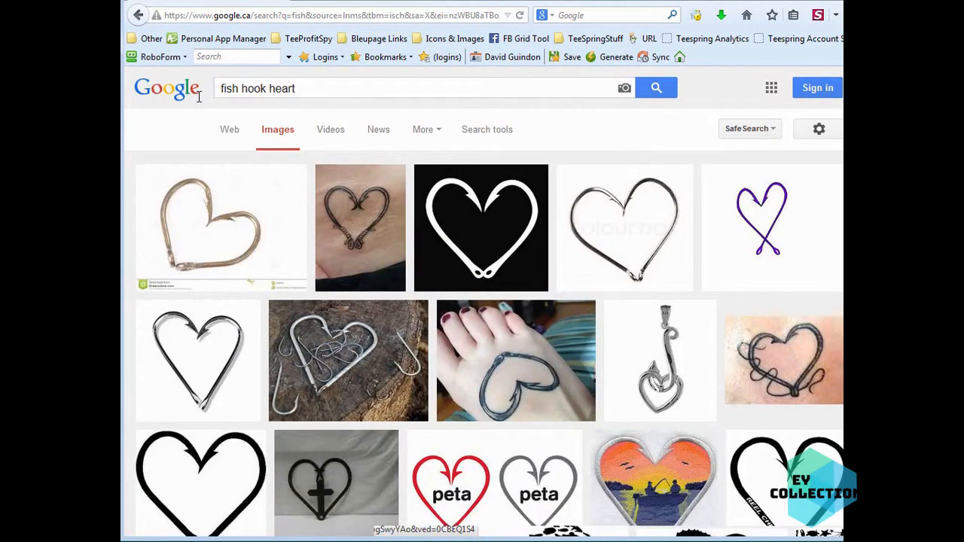
Open the purple crossed fishing hook heart from clker.com and save the image as fishing-hook-heart.svg in the Example folder.
click(723, 223)
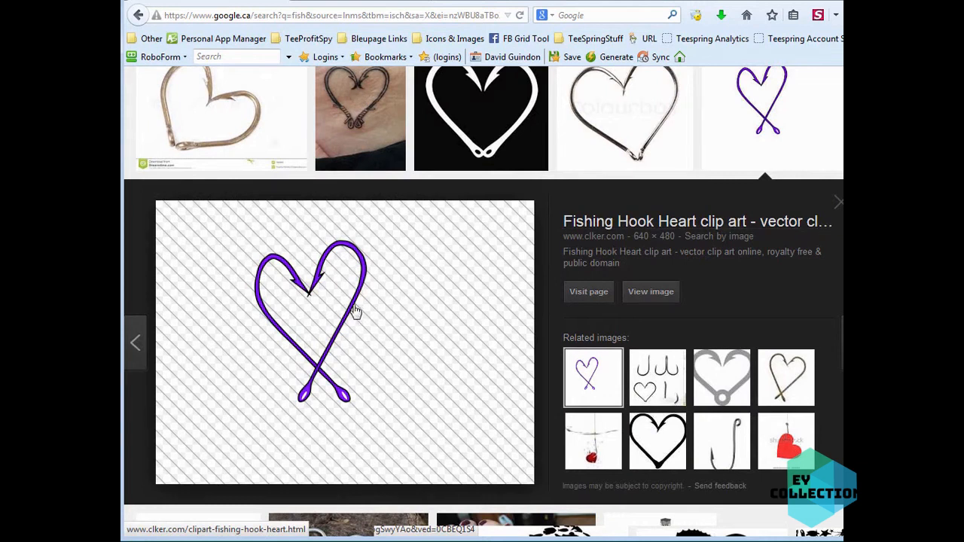
right_click(320, 367)
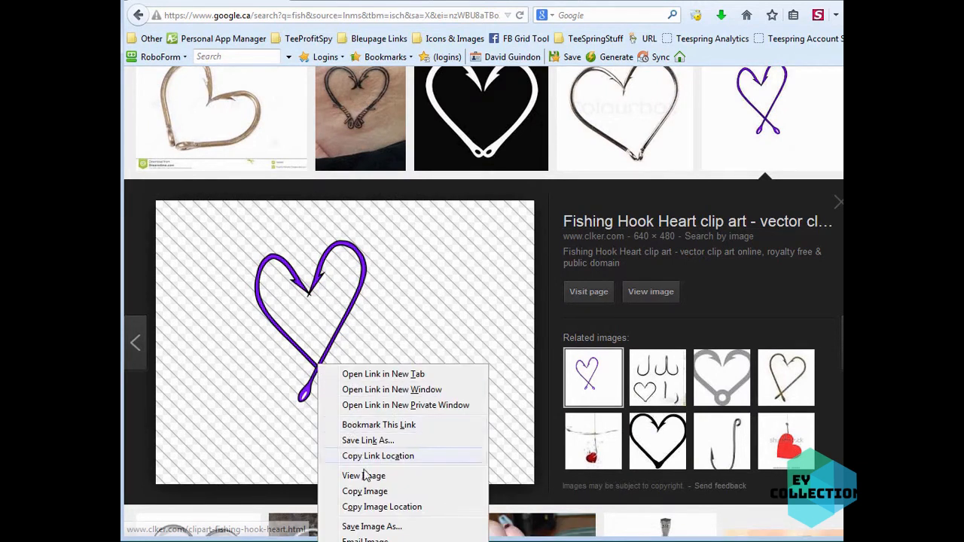
click(369, 526)
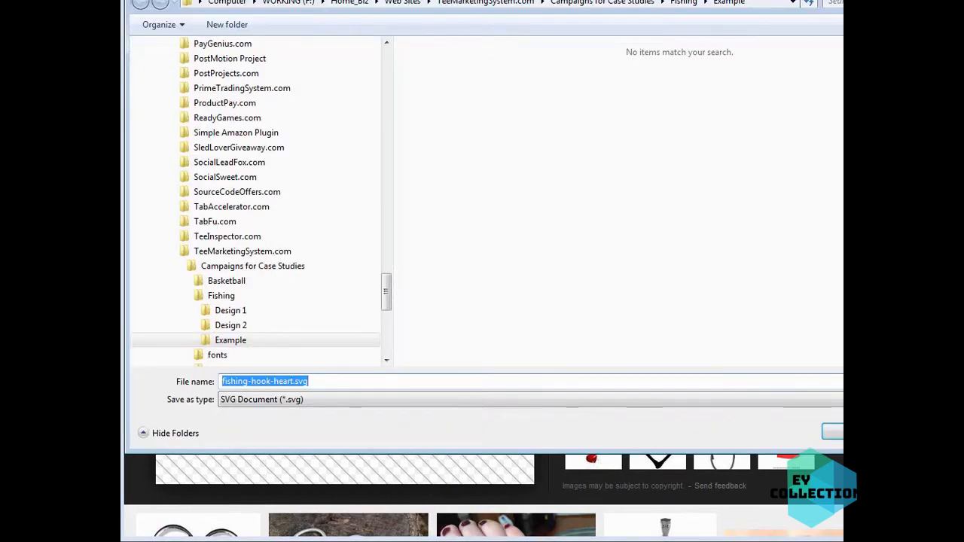
click(832, 432)
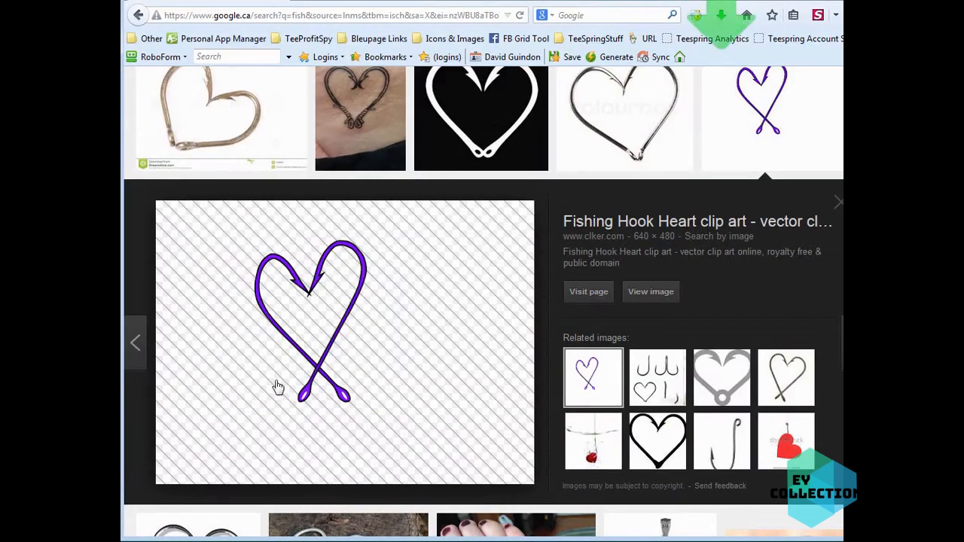
Check which file types are offered for saving the purple hook heart image.
right_click(313, 368)
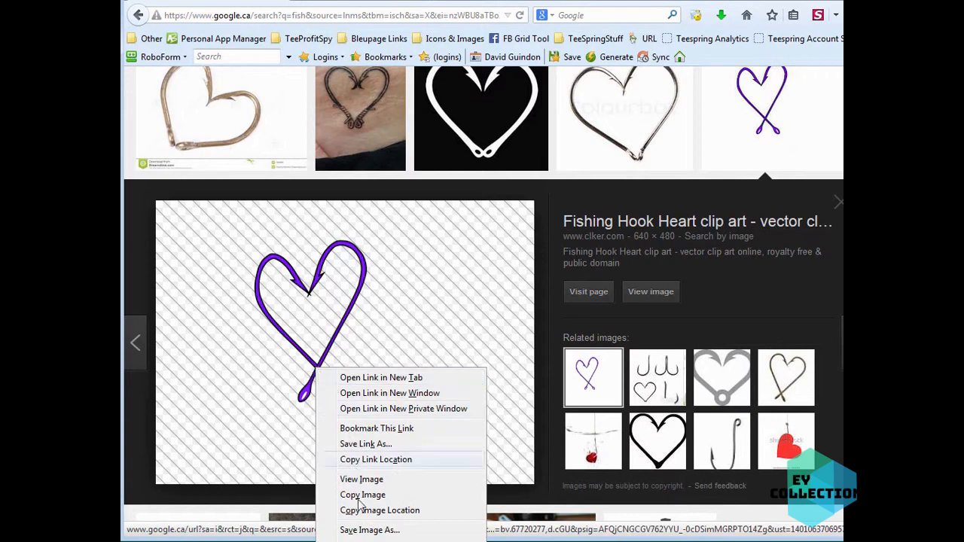
click(363, 530)
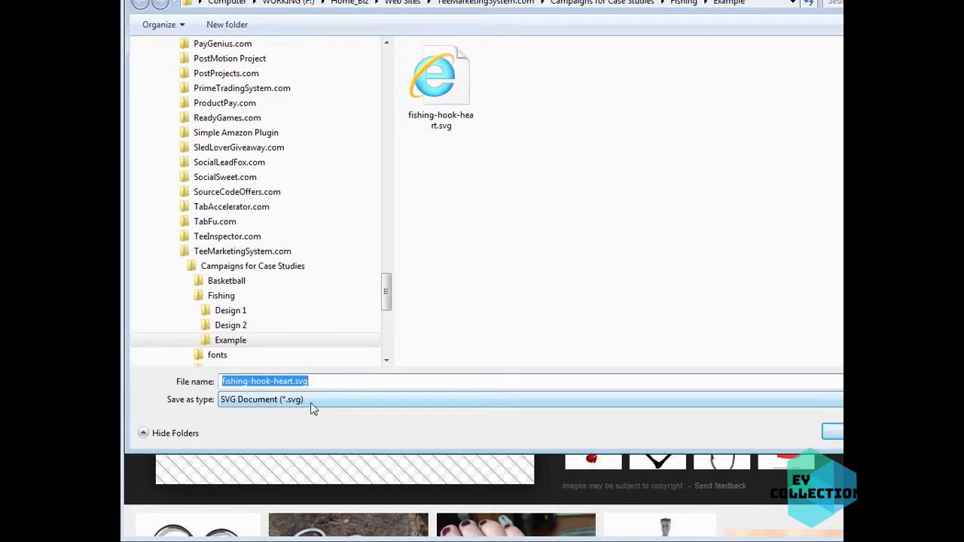
click(352, 404)
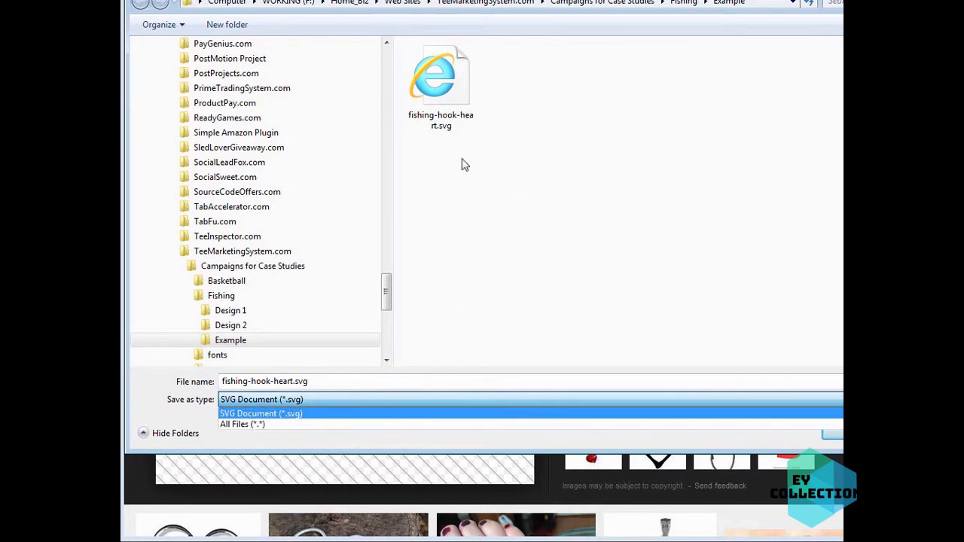
click(541, 414)
key(Return)
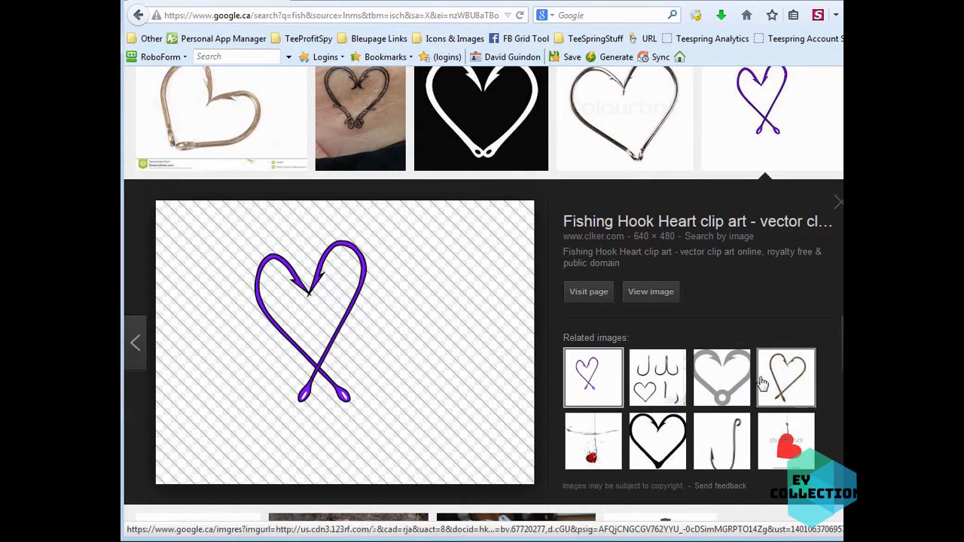
Copy the address of the fish hook heart image results and open it in Chrome.
scroll(433, 350, down, 5)
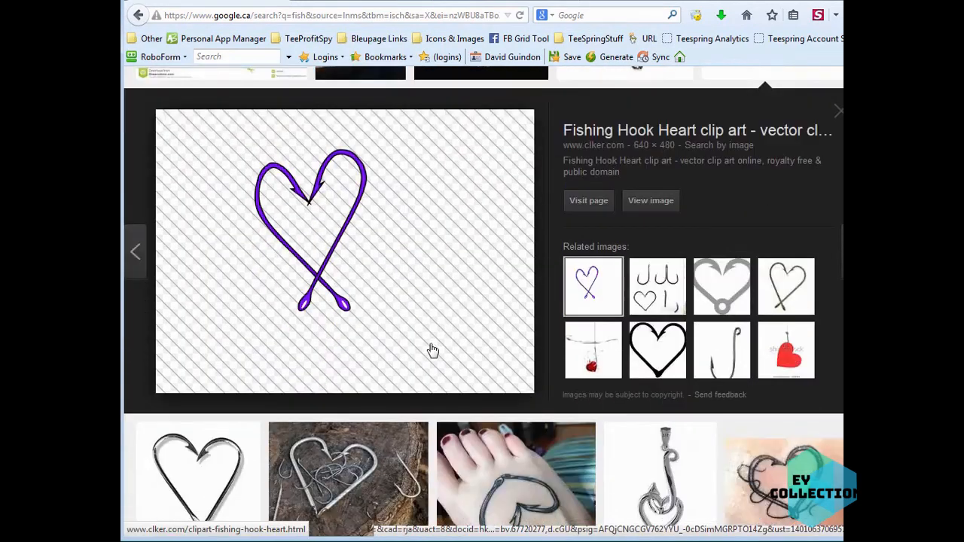
scroll(434, 350, up, 3)
scroll(433, 351, up, 1)
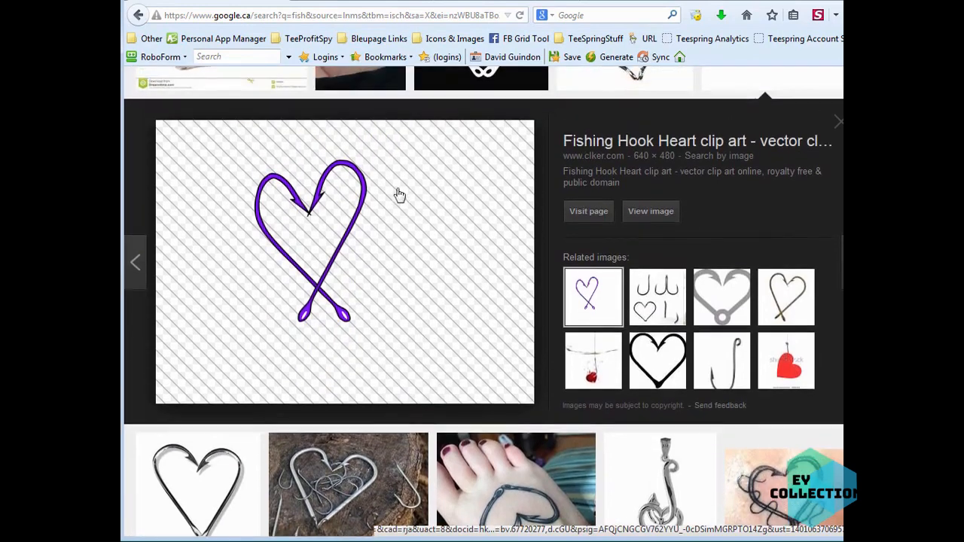
click(427, 16)
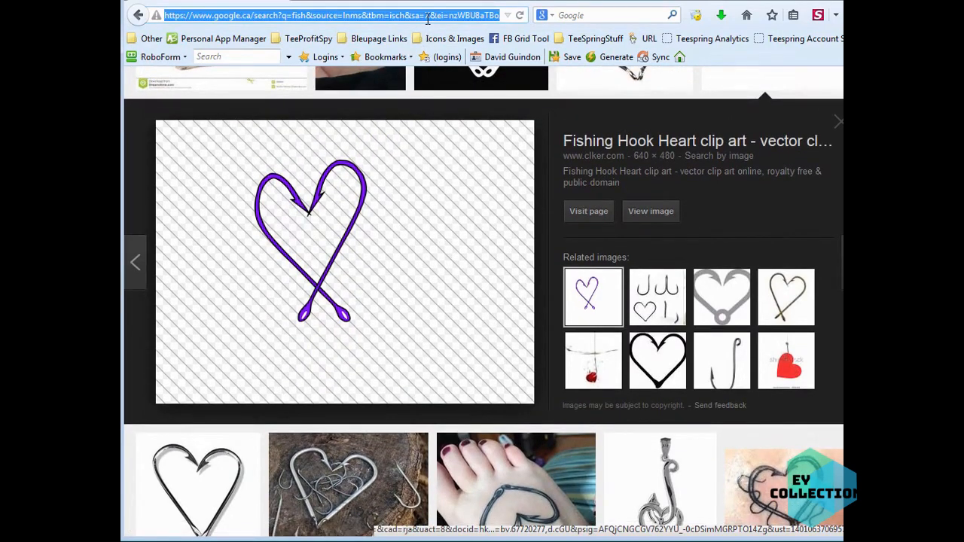
right_click(427, 16)
click(459, 63)
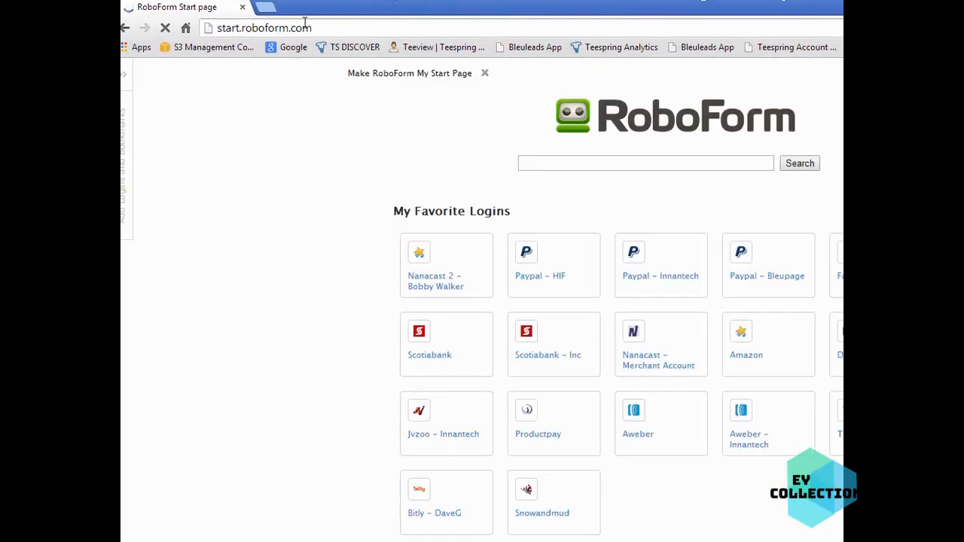
click(338, 28)
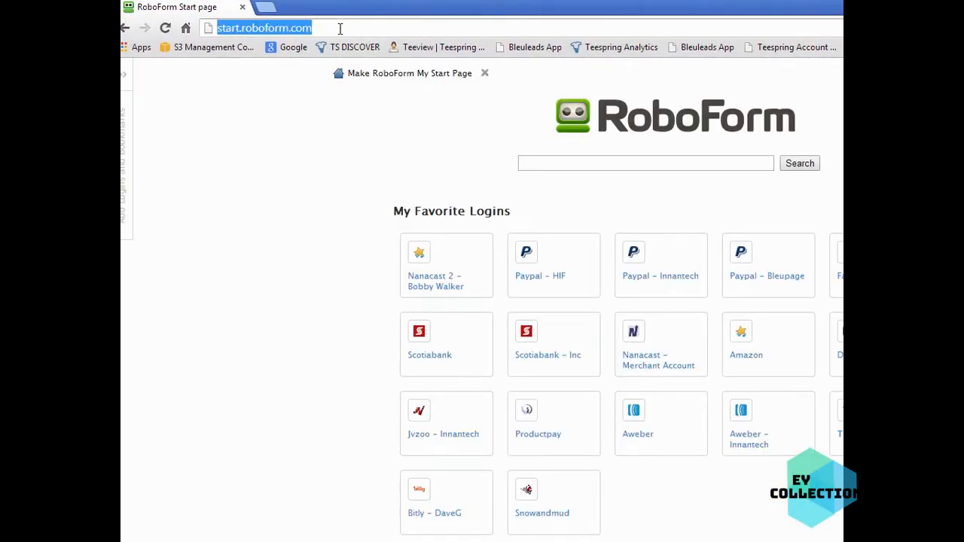
right_click(339, 29)
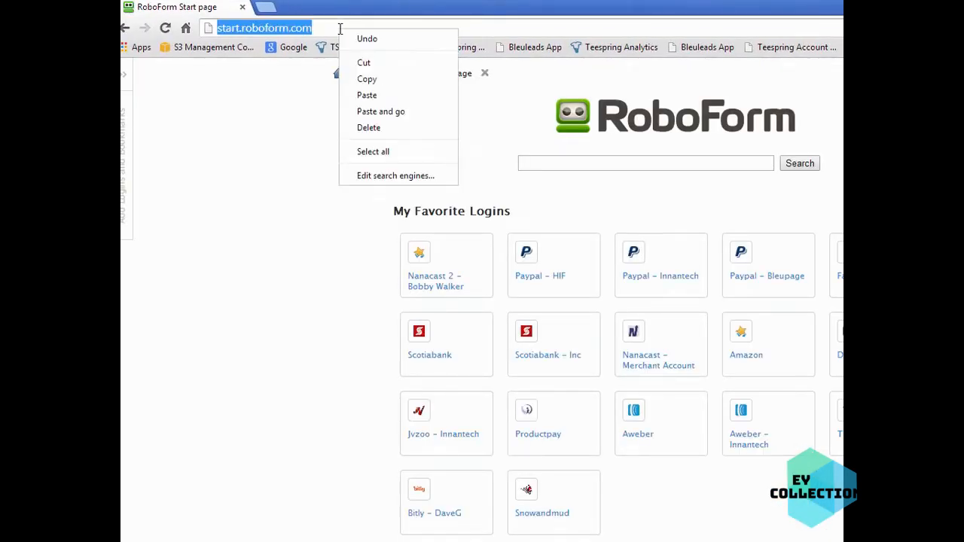
click(368, 95)
key(Return)
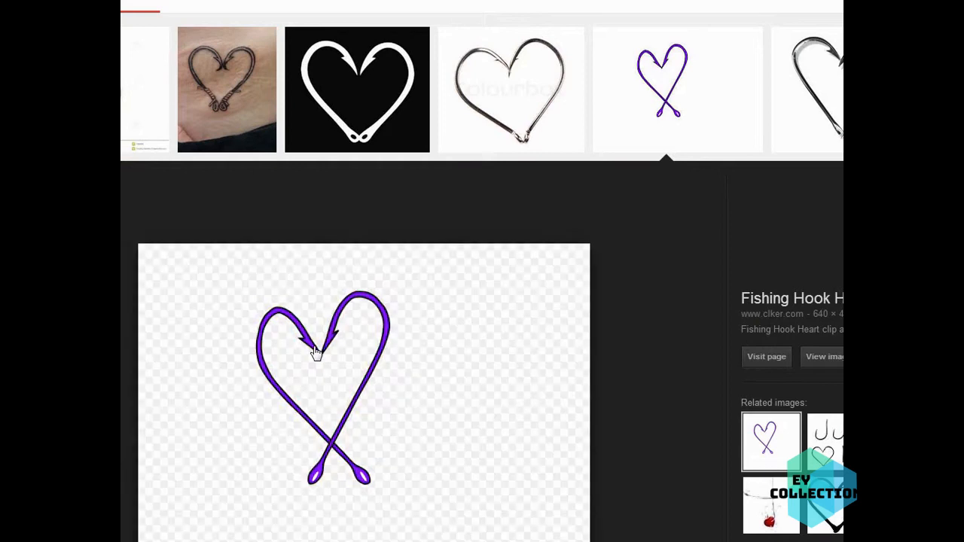
Save the purple hook heart image from Chrome under the file name fishing-hook-heart.png.
right_click(316, 352)
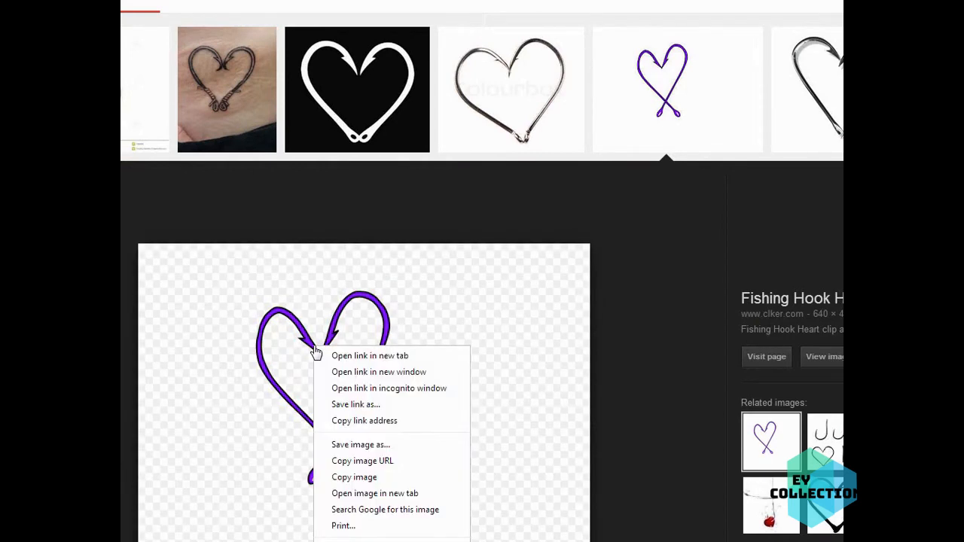
click(388, 445)
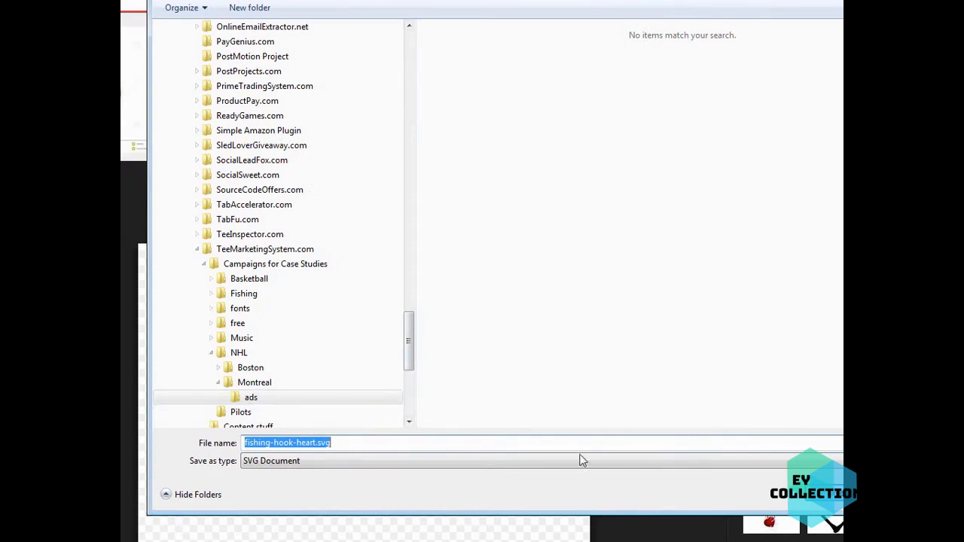
click(363, 445)
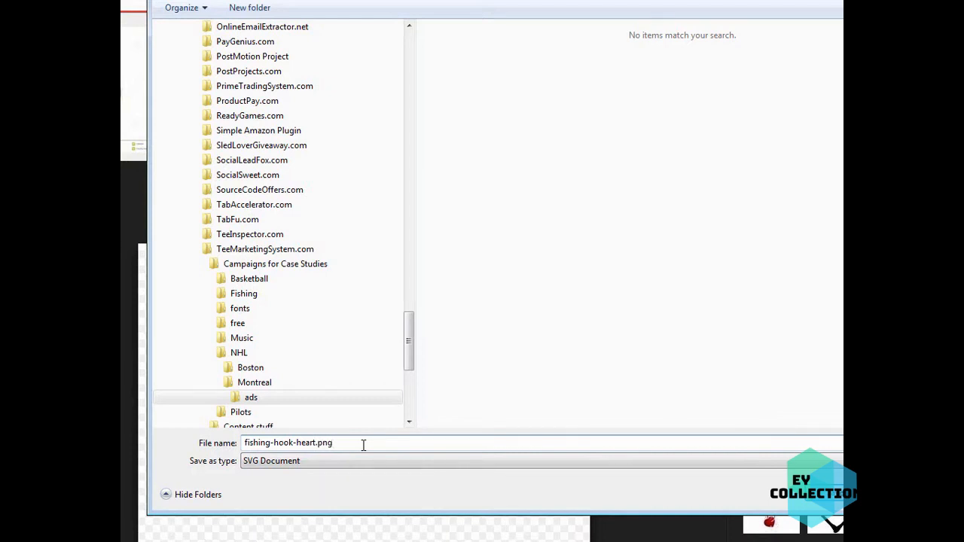
click(834, 497)
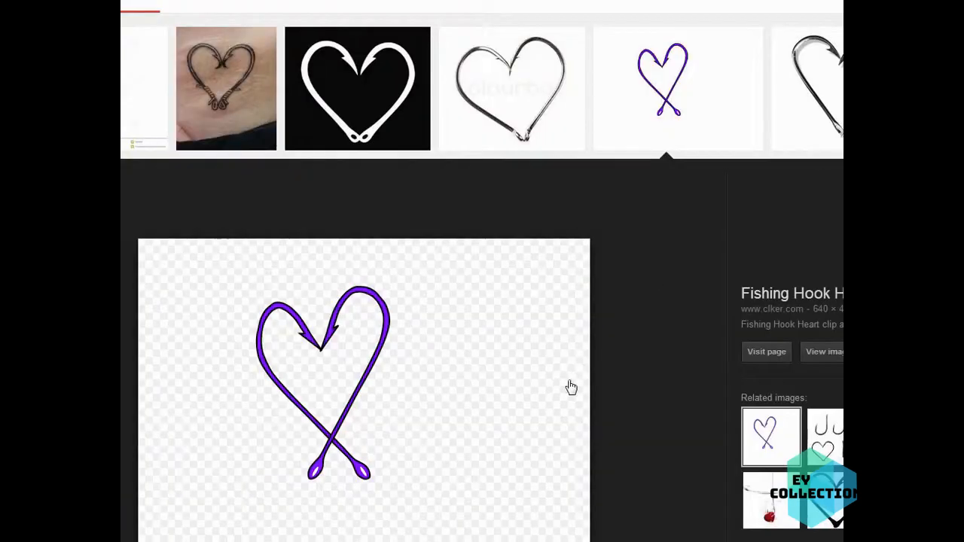
scroll(577, 368, down, 1)
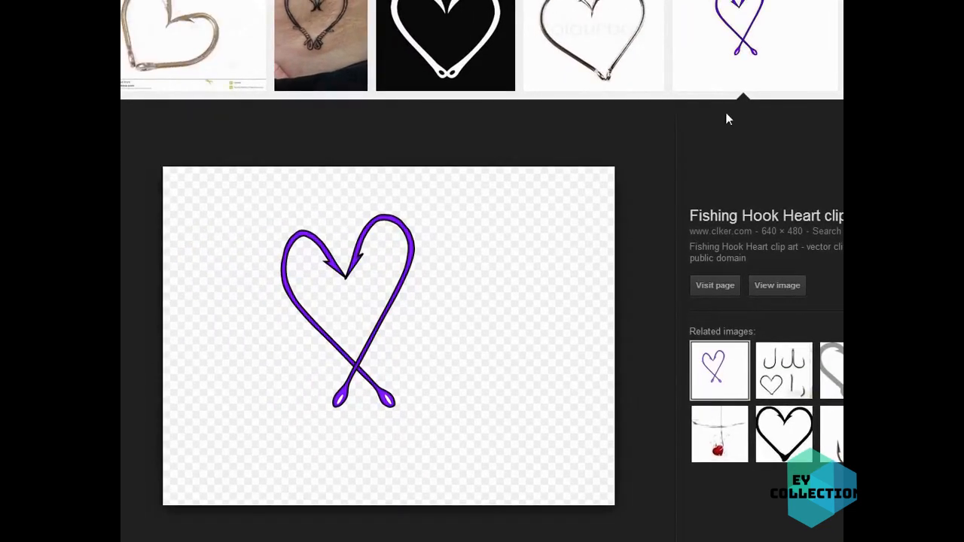
scroll(746, 143, up, 1)
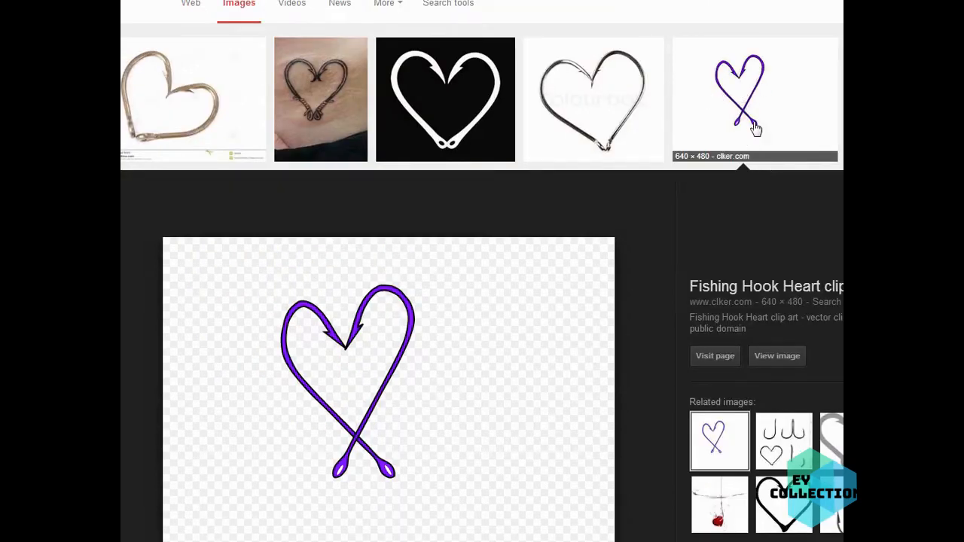
scroll(423, 376, down, 1)
scroll(423, 376, down, 2)
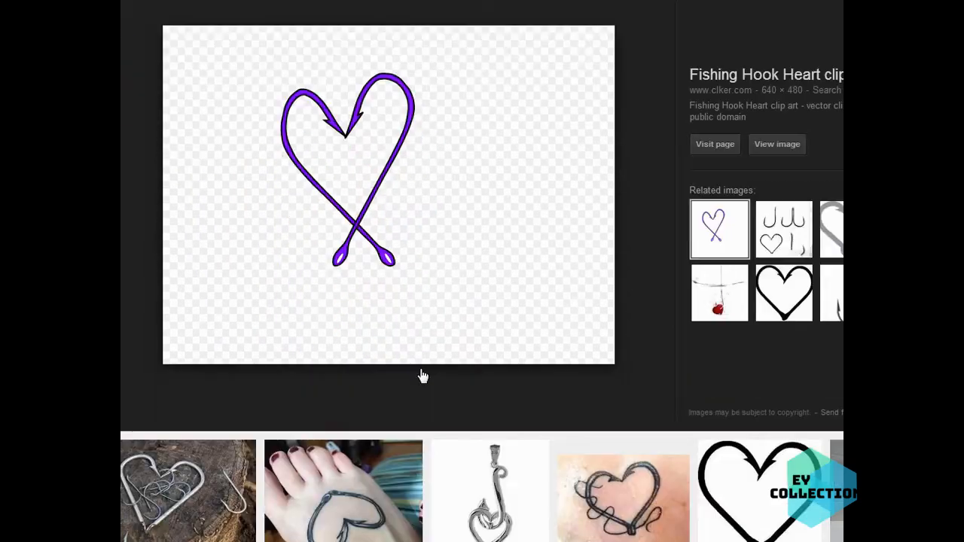
scroll(423, 376, up, 1)
scroll(520, 381, up, 1)
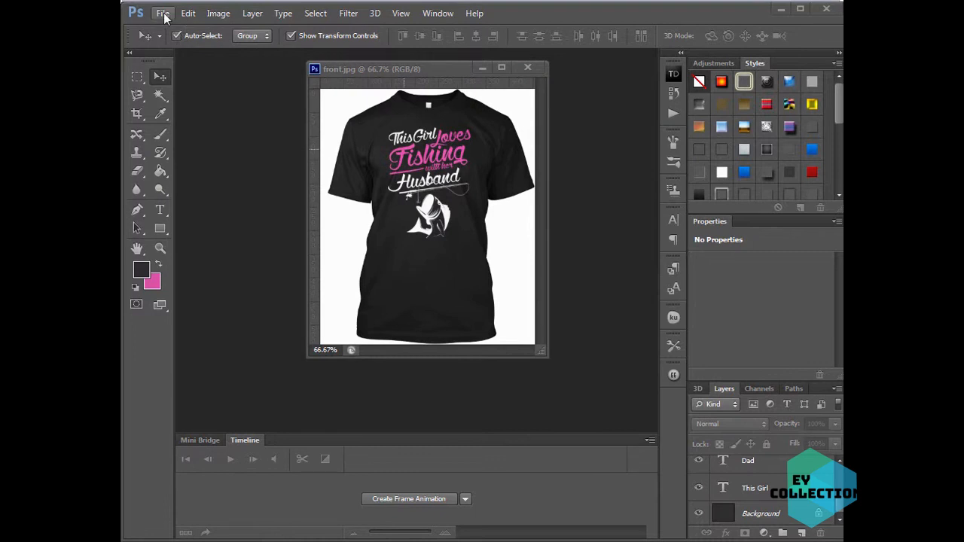
Create a new 5120 × 1600 pixel document from the Clipboard preset and paste the copied screenshot into it.
click(163, 17)
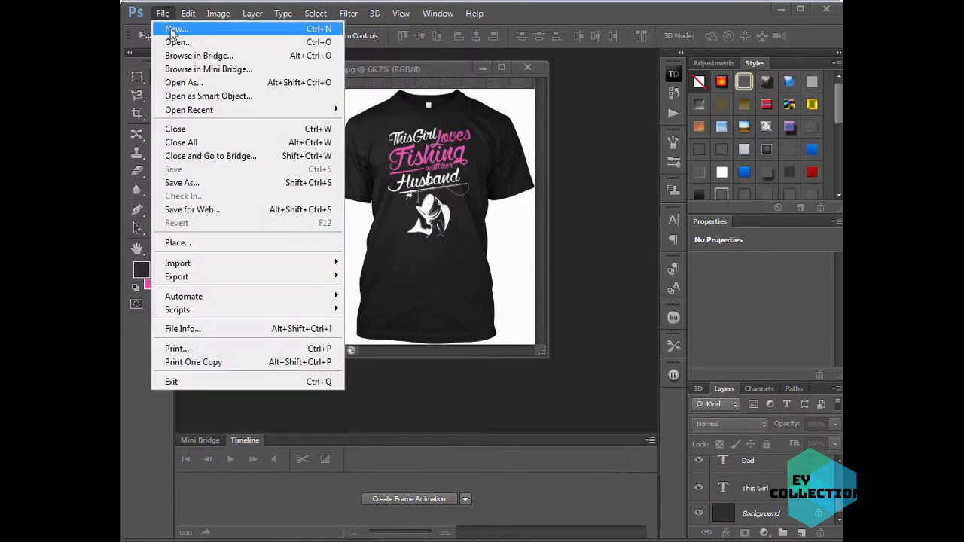
click(175, 28)
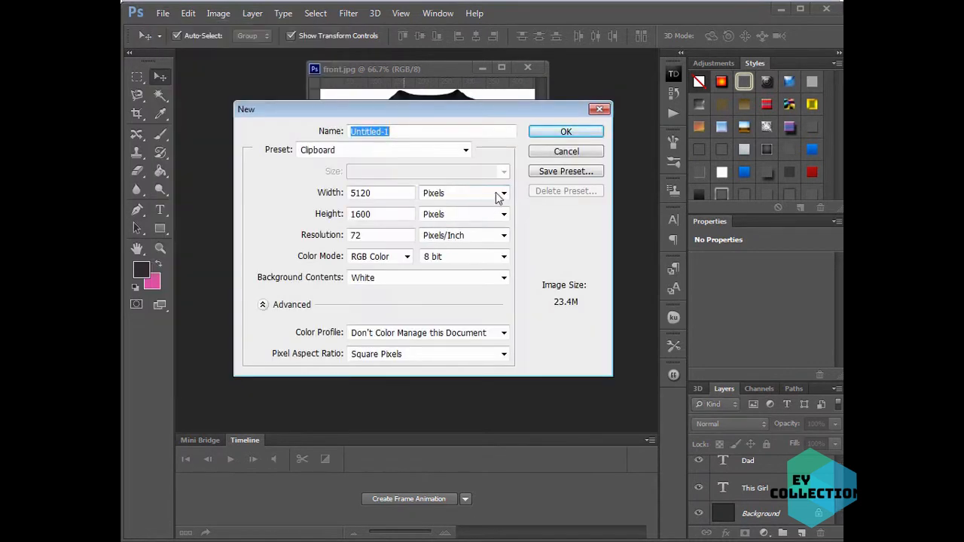
click(548, 133)
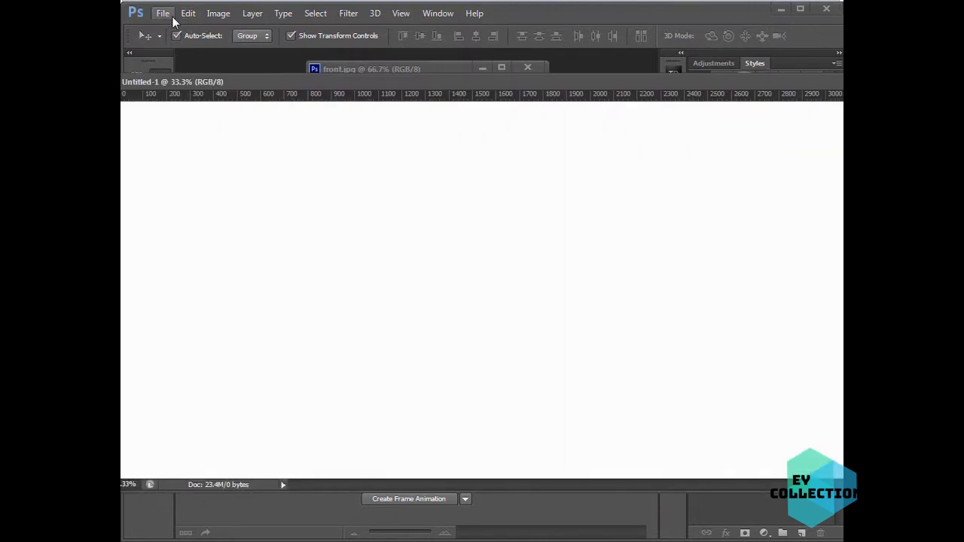
click(189, 14)
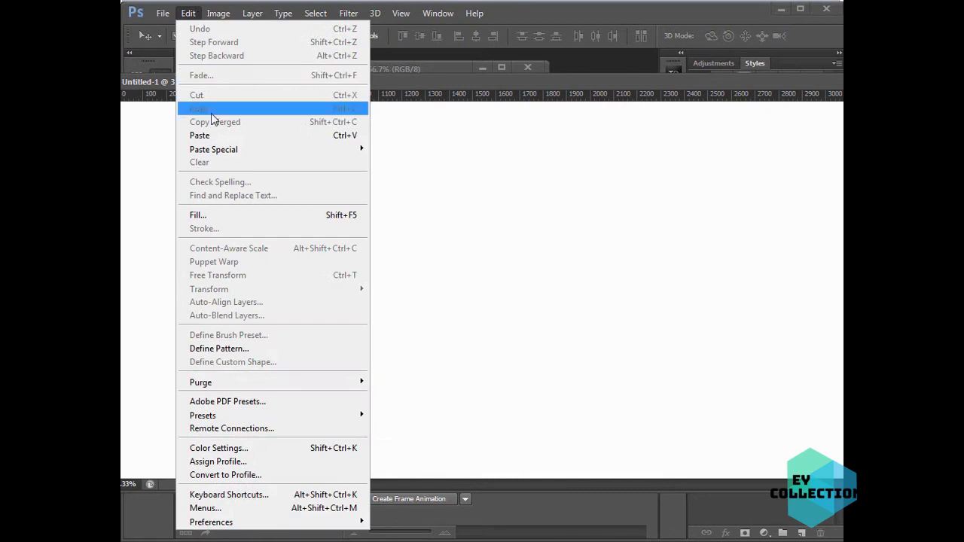
click(220, 136)
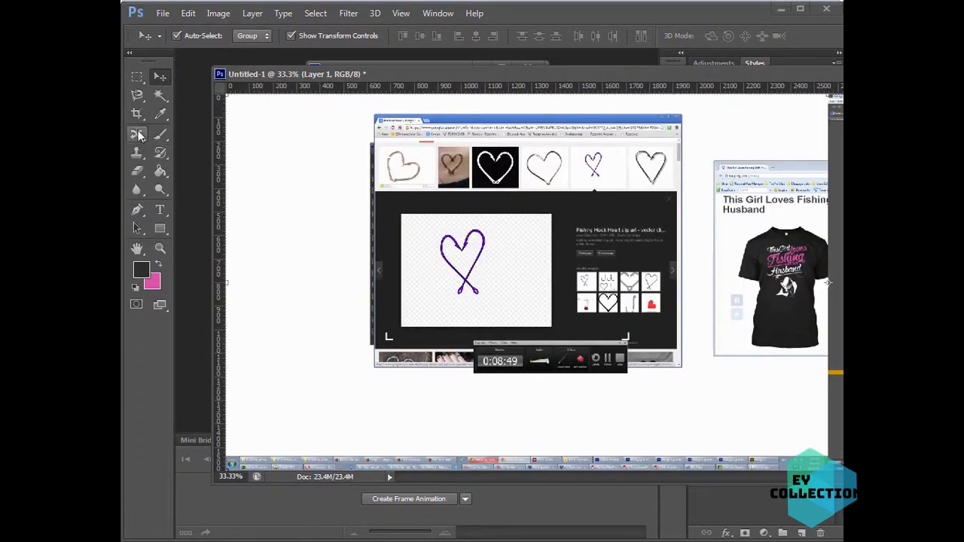
Crop the pasted screenshot tightly around the large purple fishing hook heart and view it at actual pixels.
click(136, 113)
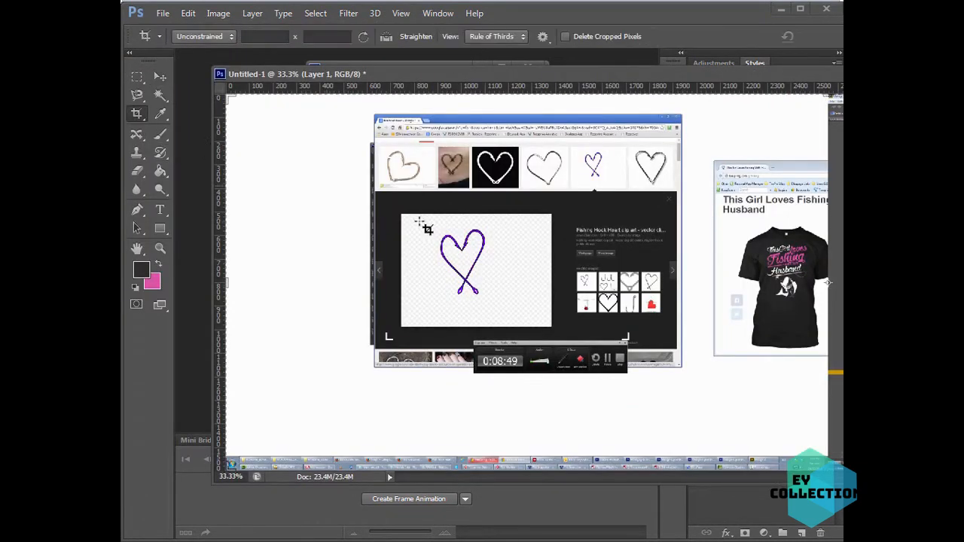
drag(430, 222, 491, 300)
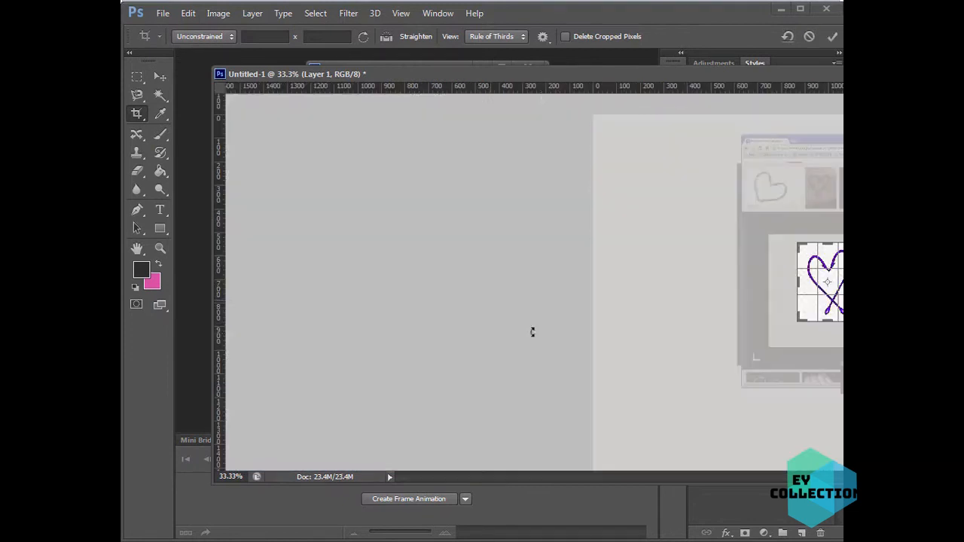
key(Return)
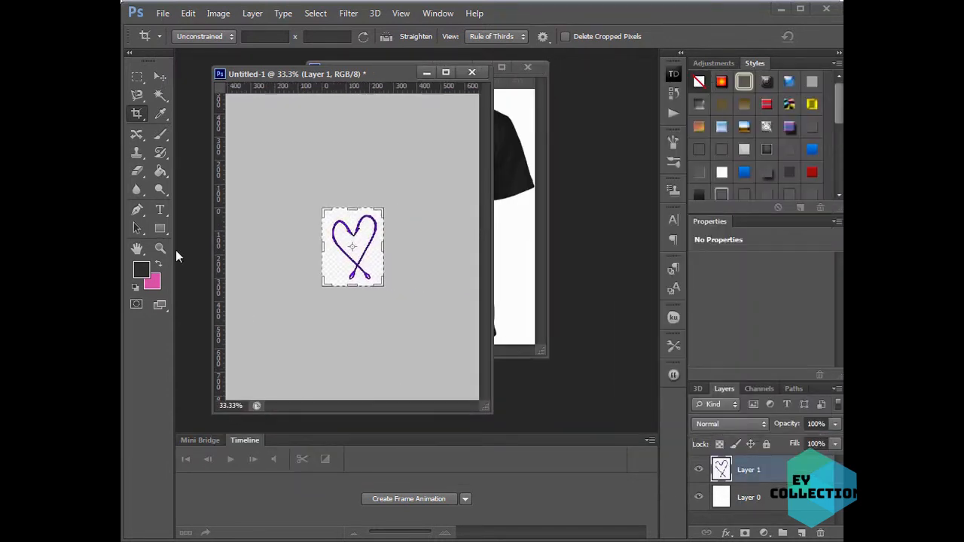
click(159, 248)
click(314, 243)
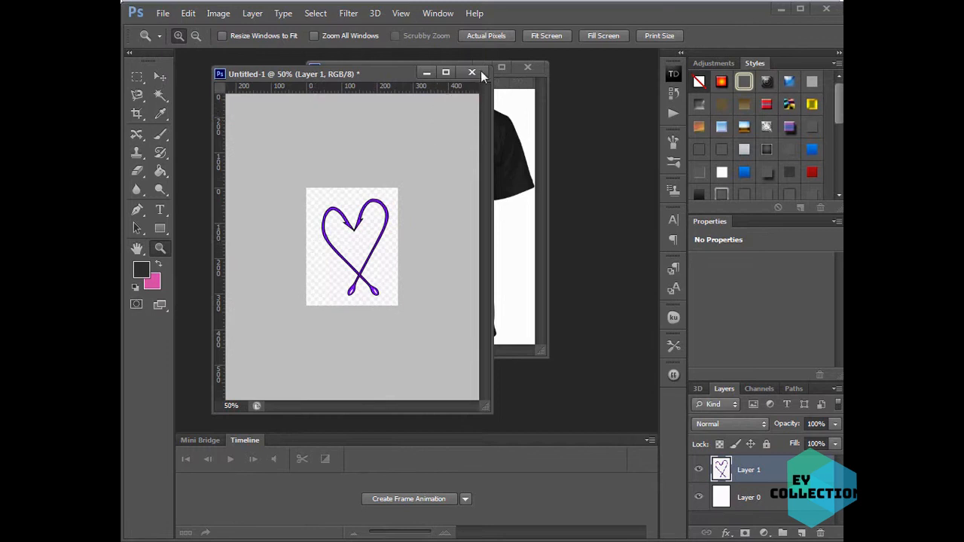
click(486, 38)
drag(485, 412, 603, 436)
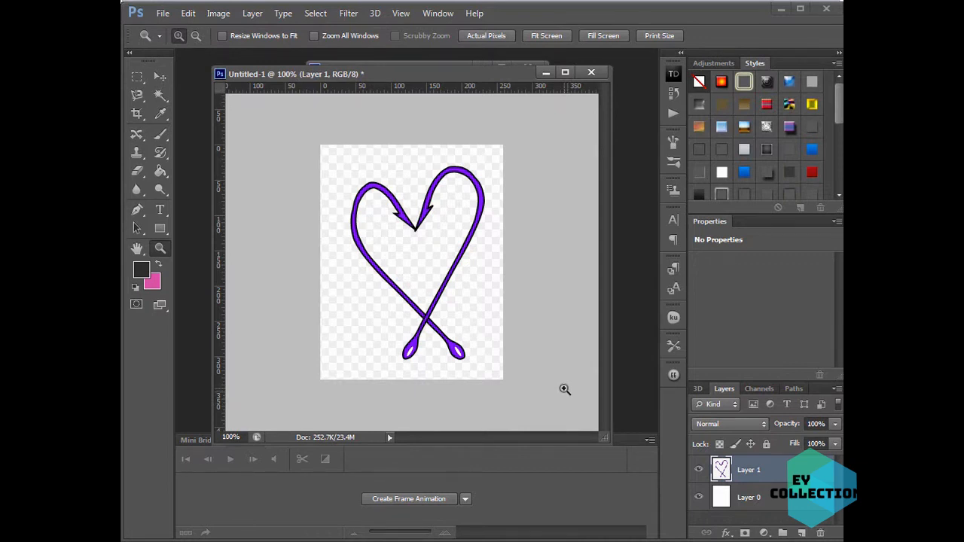
Try to select the purple fill of the heart's left hook with the Magic Wand.
click(160, 95)
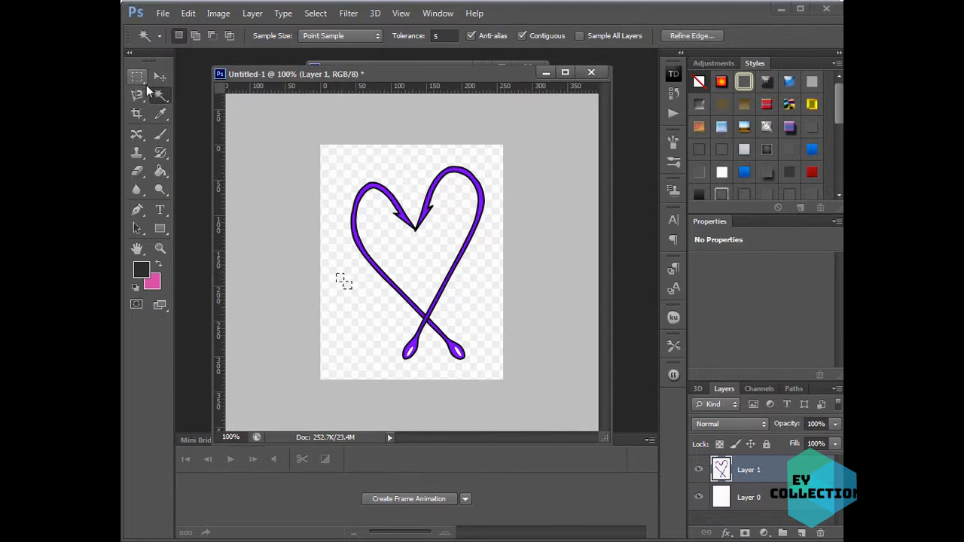
click(354, 217)
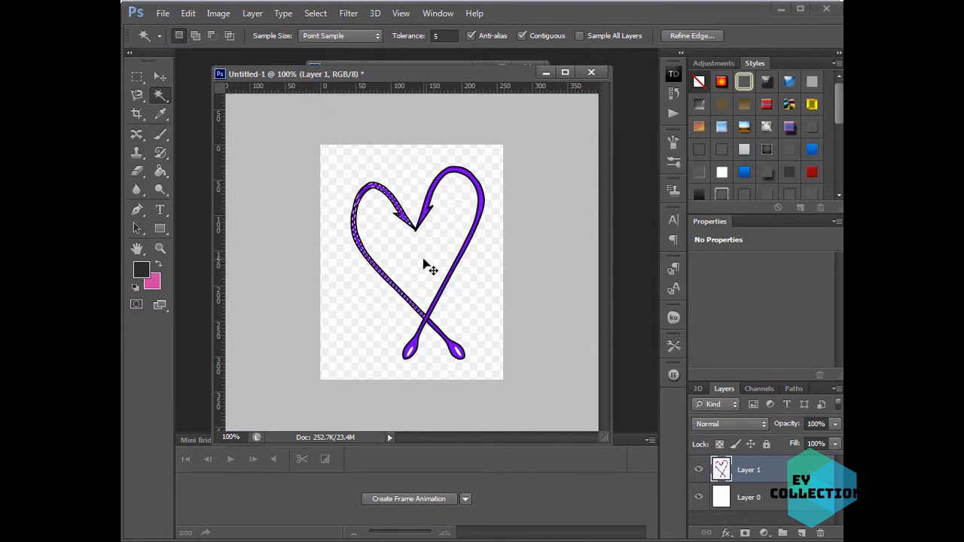
key(ctrl+d)
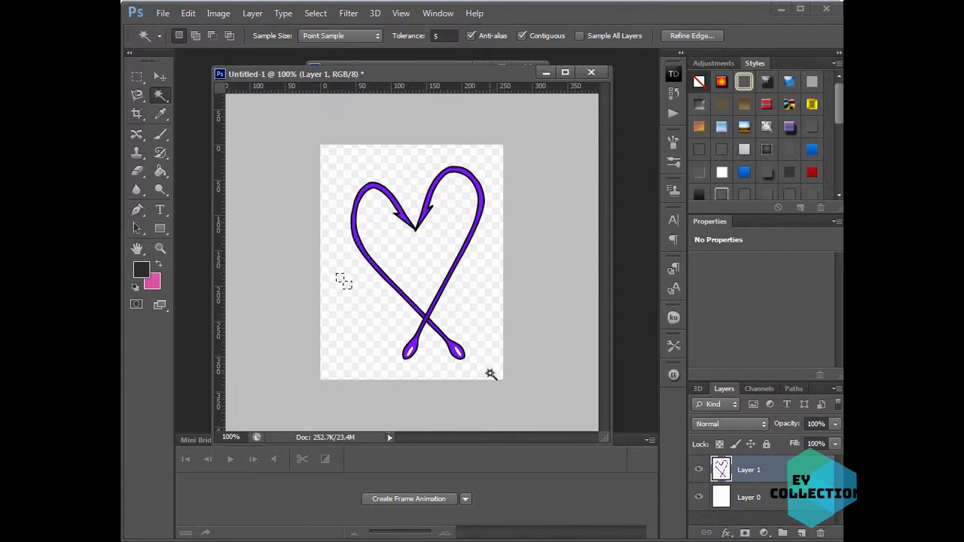
Clear the stray background selection and select the hook heart along its entire outer outline with the Magnetic Lasso.
click(160, 248)
click(422, 280)
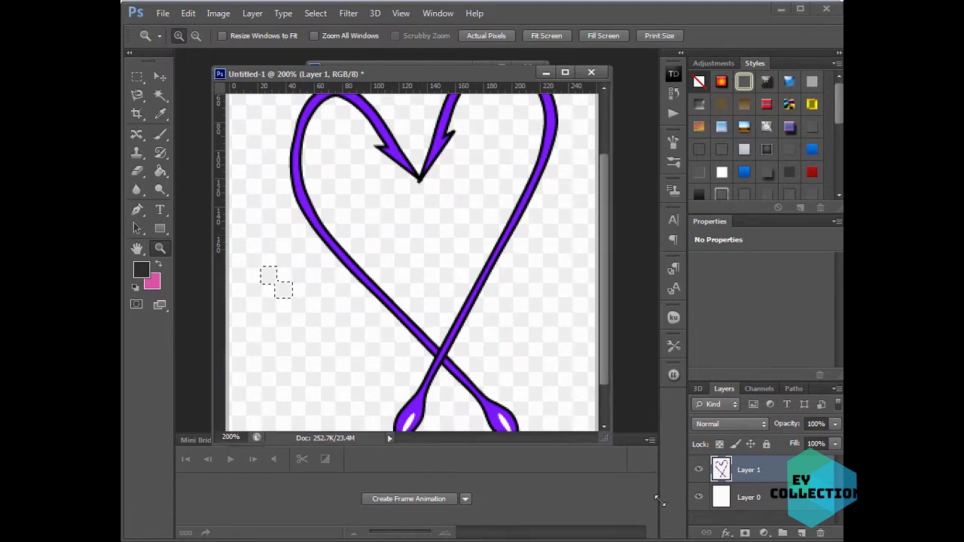
drag(610, 444, 711, 541)
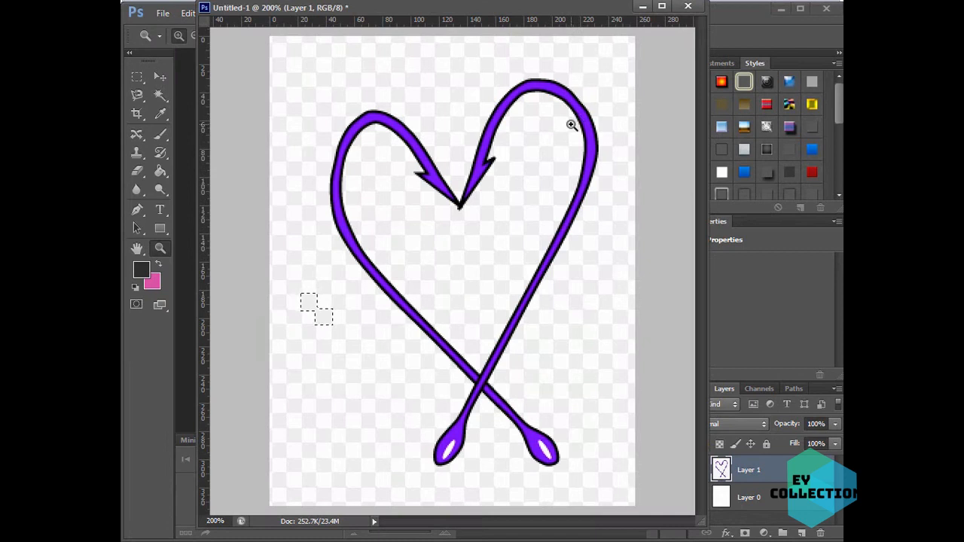
click(168, 79)
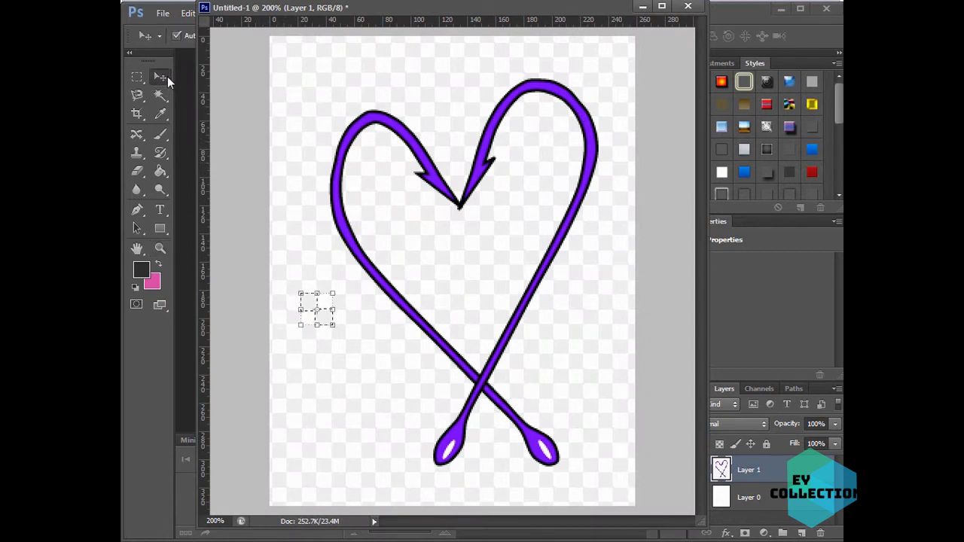
key(ctrl+d)
click(165, 95)
click(136, 95)
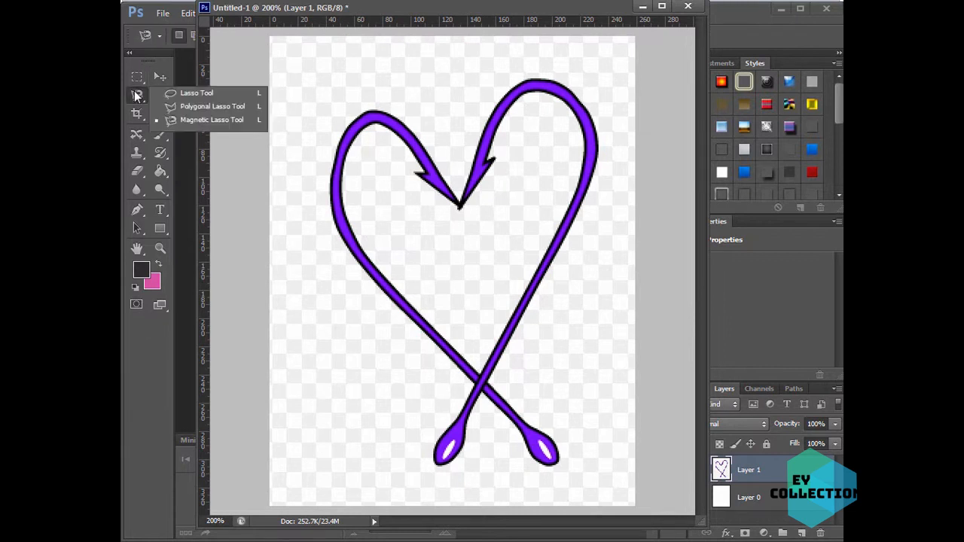
click(209, 122)
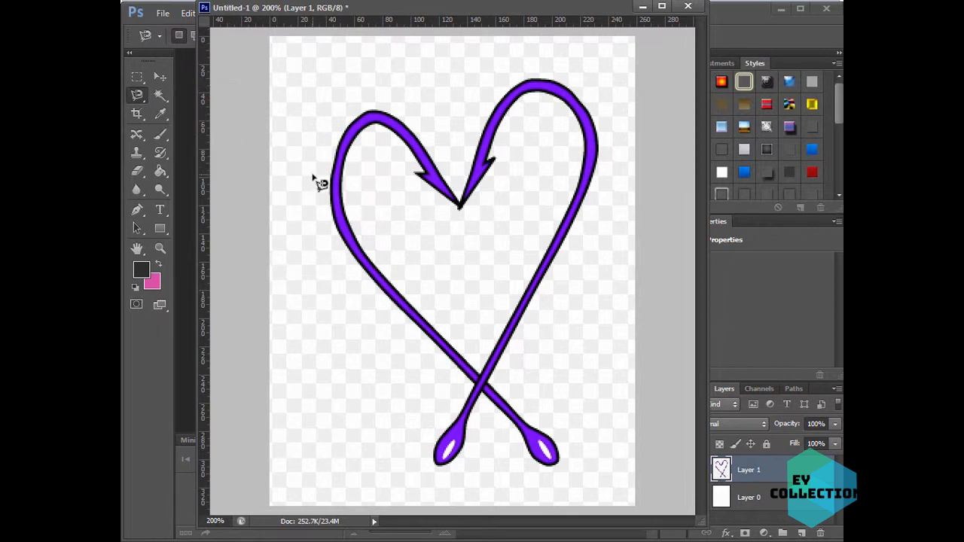
click(336, 164)
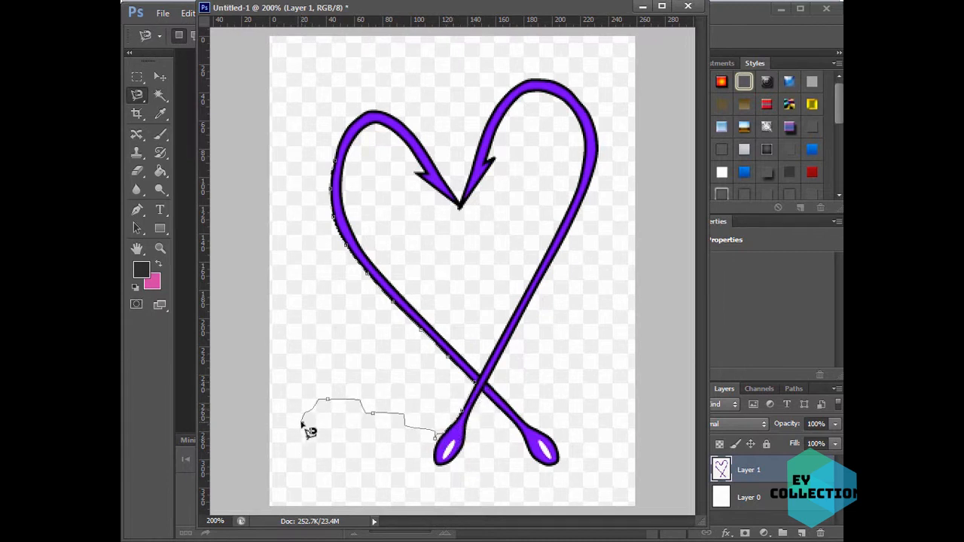
key(Delete)
key(Delete)
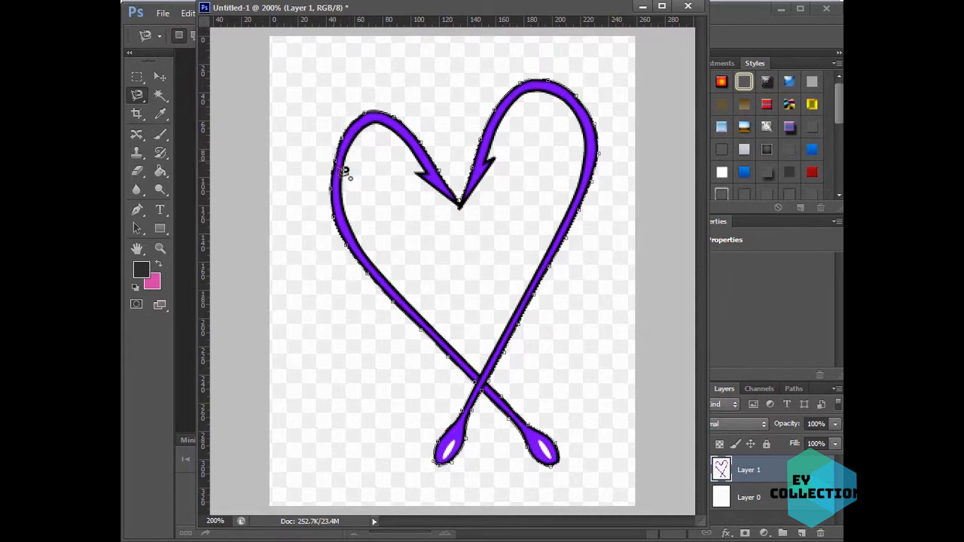
click(345, 171)
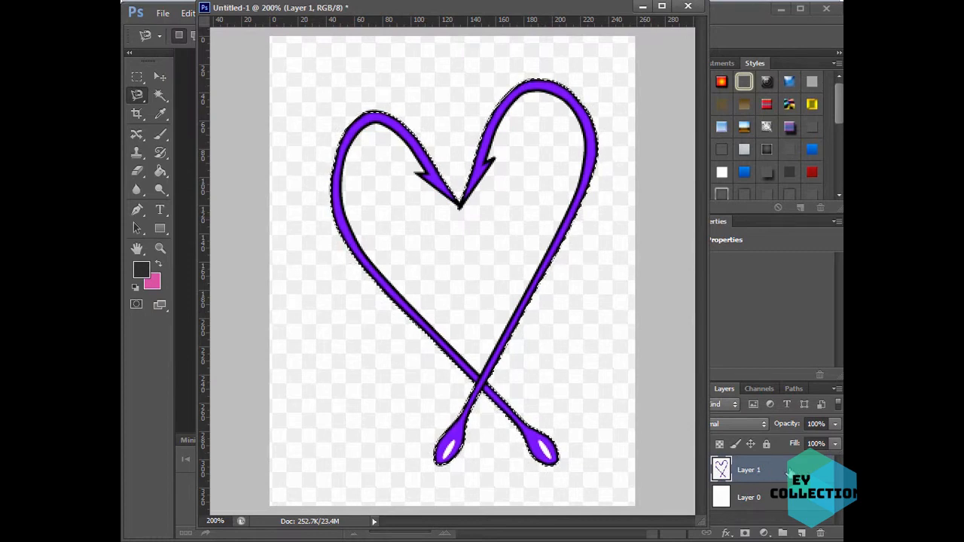
Copy the selected heart to a new layer and hide Layer 1 and Layer 0 beneath it.
key(ctrl+j)
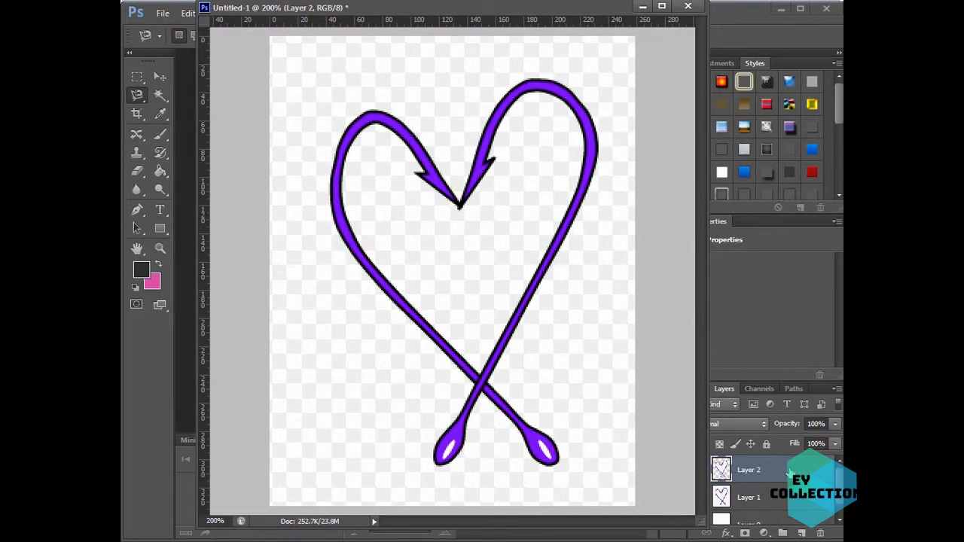
click(803, 503)
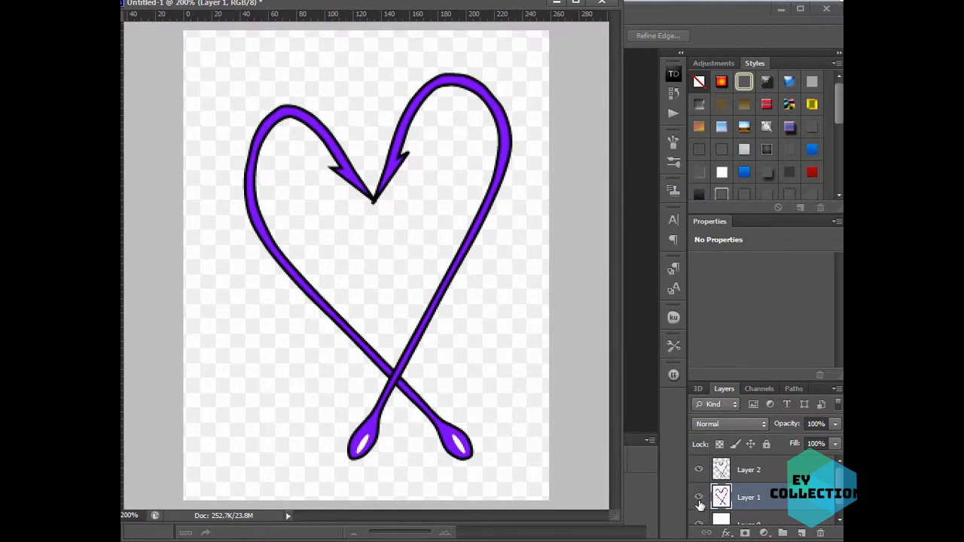
click(699, 500)
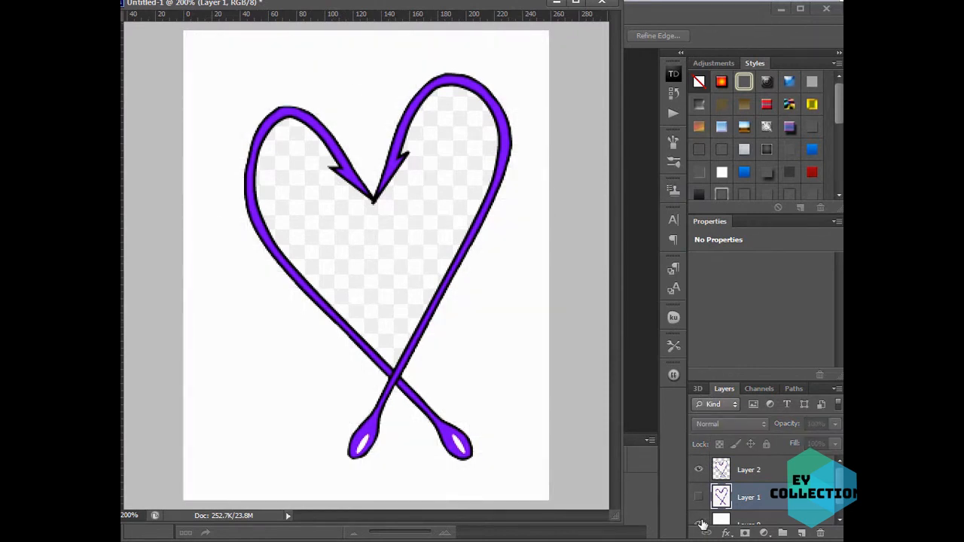
scroll(743, 503, down, 1)
click(700, 512)
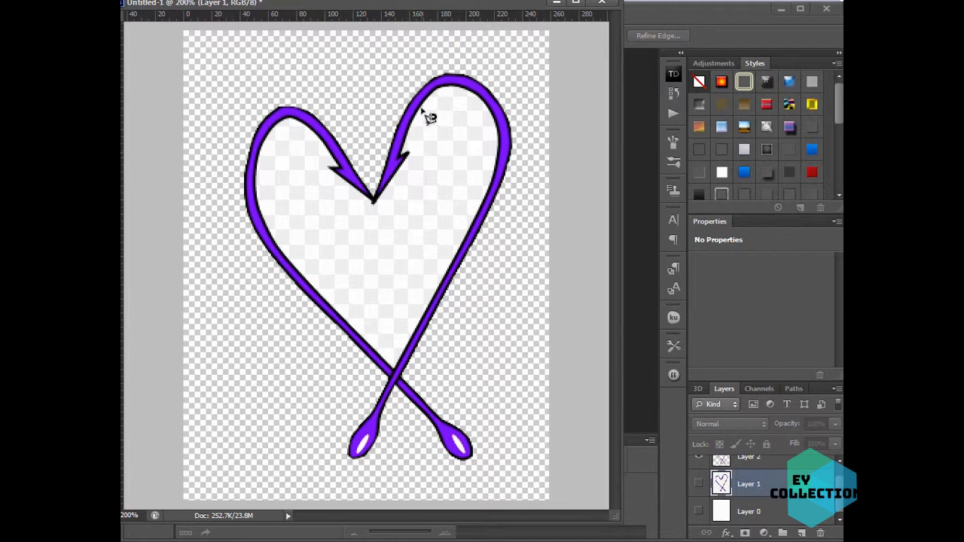
Trace the inner area of the heart with the Magnetic Lasso and delete its checkered fill from Layer 2.
mouse_move(452, 92)
mouse_down()
mouse_move(482, 98)
mouse_move(506, 155)
mouse_move(477, 246)
mouse_move(405, 375)
mouse_move(276, 233)
mouse_move(266, 153)
mouse_move(284, 133)
mouse_move(297, 122)
mouse_move(339, 166)
mouse_up()
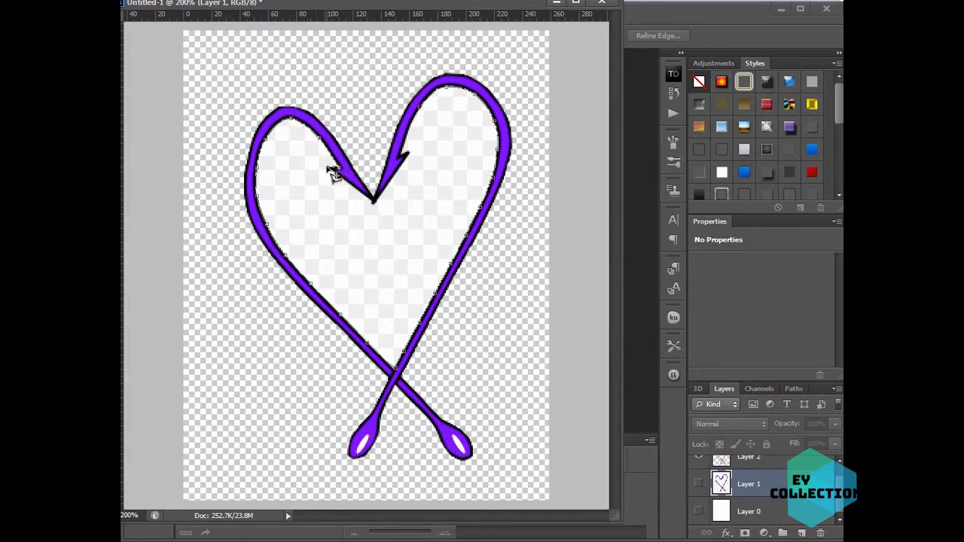
mouse_move(334, 172)
mouse_down()
mouse_move(373, 205)
mouse_move(416, 164)
mouse_up()
click(403, 155)
key(Return)
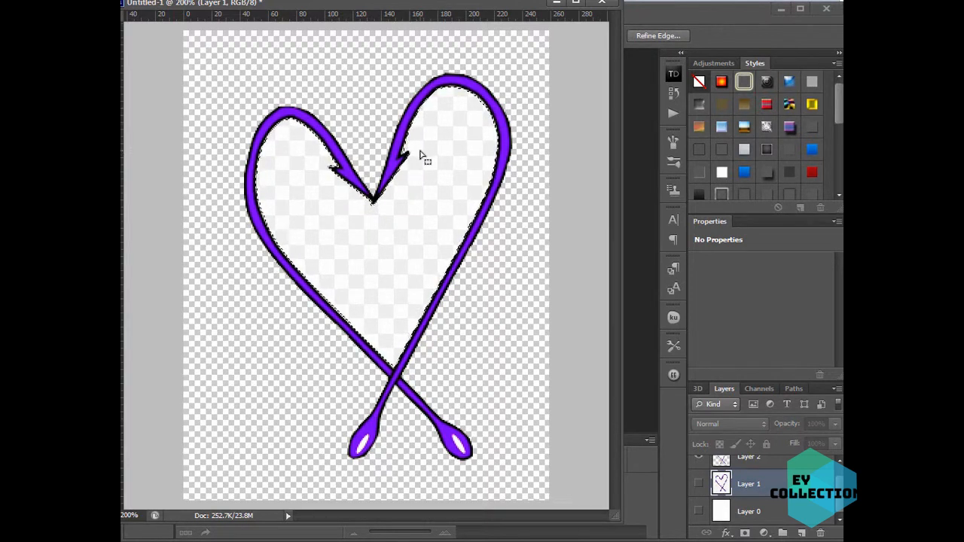
click(781, 464)
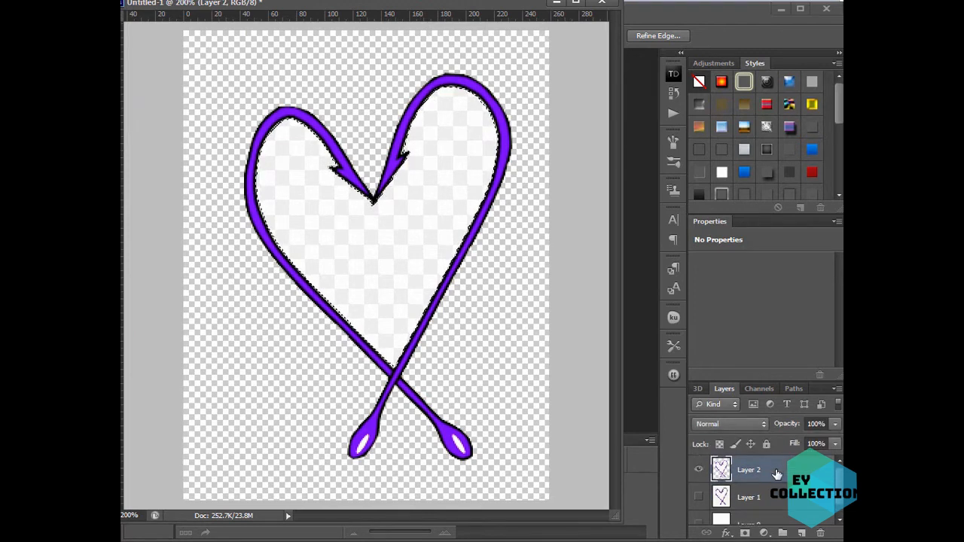
key(Delete)
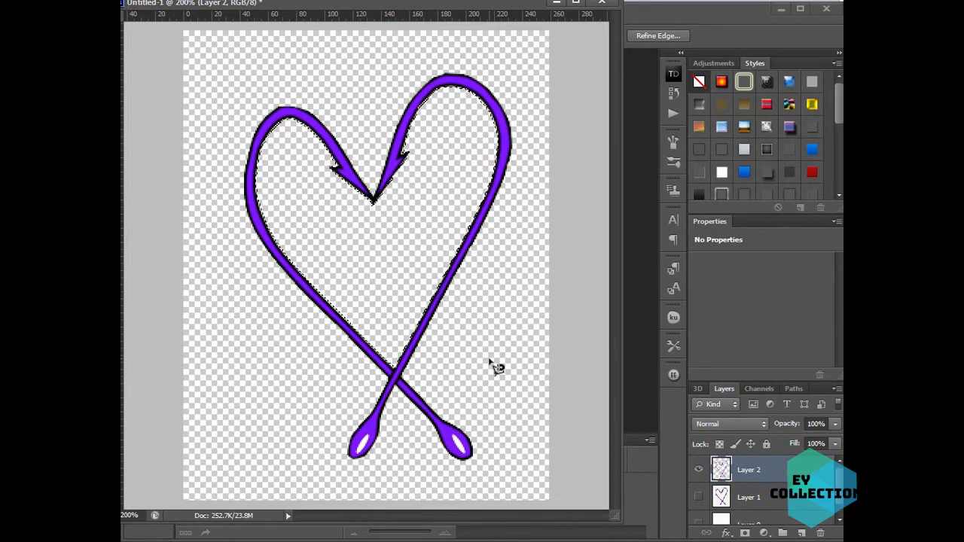
key(ctrl+d)
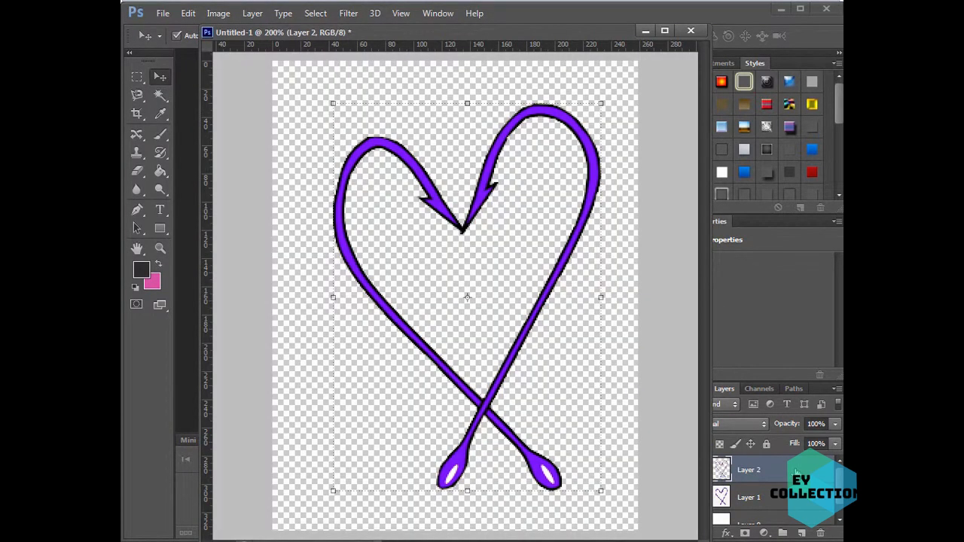
Use the Magic Wand to remove the white fill inside the two hook eyelets on Layer 2.
double_click(796, 472)
click(691, 184)
click(159, 95)
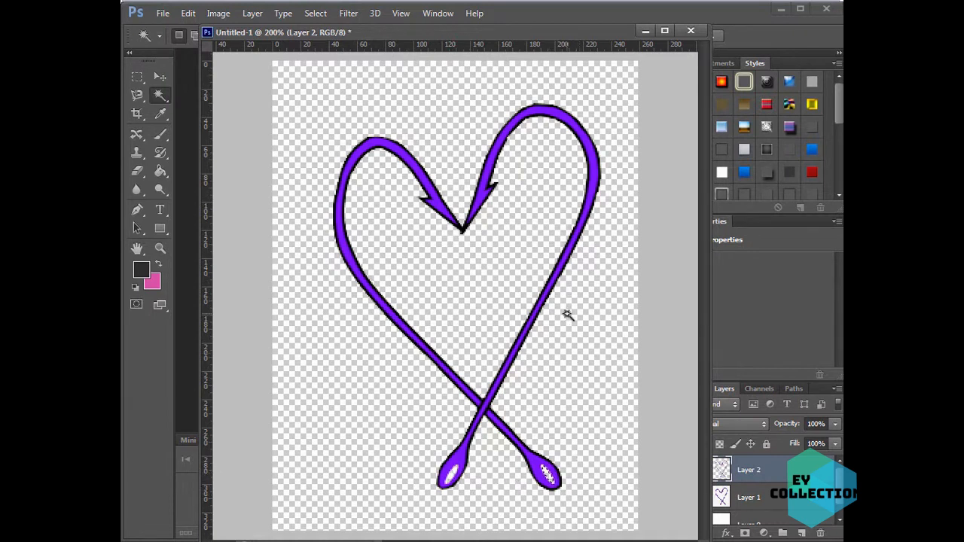
key(ctrl+d)
key(v)
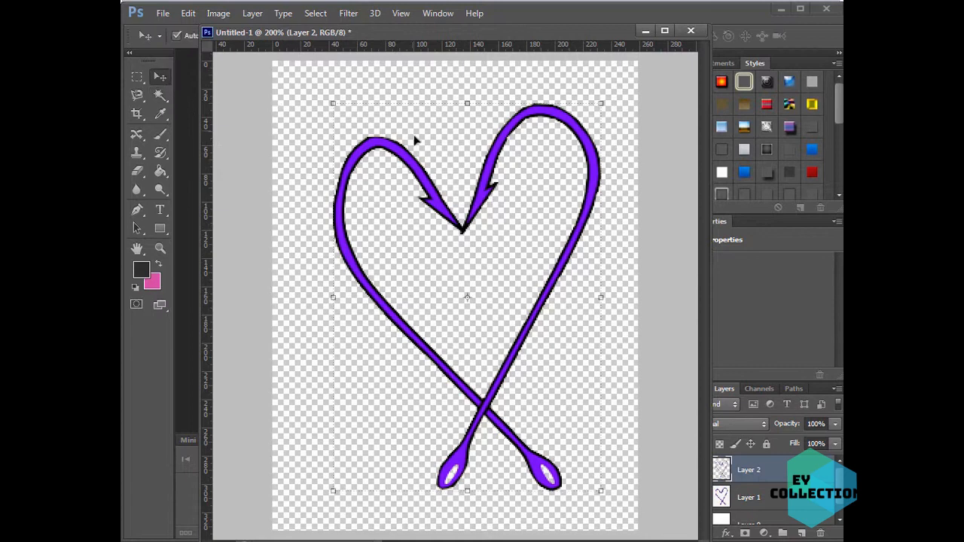
Copy the purple hook heart from Untitled-1 into the T-shirt design, placing it beside the word "Dad".
click(646, 31)
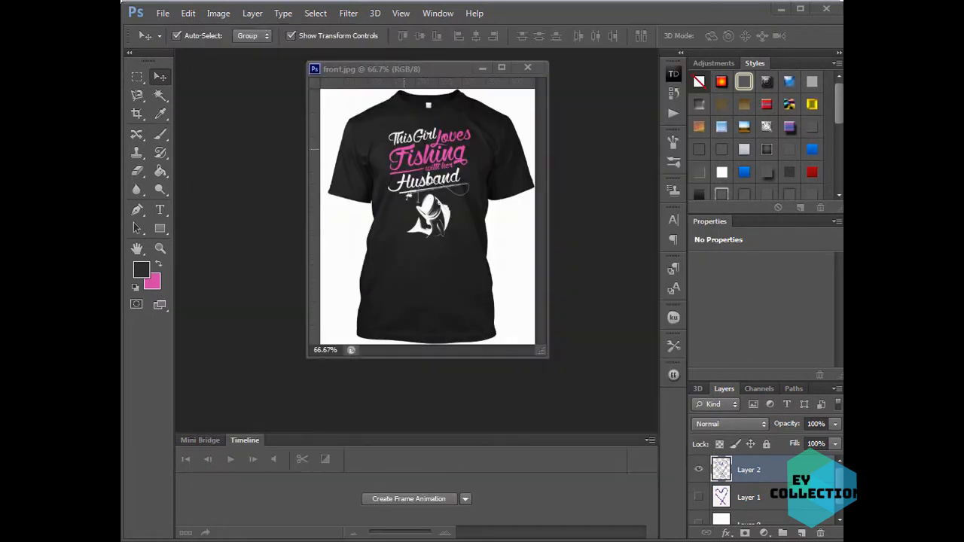
drag(645, 31, 840, 38)
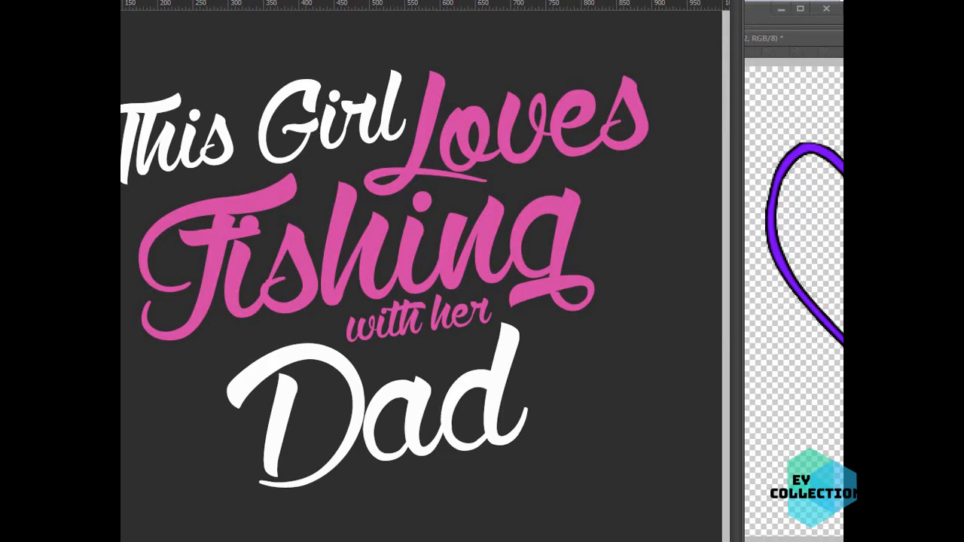
drag(810, 39, 679, 40)
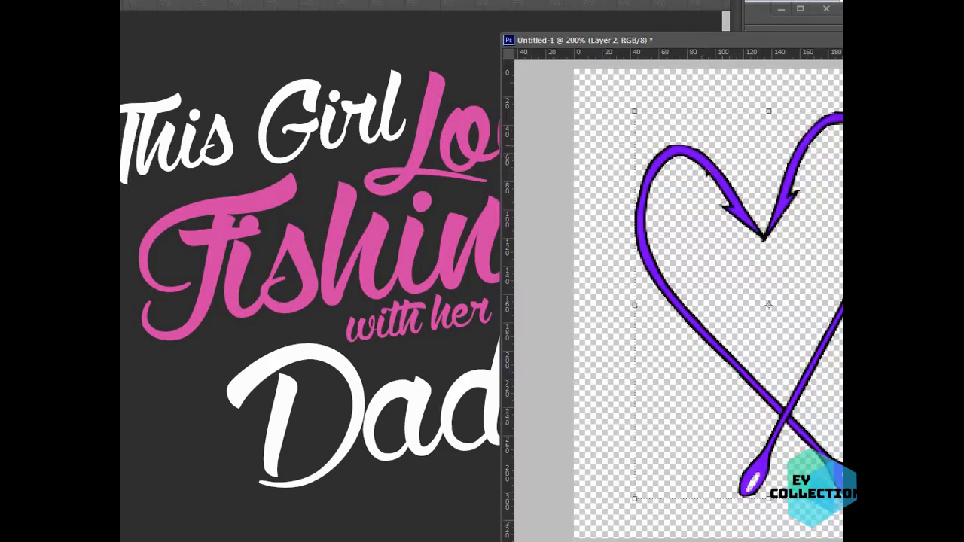
drag(703, 167, 165, 362)
click(838, 38)
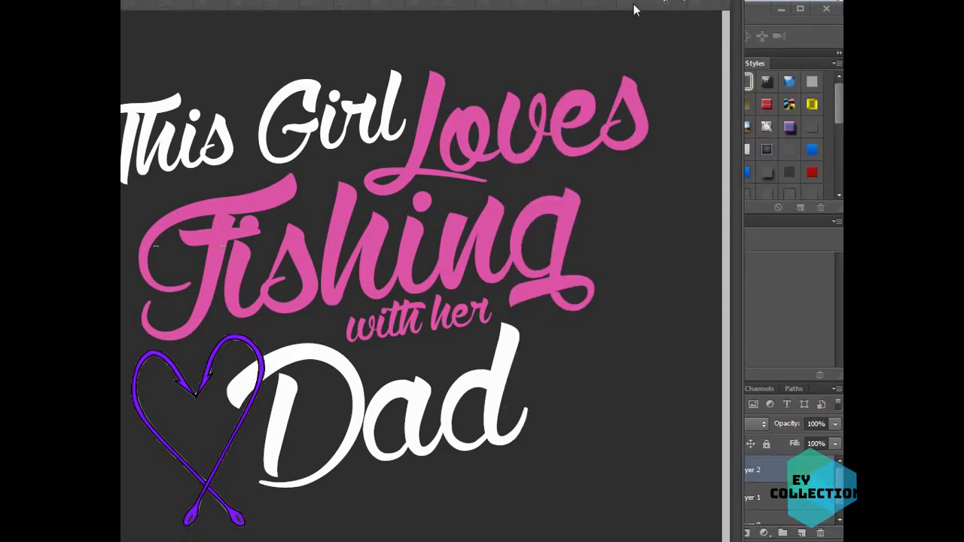
key(ctrl+minus)
key(ctrl+plus)
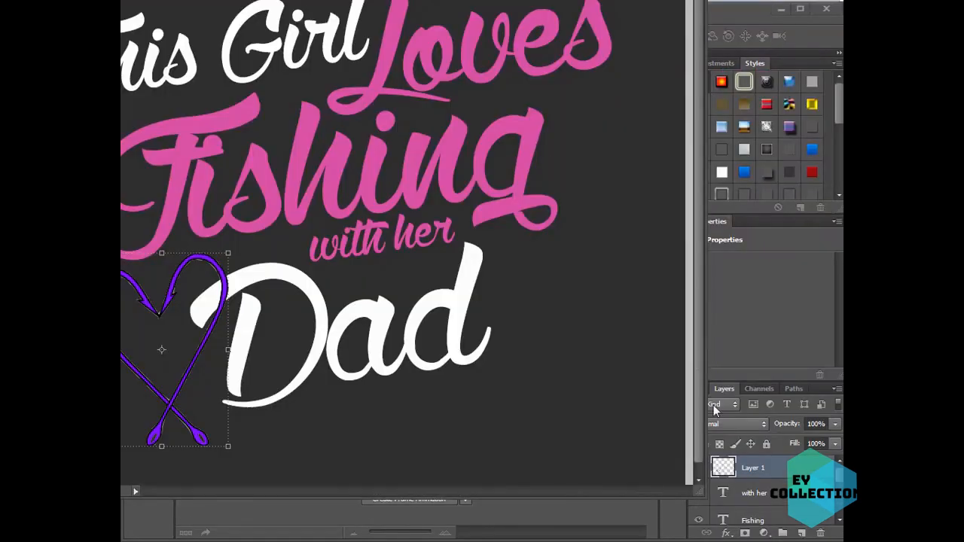
Apply a white Color Overlay at 100% opacity to the hook heart on Layer 1.
double_click(760, 469)
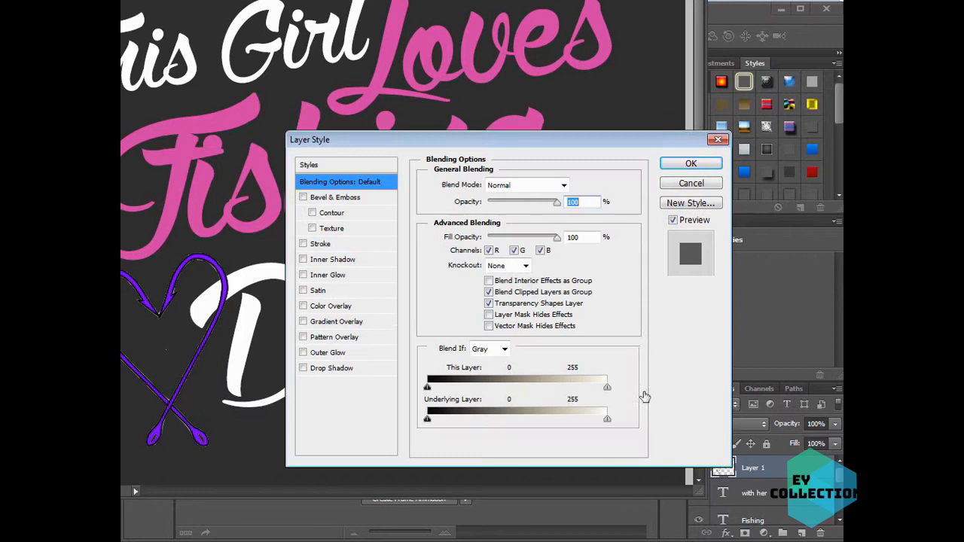
click(362, 307)
click(576, 184)
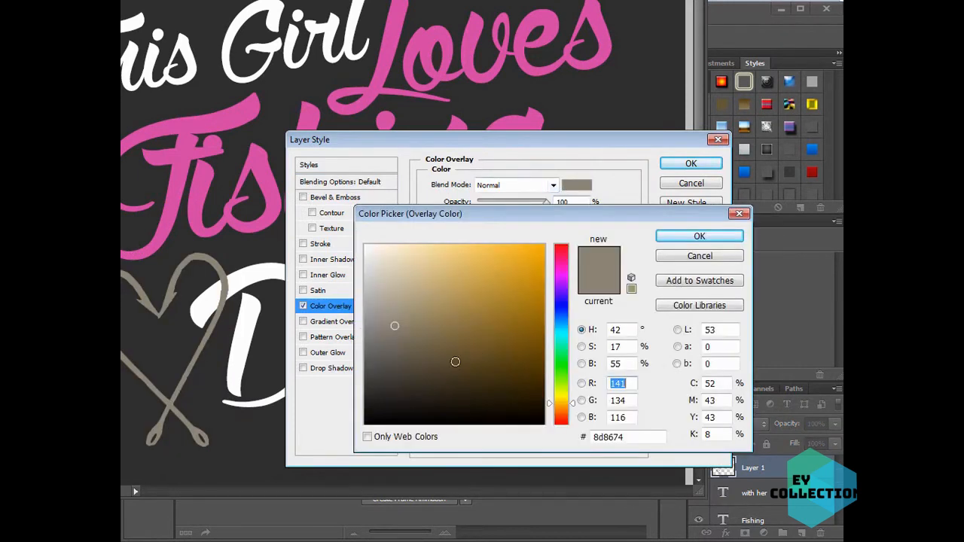
drag(373, 271, 329, 215)
click(699, 236)
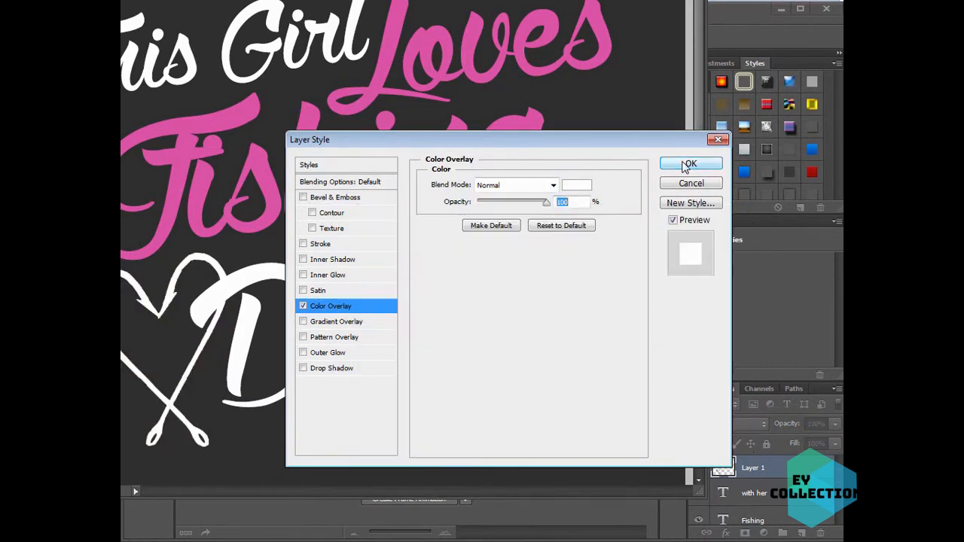
click(691, 163)
Convert the hook heart layer to a Smart Object and scale it down to fit just before the word "Dad".
right_click(775, 470)
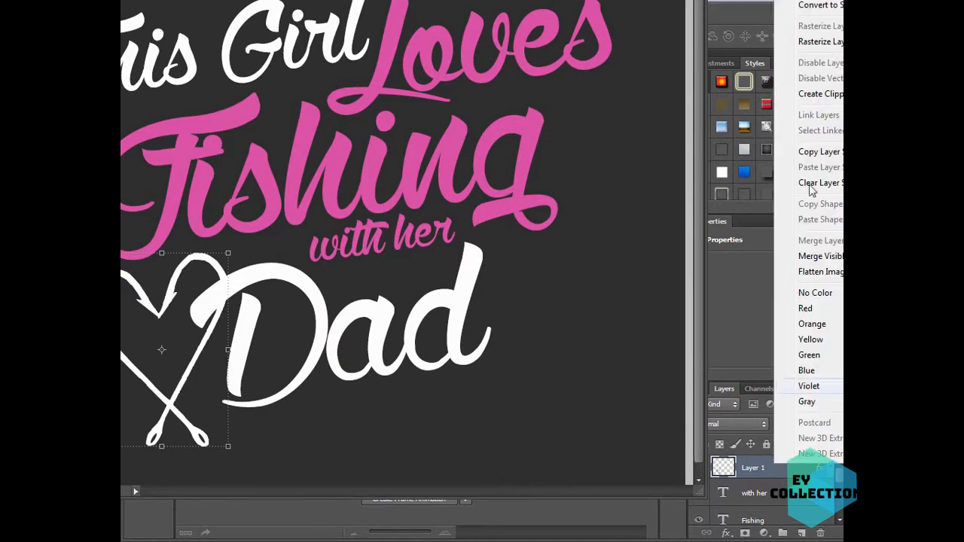
click(806, 8)
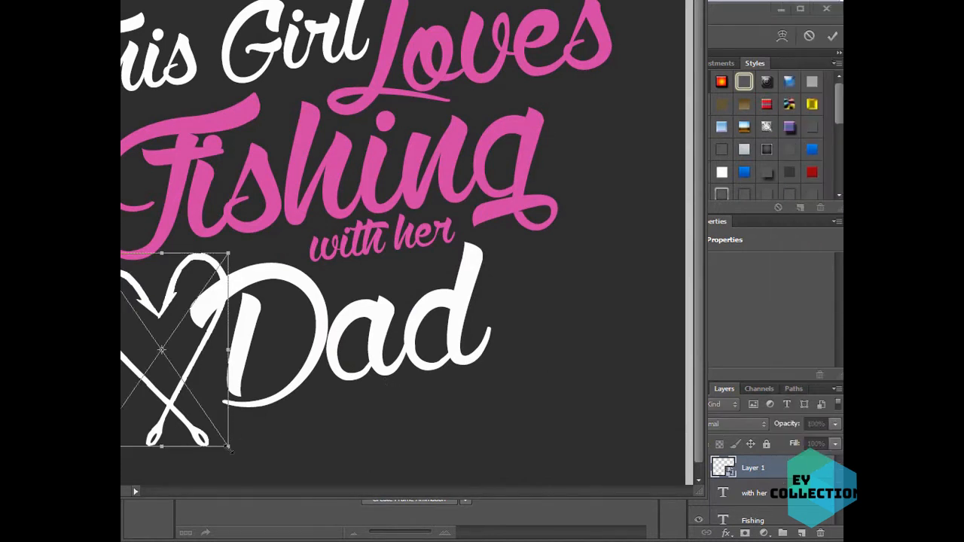
drag(222, 439, 151, 374)
key(Return)
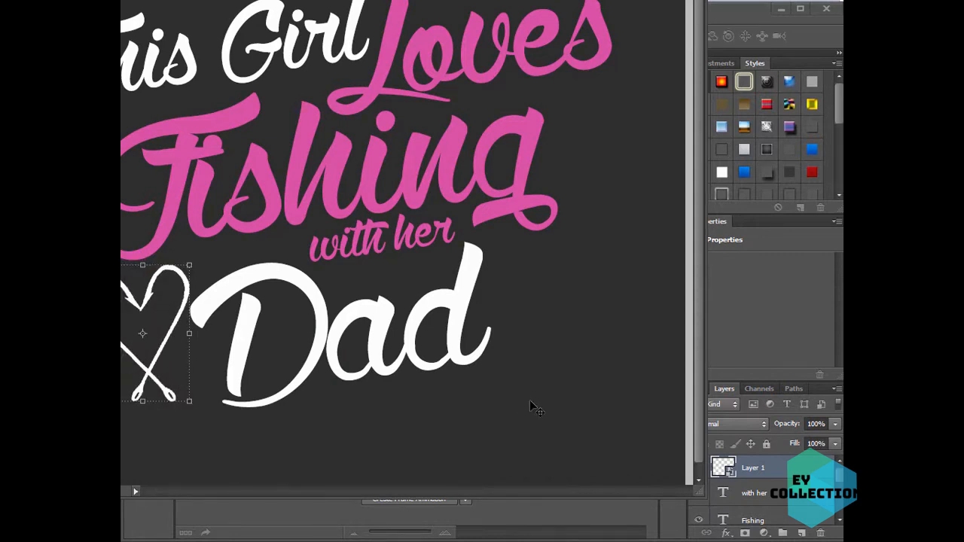
click(571, 434)
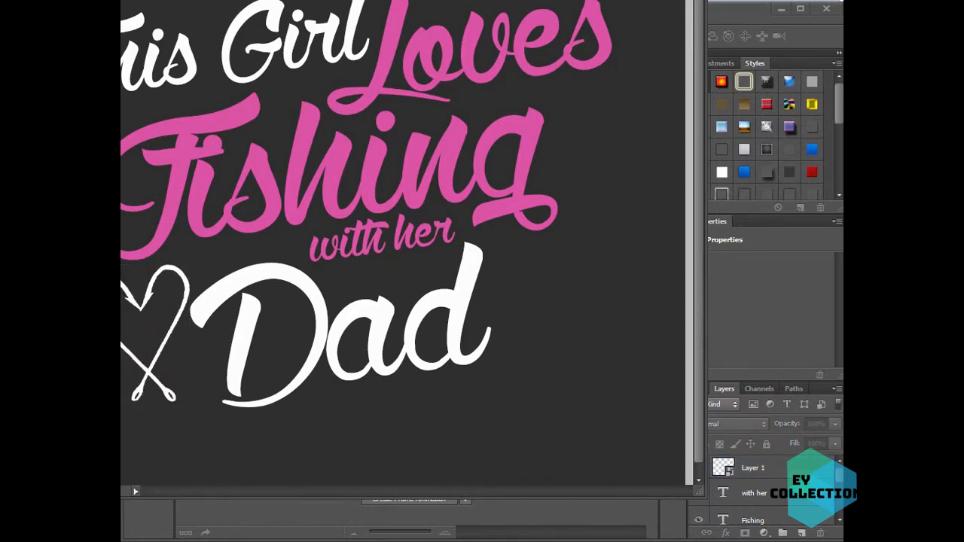
scroll(407, 241, up, 2)
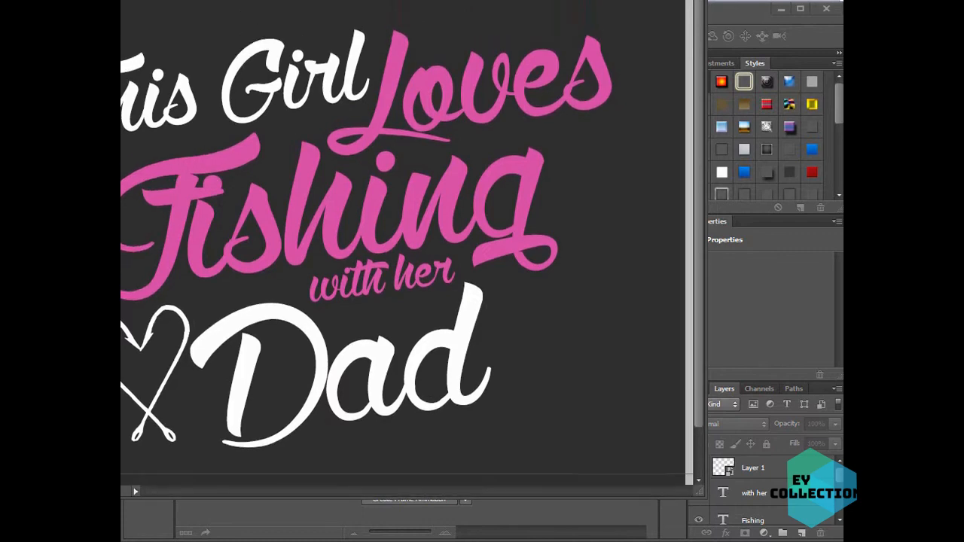
scroll(407, 241, down, 3)
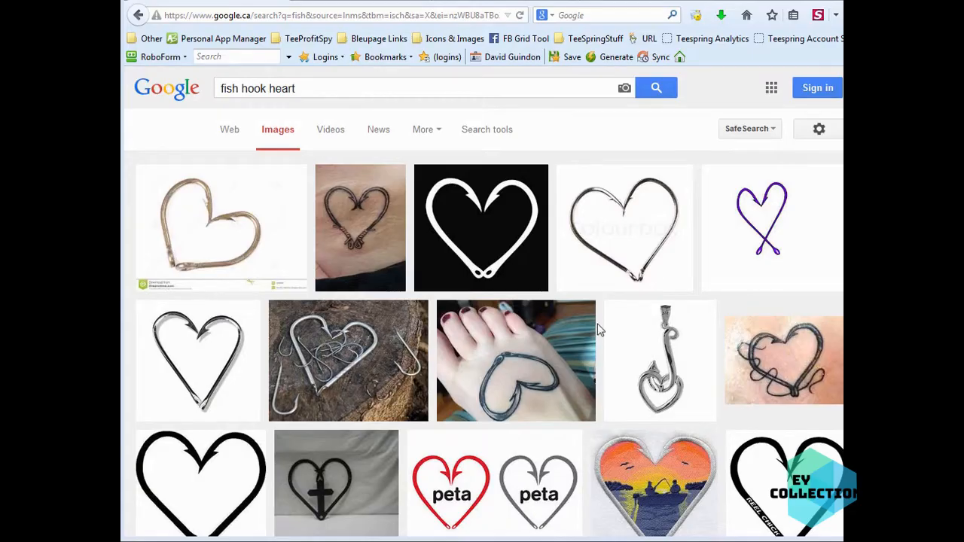
Switch to the browser's "fish hook heart" image results and save the white heart on black as a JPEG in the Example folder.
click(490, 217)
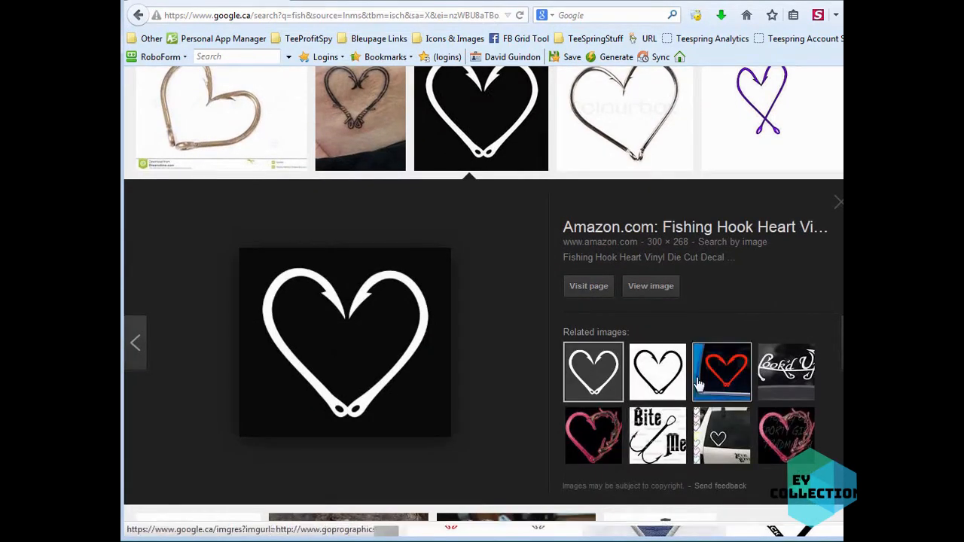
click(669, 385)
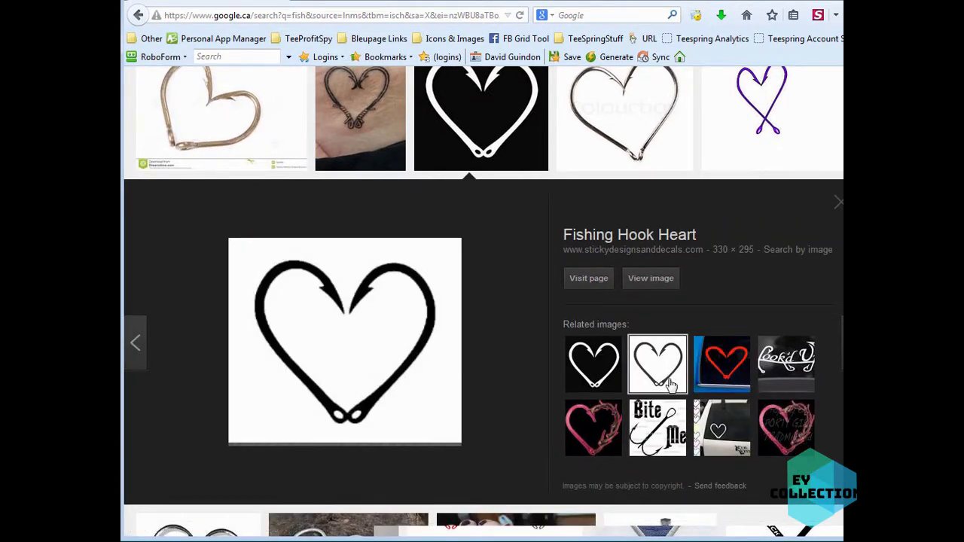
click(586, 383)
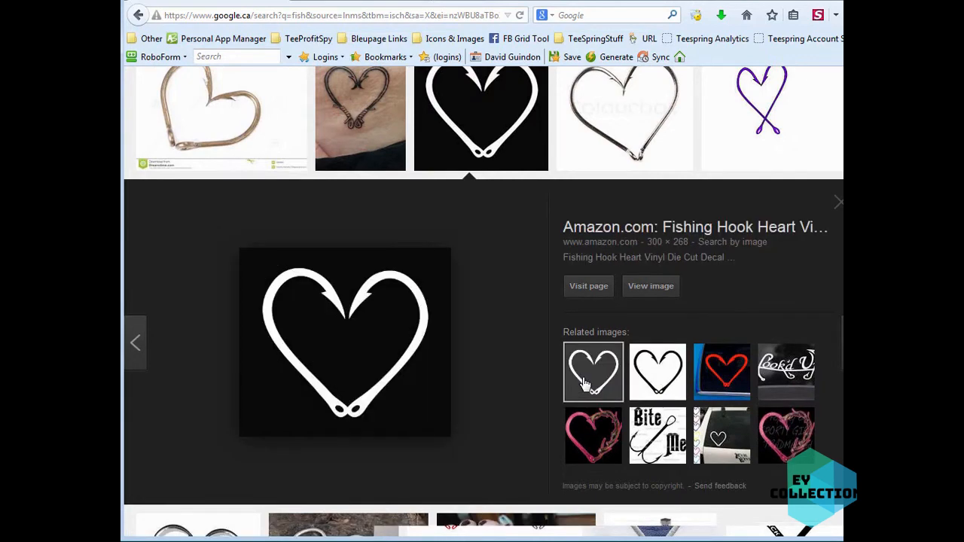
right_click(352, 344)
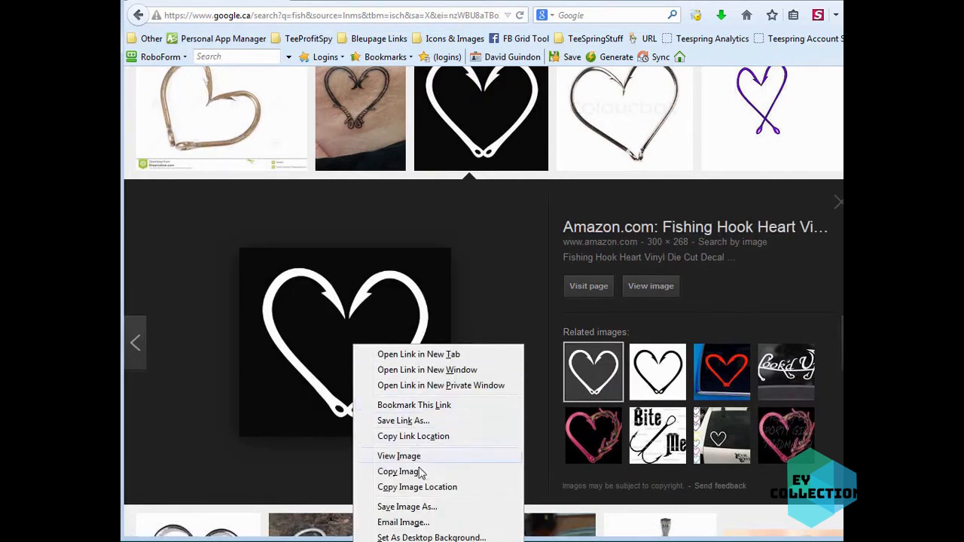
click(407, 507)
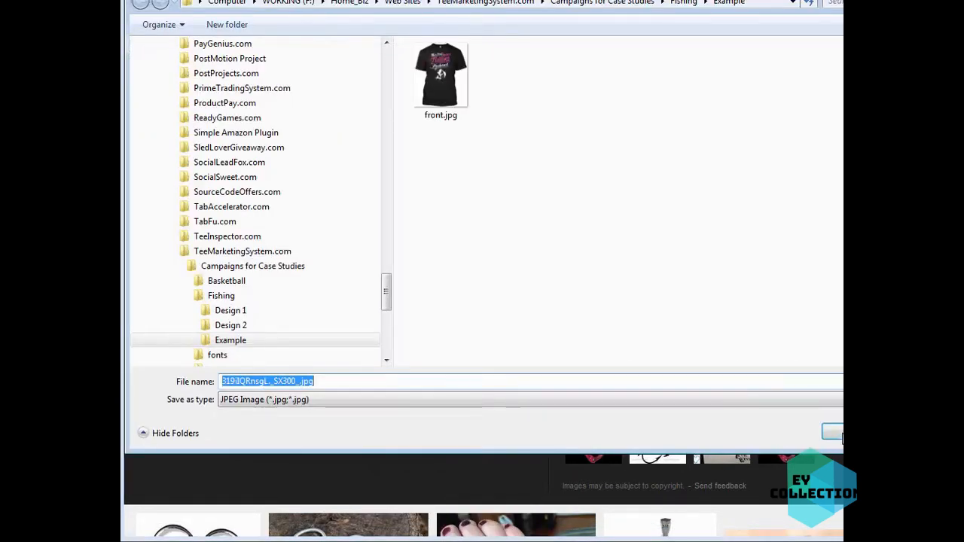
click(838, 433)
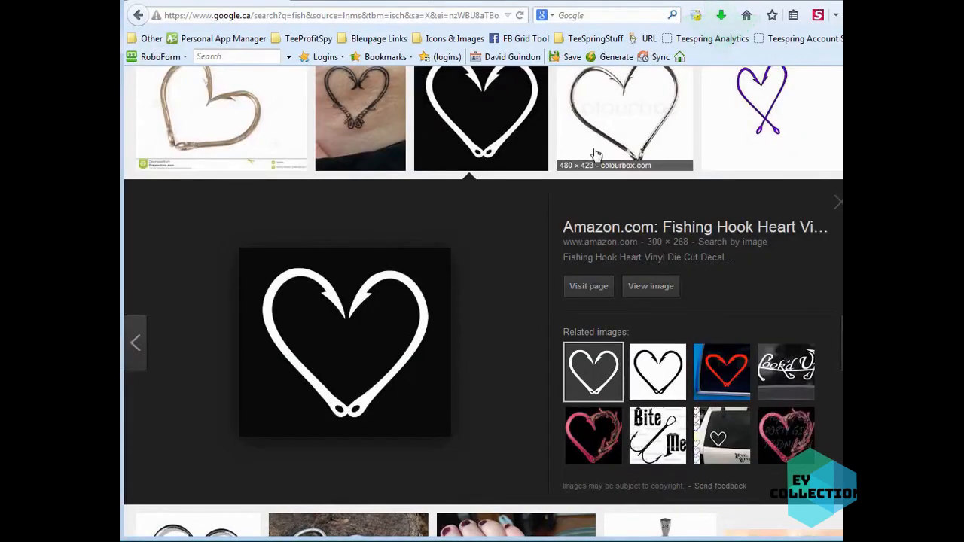
Look through more "fish hook heart" image results for alternative heart designs, previewing the black Pinterest hook heart.
click(510, 125)
scroll(754, 384, down, 6)
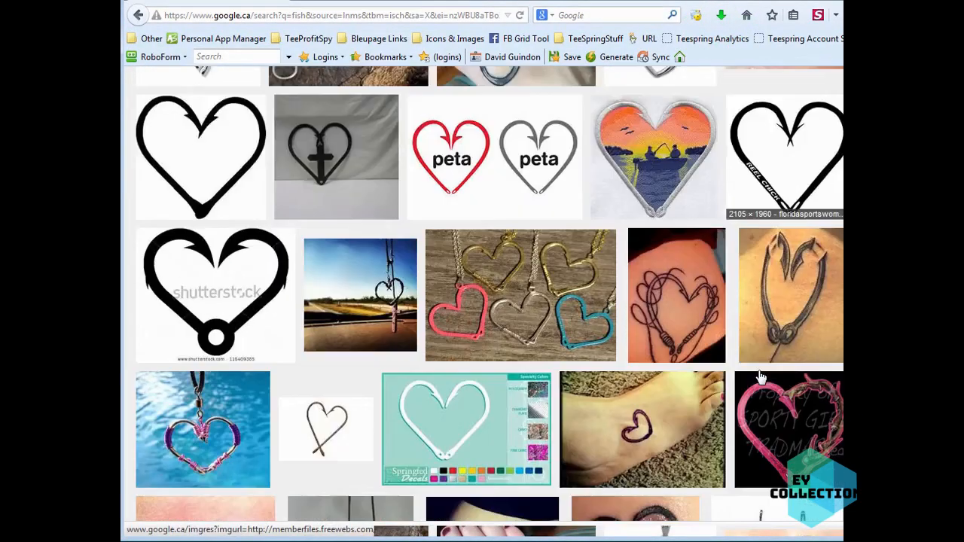
scroll(759, 375, down, 10)
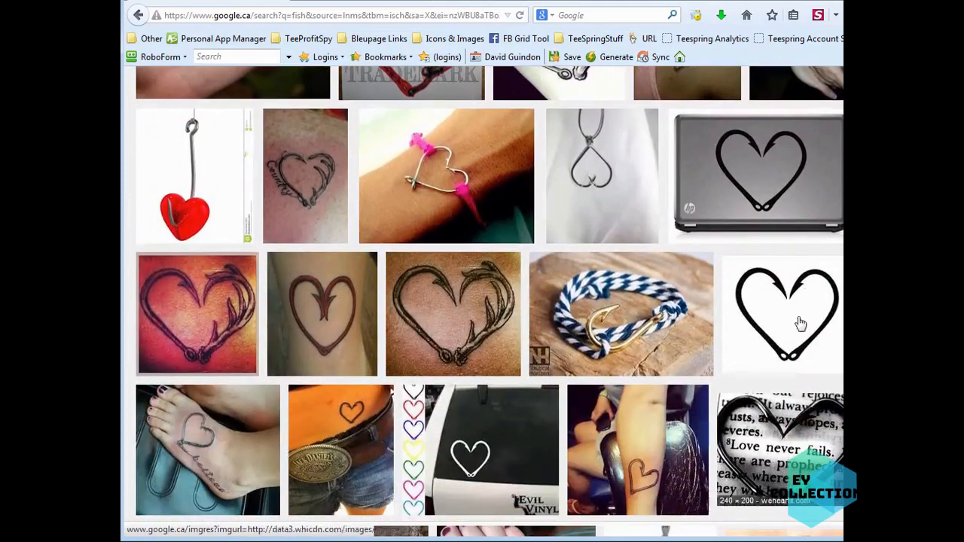
click(797, 320)
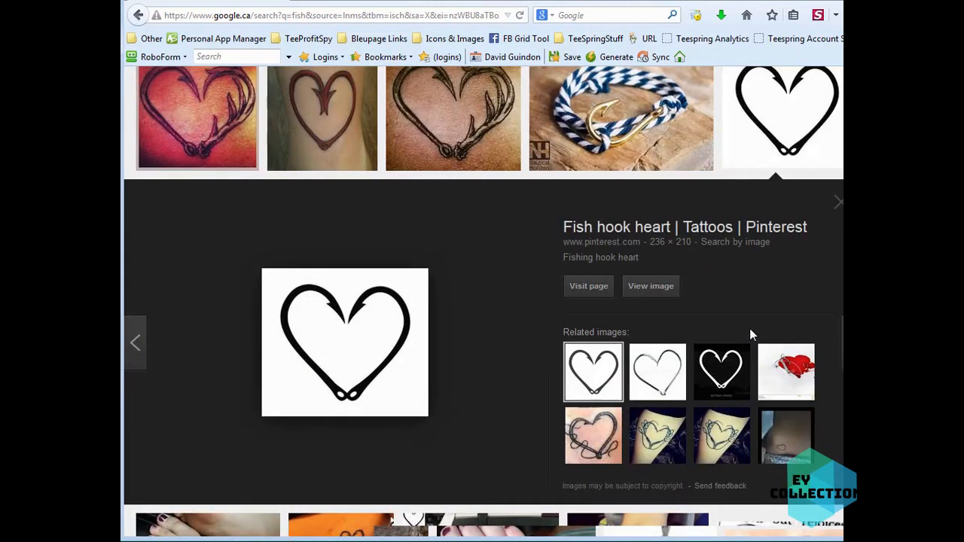
click(806, 116)
scroll(699, 272, down, 5)
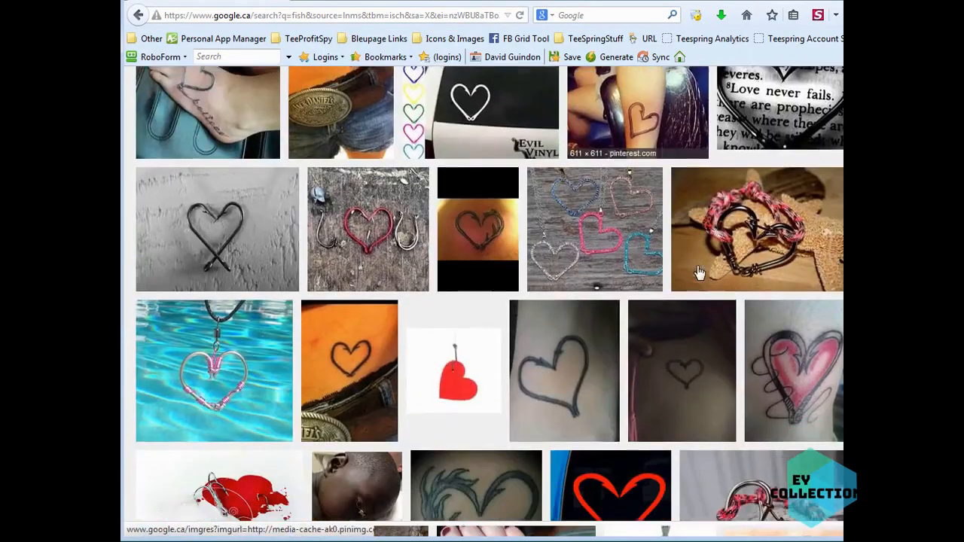
scroll(699, 273, down, 5)
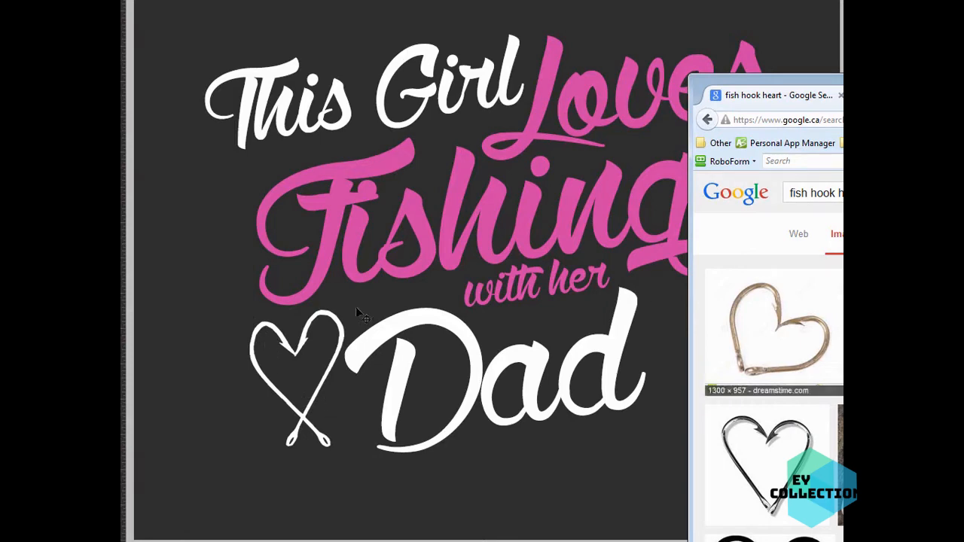
Bring the browser back into view, preview the purple Fishing Hook Heart clip art and check its file type without saving it.
drag(843, 91, 809, 9)
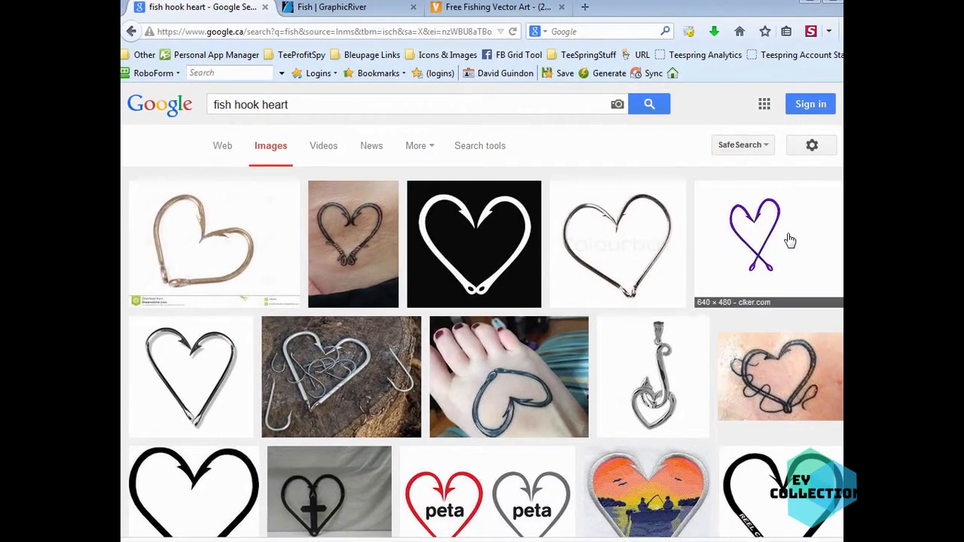
click(790, 241)
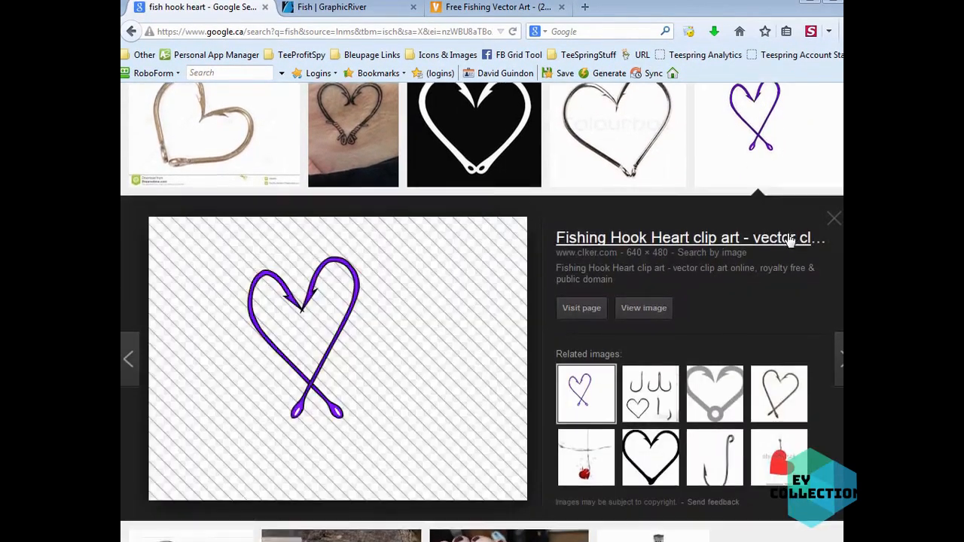
right_click(291, 301)
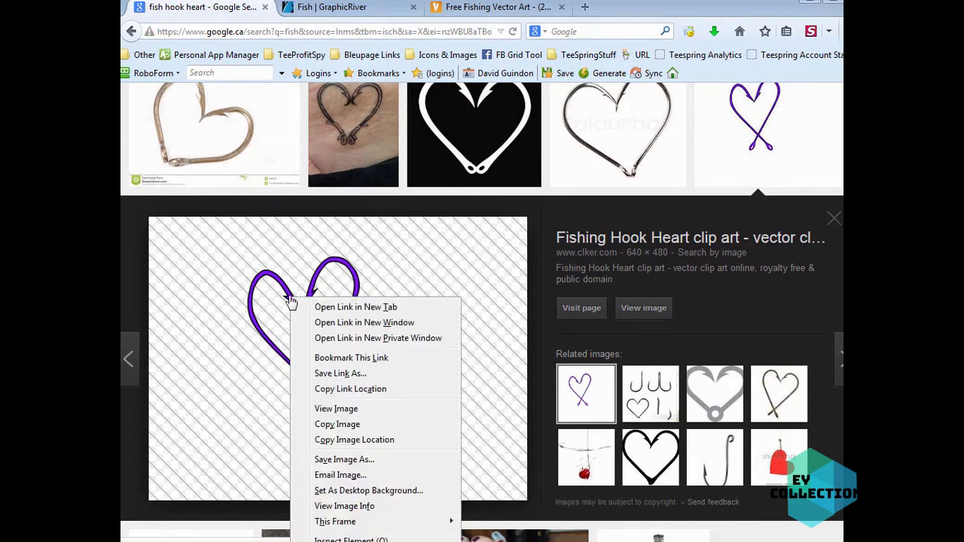
click(345, 459)
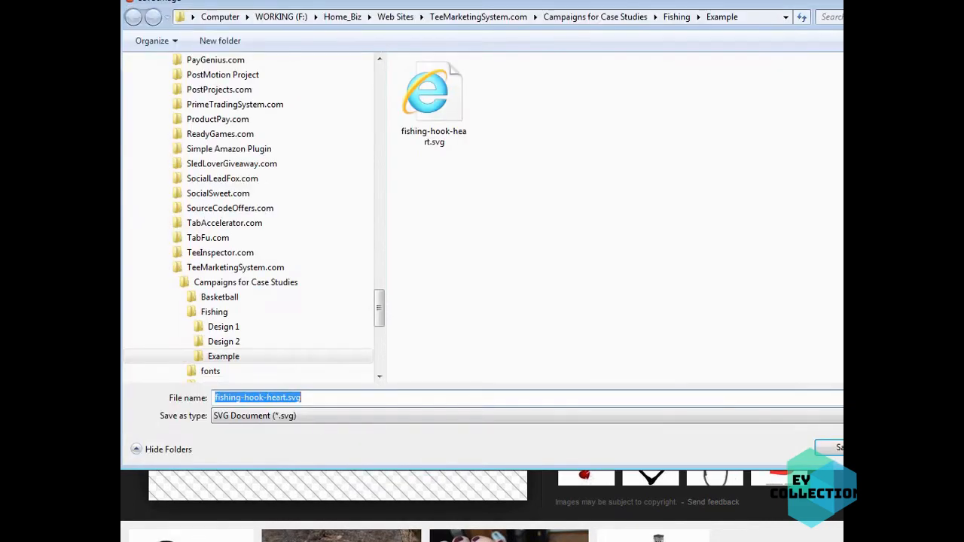
key(Escape)
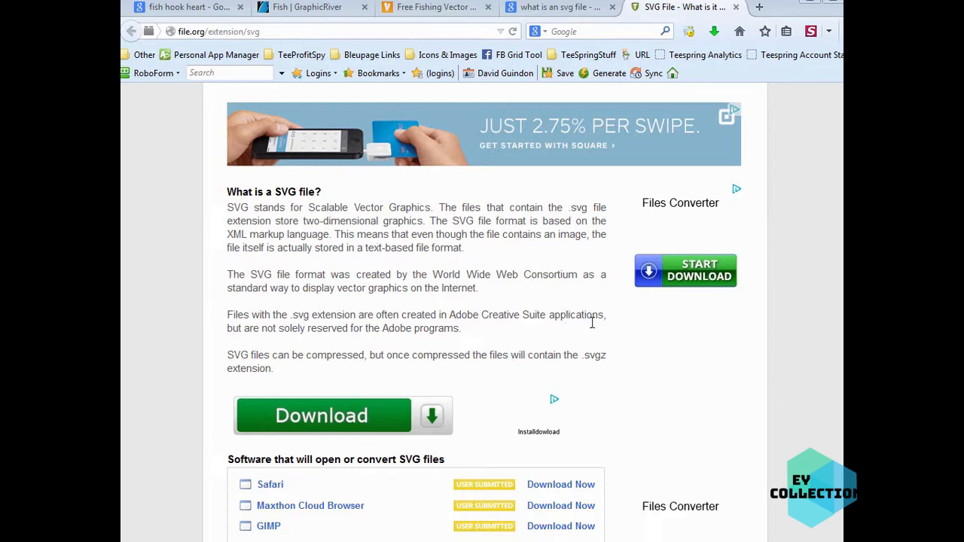
Examine the File.org page on SVG files and the Google results for "what is an svg file".
scroll(799, 405, down, 10)
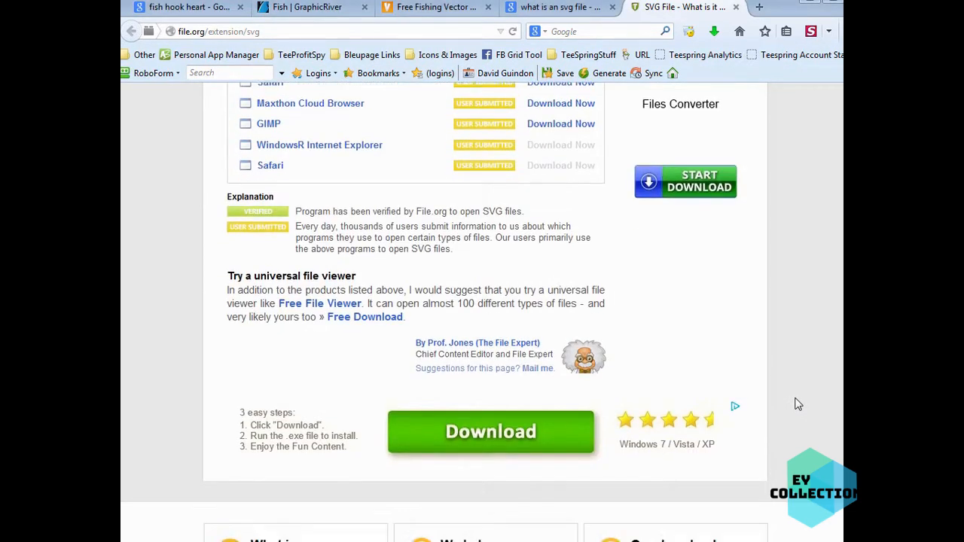
scroll(797, 403, up, 10)
scroll(796, 402, up, 3)
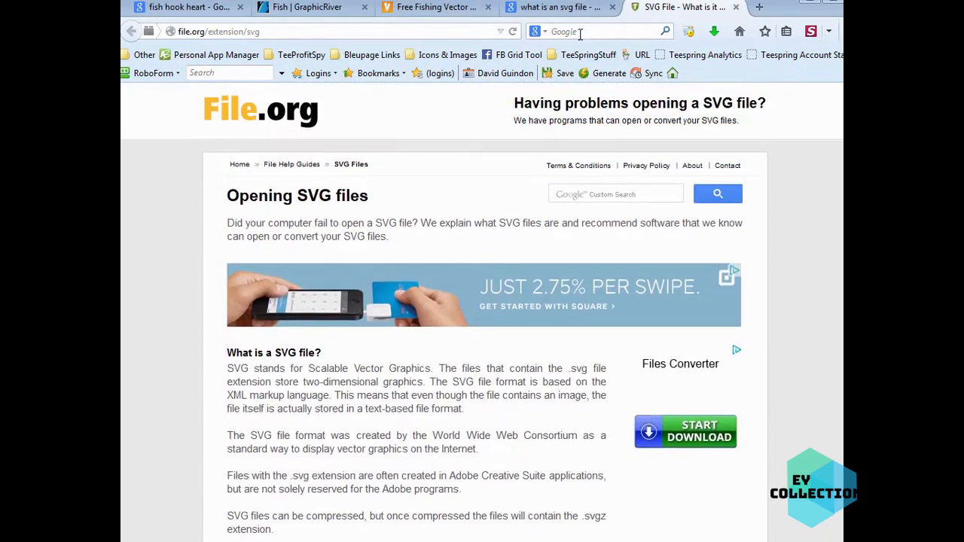
click(544, 9)
scroll(595, 275, down, 6)
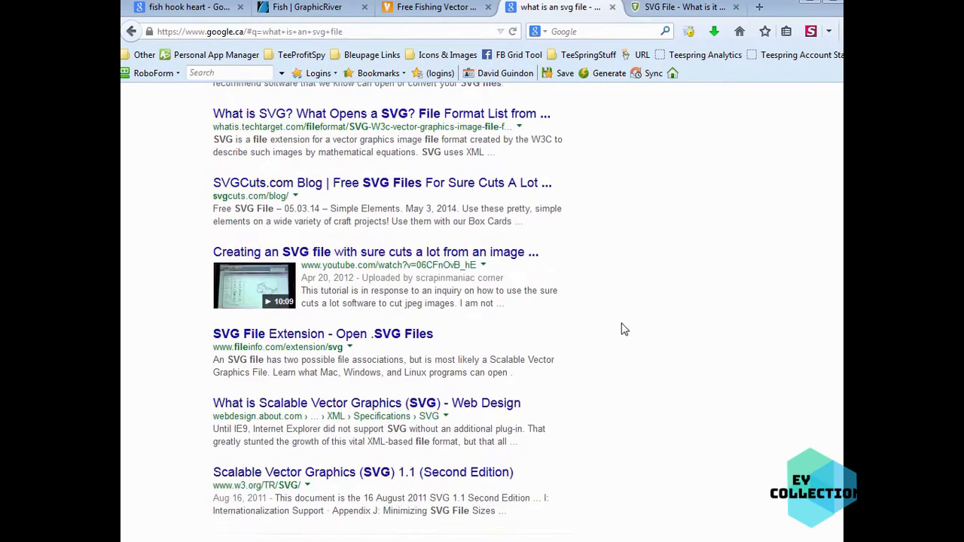
scroll(623, 331, down, 2)
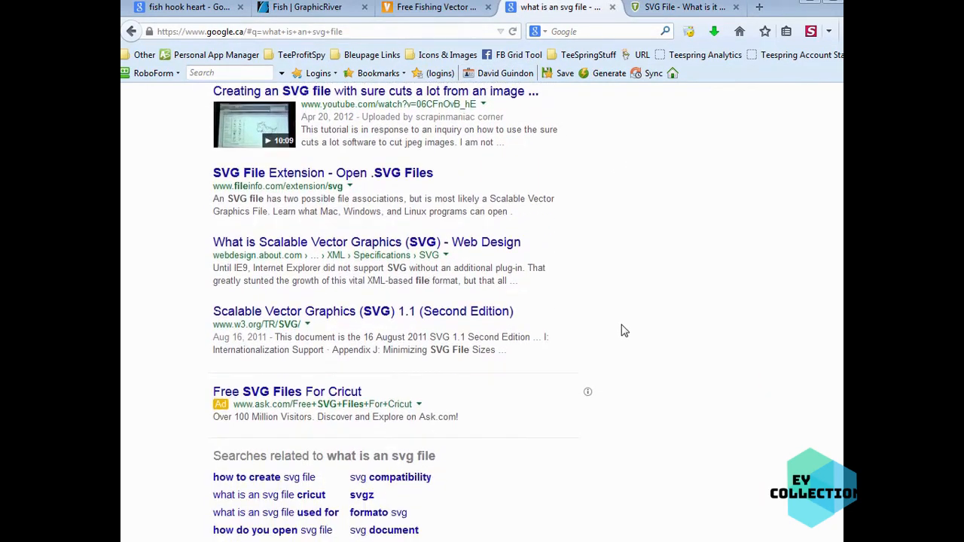
scroll(624, 331, up, 18)
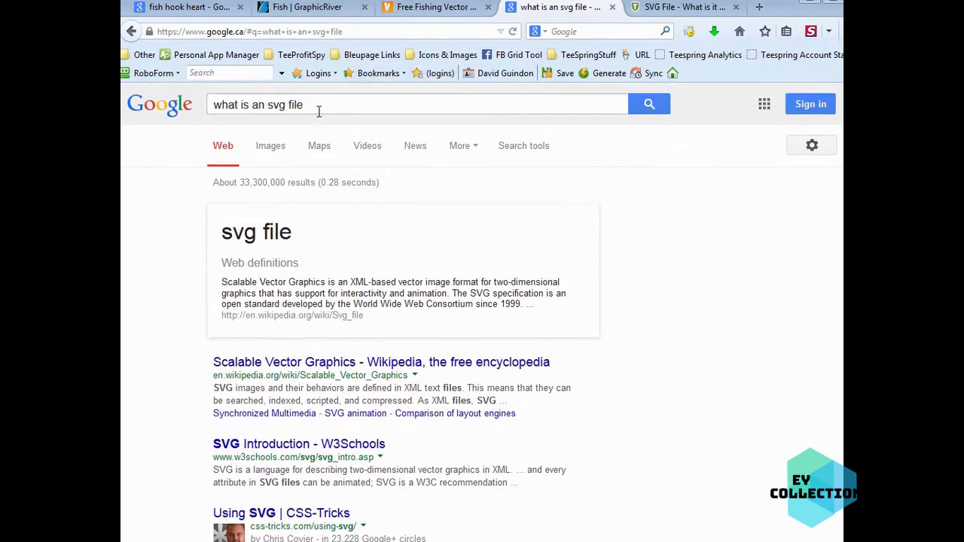
Return to the "fish hook heart" image results and run a reverse image search on the purple Fishing Hook Heart.
click(425, 7)
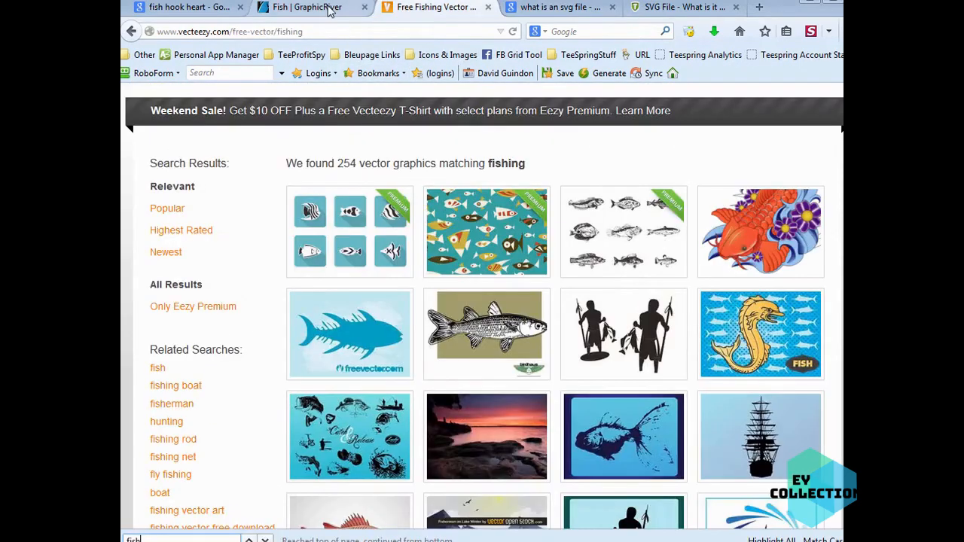
click(327, 10)
click(179, 9)
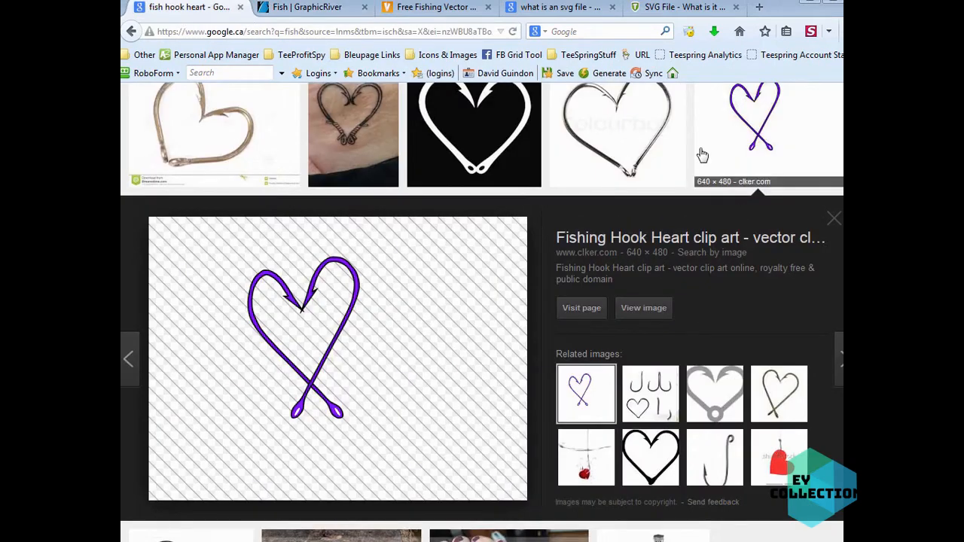
scroll(398, 387, up, 3)
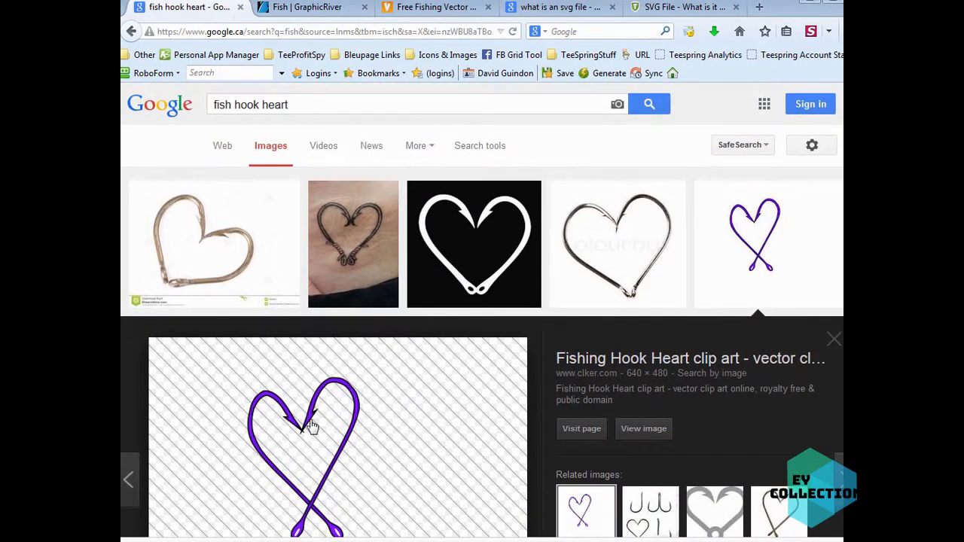
drag(311, 427, 329, 141)
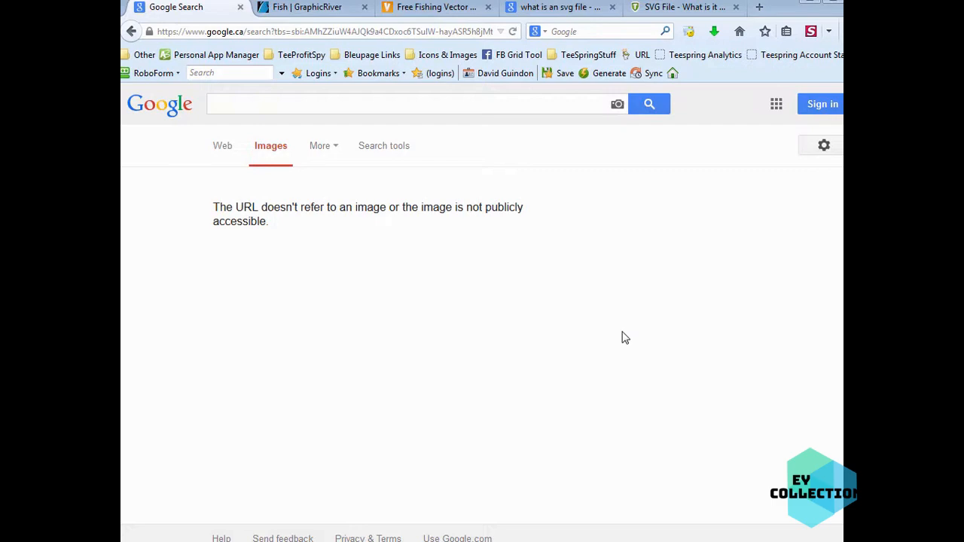
key(alt+Left)
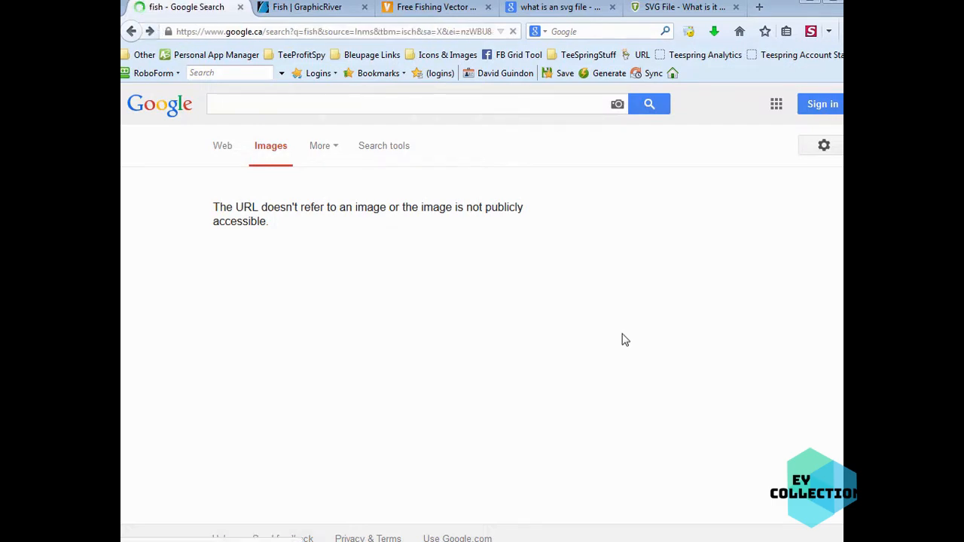
scroll(712, 268, up, 3)
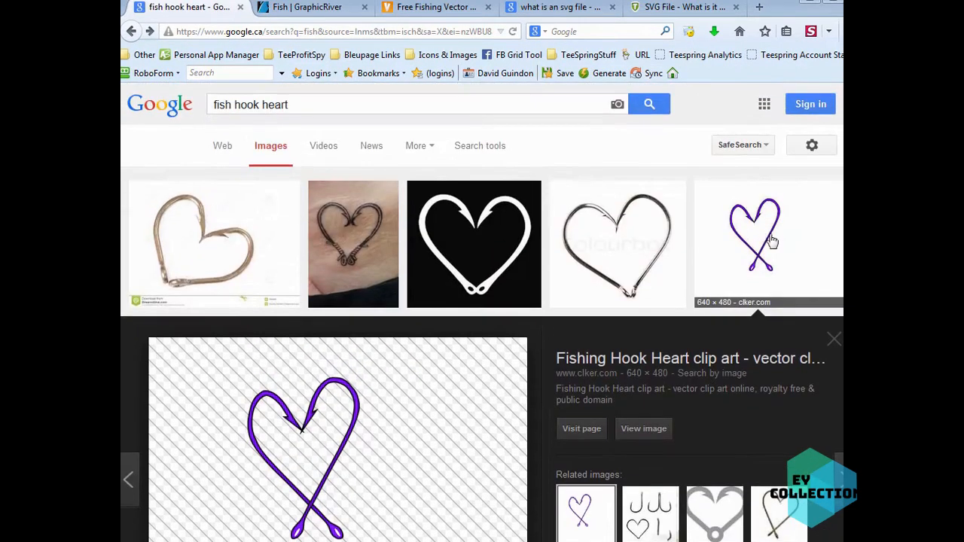
drag(770, 236, 540, 127)
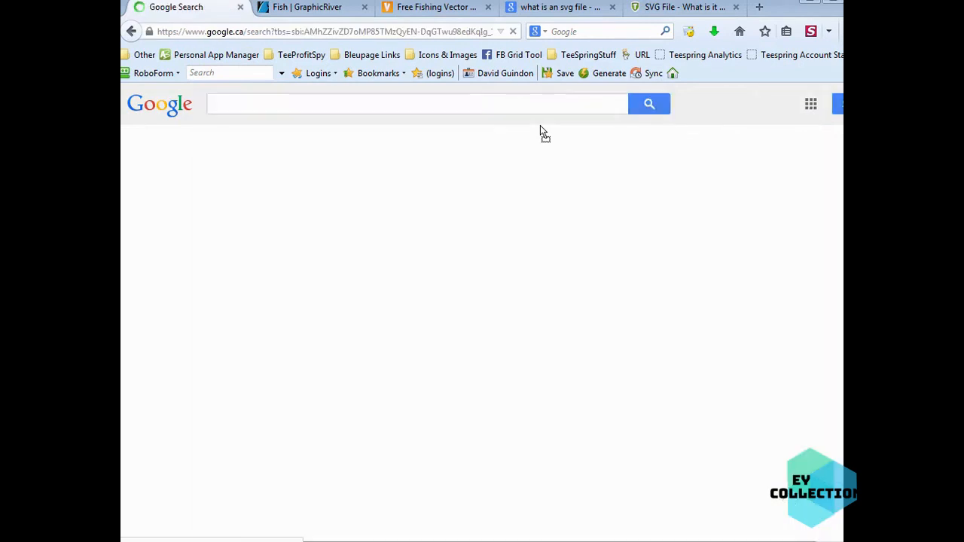
Look through the pages with matching images, previewing the Clker "Fish Hook" result and returning to the list.
scroll(690, 339, down, 10)
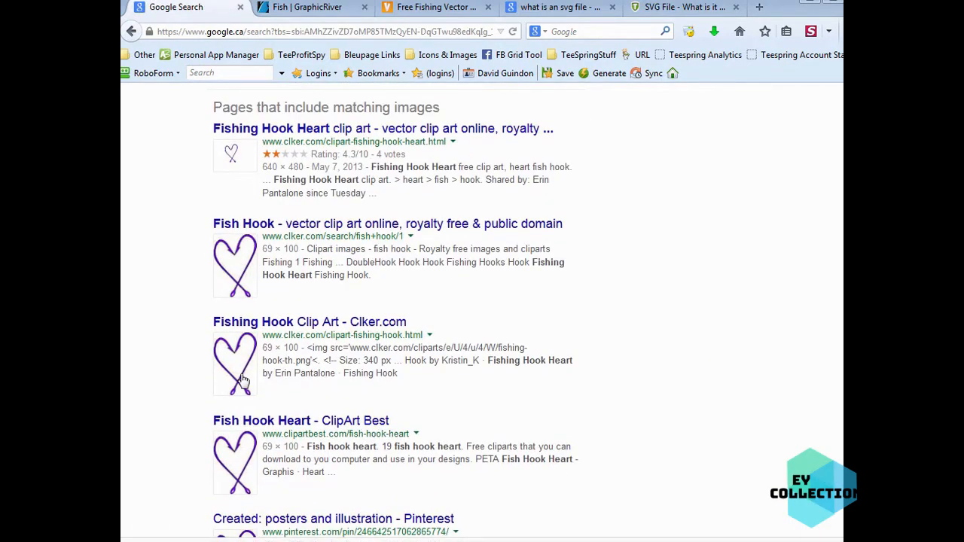
scroll(243, 381, down, 4)
scroll(222, 423, up, 4)
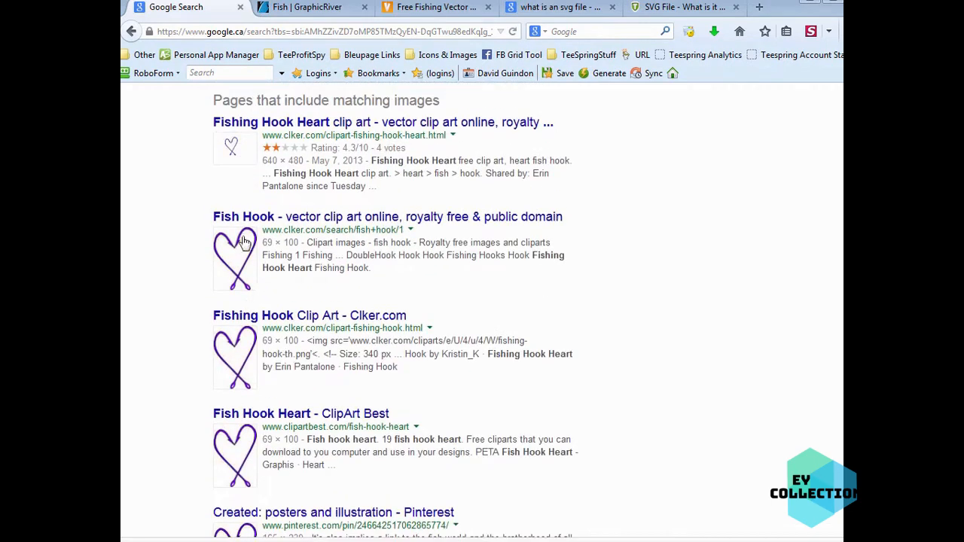
click(233, 260)
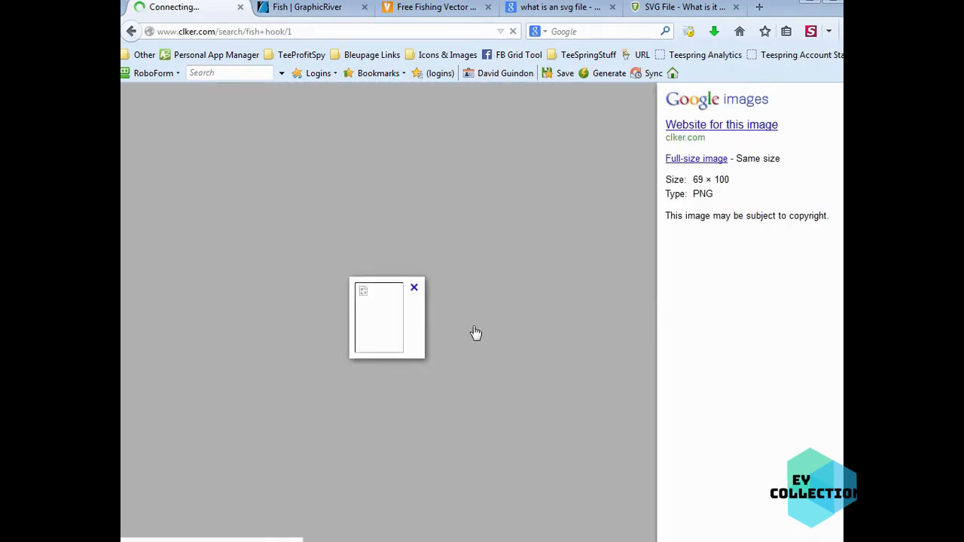
key(alt+Left)
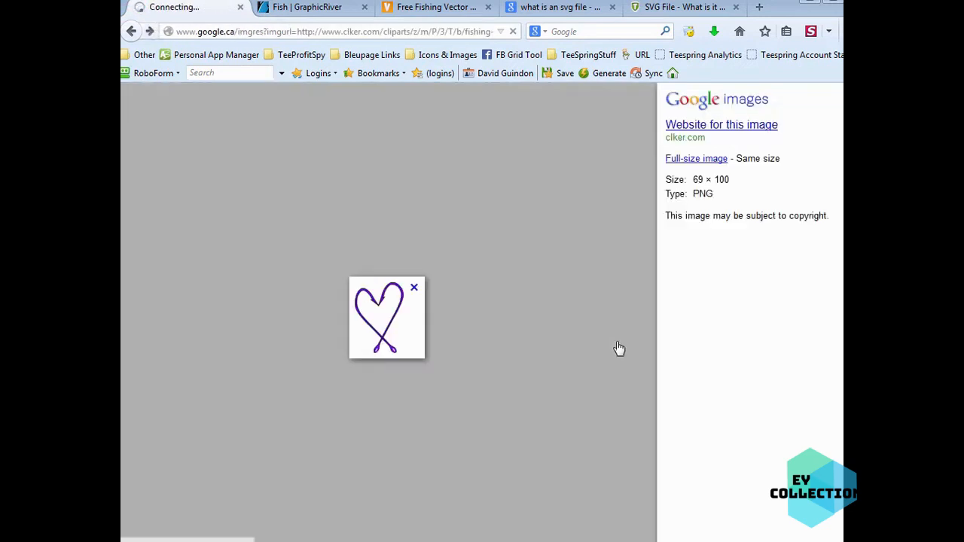
key(alt+Left)
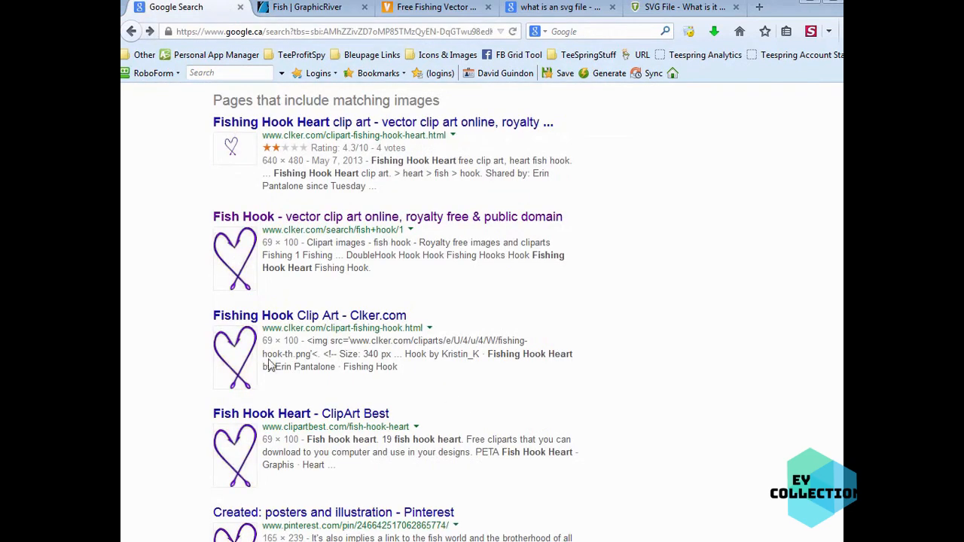
Open Clker's Fishing Hook Clip Art page in a new tab and go from it to the Fishing Hook Heart clip art.
middle_click(260, 317)
click(281, 9)
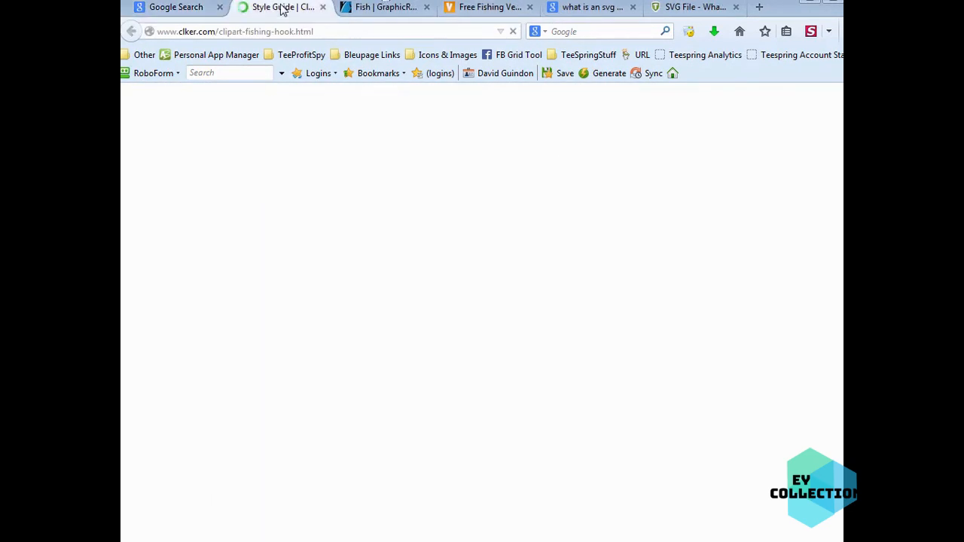
scroll(510, 407, down, 5)
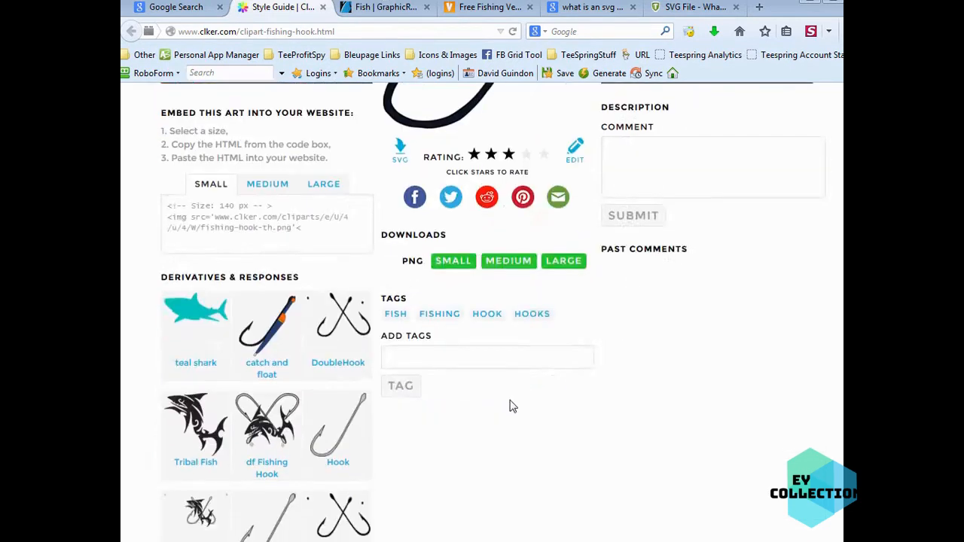
scroll(513, 411, down, 10)
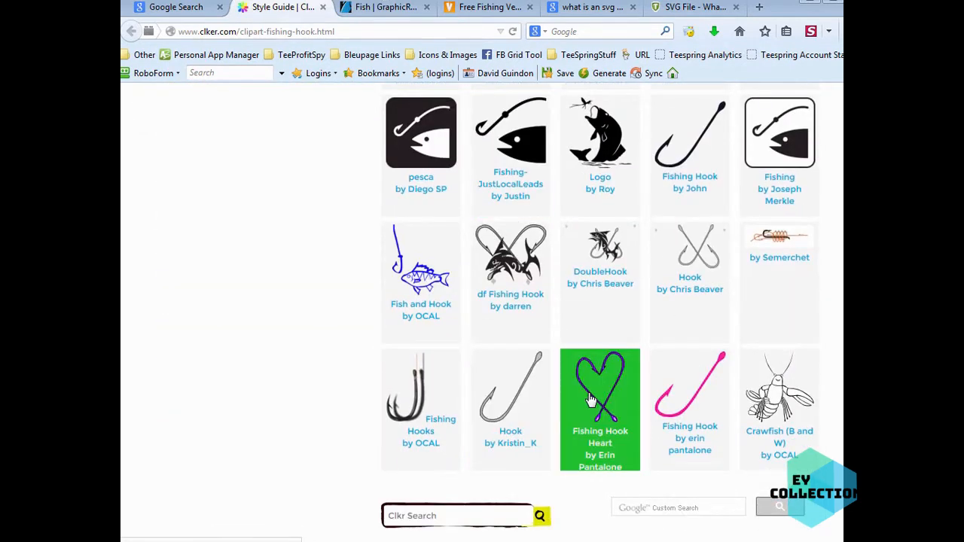
click(592, 400)
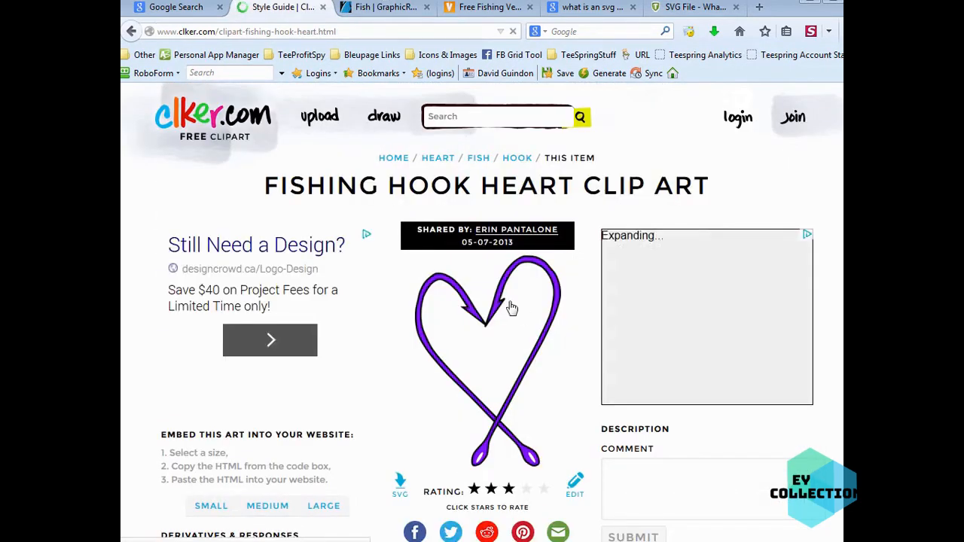
Display the Fishing Hook Heart image on its own and save it as fishing-hook-heart-md.png in the Example folder.
click(500, 301)
right_click(499, 301)
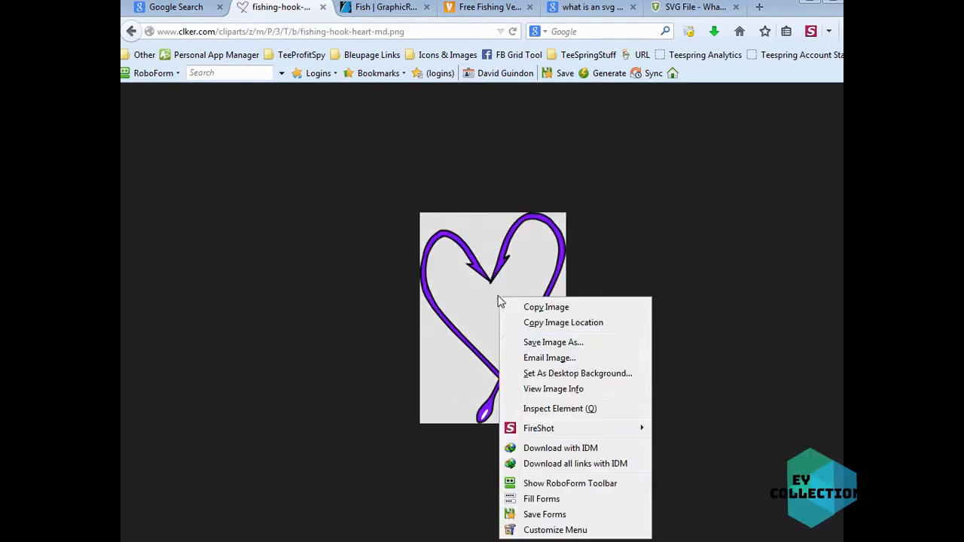
click(529, 344)
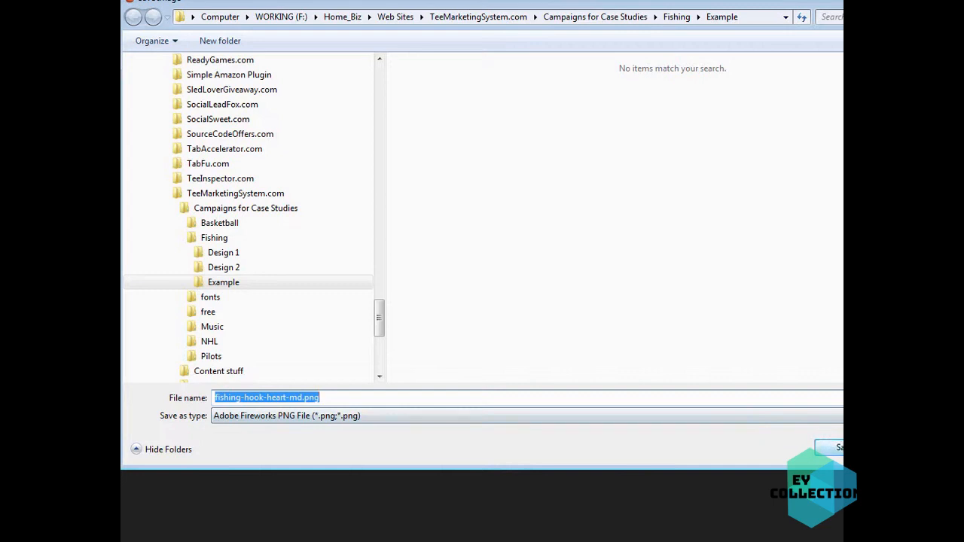
click(829, 447)
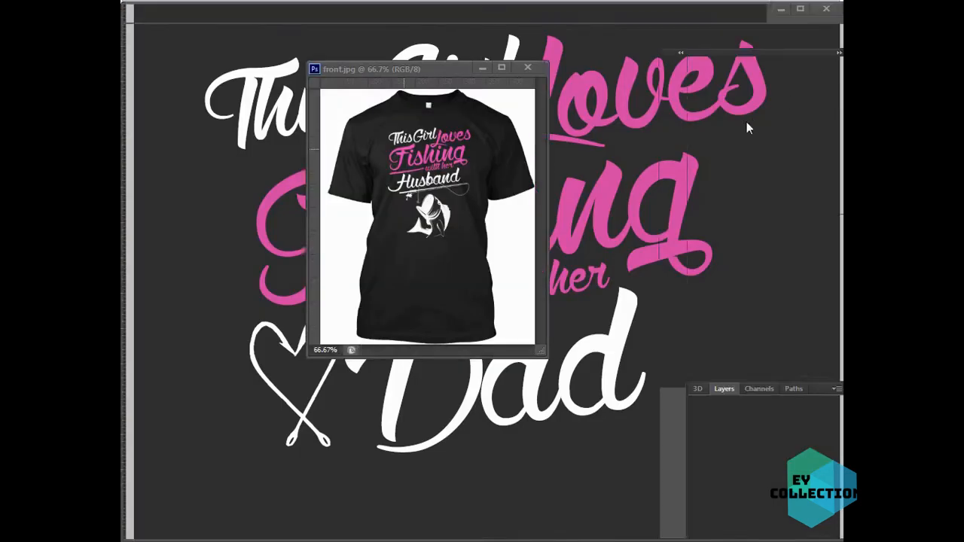
Switch to Photoshop and open the purple fishing hook heart PNG from the Example folder.
click(747, 121)
click(162, 13)
click(173, 41)
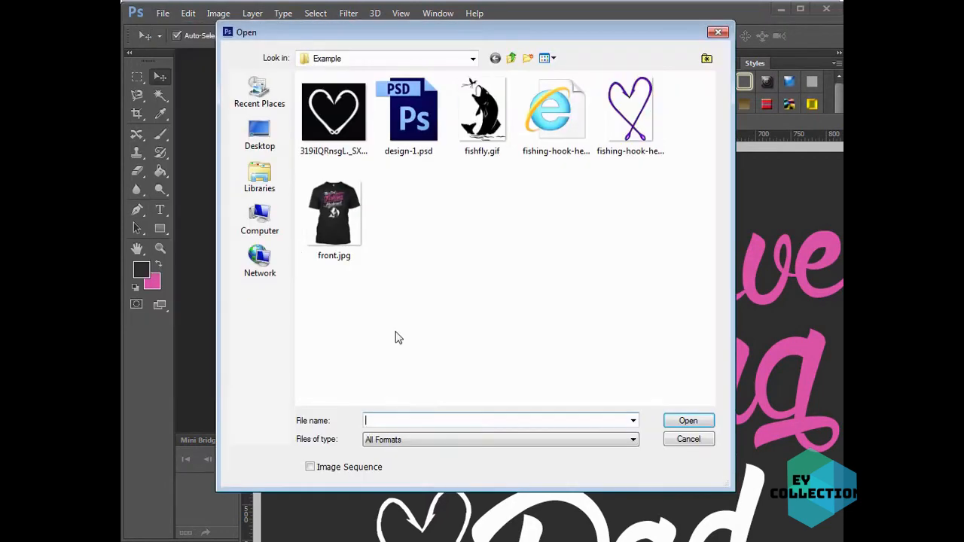
double_click(636, 162)
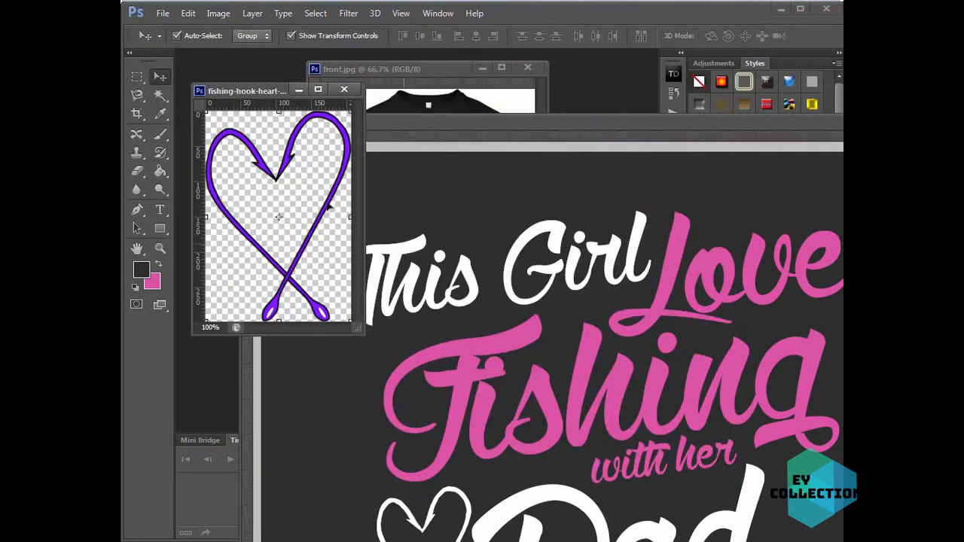
Replace the white hook heart in the T-shirt design with the purple one, placing it just left of "Dad".
drag(301, 132, 403, 368)
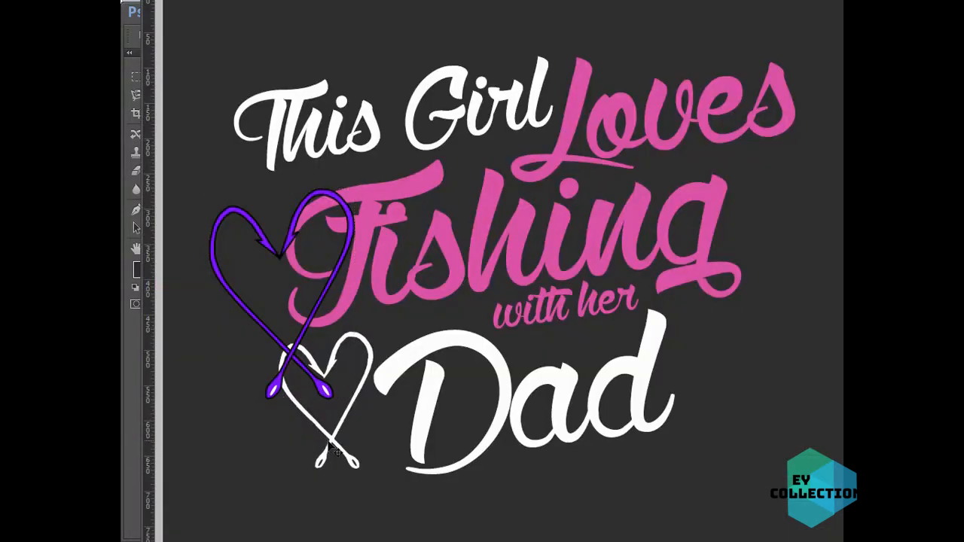
key(Delete)
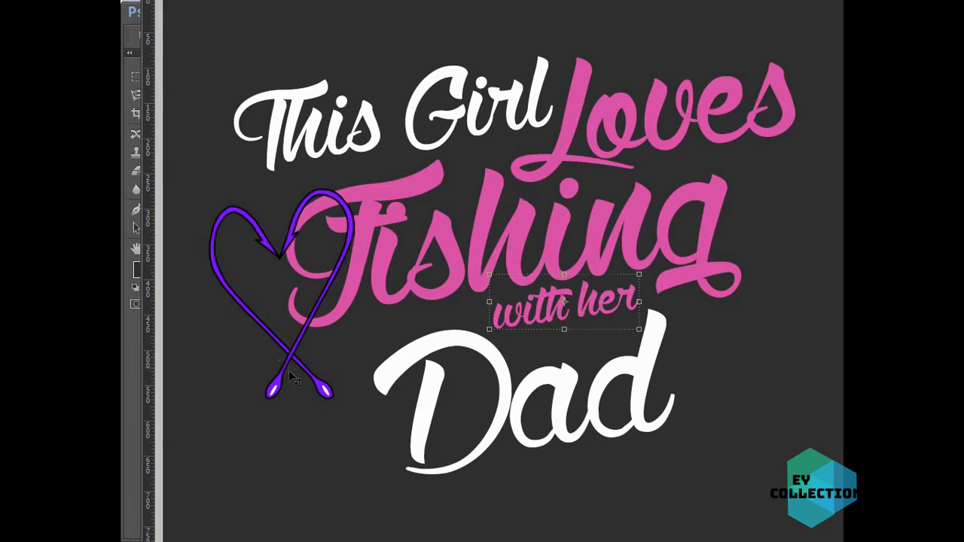
drag(289, 375, 306, 498)
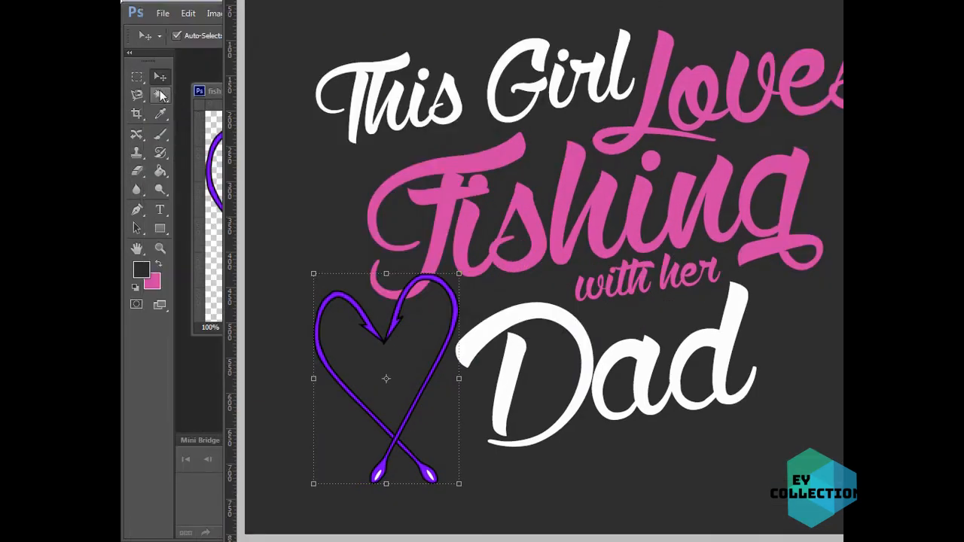
Remove the white fill inside the purple heart's two hook eyes with the Magic Wand.
key(w)
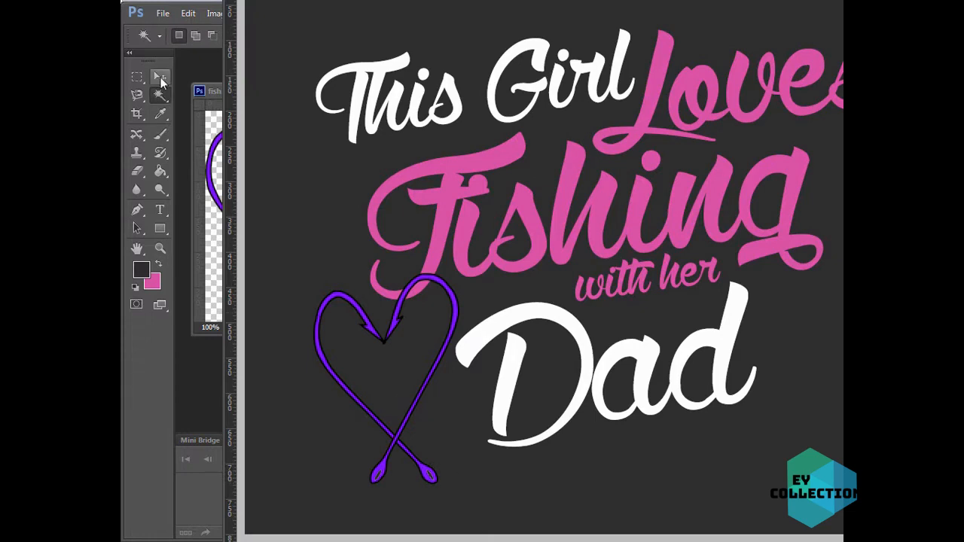
key(v)
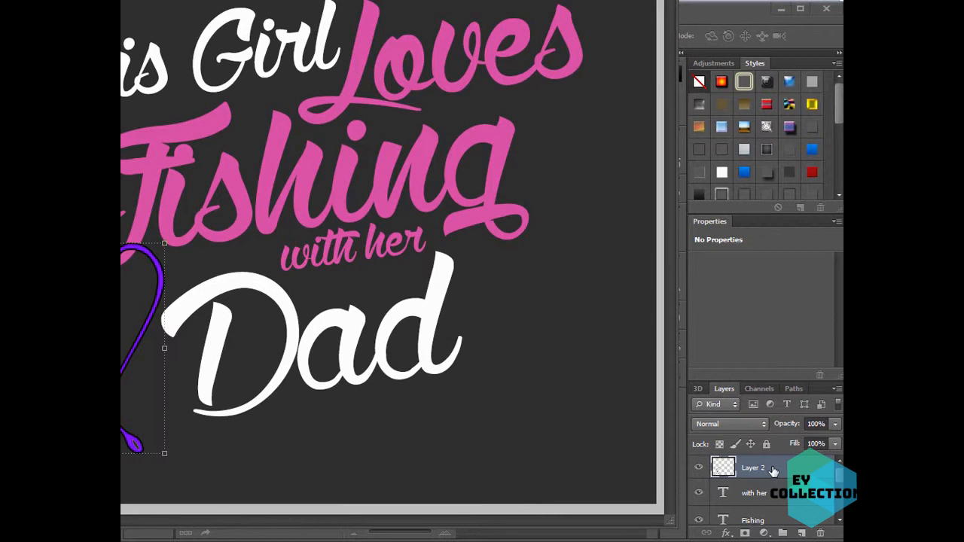
Recolor the hook heart layer with a white (ffffff) Color Overlay at 100% opacity in Normal blend mode.
double_click(773, 471)
click(362, 308)
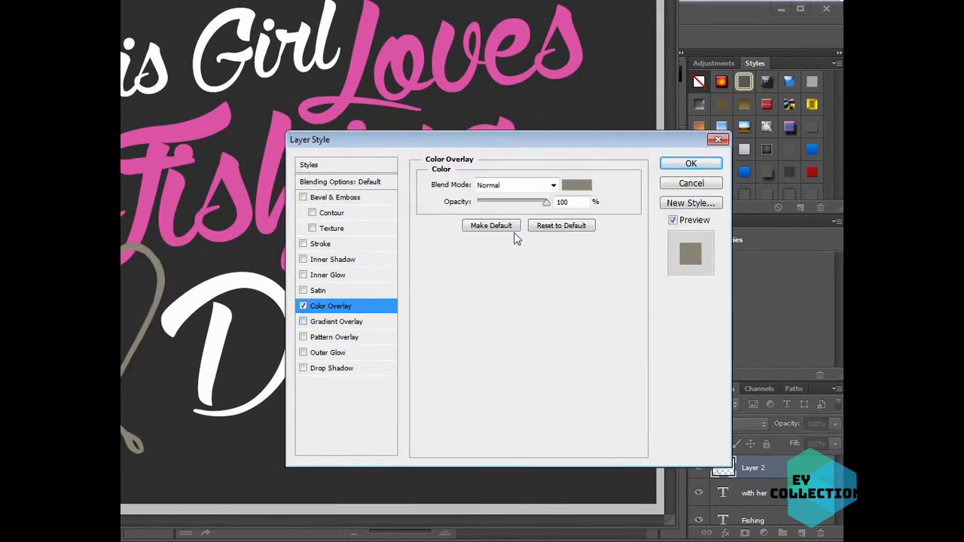
click(577, 186)
click(215, 27)
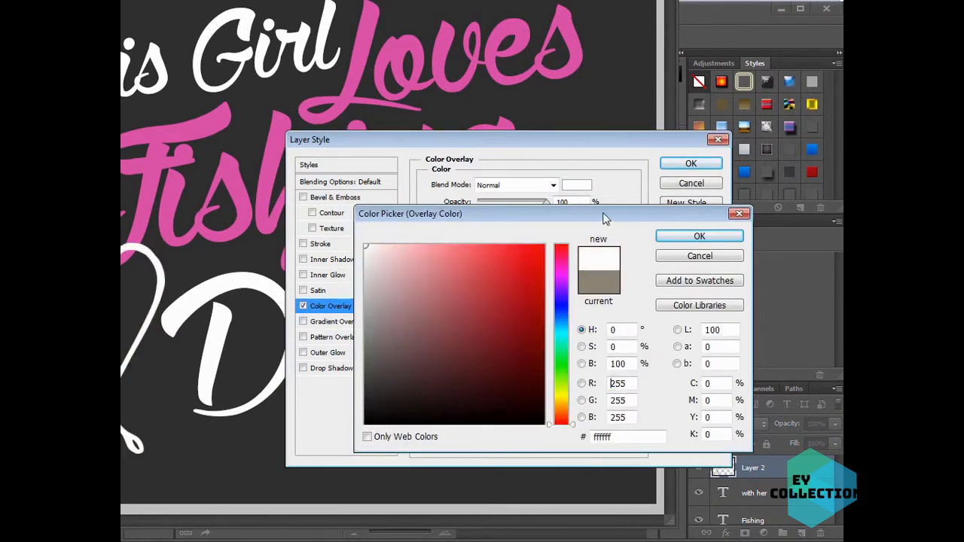
click(700, 236)
click(689, 168)
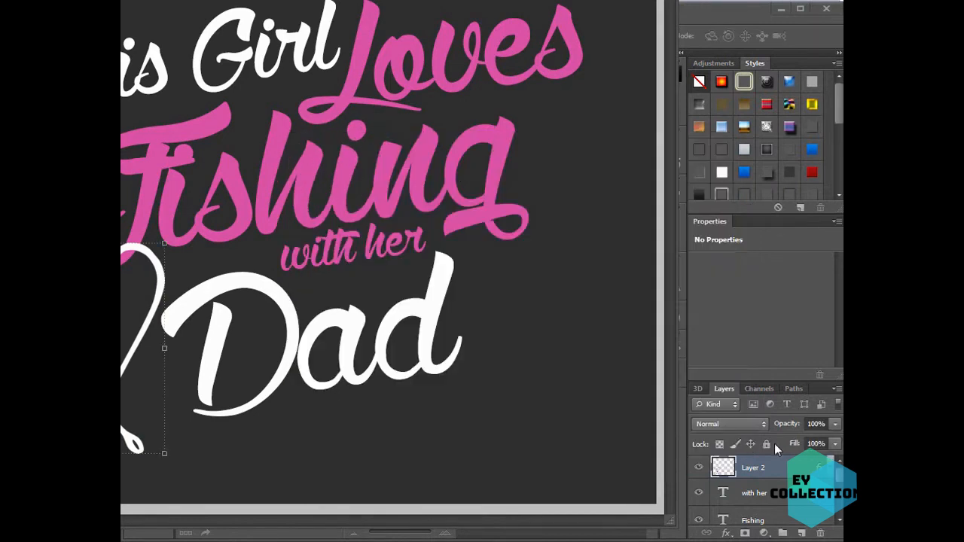
right_click(777, 469)
click(814, 9)
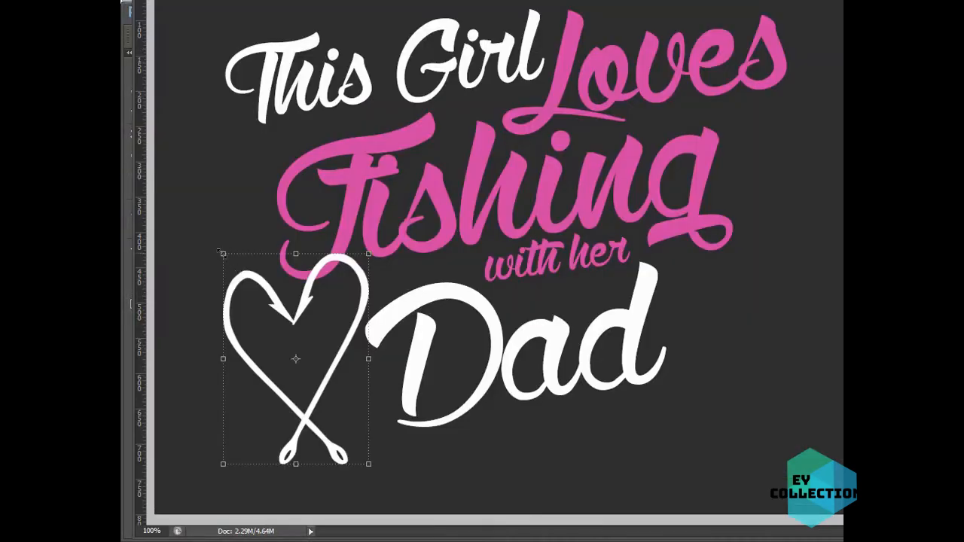
Scale down the white hook heart, position it beside the "D" of "Dad" and rotate it slightly counterclockwise.
drag(219, 251, 242, 272)
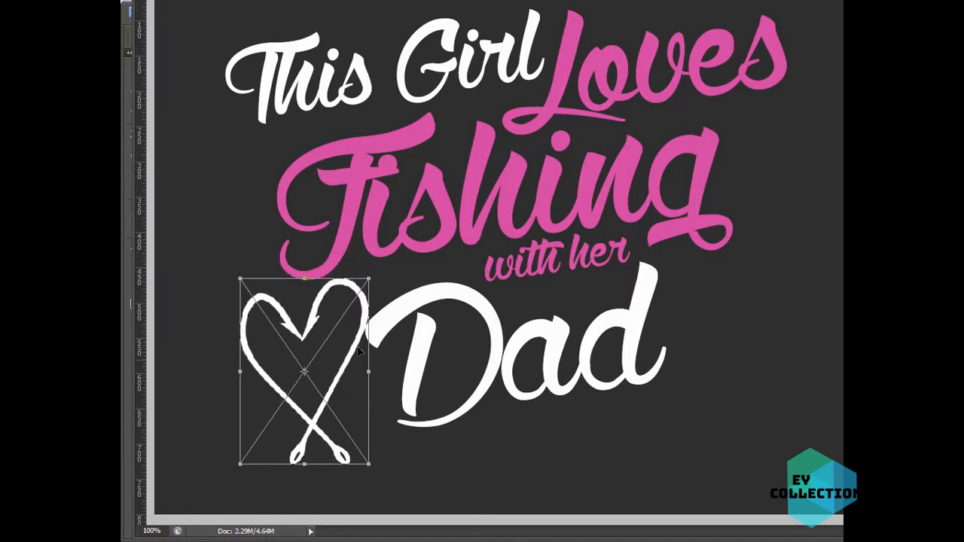
drag(358, 346, 358, 339)
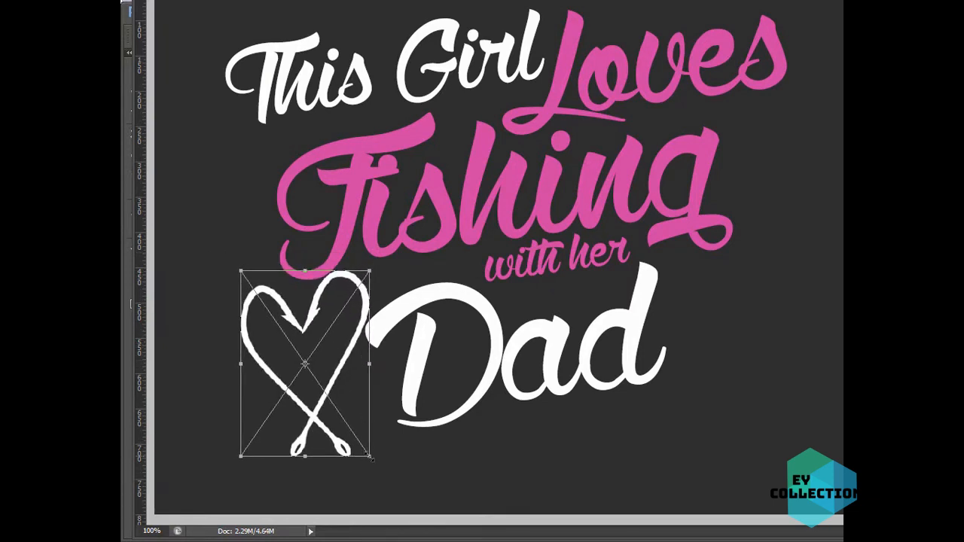
drag(369, 457, 352, 432)
drag(348, 311, 352, 326)
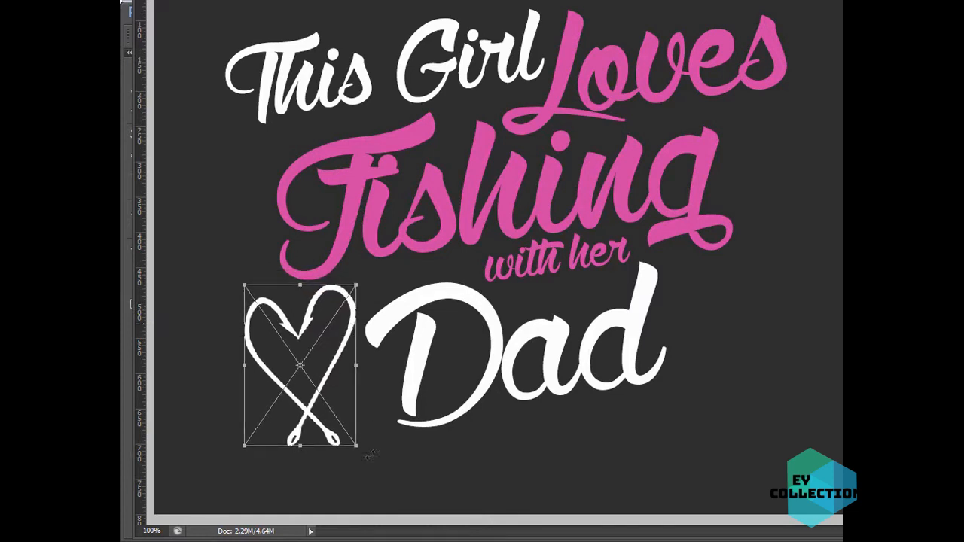
drag(371, 455, 376, 456)
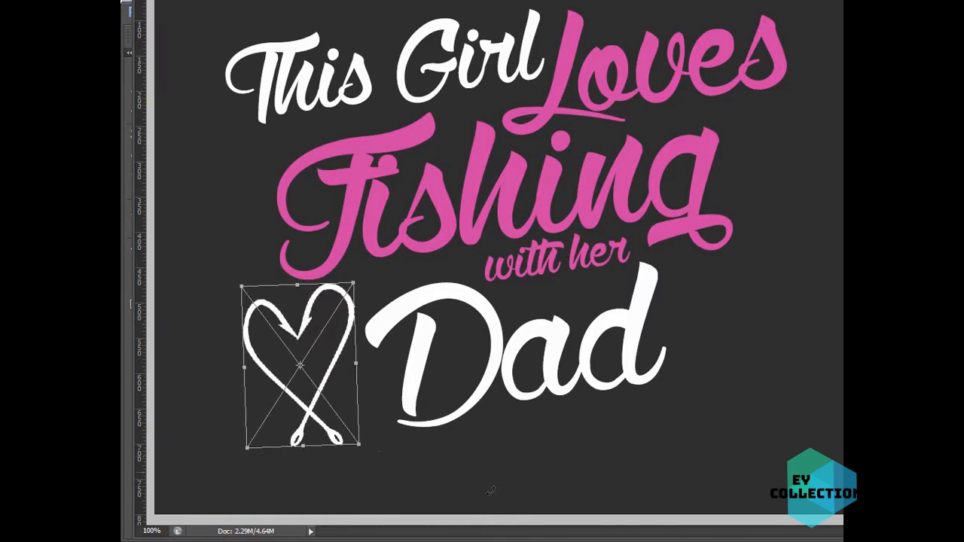
key(Return)
Enlarge the word "Dad" slightly, nudge it back beside the hook heart, and save the design.
click(460, 295)
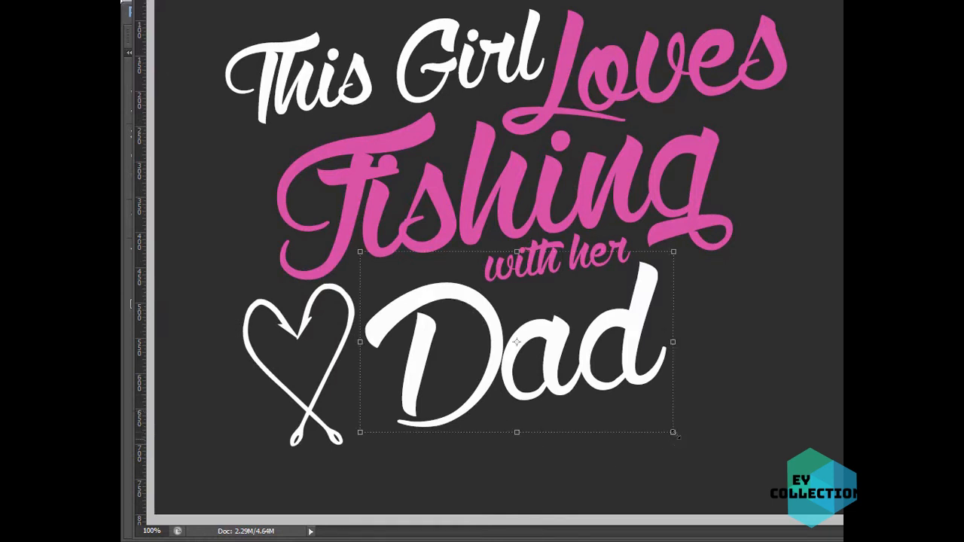
click(676, 435)
drag(676, 466, 698, 485)
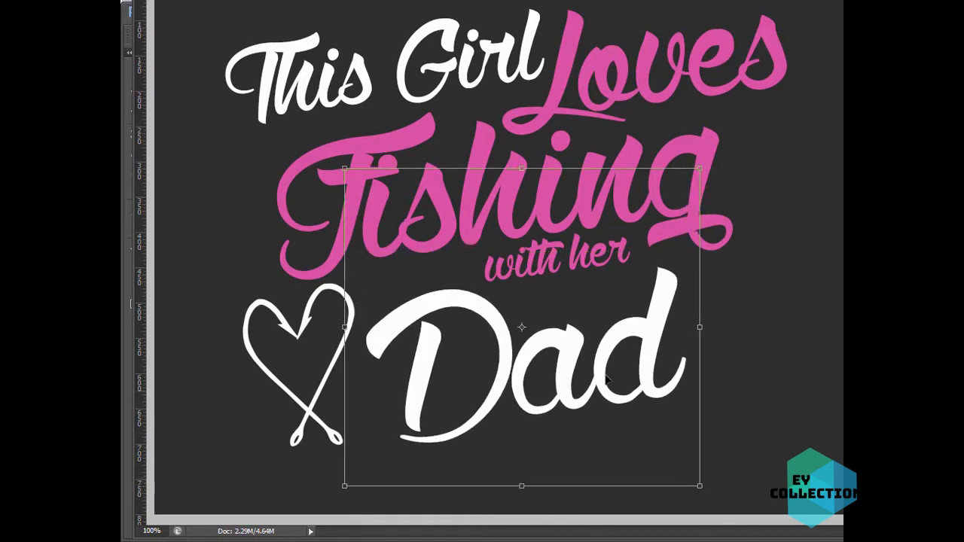
drag(507, 330, 502, 325)
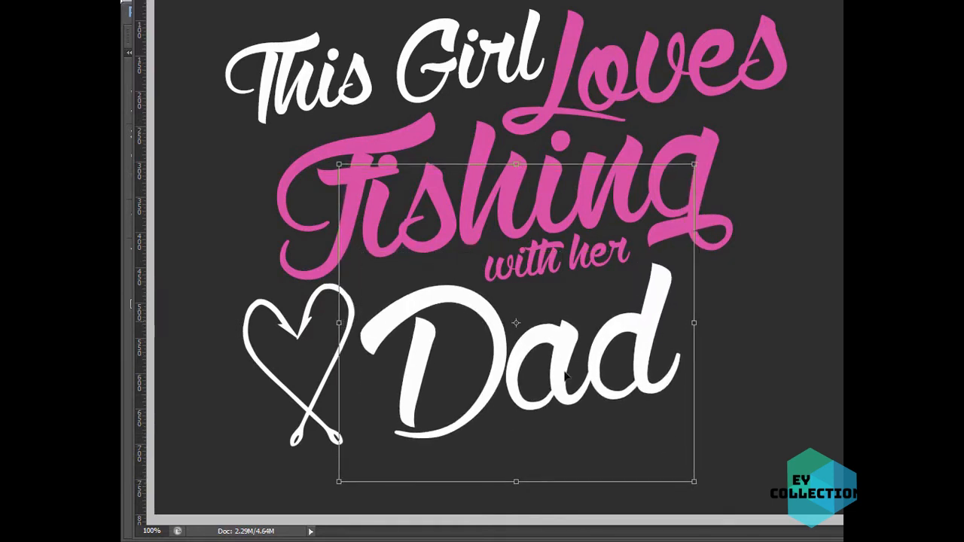
key(Return)
key(ctrl+s)
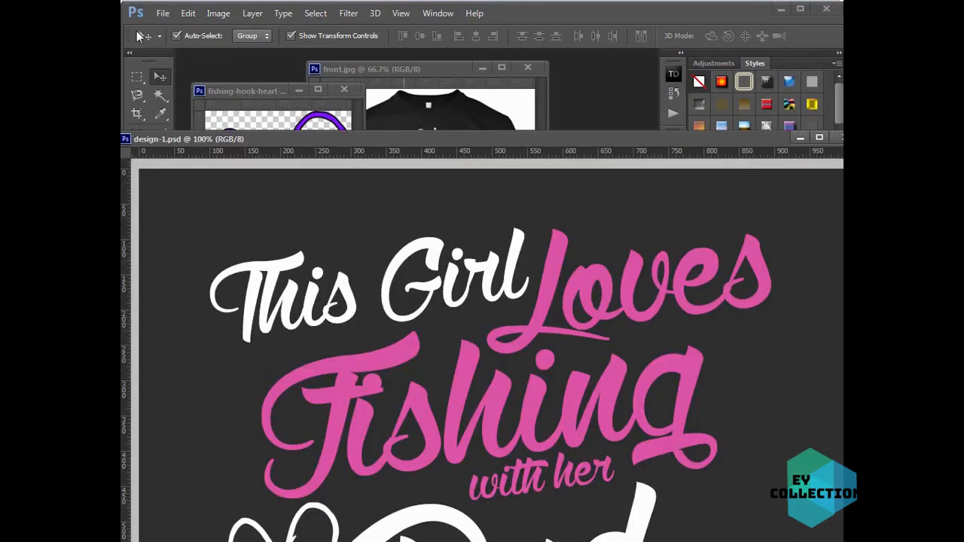
Open fishfly.gif from the Example folder and enlarge its window to show the whole fish.
click(163, 13)
click(178, 42)
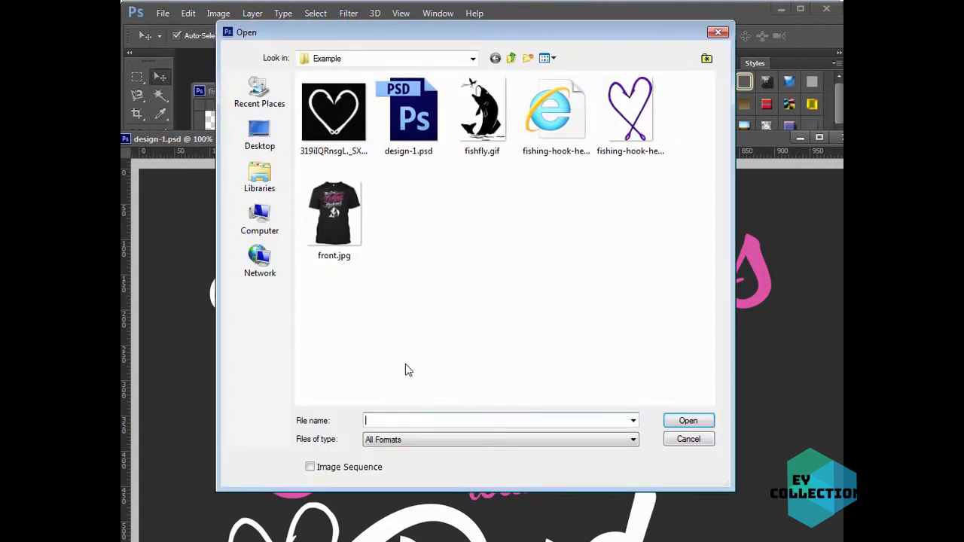
double_click(628, 107)
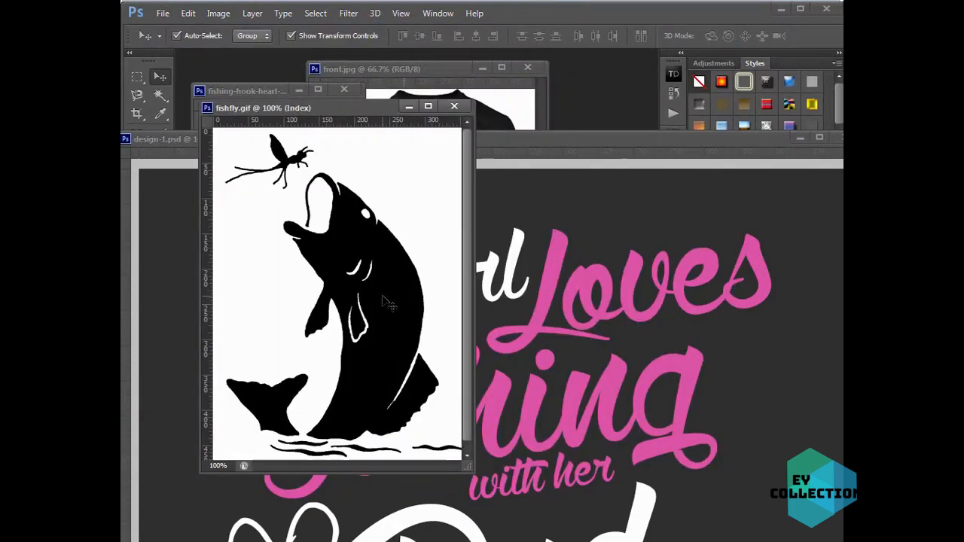
drag(466, 469, 519, 512)
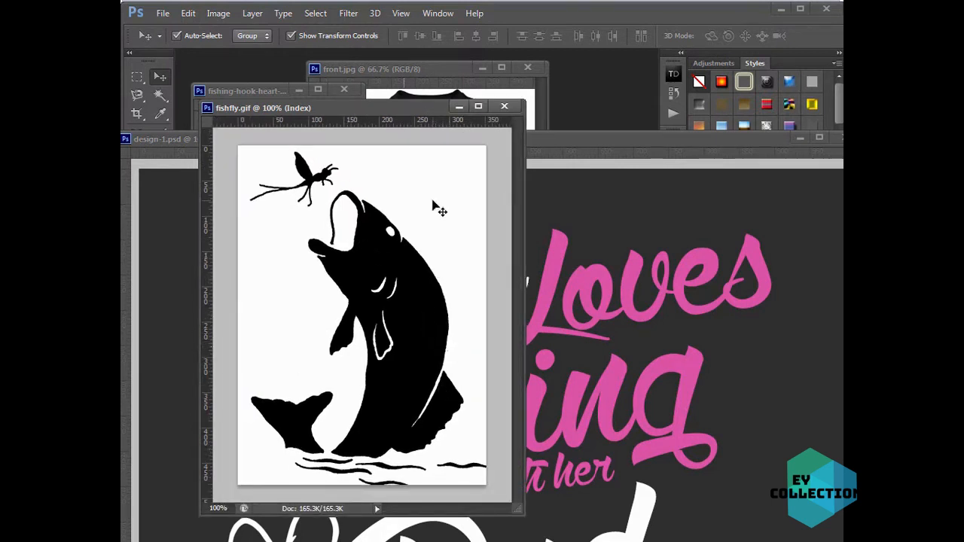
Convert the fish image from indexed color to RGB Color mode.
click(643, 141)
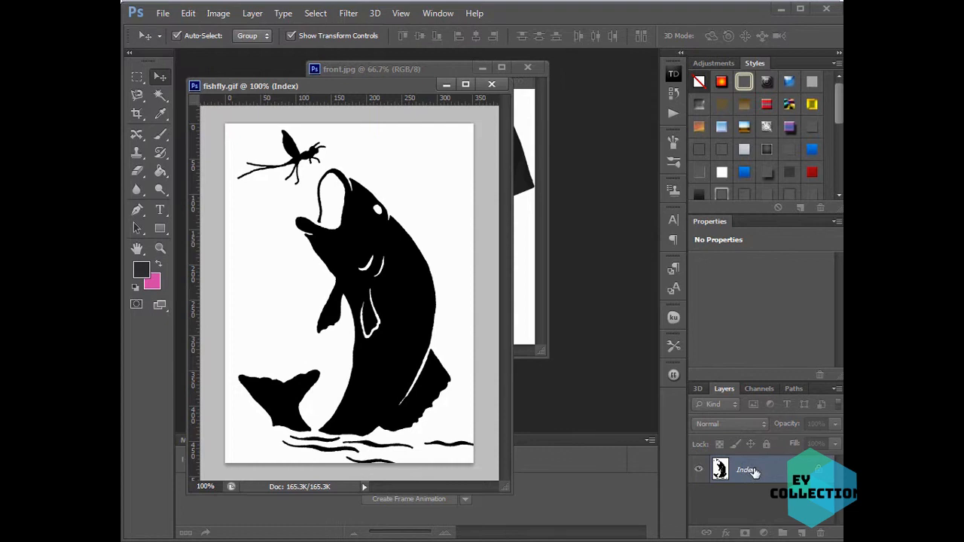
right_click(753, 471)
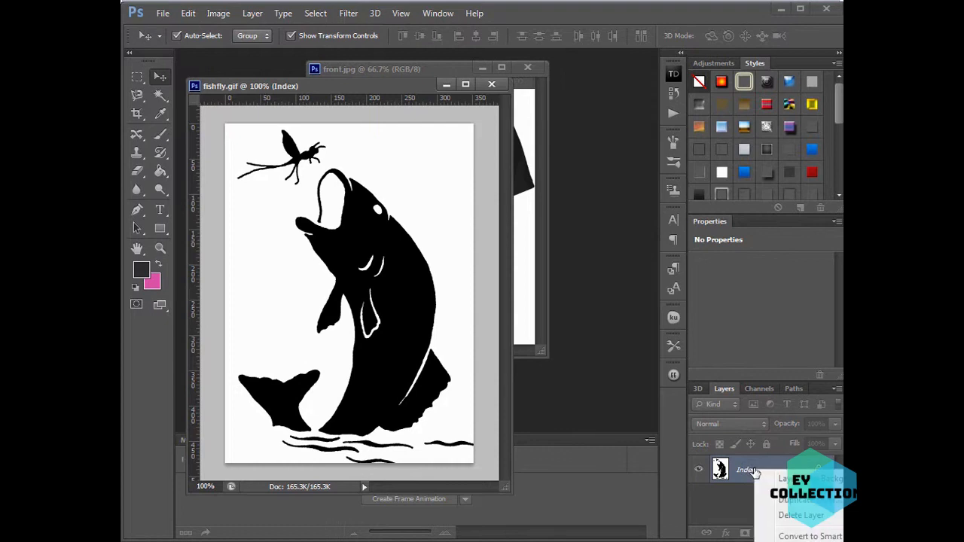
click(768, 465)
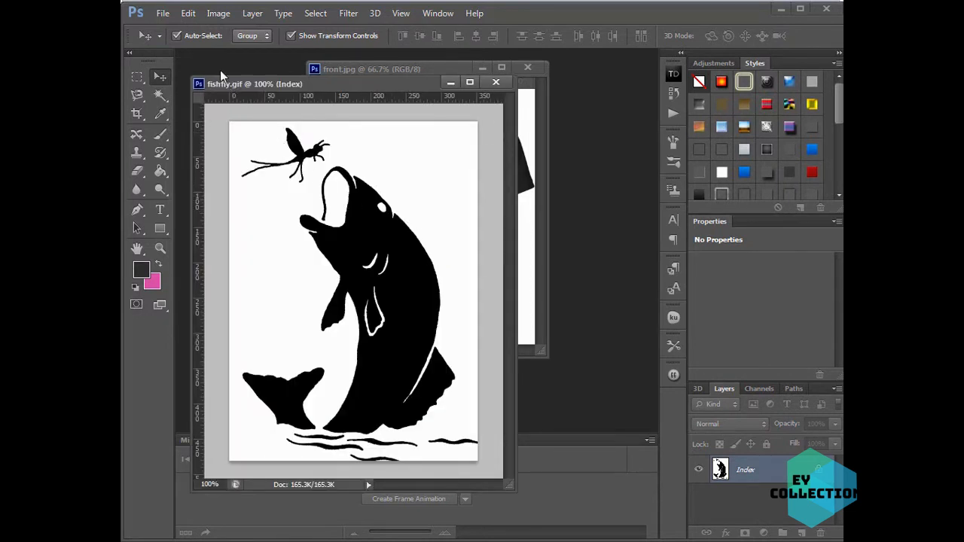
click(219, 13)
mouse_move(227, 29)
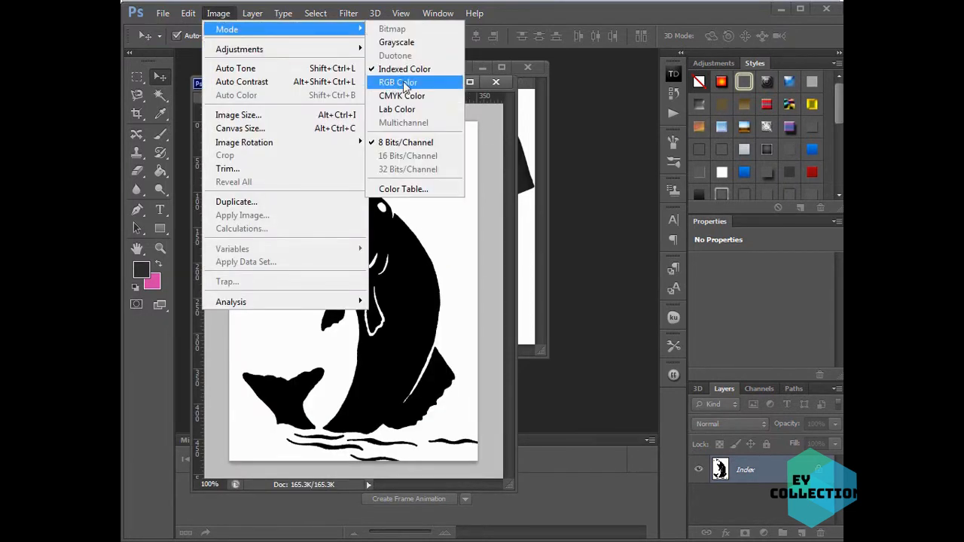
click(425, 83)
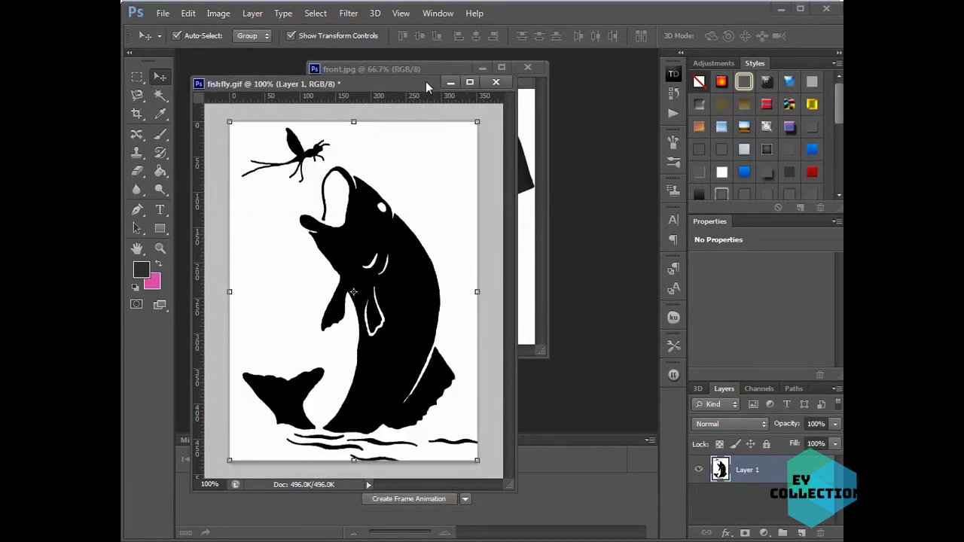
Duplicate the fish layer and hide the original Layer 1.
right_click(763, 470)
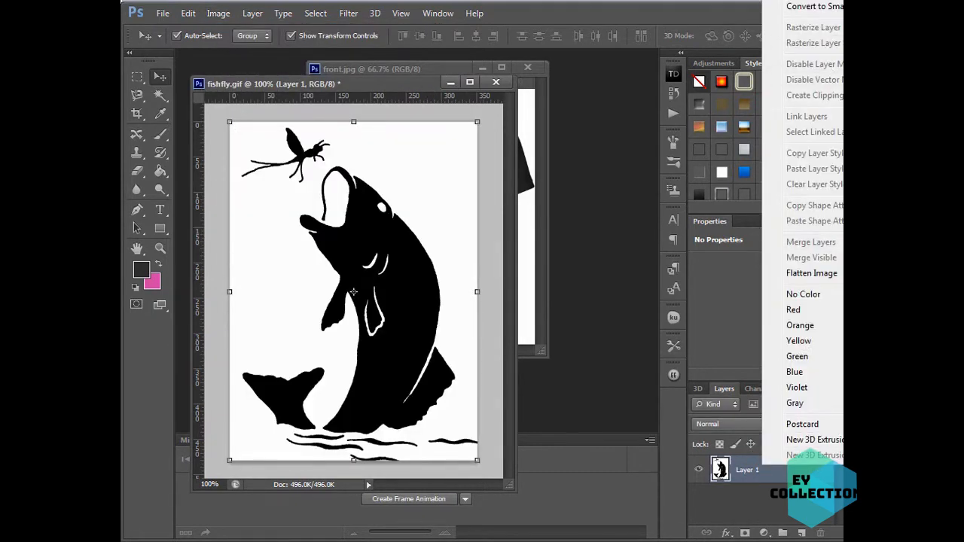
click(812, 0)
click(654, 165)
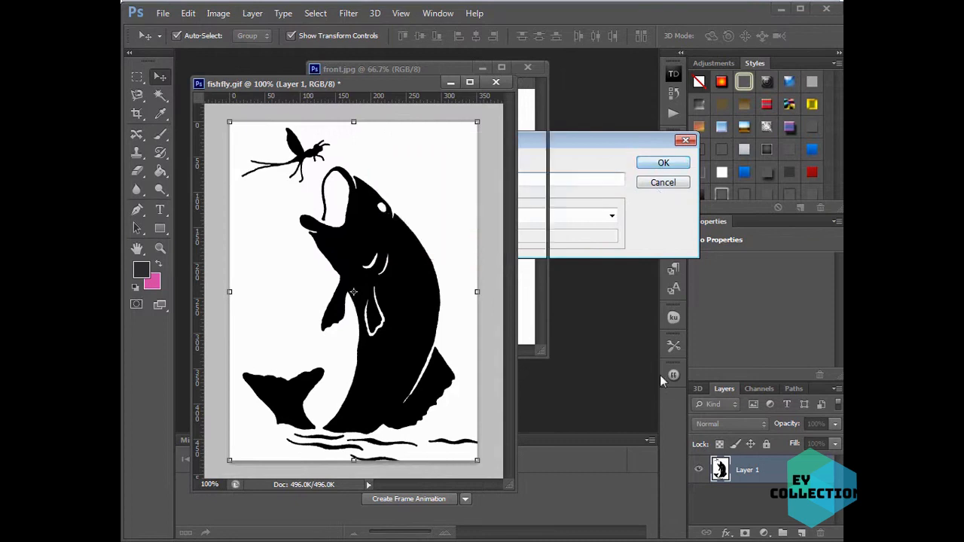
click(698, 497)
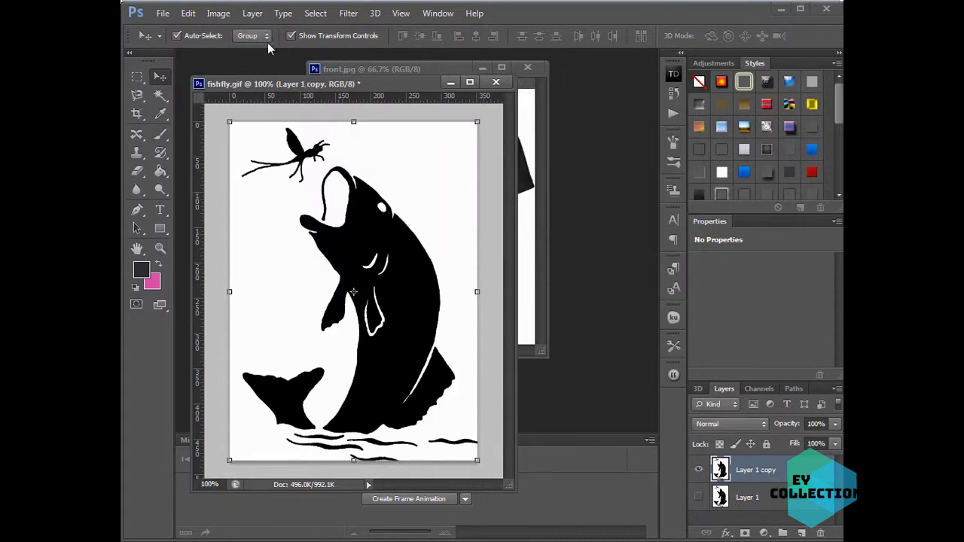
Select the white background with Color Range using Sampled Colors at fuzziness 100, delete it from the fish copy, and deselect.
click(315, 13)
click(375, 135)
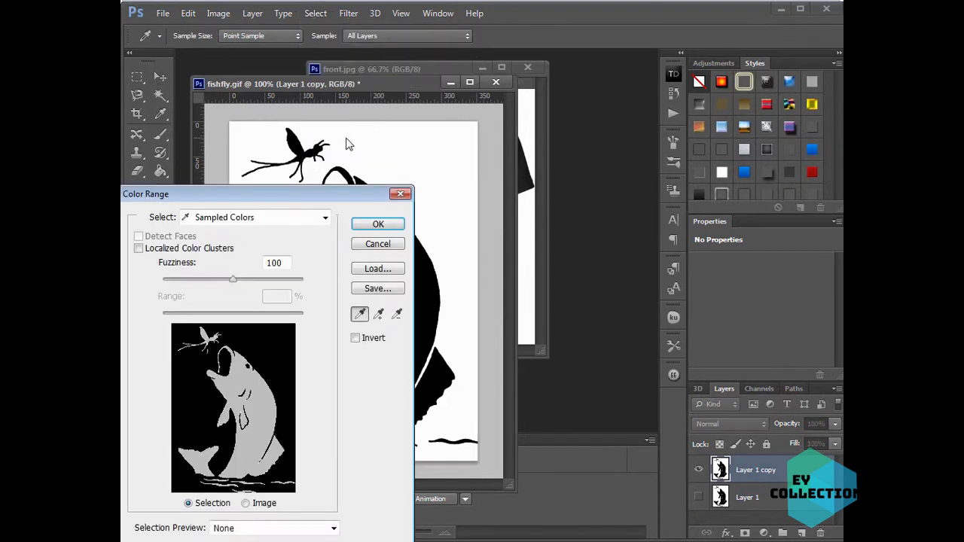
click(419, 153)
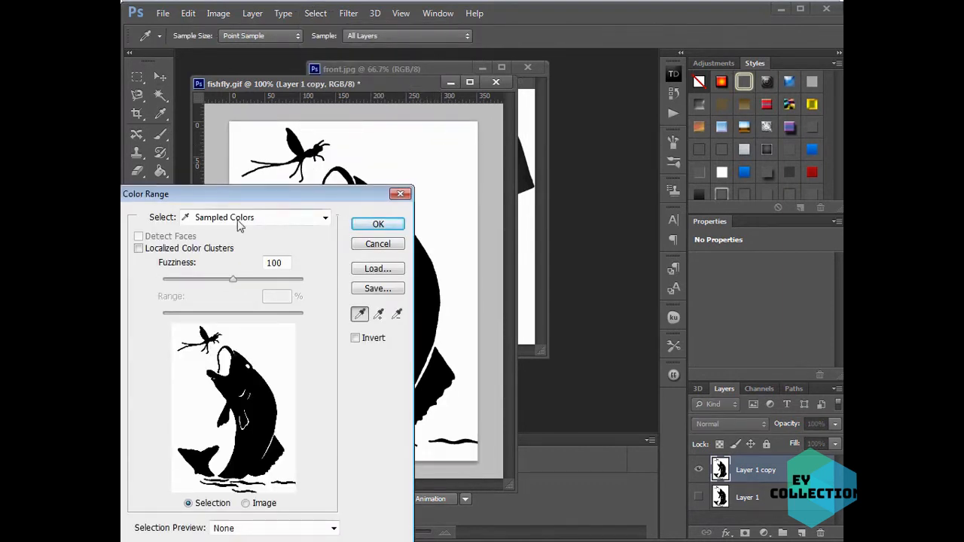
click(263, 224)
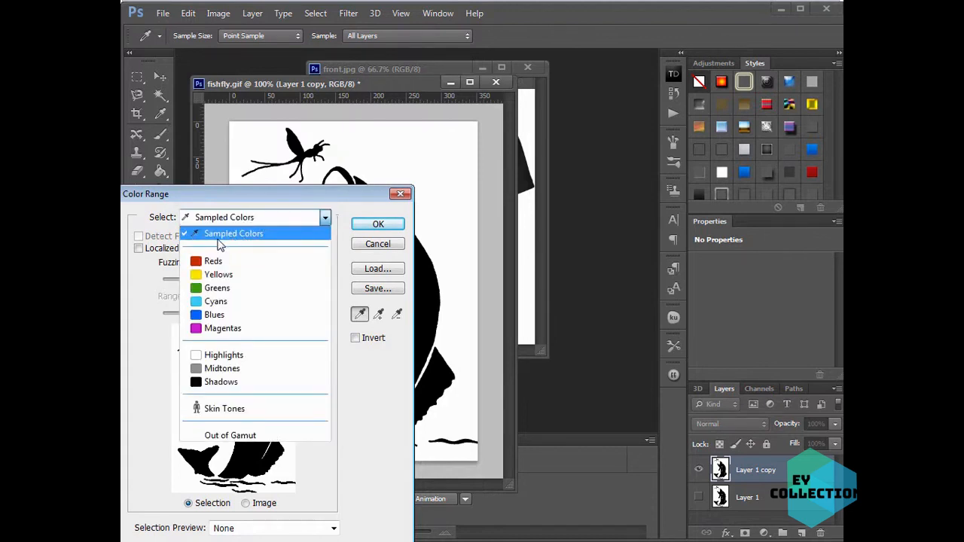
click(325, 217)
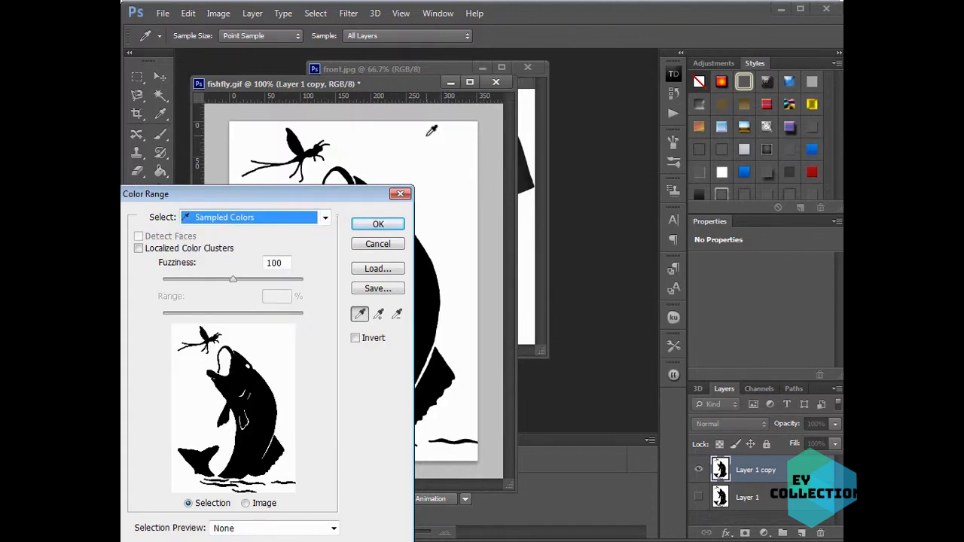
click(378, 223)
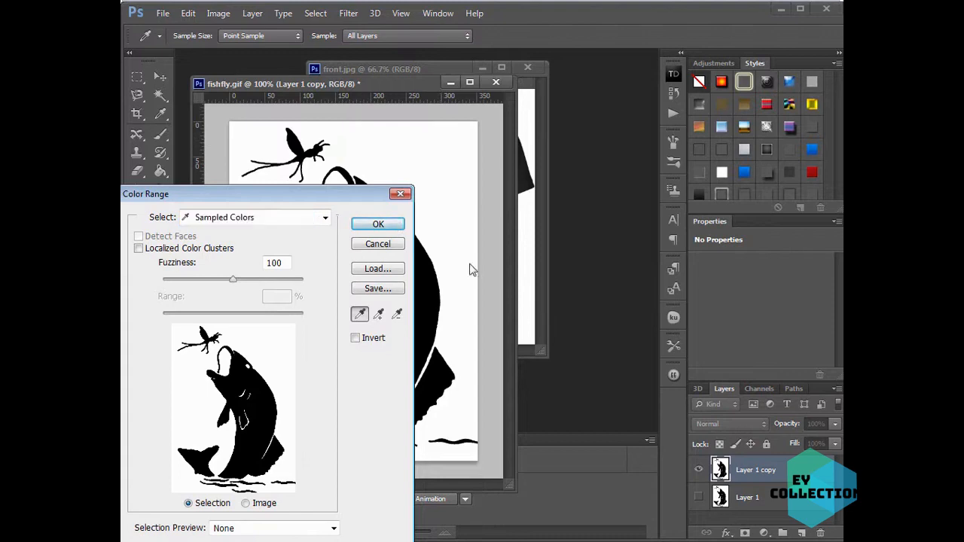
key(v)
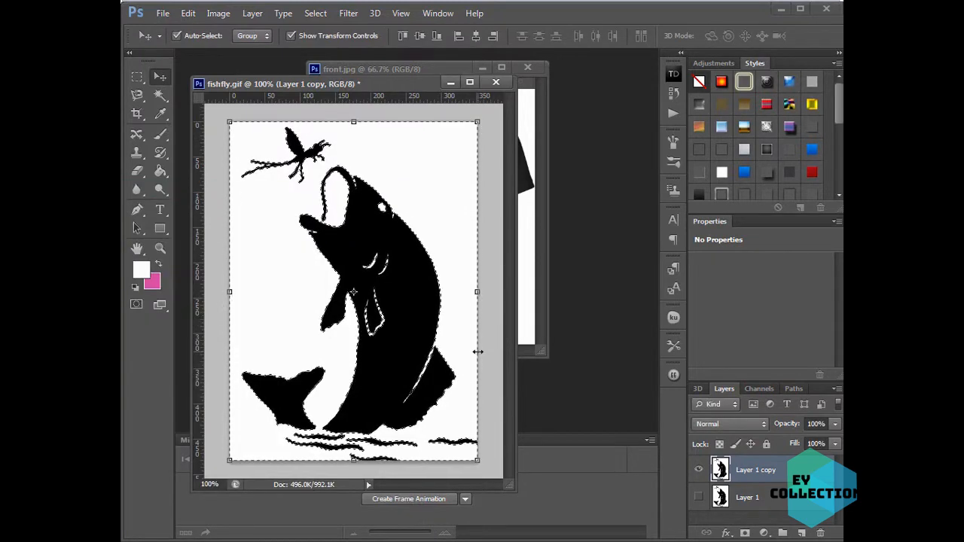
key(Delete)
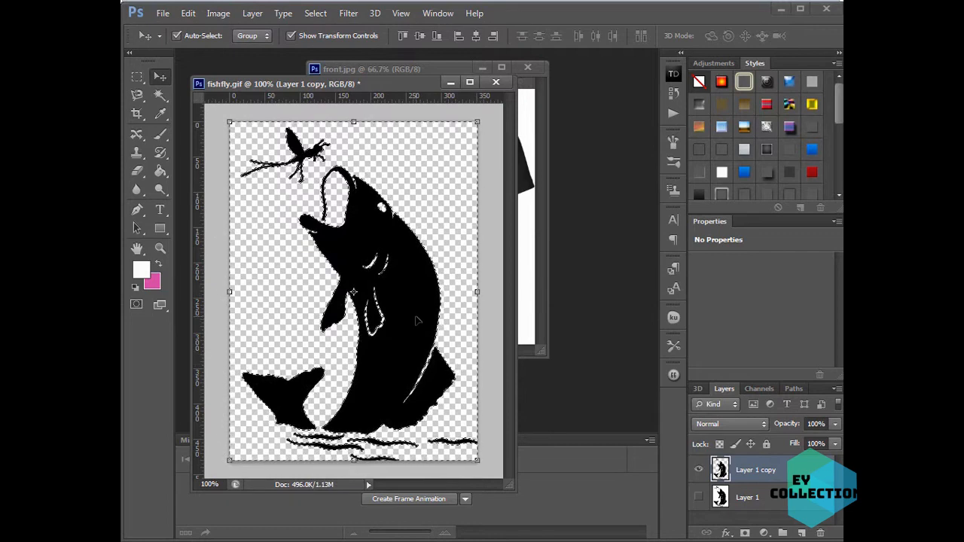
key(ctrl+d)
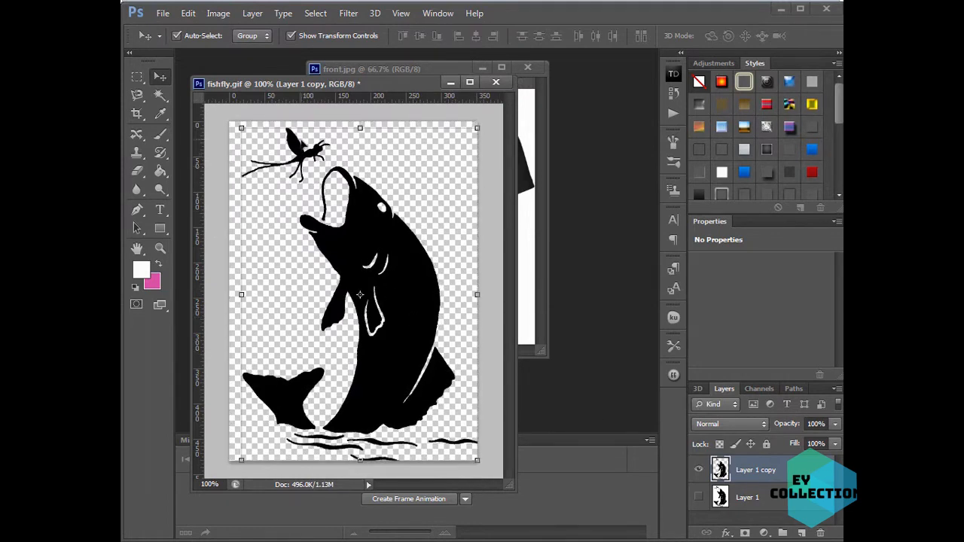
Erase the flying insect above the fish's mouth with the Eraser.
click(136, 171)
mouse_move(283, 135)
mouse_down()
mouse_move(331, 140)
mouse_move(319, 157)
mouse_move(304, 148)
mouse_move(305, 158)
mouse_move(247, 174)
mouse_move(281, 170)
mouse_move(249, 160)
mouse_move(273, 171)
mouse_move(291, 159)
mouse_move(282, 158)
mouse_move(300, 174)
mouse_up()
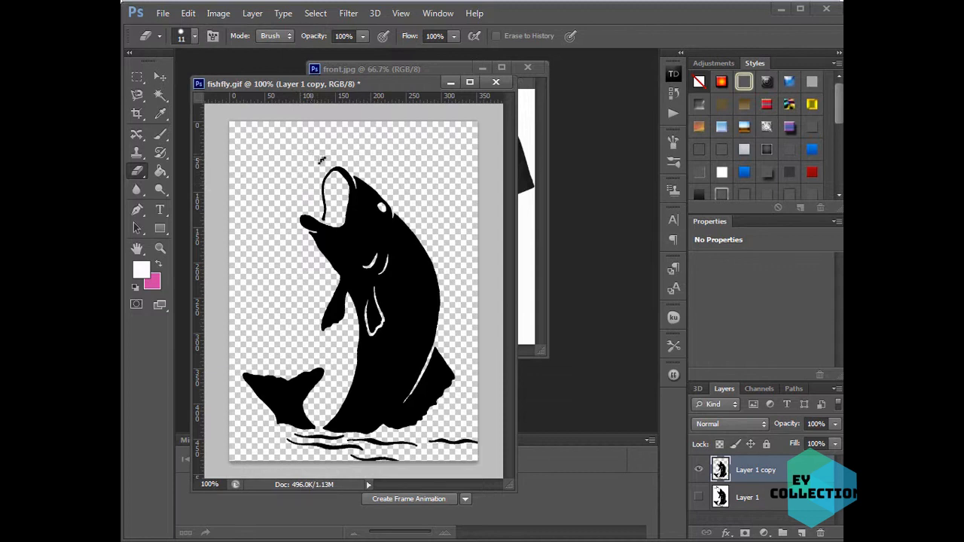
click(160, 76)
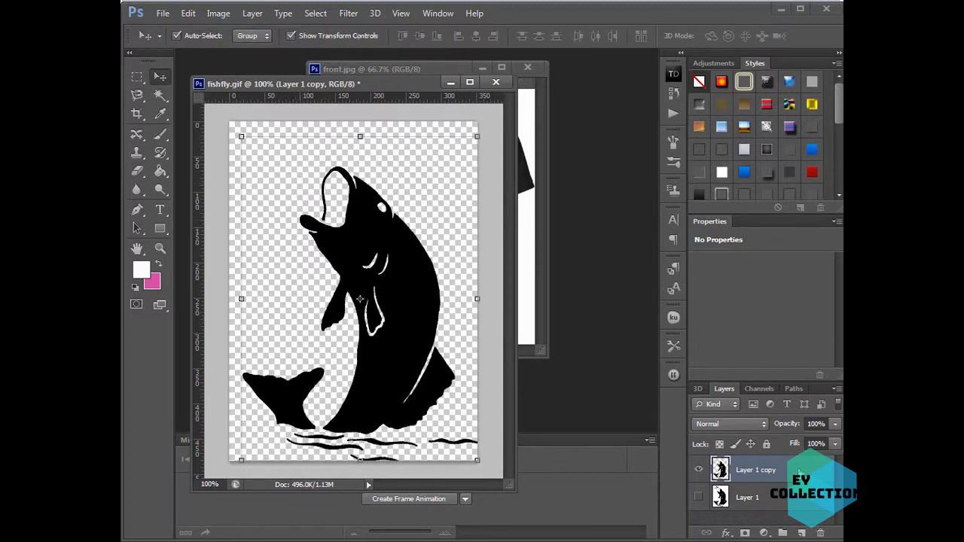
Recolor the fish copy with a white (ffffff) Color Overlay at 100% opacity in Normal blend mode.
double_click(801, 473)
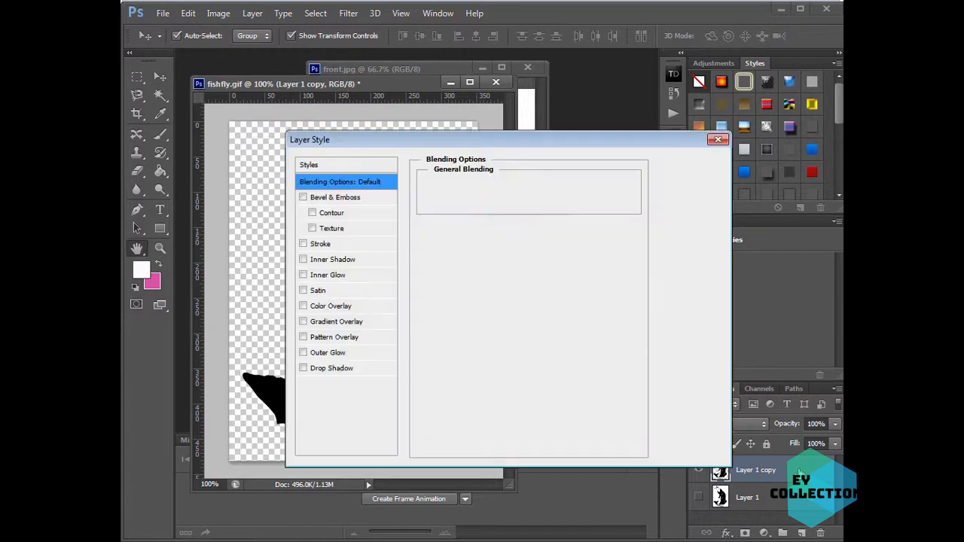
click(366, 307)
click(574, 187)
click(365, 244)
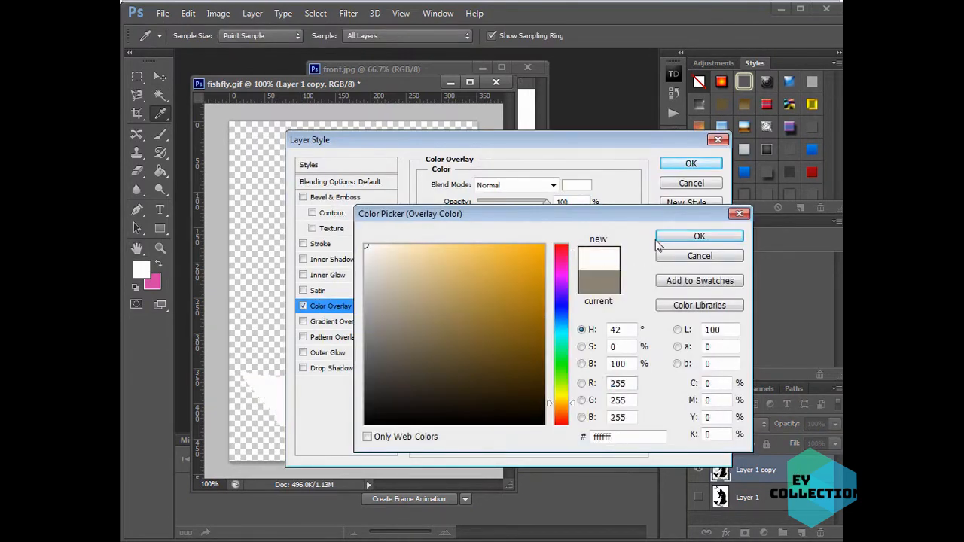
click(667, 236)
click(666, 164)
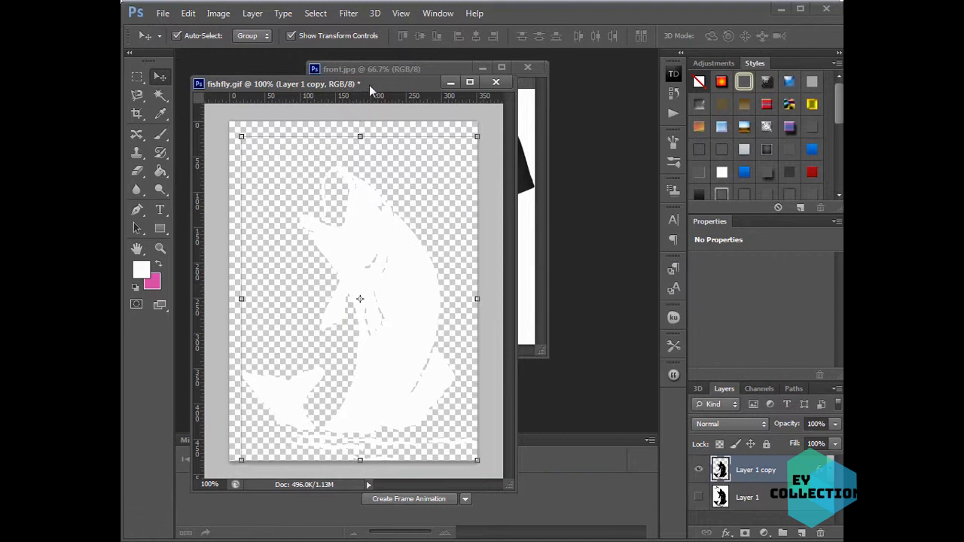
Copy the white fish layer into the design-1.psd T-shirt design.
key(ctrl+h)
key(ctrl+r)
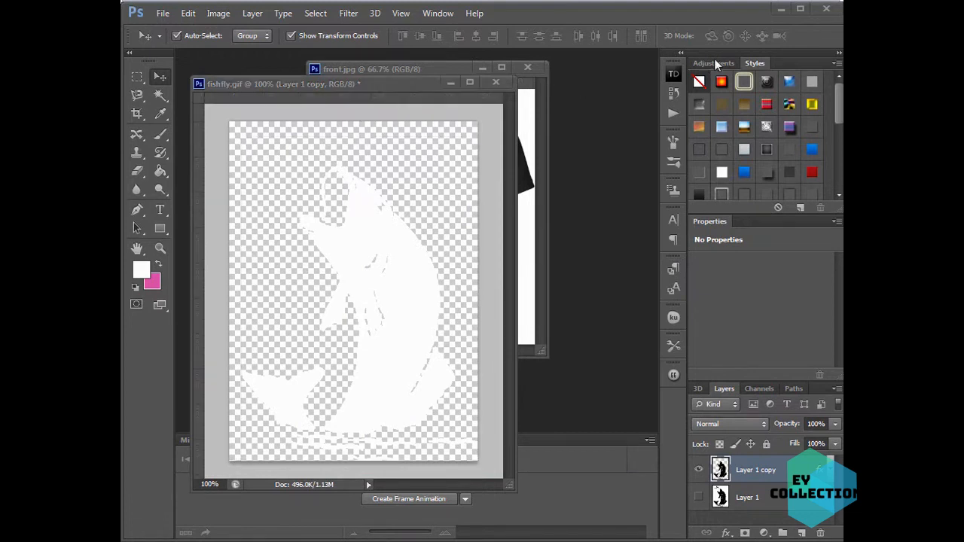
drag(715, 60, 713, 58)
click(337, 251)
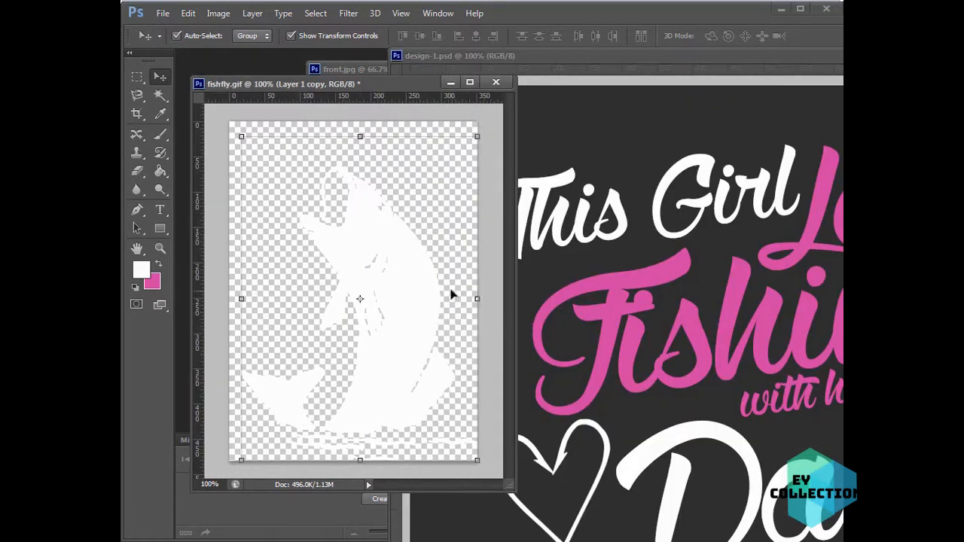
drag(424, 288, 840, 381)
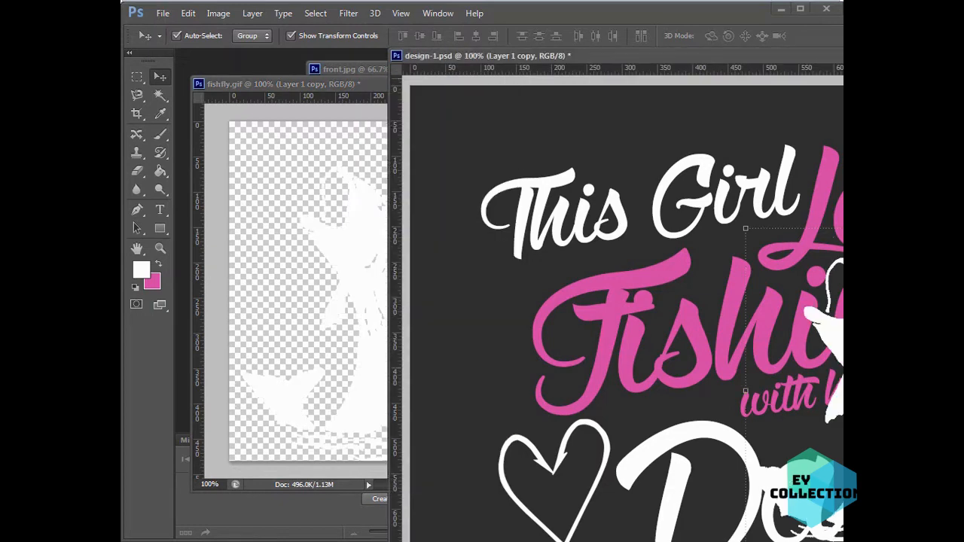
Convert the placed fish layer to a smart object and move it off the lettering to just after "Dad".
double_click(725, 56)
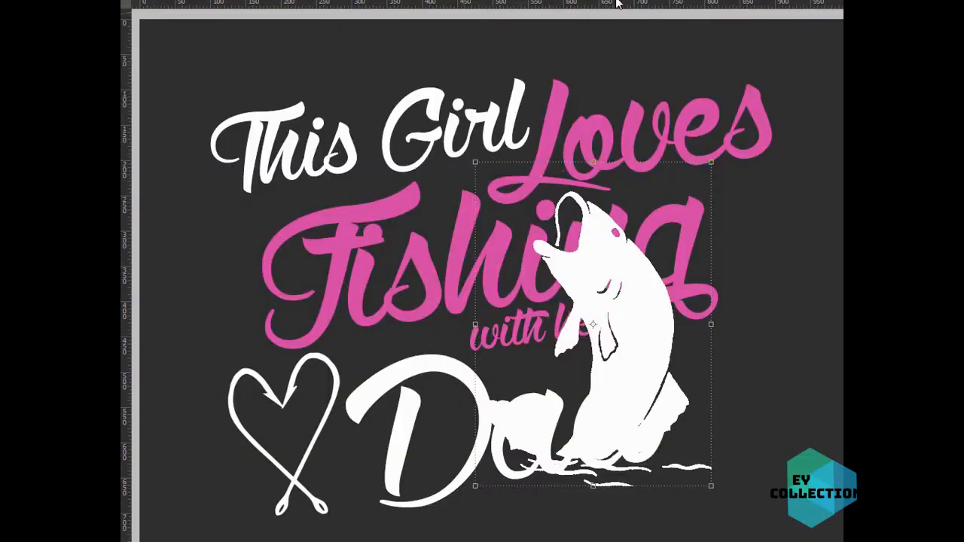
double_click(618, 2)
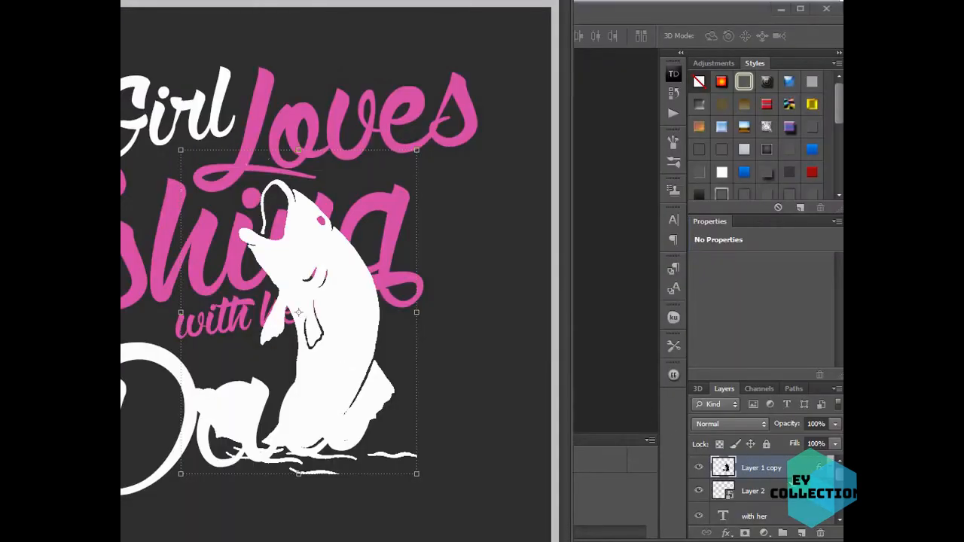
right_click(820, 468)
click(828, 17)
double_click(467, 1)
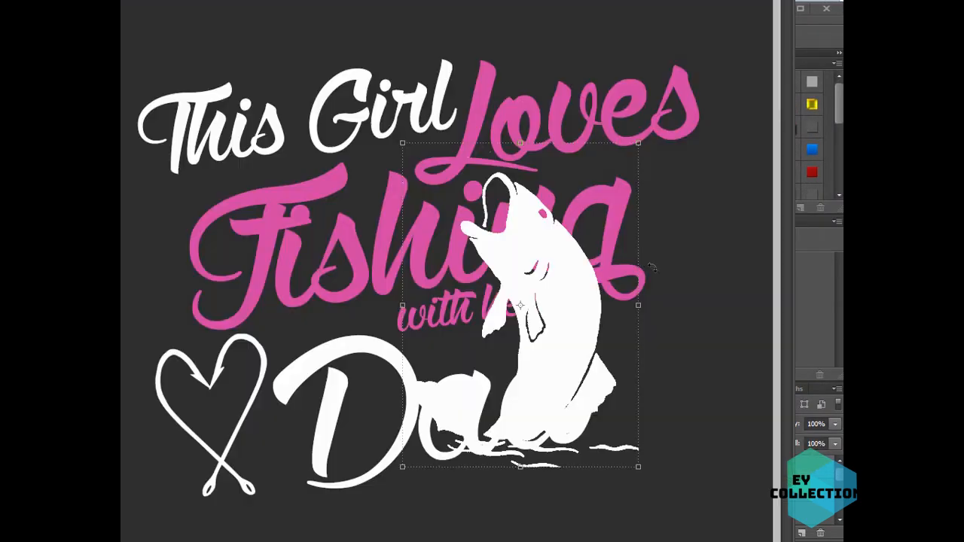
drag(575, 333, 723, 325)
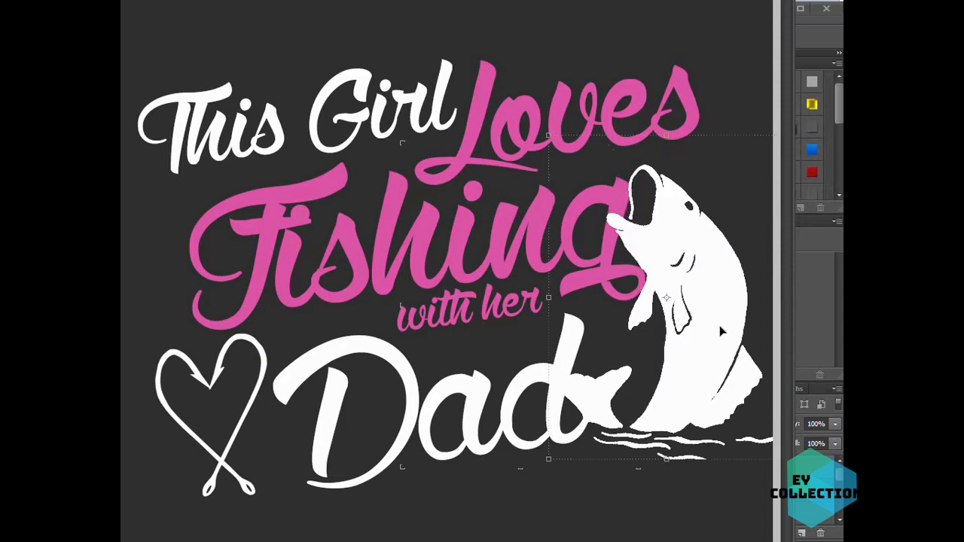
Move the fish off the "Fishing" lettering to the canvas's lower-right corner and rasterize its layer.
double_click(666, 1)
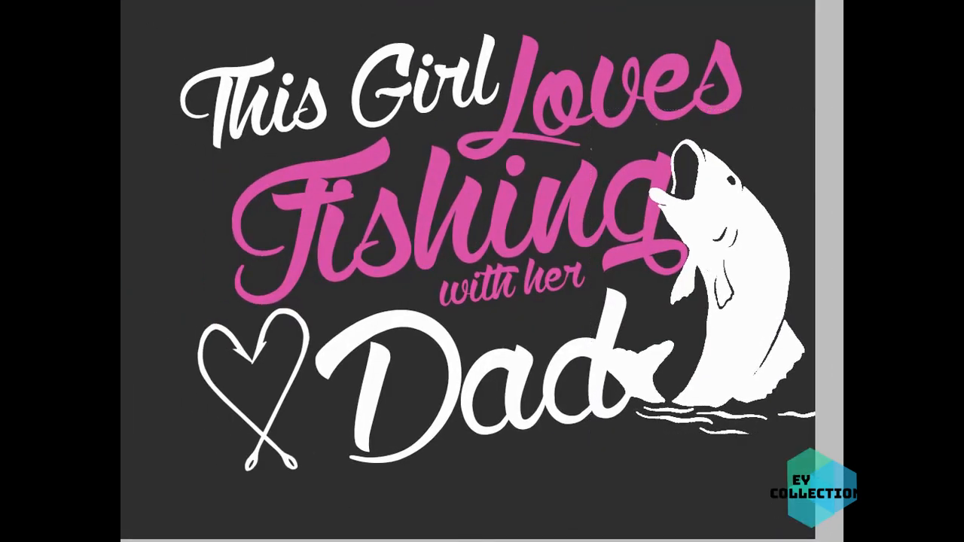
drag(136, 54, 545, 388)
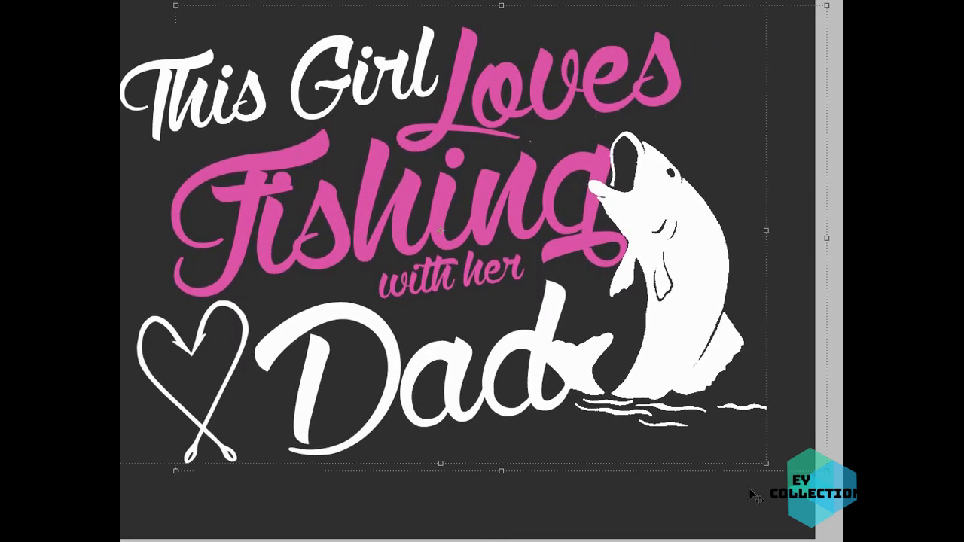
drag(694, 242, 761, 430)
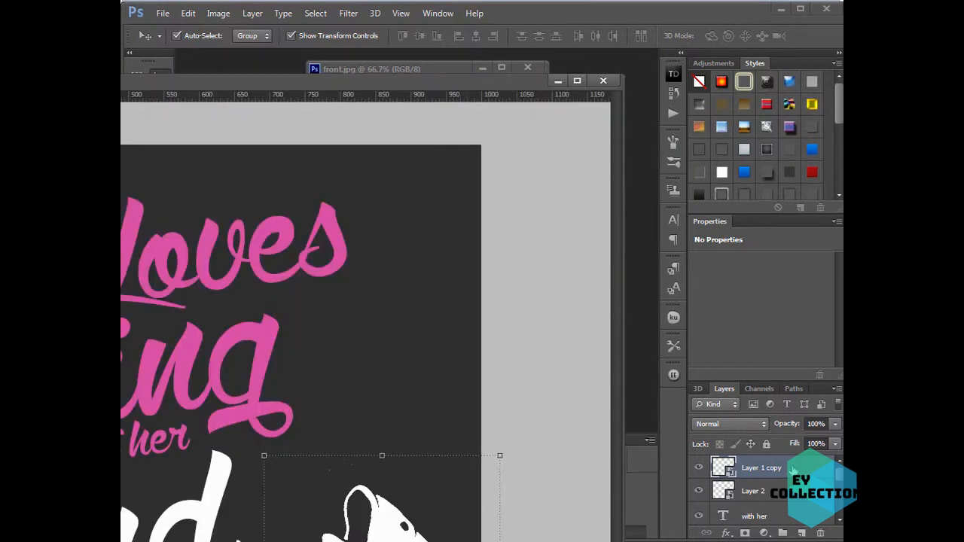
right_click(793, 469)
click(812, 70)
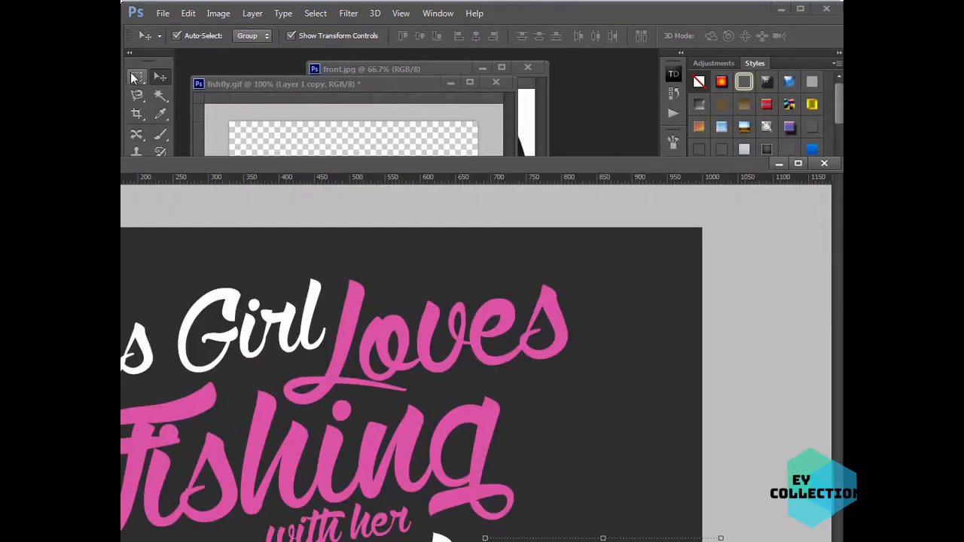
Try to remove the stray specks above the fish's mouth with a rectangular marquee selection.
click(160, 77)
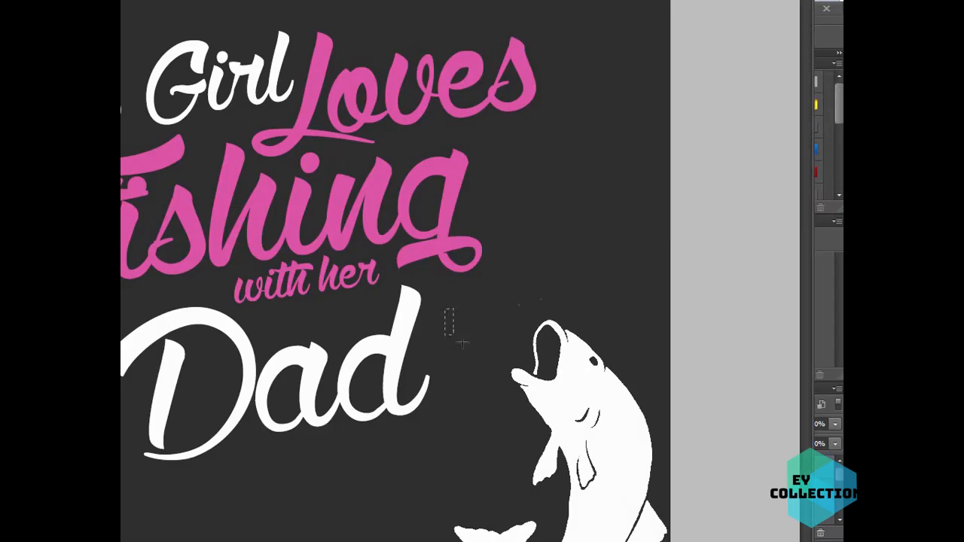
drag(463, 343, 472, 346)
drag(480, 285, 517, 329)
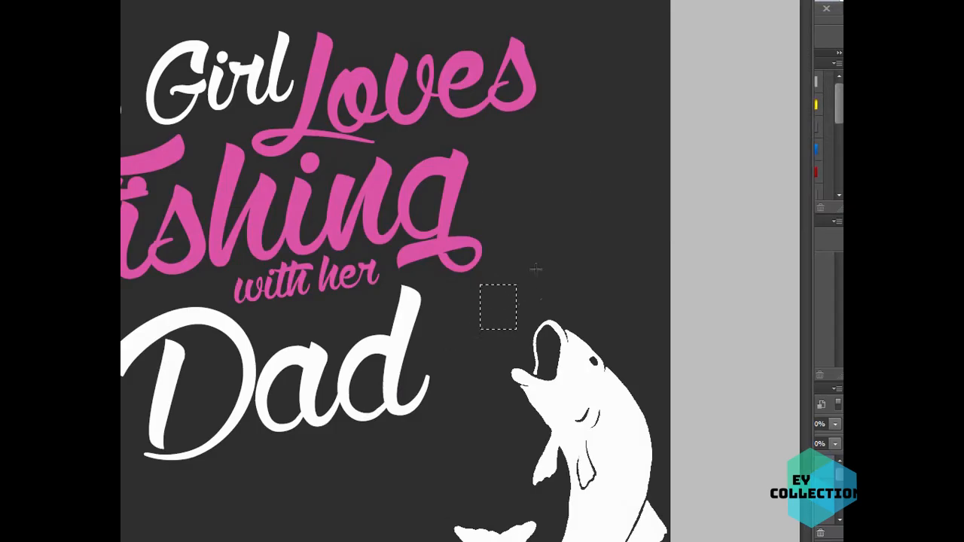
click(576, 281)
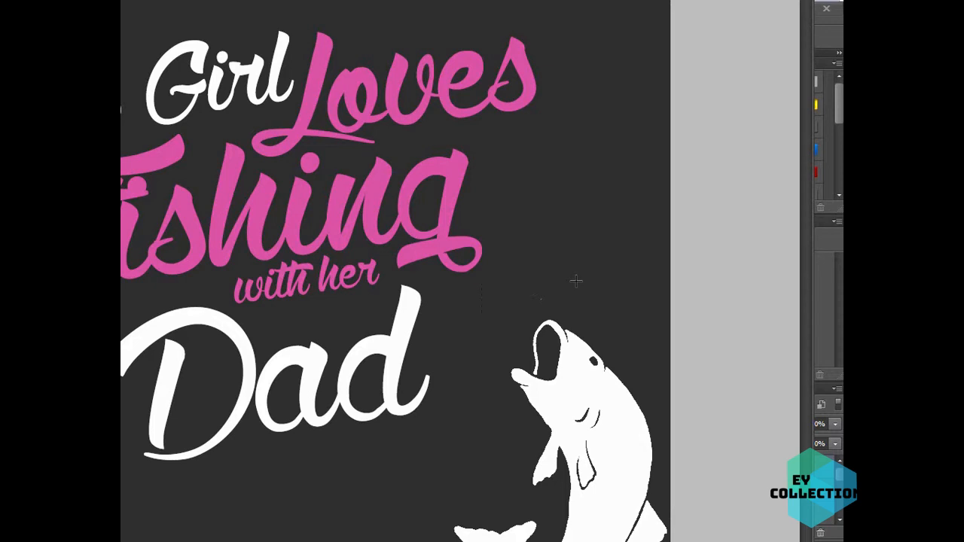
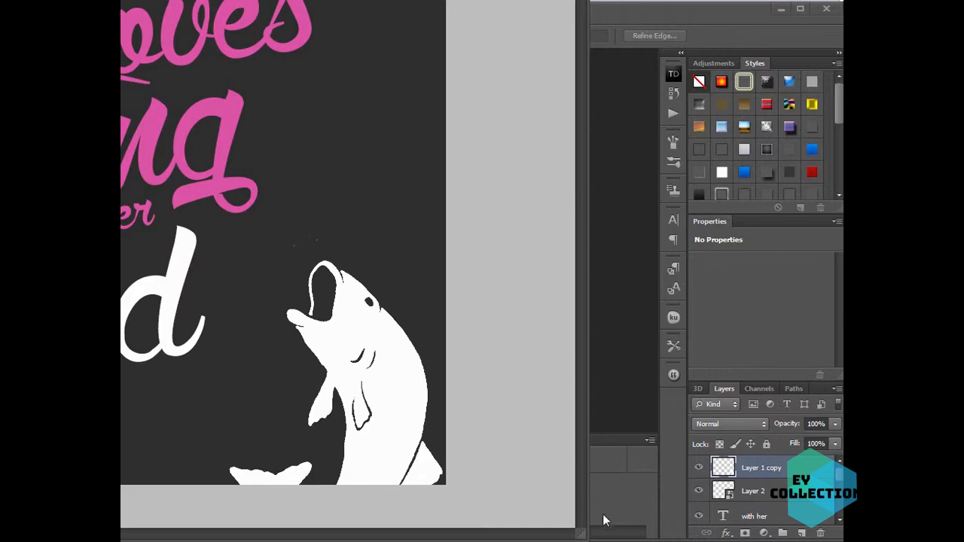
Move the fish up beside "Dad" so that its tail and the water ripples fit on the canvas.
drag(578, 535, 496, 529)
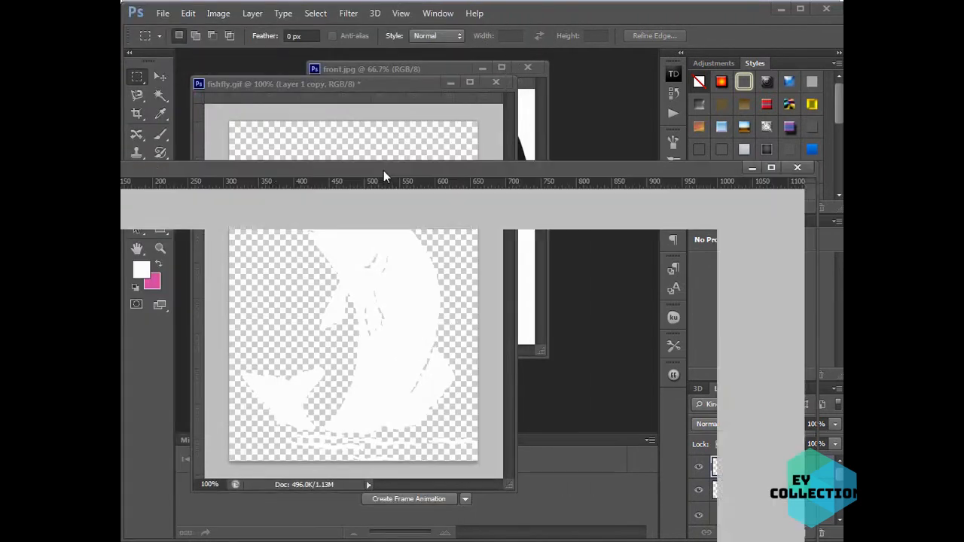
click(270, 172)
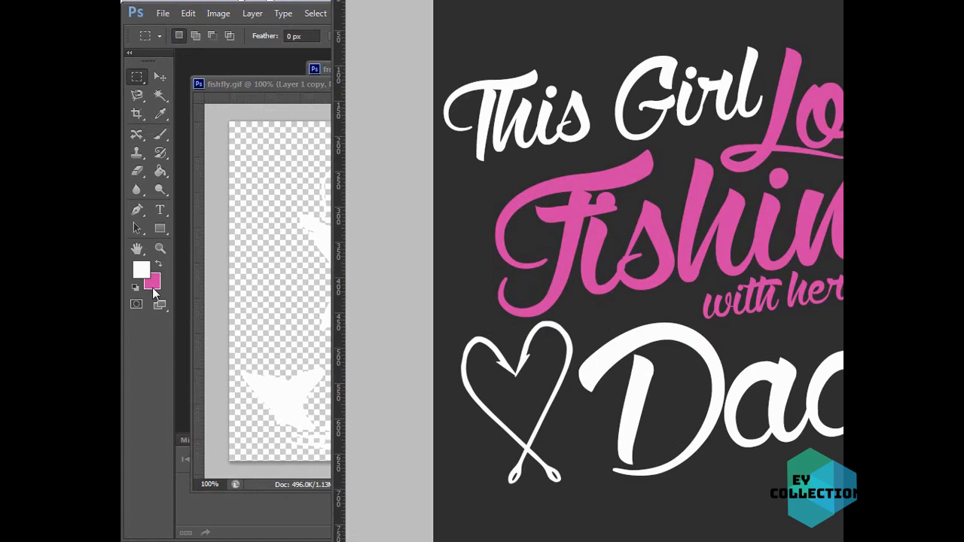
click(159, 248)
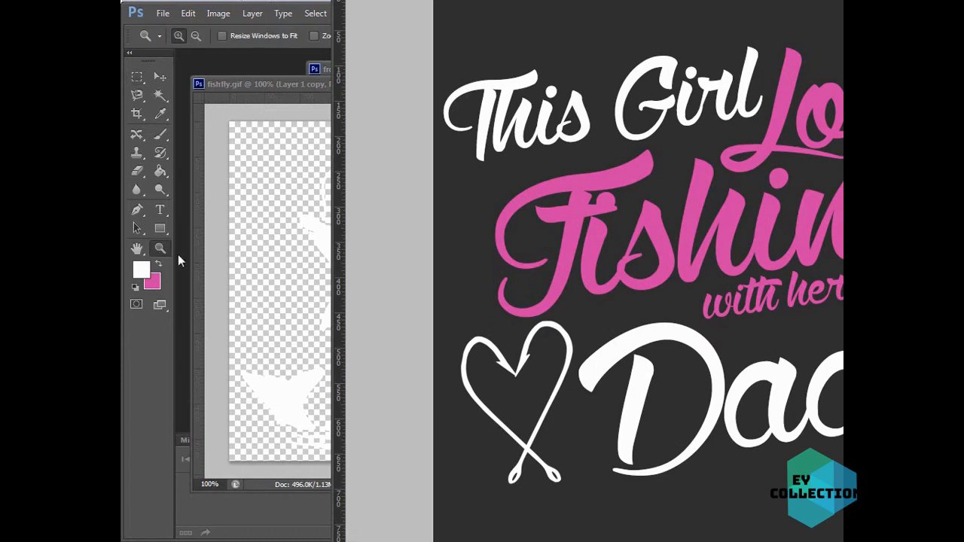
click(608, 309)
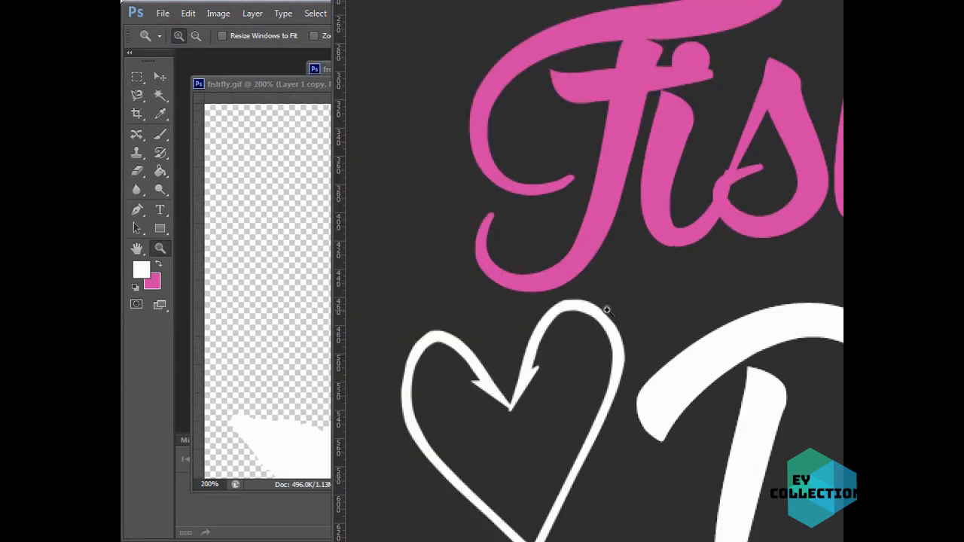
alt+click(608, 310)
alt+click(607, 310)
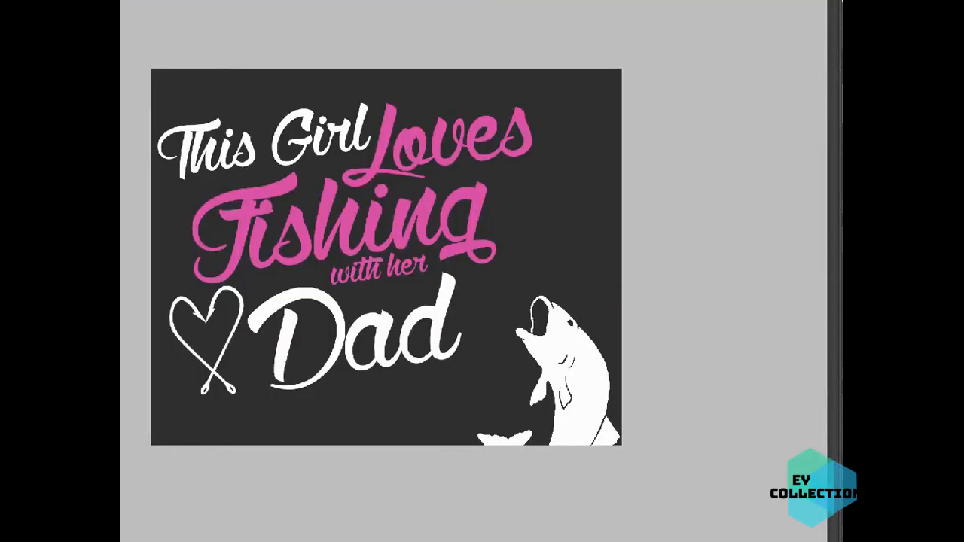
drag(603, 4, 376, 150)
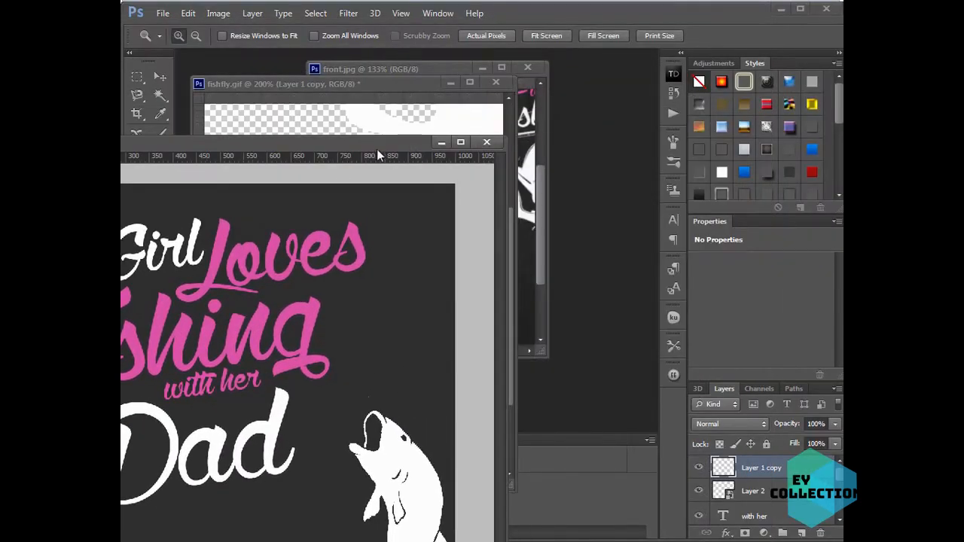
click(441, 144)
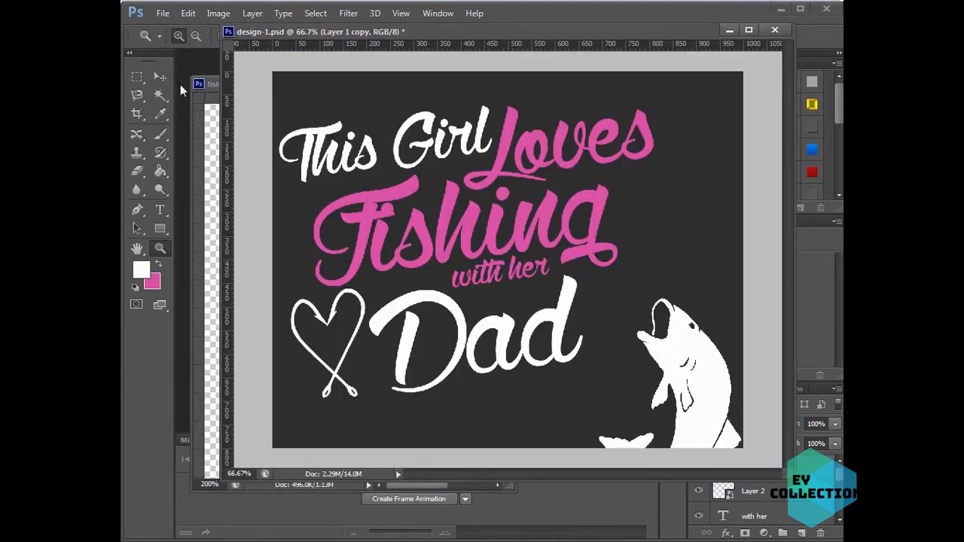
key(v)
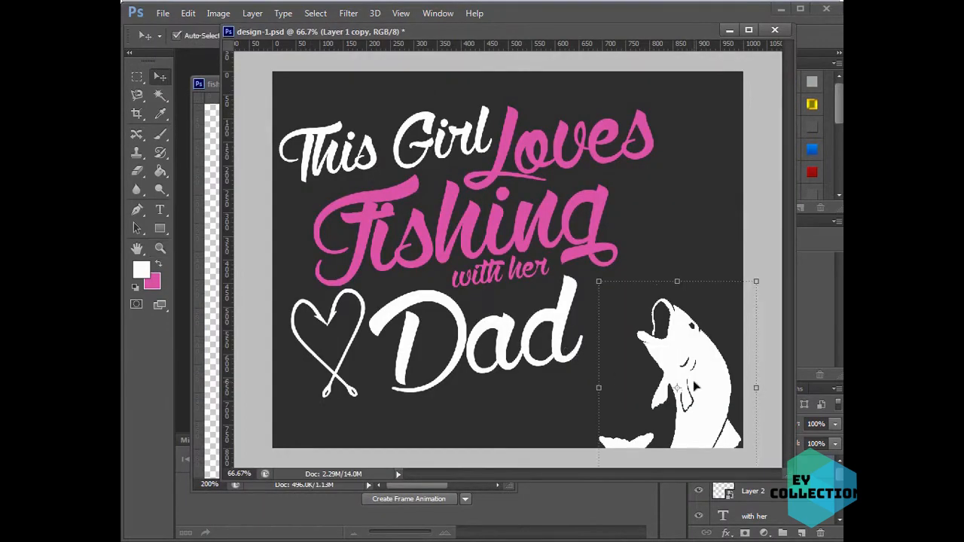
drag(695, 386, 683, 322)
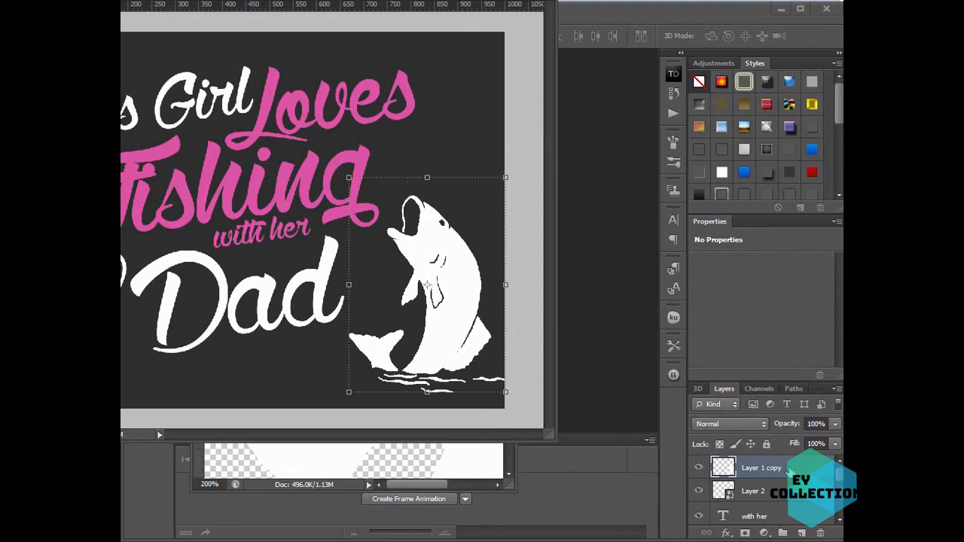
Add a 3 px outside Stroke in bright turquoise to the fish layer at 100% opacity and move the fish slightly up.
drag(787, 381, 784, 270)
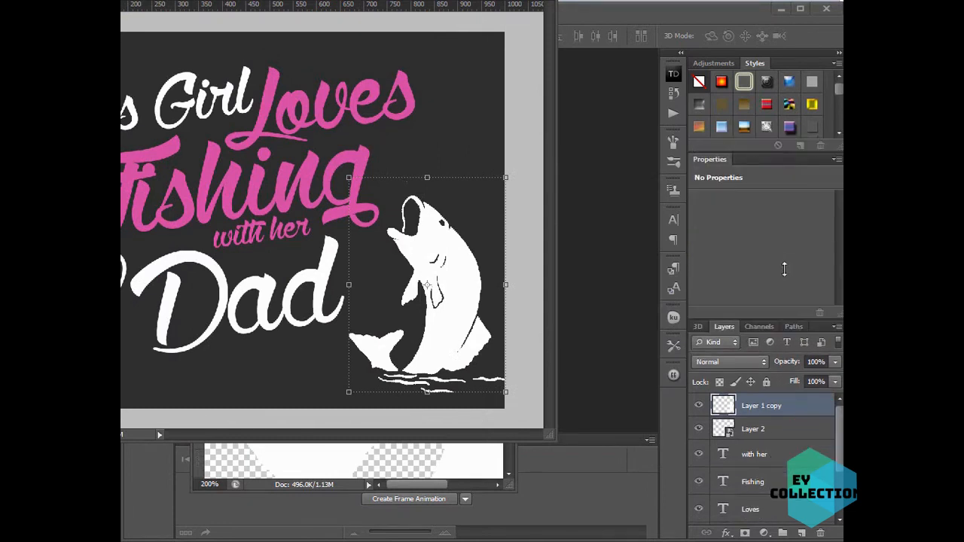
double_click(791, 405)
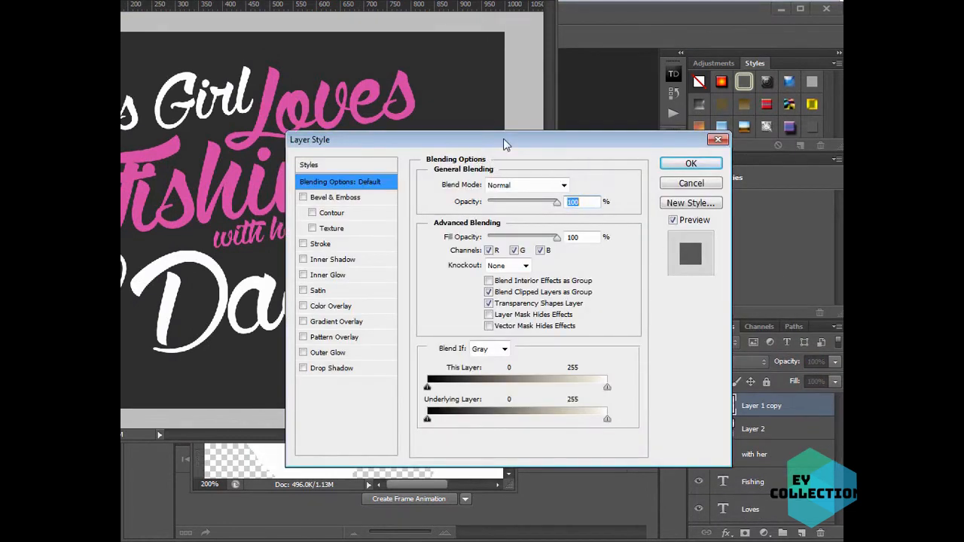
drag(503, 139, 687, 163)
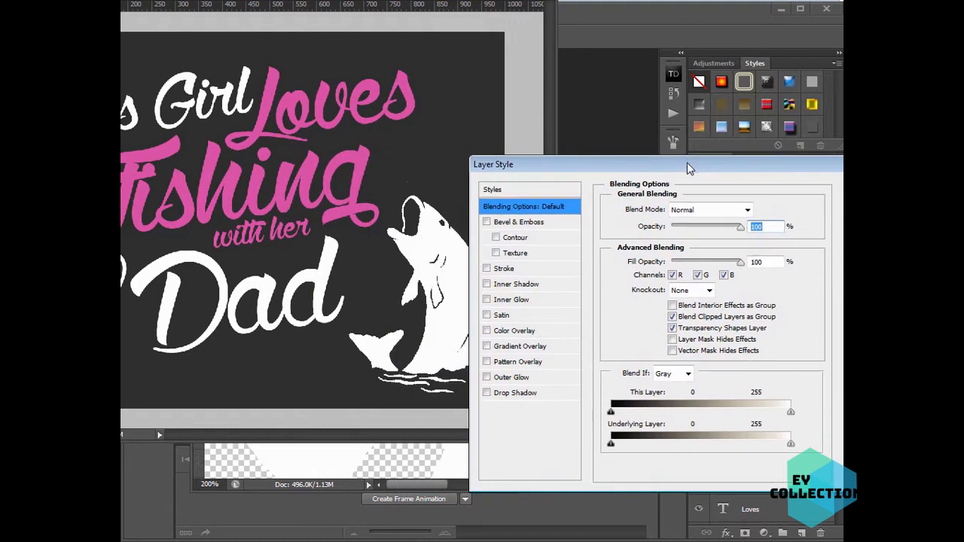
click(529, 275)
click(646, 306)
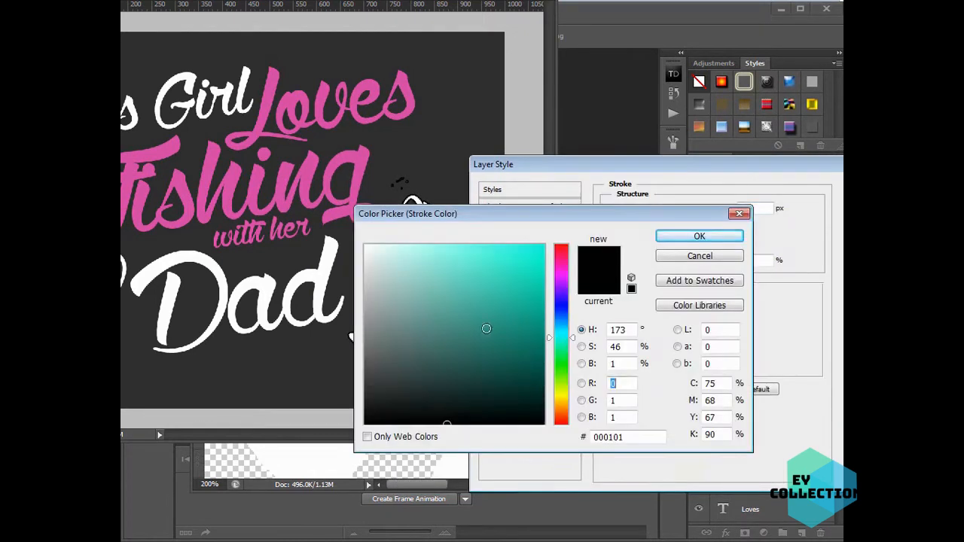
click(542, 247)
click(700, 237)
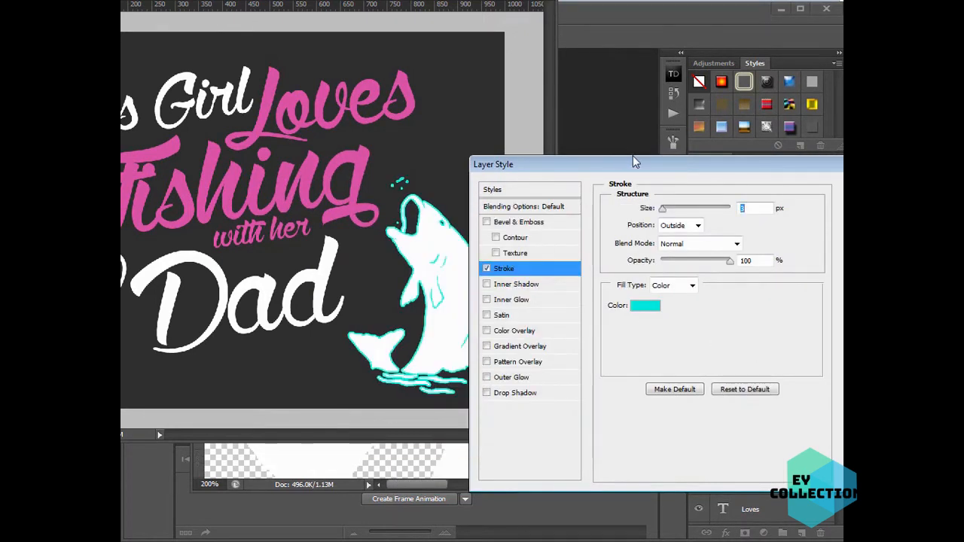
mouse_move(632, 159)
mouse_down()
mouse_move(777, 157)
mouse_move(789, 148)
mouse_up()
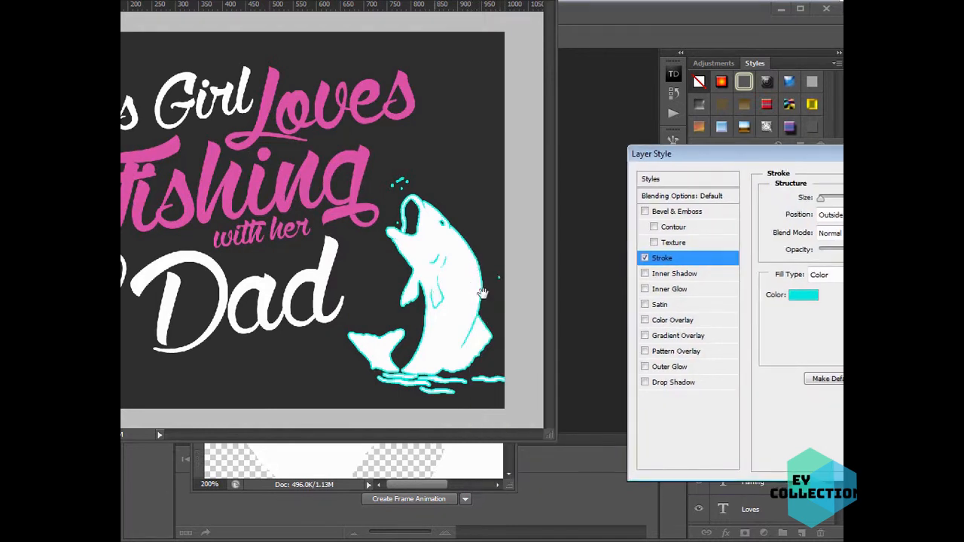
key(Return)
mouse_move(437, 298)
mouse_down()
mouse_move(408, 309)
mouse_move(435, 281)
mouse_move(428, 256)
mouse_move(430, 276)
mouse_move(443, 269)
mouse_move(445, 229)
mouse_up()
click(490, 1)
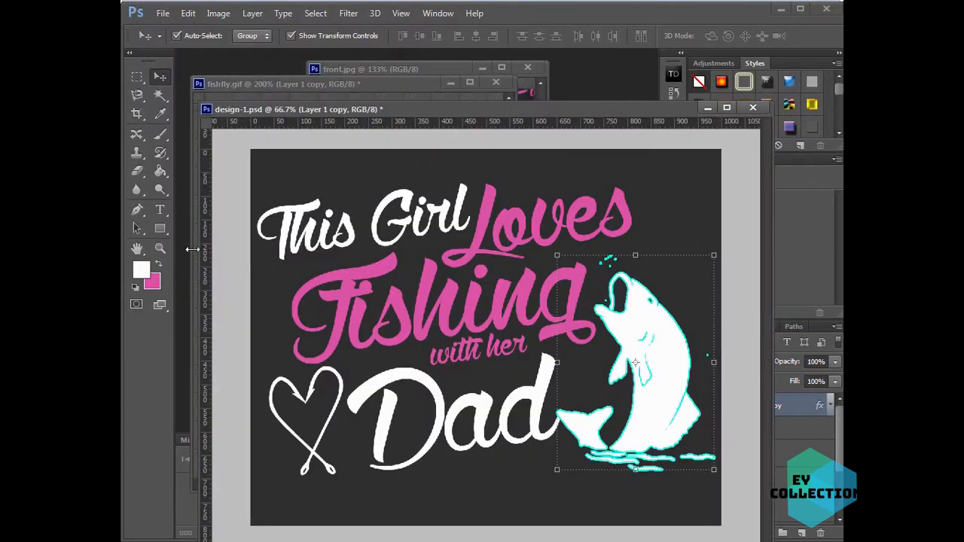
Erase the turquoise-outlined specks around the fish's mouth and behind its back with the Eraser.
click(160, 247)
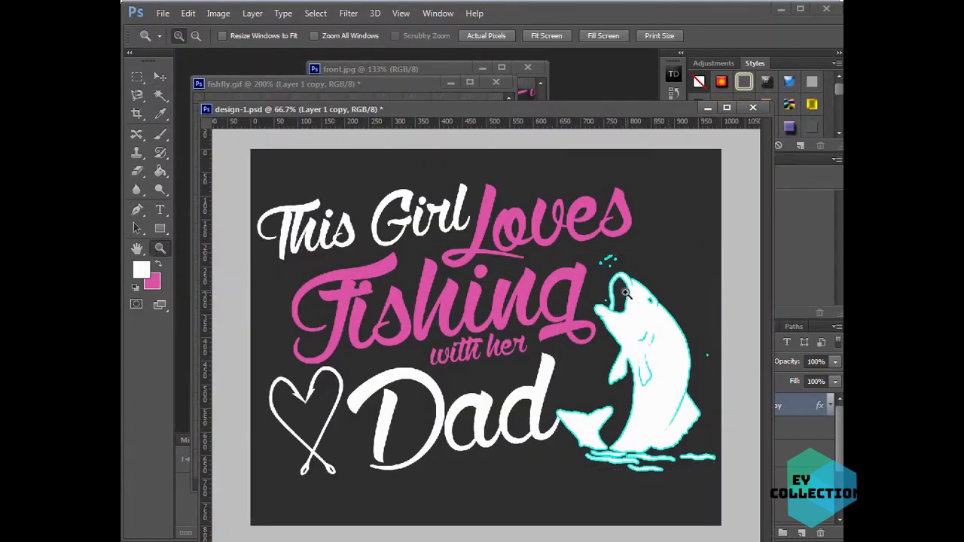
click(600, 281)
click(600, 281)
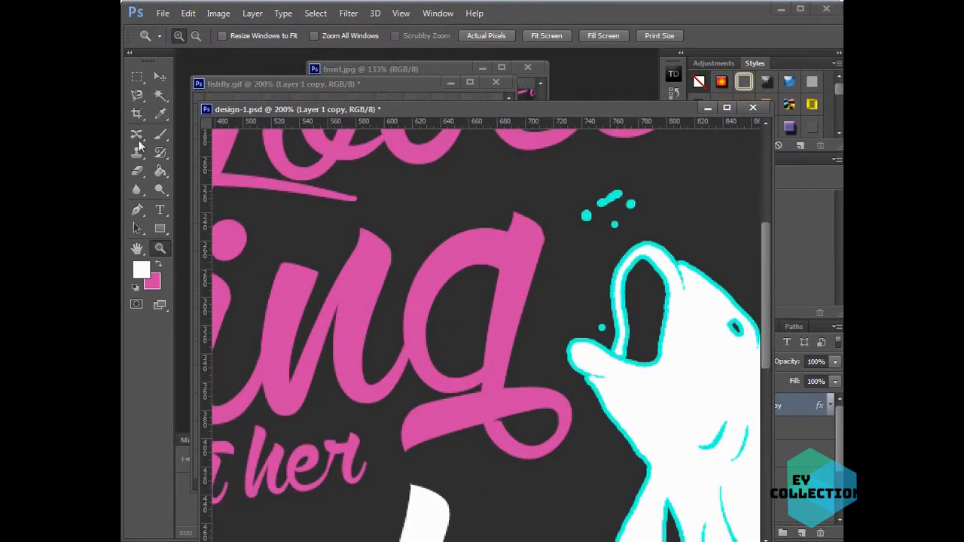
click(138, 172)
click(602, 327)
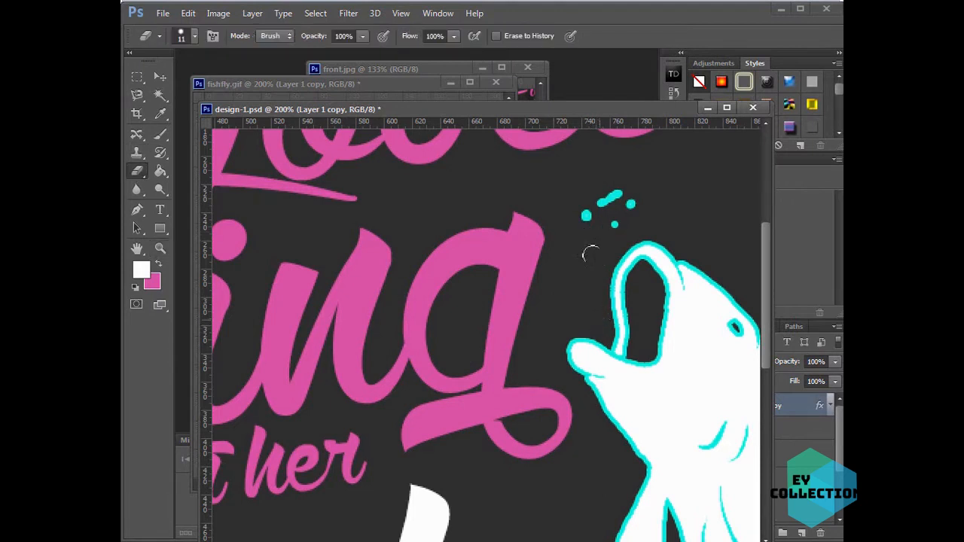
mouse_move(587, 217)
mouse_down()
mouse_move(629, 194)
mouse_move(611, 233)
mouse_up()
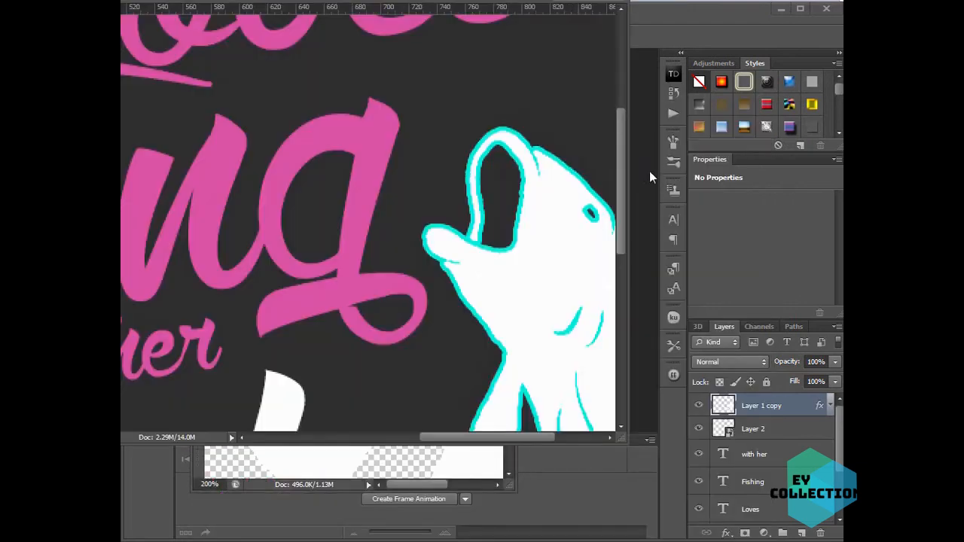
drag(621, 153, 623, 242)
drag(511, 436, 570, 443)
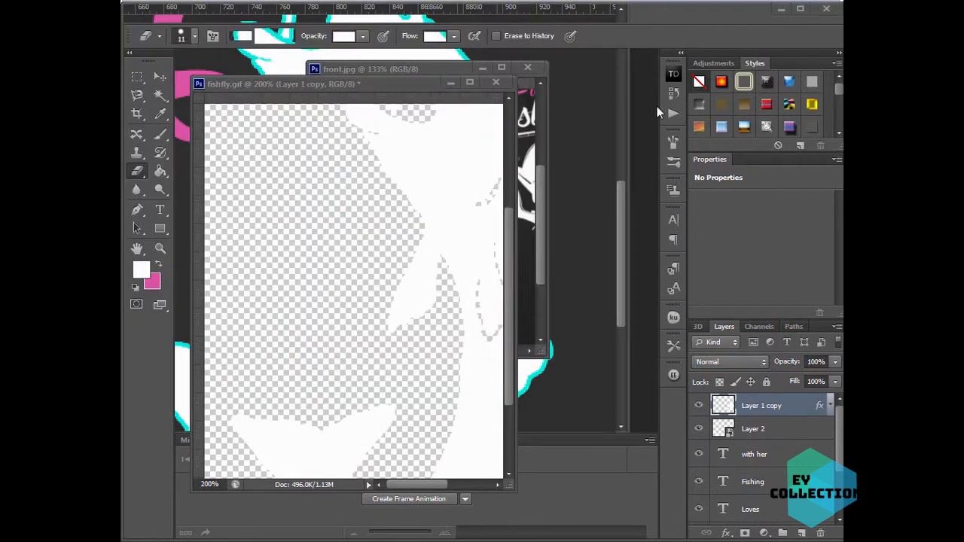
click(657, 106)
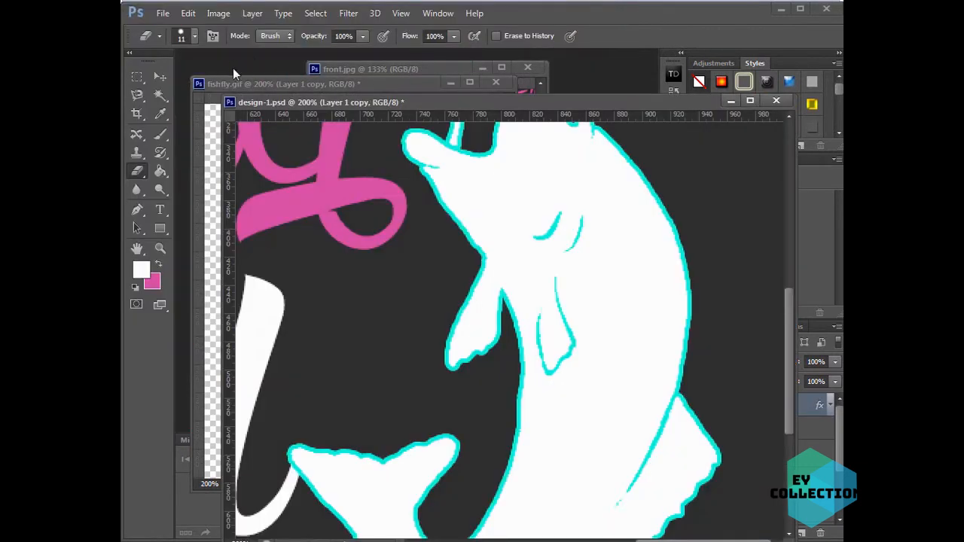
Move the outlined fish slightly closer to the lettering so its tail overlaps the last letter of "Dad".
click(160, 76)
click(160, 248)
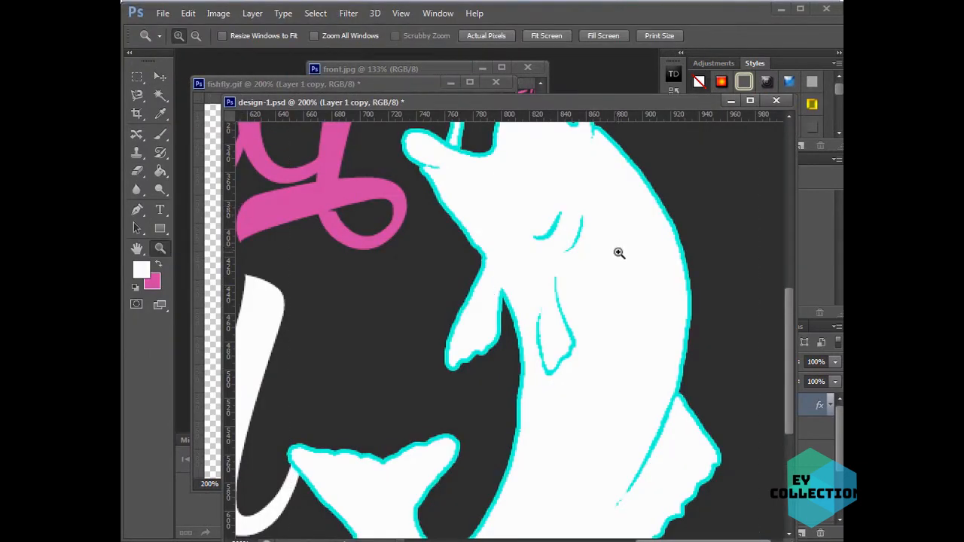
key(alt)
alt+click(513, 275)
alt+click(620, 140)
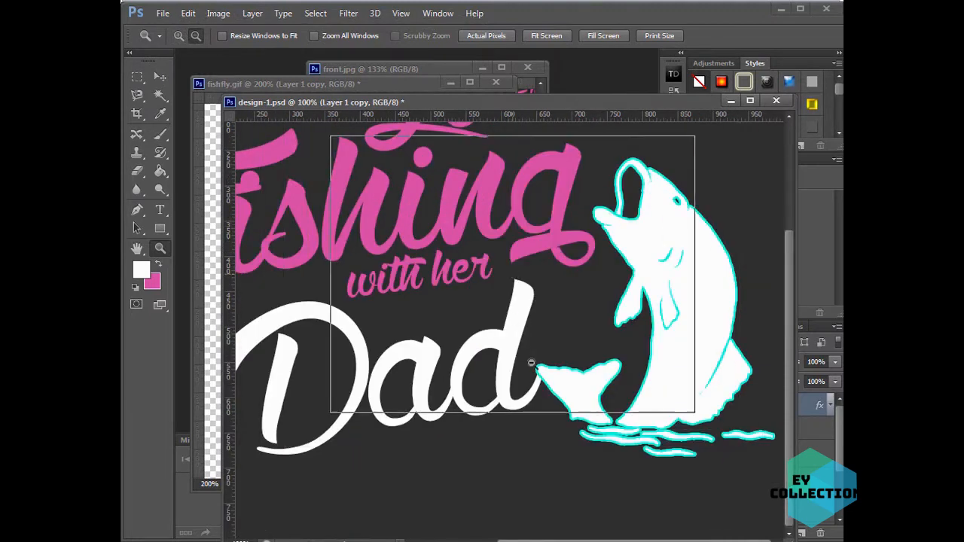
drag(606, 104, 534, 78)
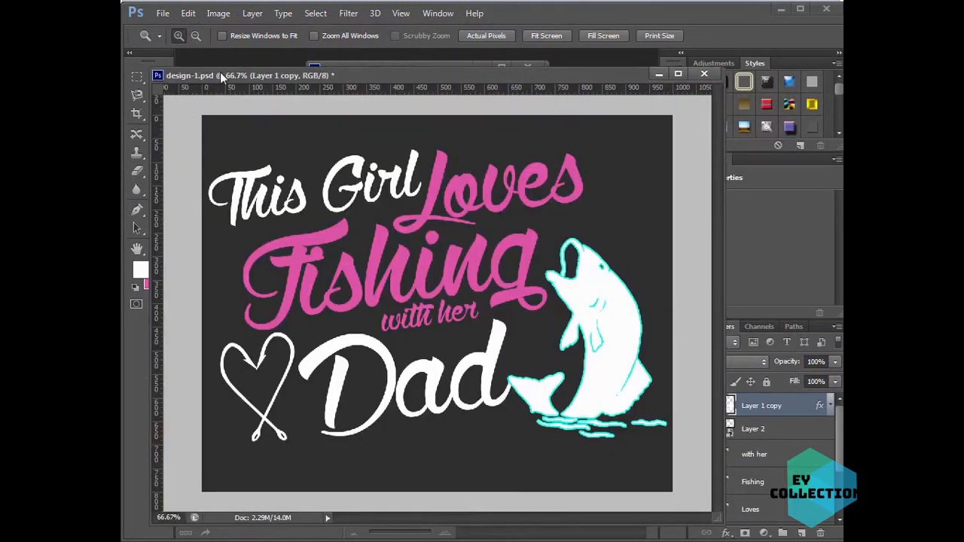
drag(276, 76, 249, 104)
key(v)
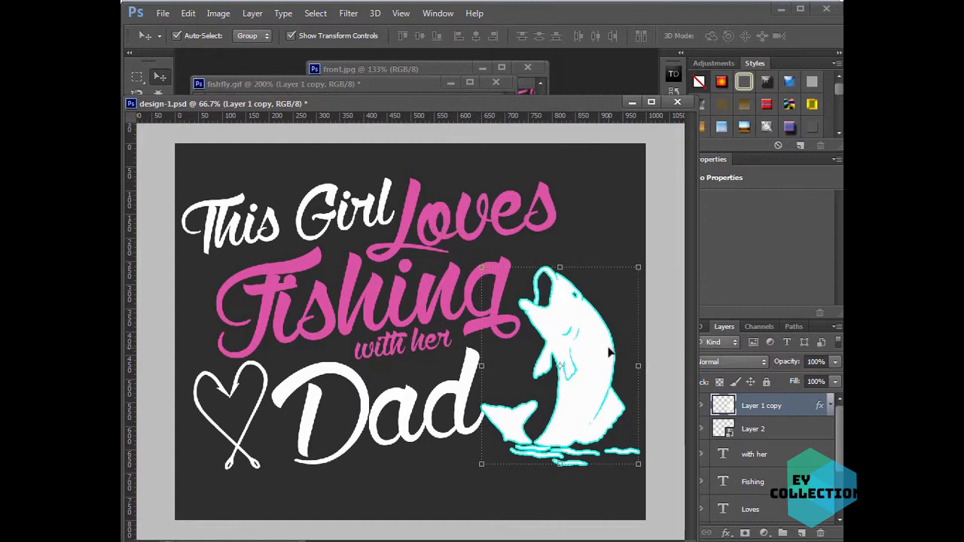
drag(609, 350, 599, 348)
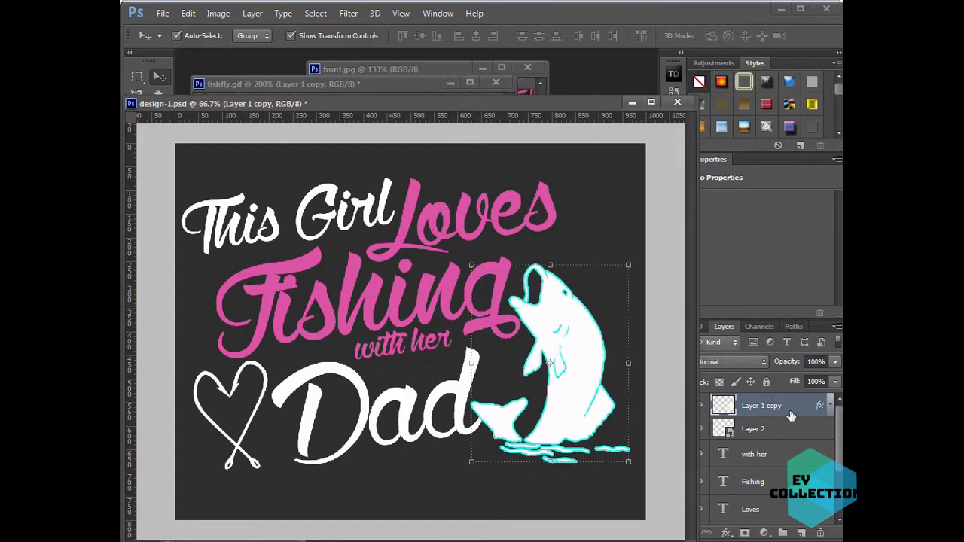
Remove the turquoise Stroke from the fish layer's style.
double_click(791, 416)
click(644, 257)
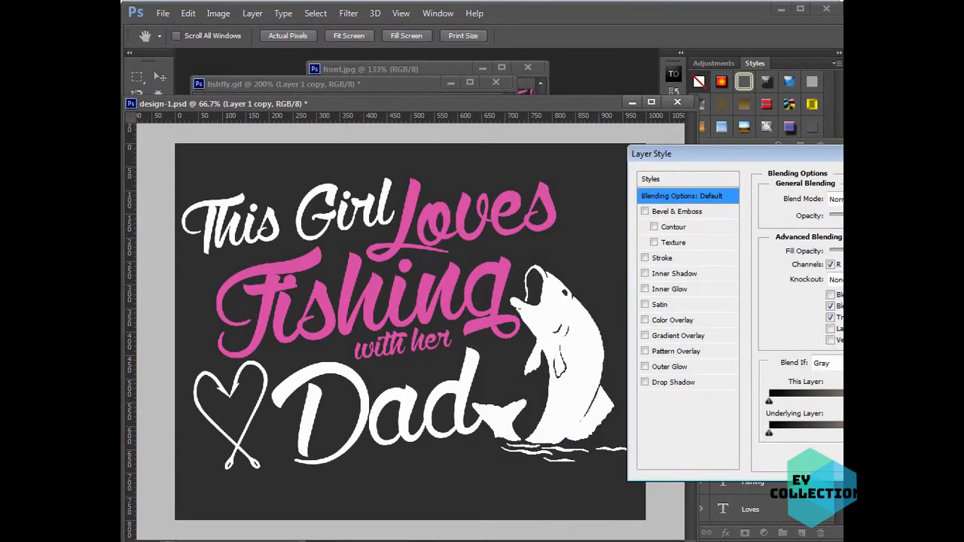
drag(825, 156, 545, 165)
click(777, 187)
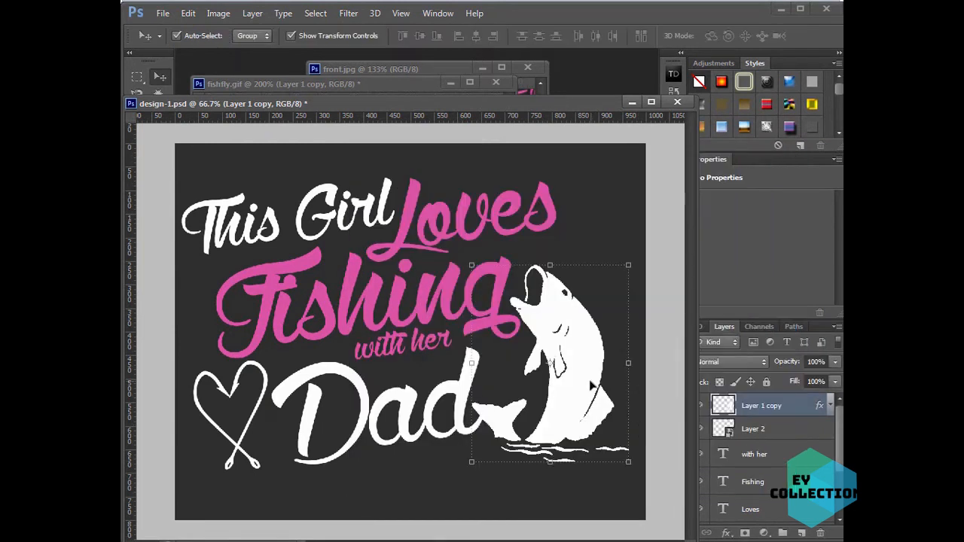
Convert the fish layer to a Smart Object and move the fish slightly up beside "Dad".
right_click(782, 423)
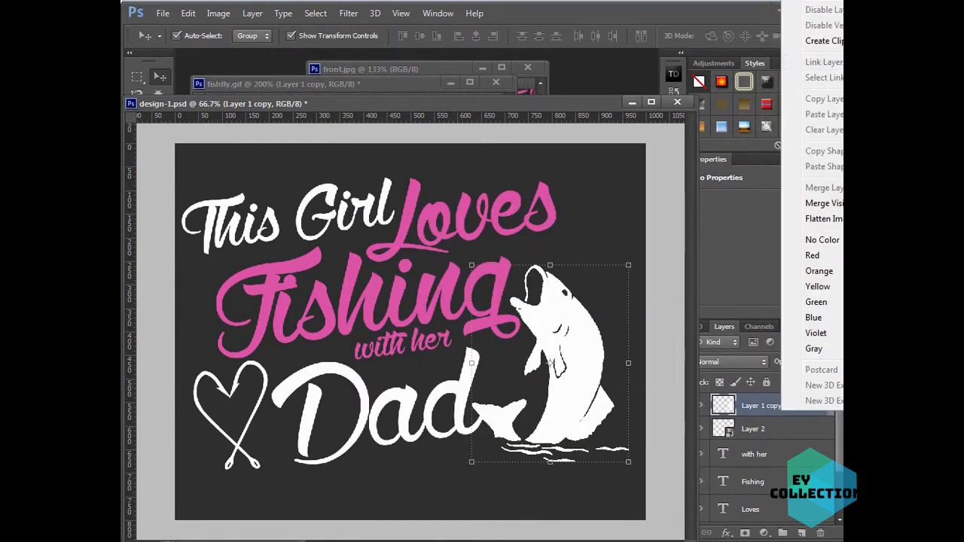
click(549, 413)
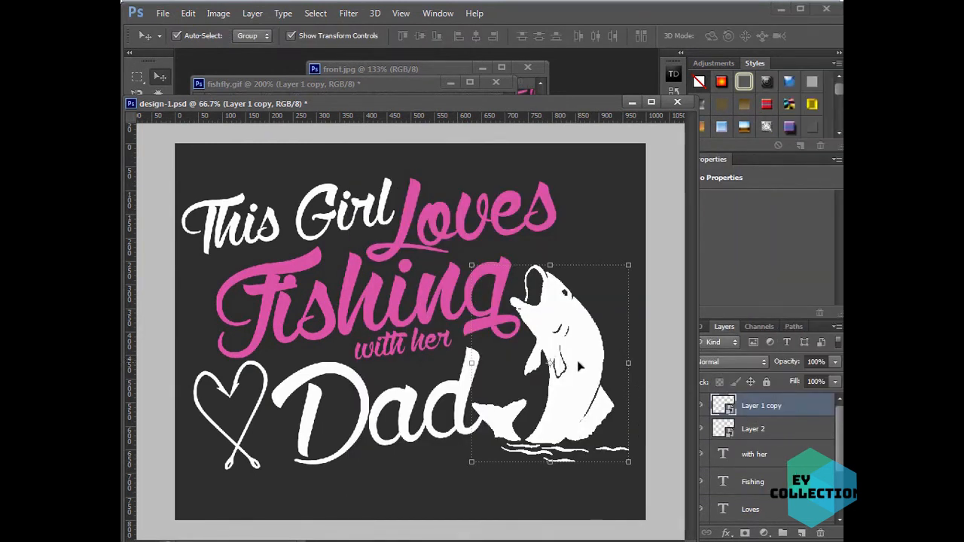
drag(572, 364, 586, 342)
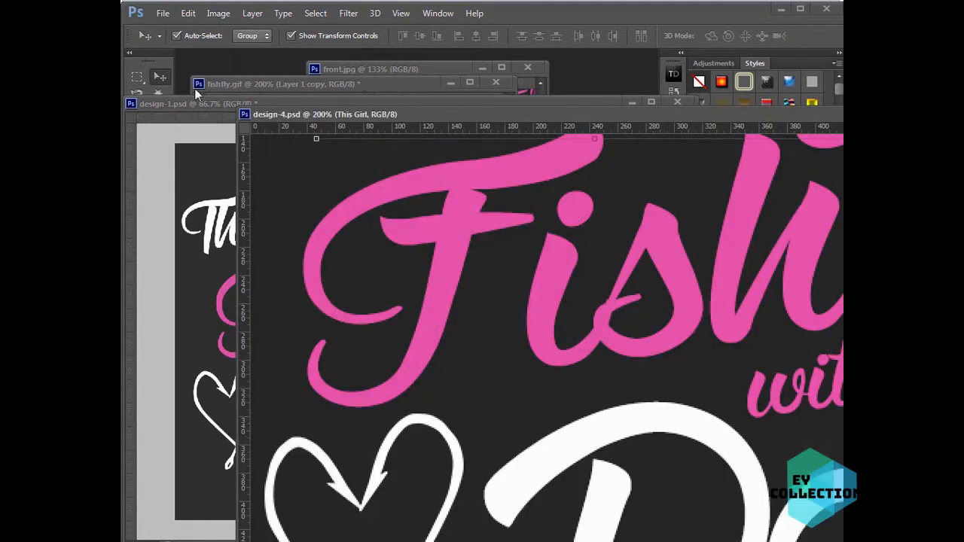
View design-4.psd at 100% and close it, then examine the lettering and fish in design-1.psd at 100% for comparison.
drag(200, 107, 299, 88)
click(821, 195)
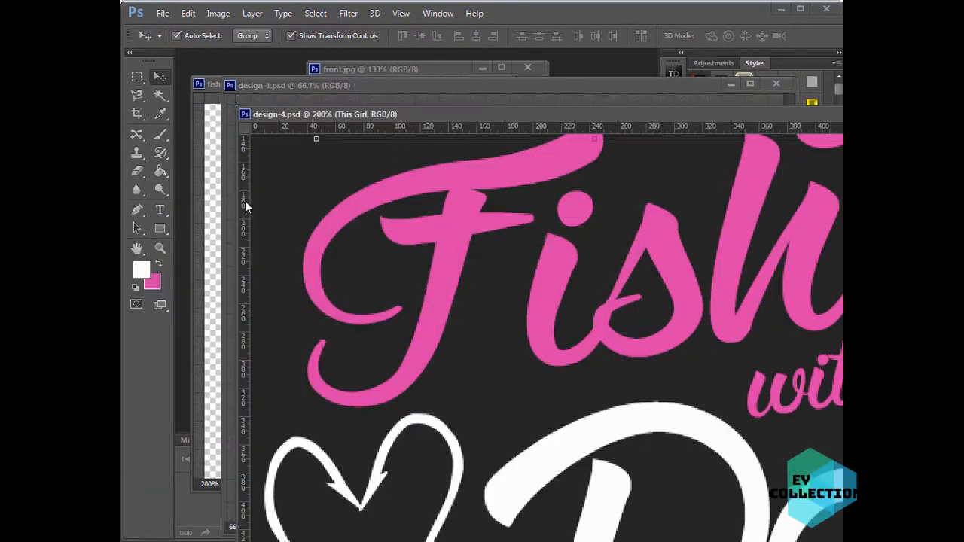
click(160, 249)
click(486, 35)
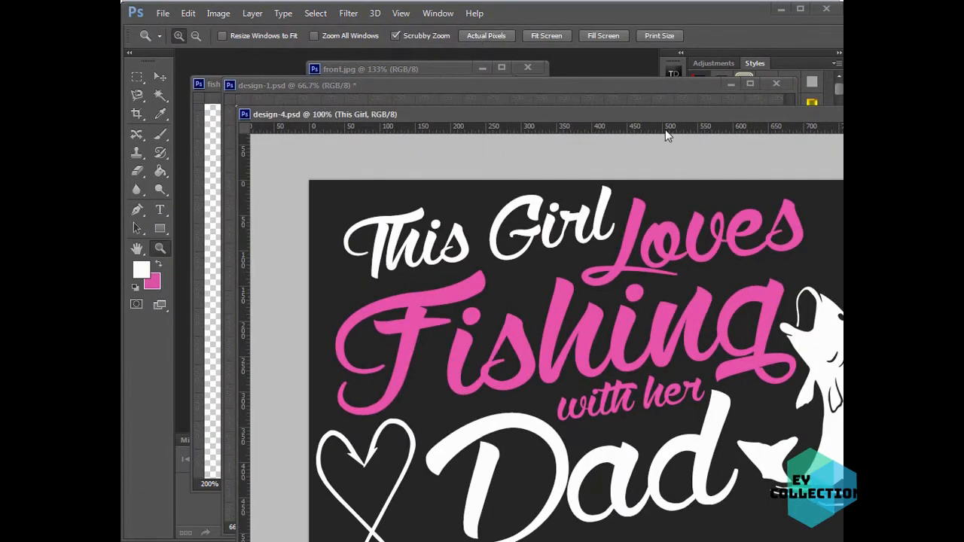
drag(653, 115, 522, 38)
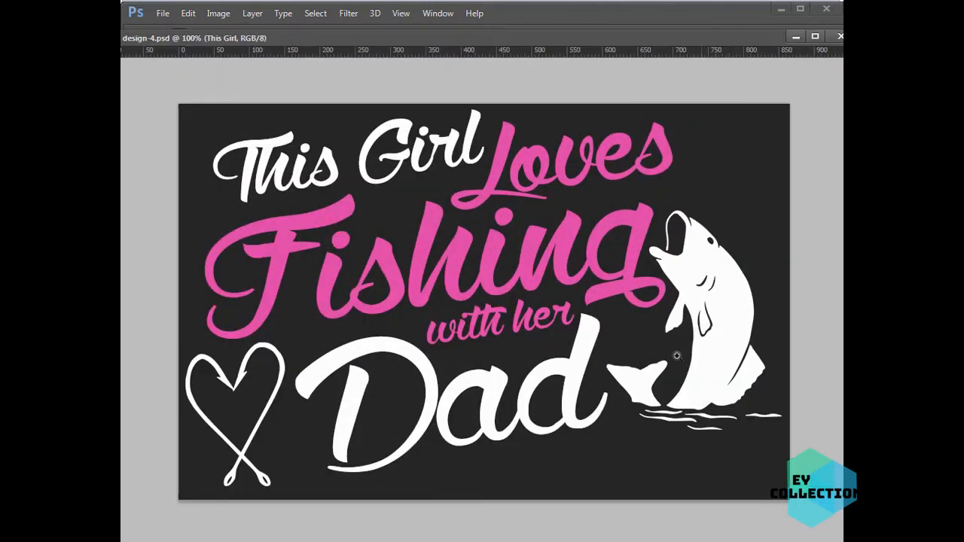
click(840, 36)
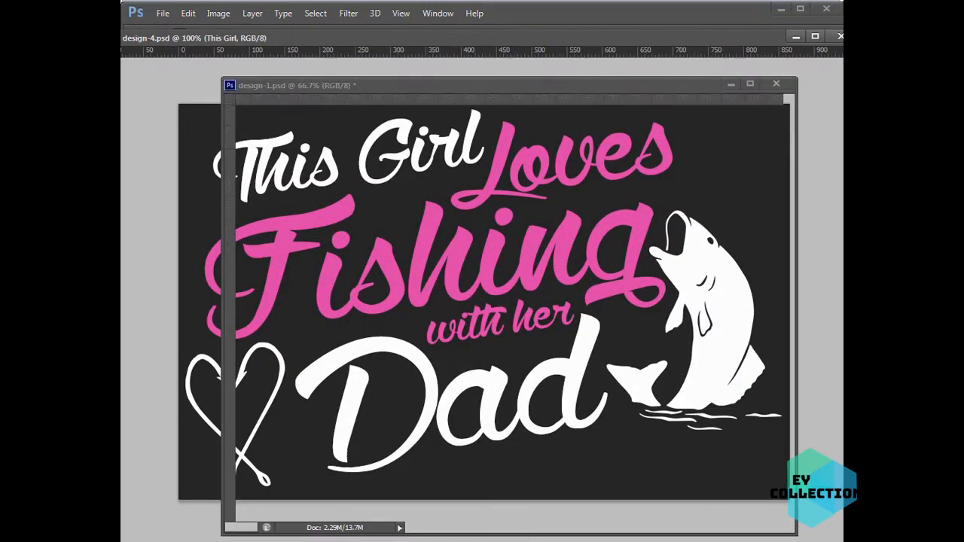
drag(522, 89, 501, 69)
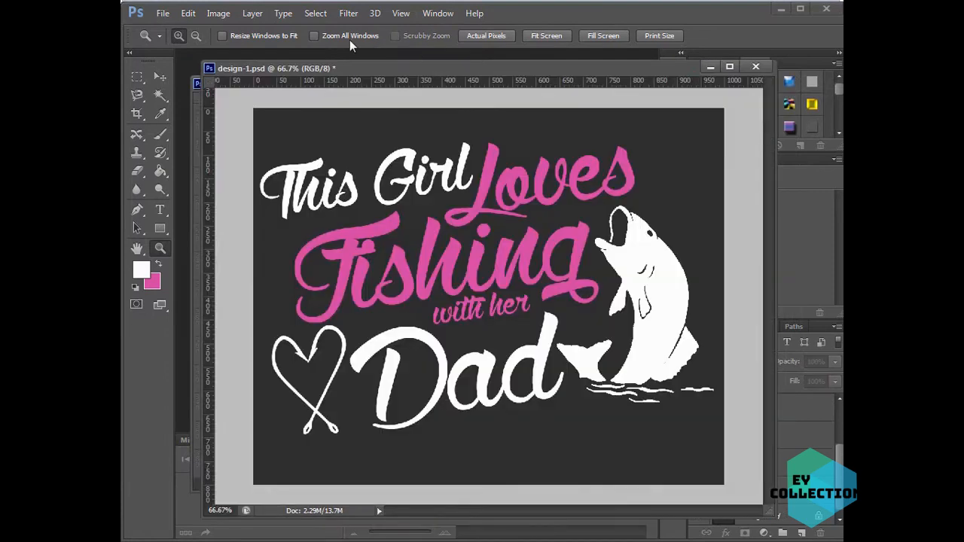
click(486, 36)
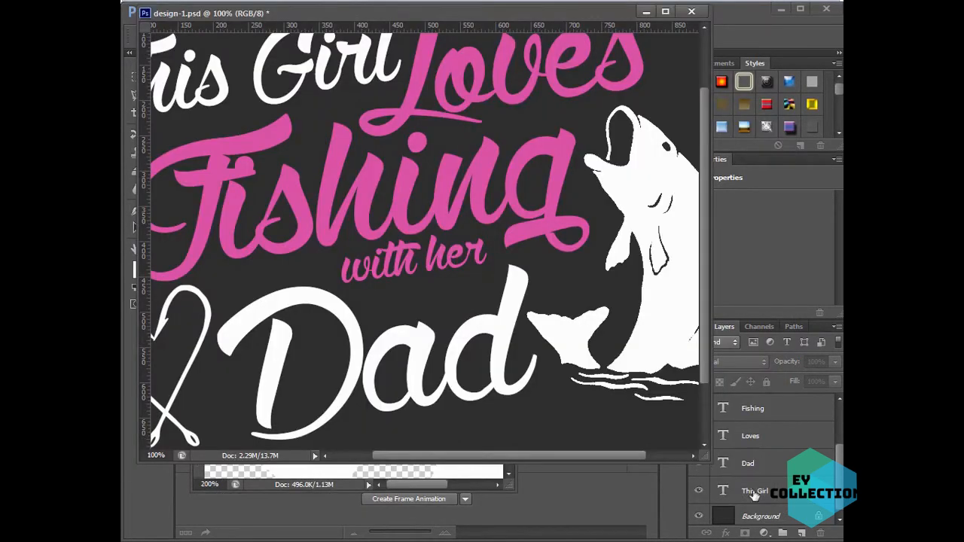
click(665, 11)
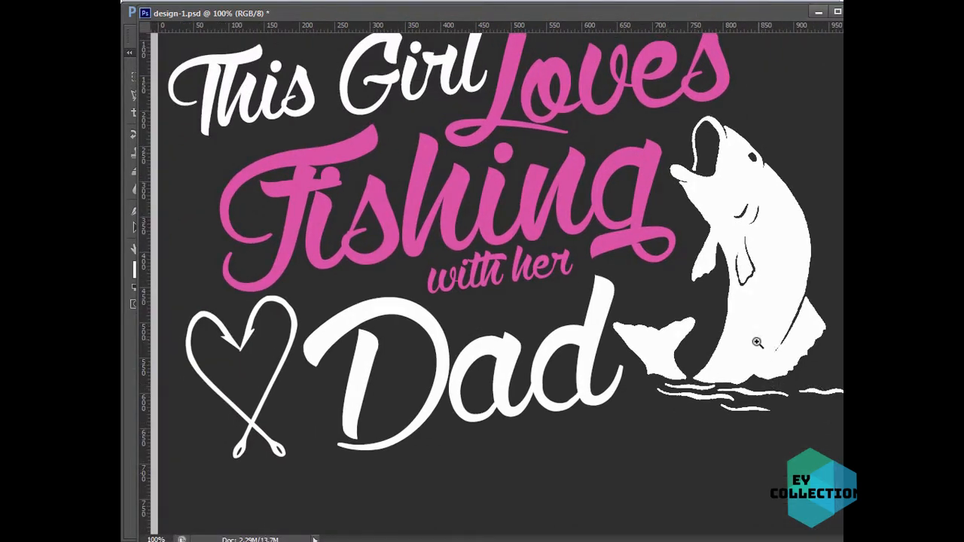
double_click(749, 12)
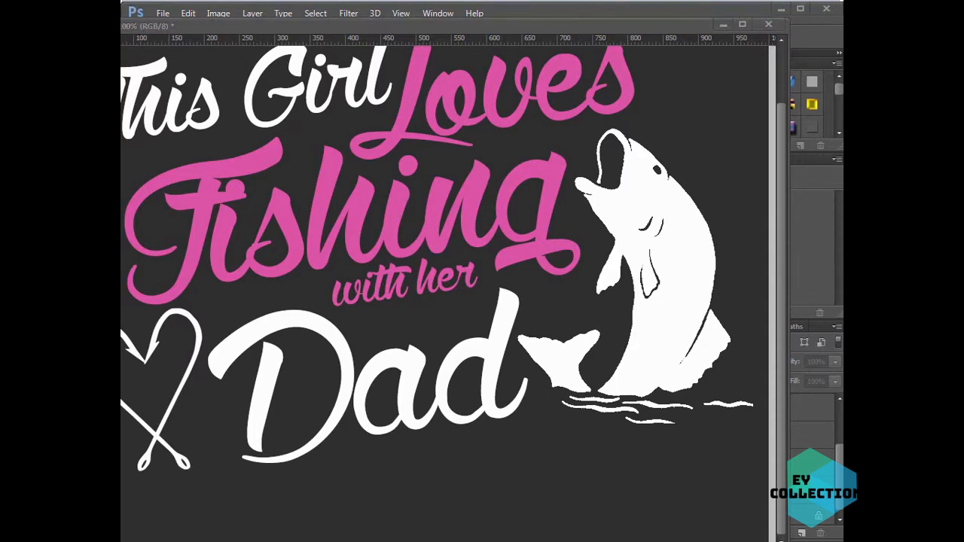
click(742, 24)
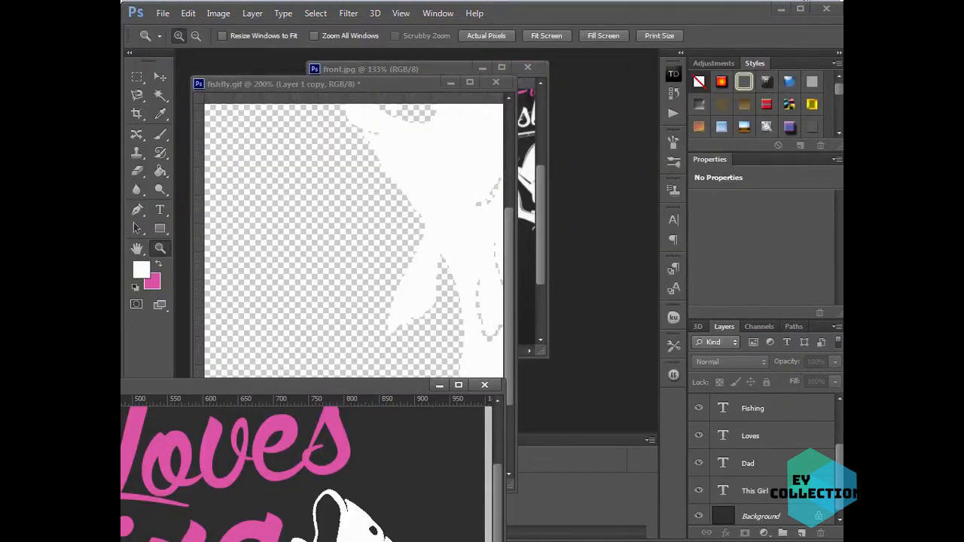
Open the black "fish eating" clip-art image as a separate document and arrange its window clear of the design.
drag(804, 246, 597, 312)
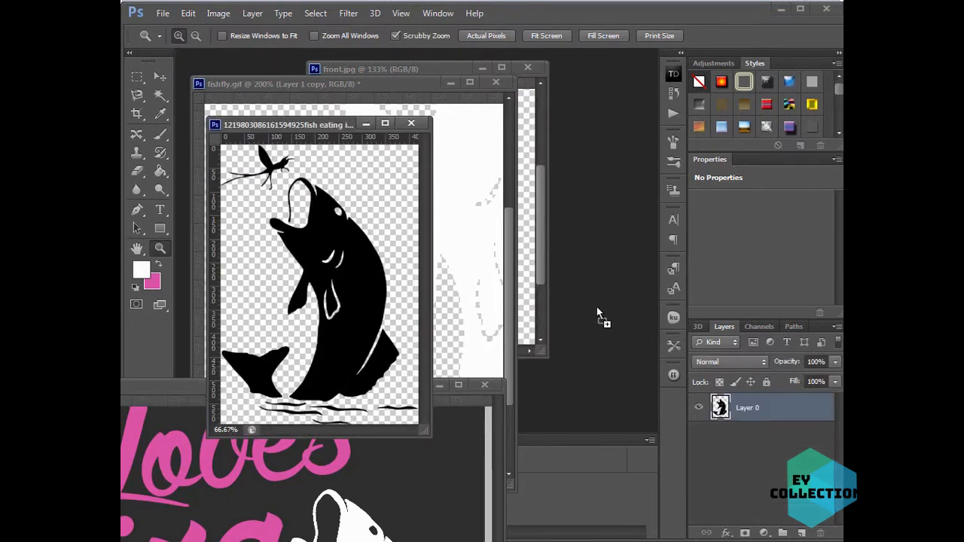
drag(309, 131, 333, 99)
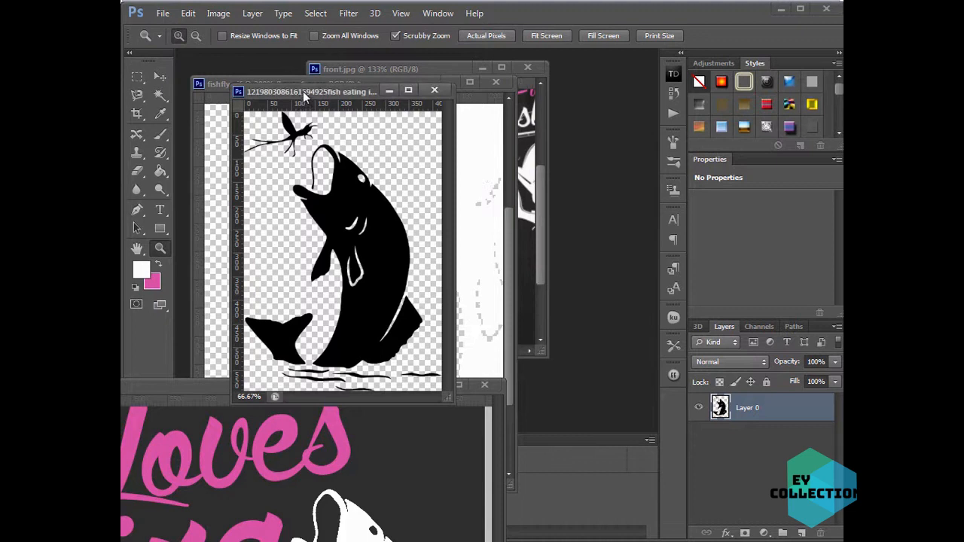
drag(306, 92, 513, 39)
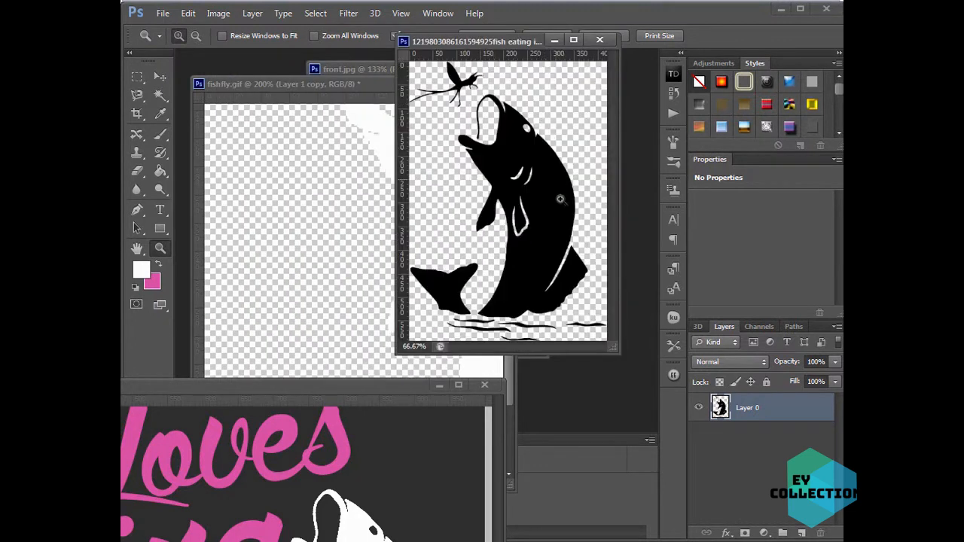
double_click(337, 389)
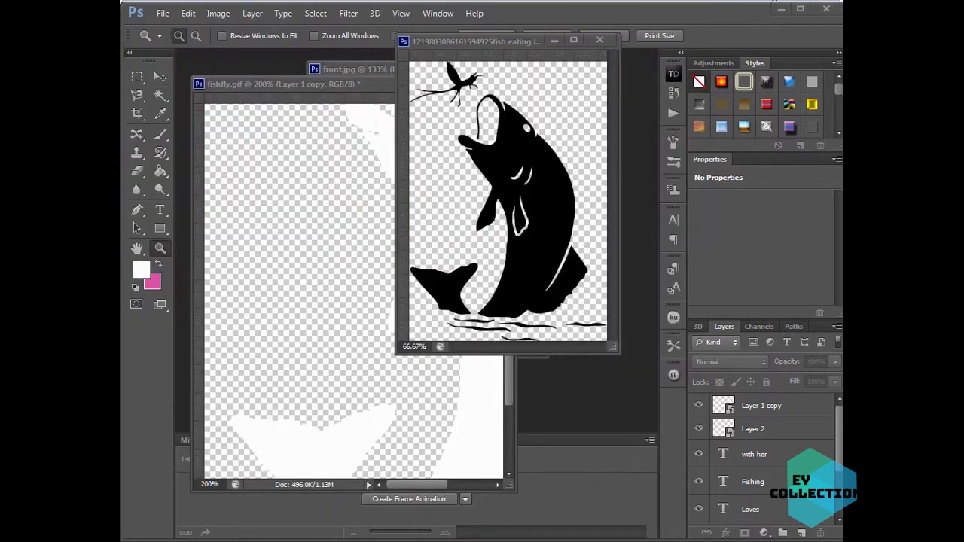
Create a new 1000 x 1000 pixel document at 72 pixels/inch in RGB Color with a white background.
click(163, 13)
click(177, 28)
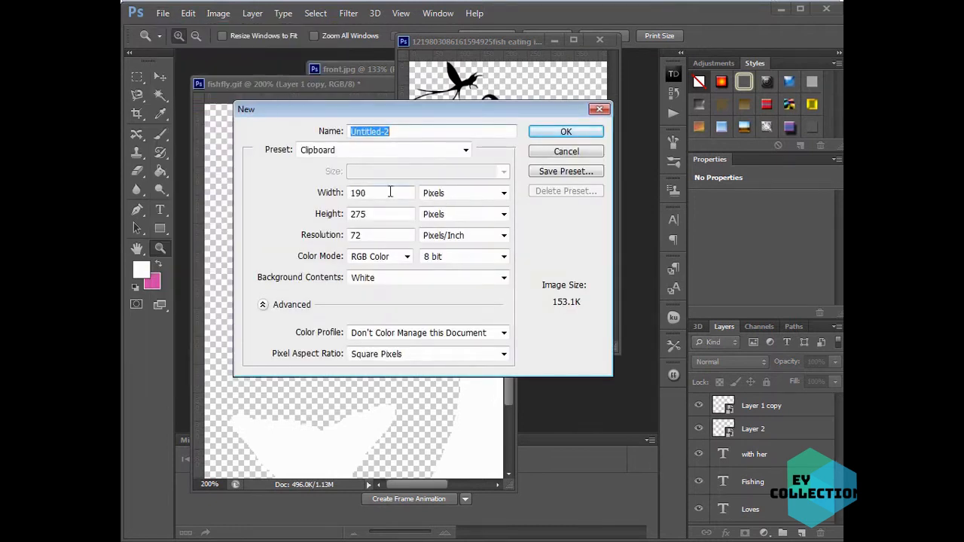
drag(390, 193, 322, 201)
text(1000)
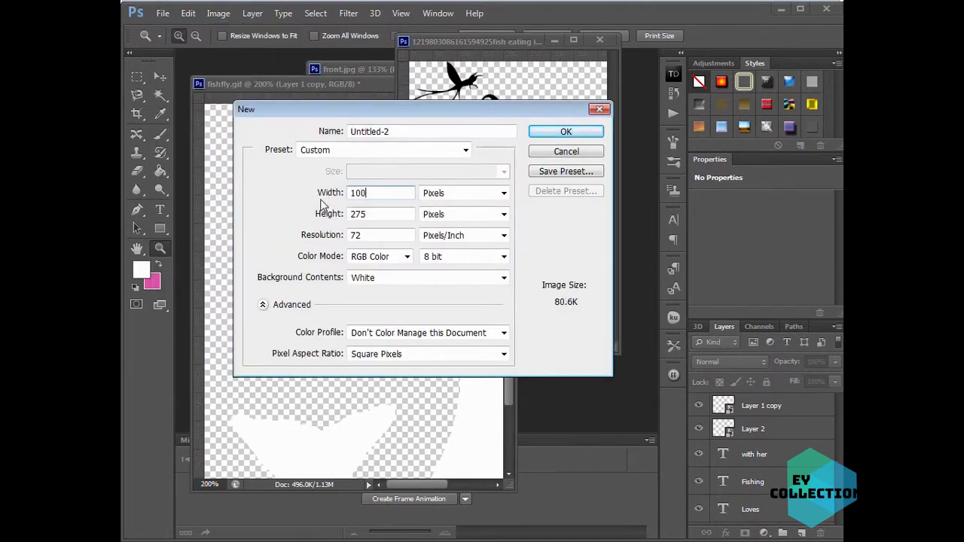
key(Tab)
key(Tab)
text(1000)
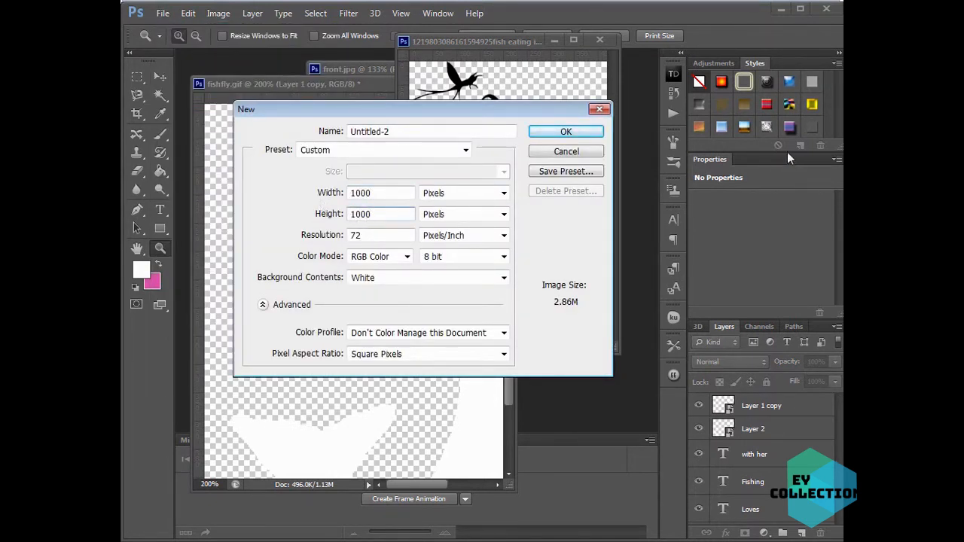
click(587, 134)
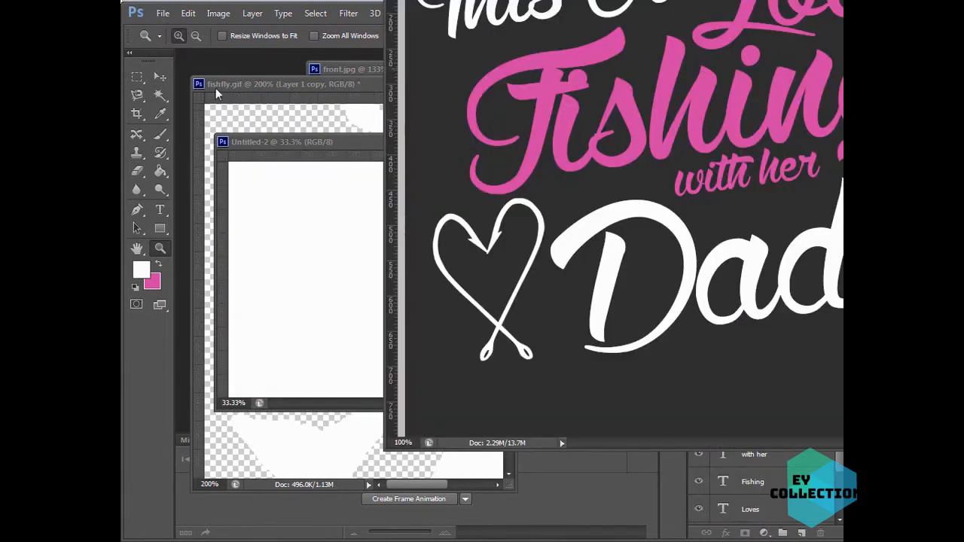
Copy the white fish from design-1.psd into the new blank document and move the design window out of the way.
click(159, 76)
drag(923, 260, 323, 272)
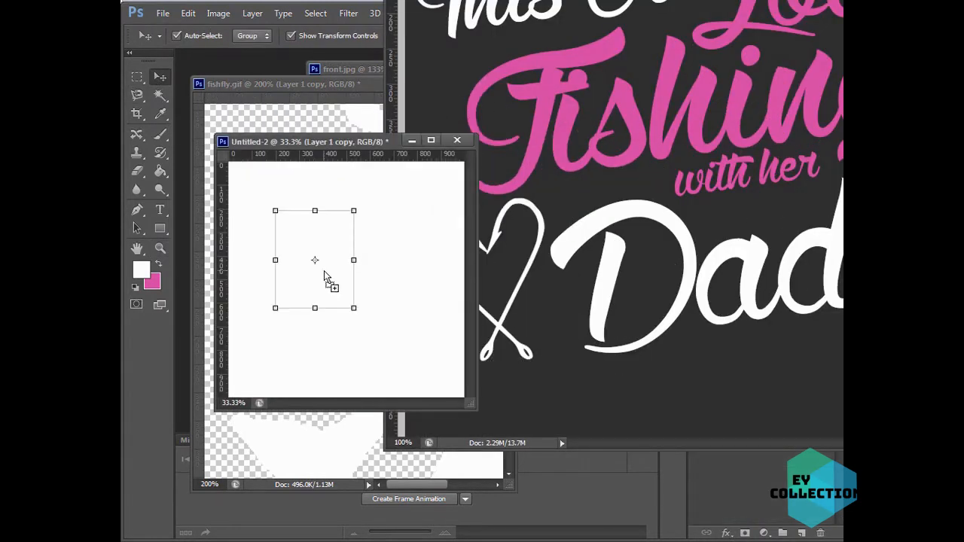
click(837, 4)
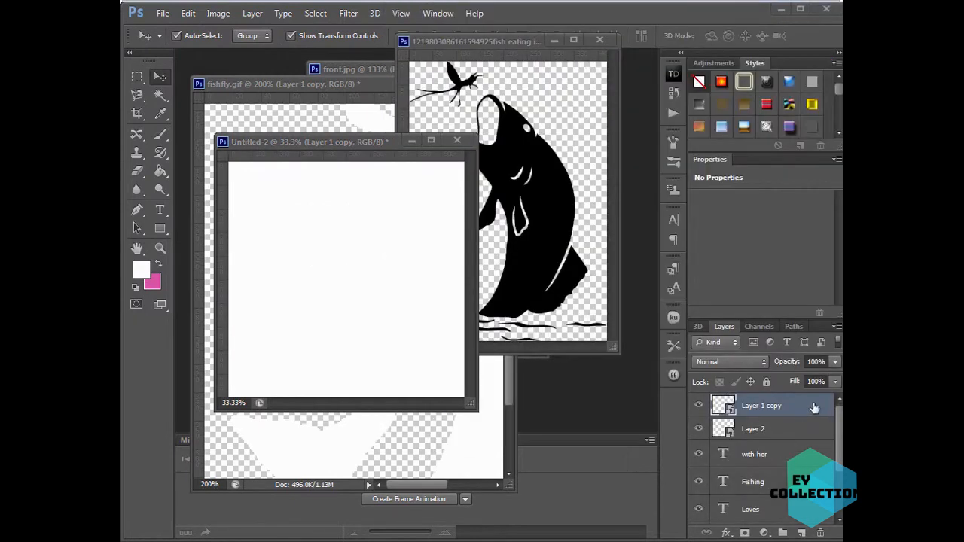
double_click(801, 406)
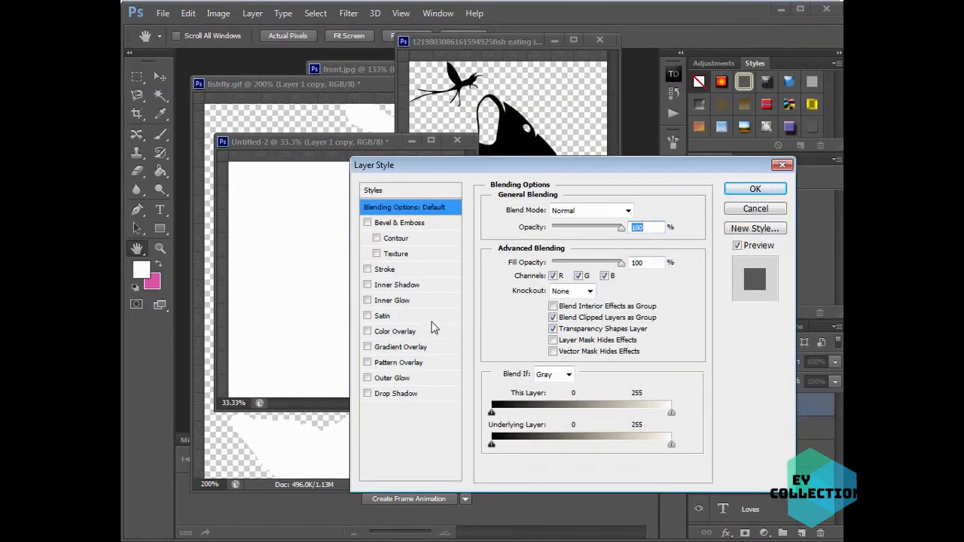
click(435, 332)
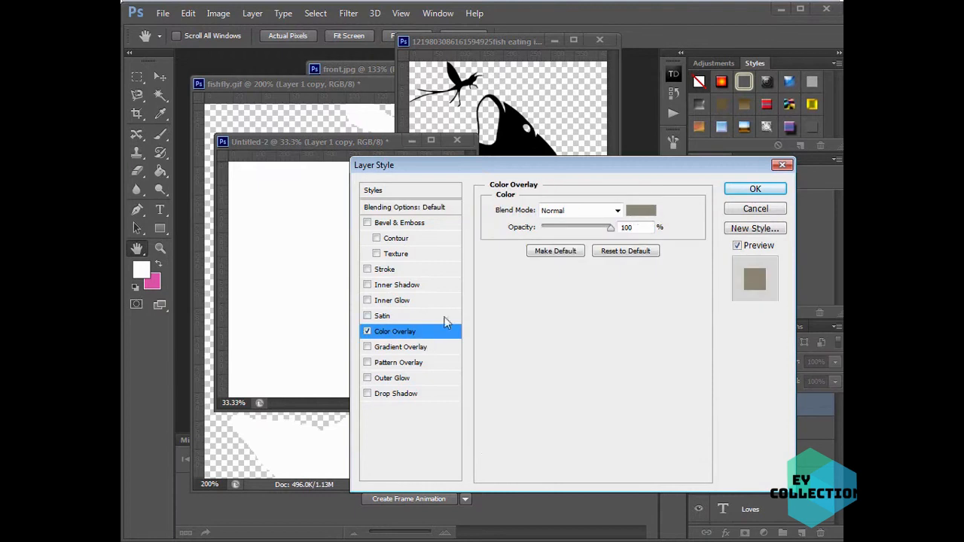
click(765, 210)
Add a black (000000) Color Overlay at 100% opacity to the fish layer in Untitled-2.
click(326, 272)
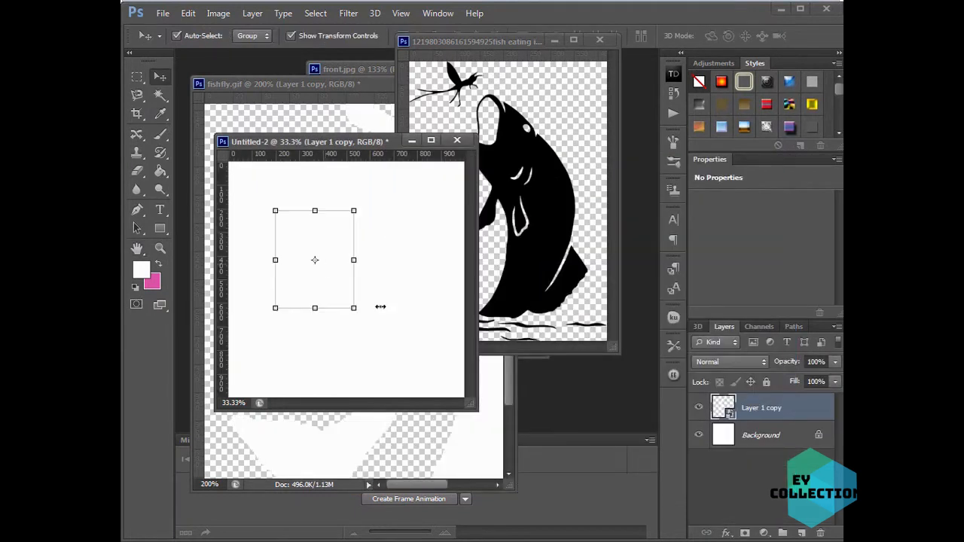
double_click(804, 408)
click(406, 332)
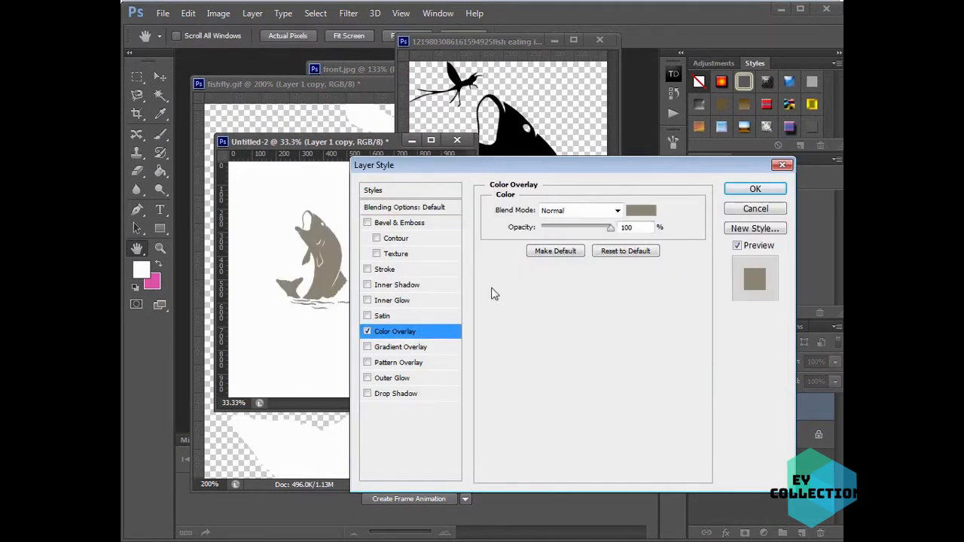
click(640, 211)
click(366, 423)
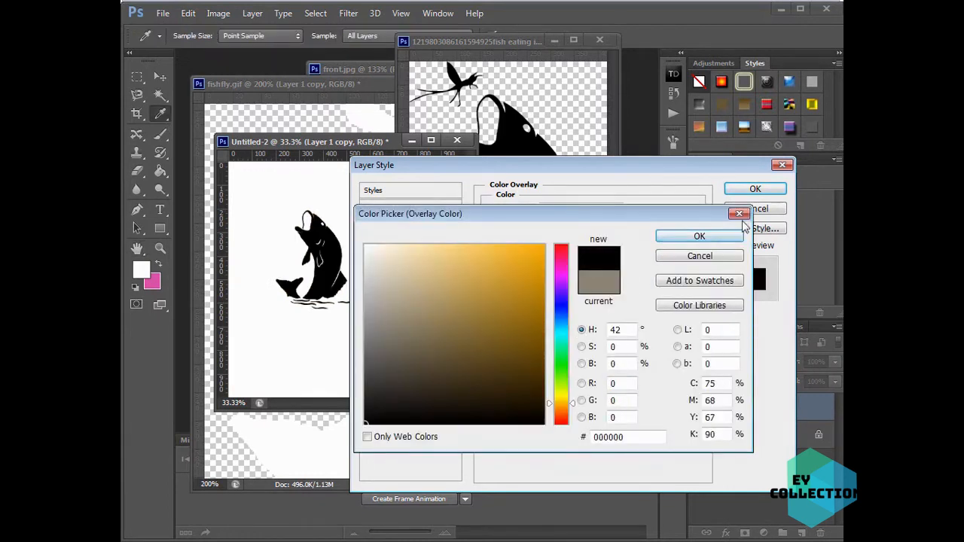
click(700, 238)
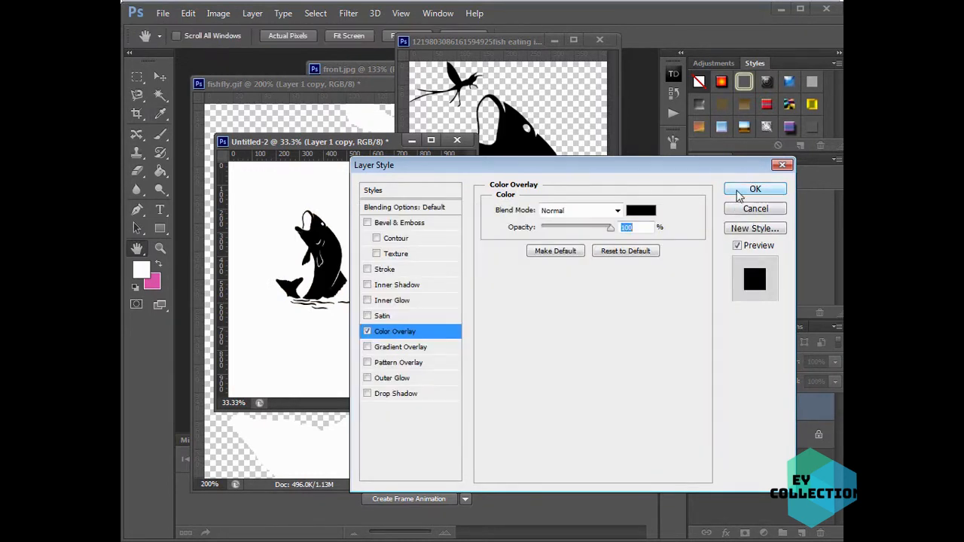
click(756, 189)
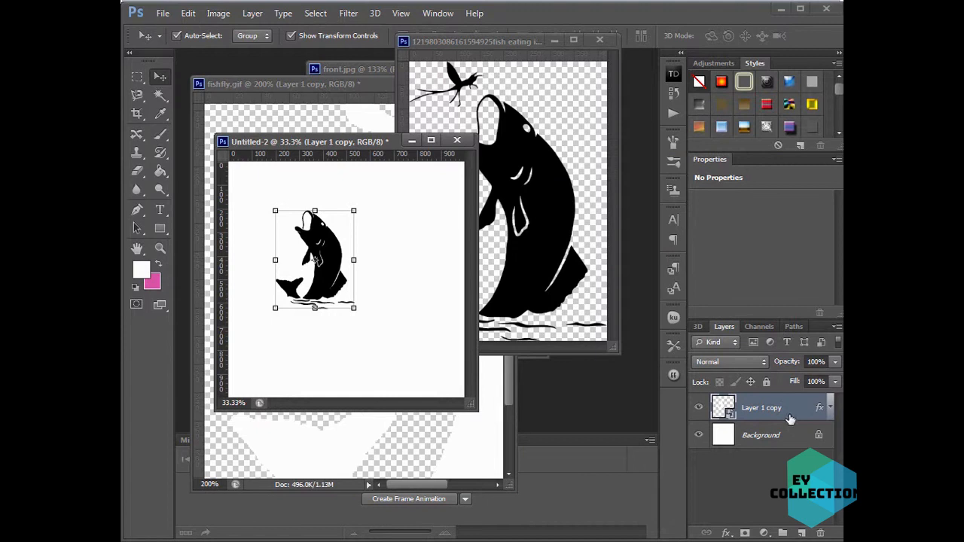
Enlarge the Untitled-2 window and scale the black fish up to nearly the full height of the canvas.
drag(477, 409, 631, 451)
drag(429, 333, 508, 432)
drag(350, 237, 327, 207)
mouse_move(476, 311)
mouse_down()
mouse_move(475, 289)
mouse_move(470, 297)
mouse_up()
key(Return)
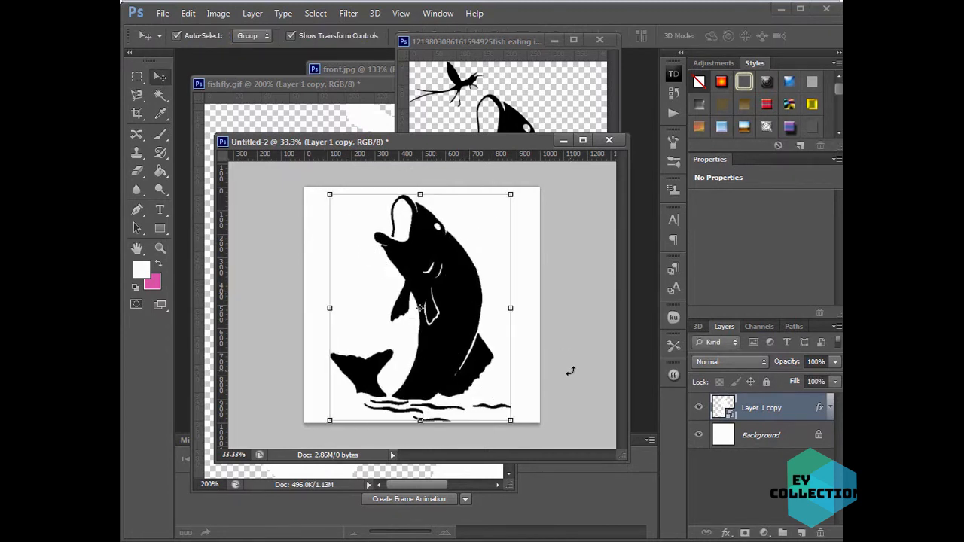
Examine the enlarged black fish's edges and inner details up close, then view the whole figure again.
click(160, 248)
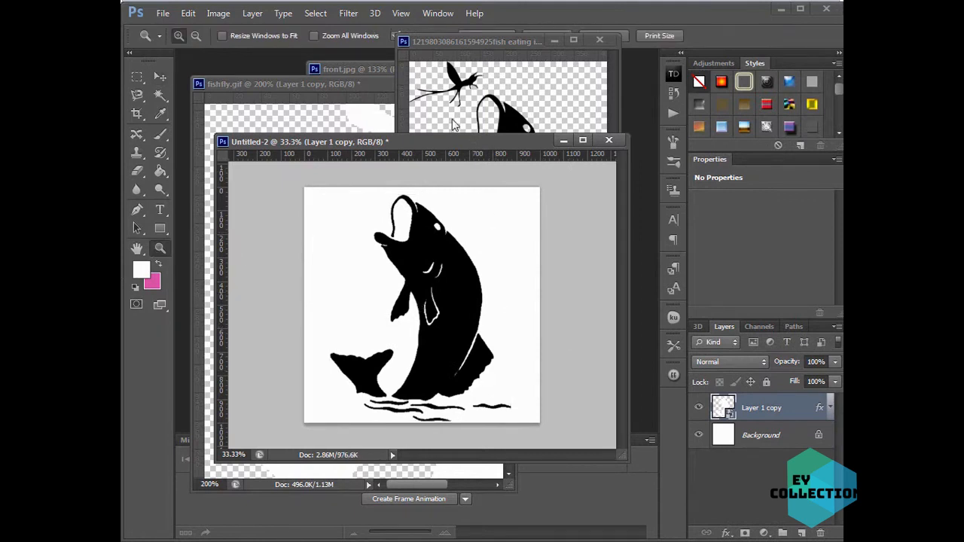
click(431, 255)
click(431, 255)
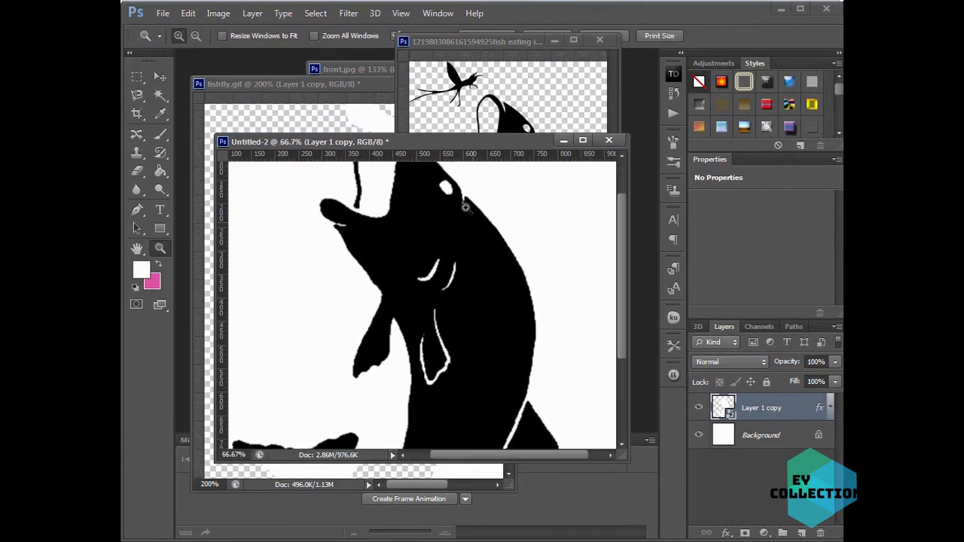
alt+click(509, 346)
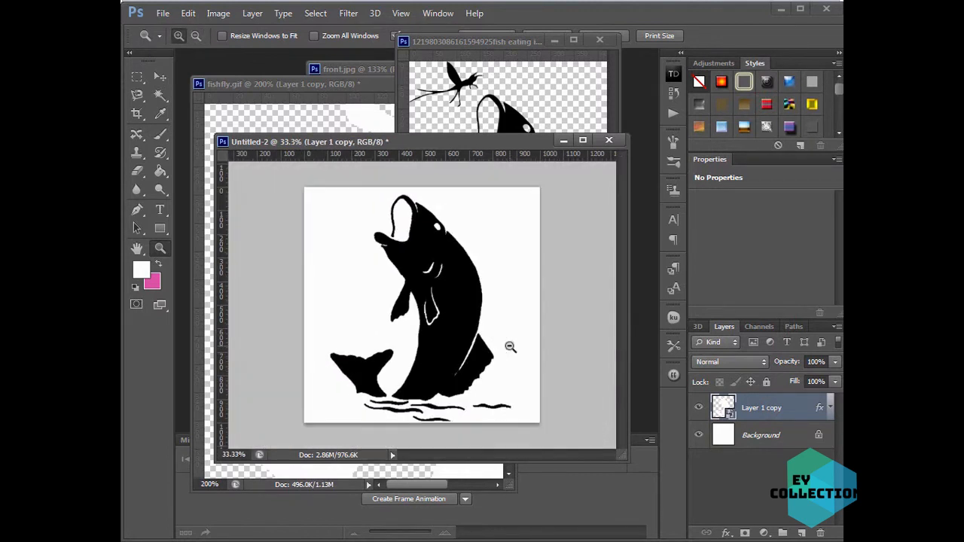
Hide the white Background layer and save the black fish on transparency as a PNG file named myfish.
click(699, 435)
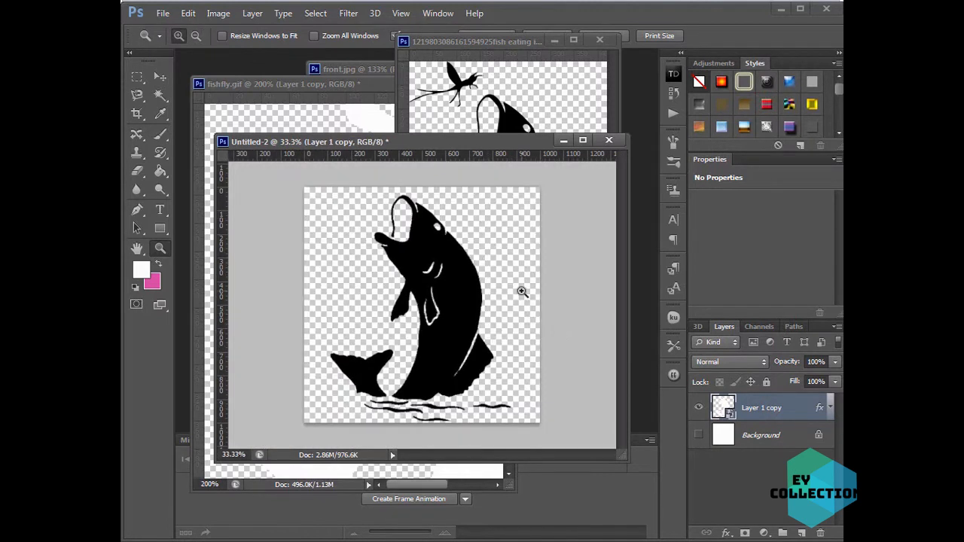
click(163, 13)
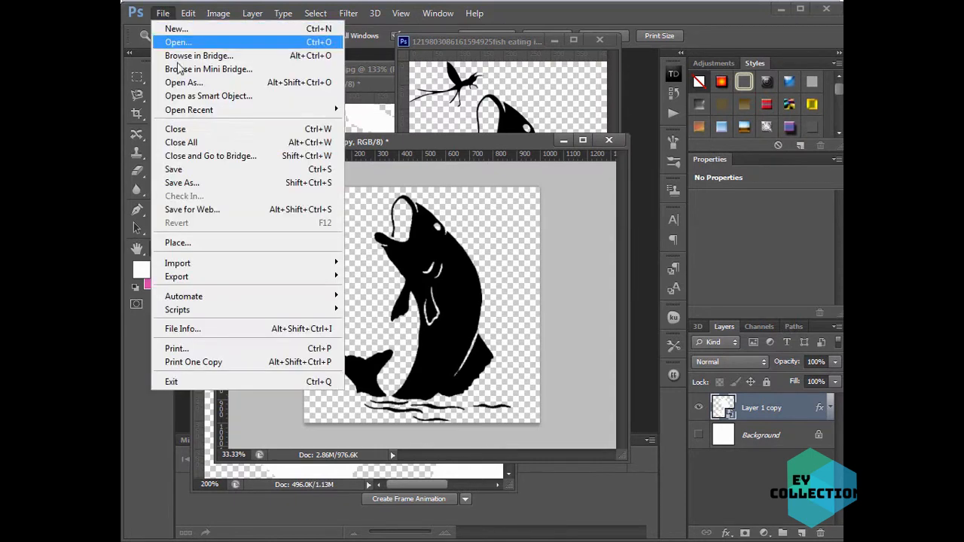
click(185, 183)
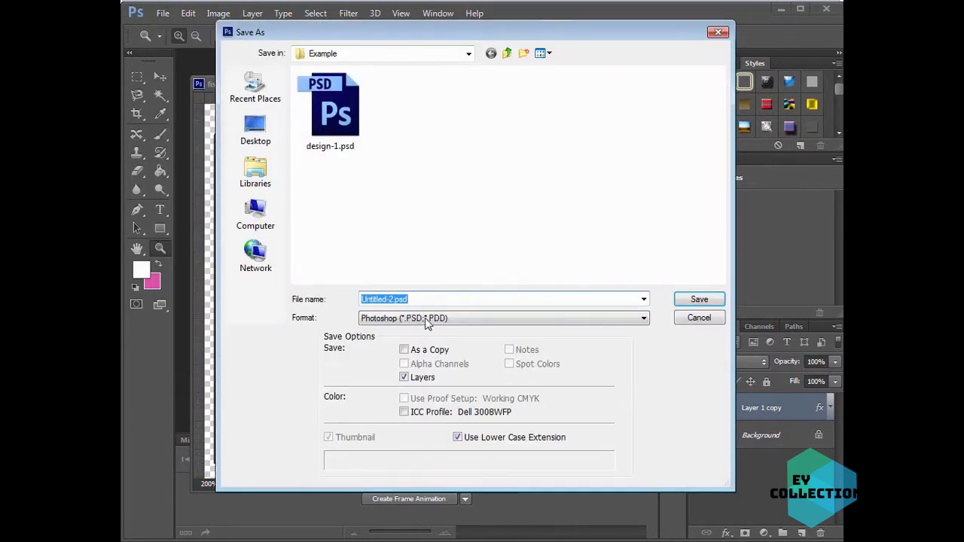
click(426, 319)
click(407, 486)
double_click(433, 299)
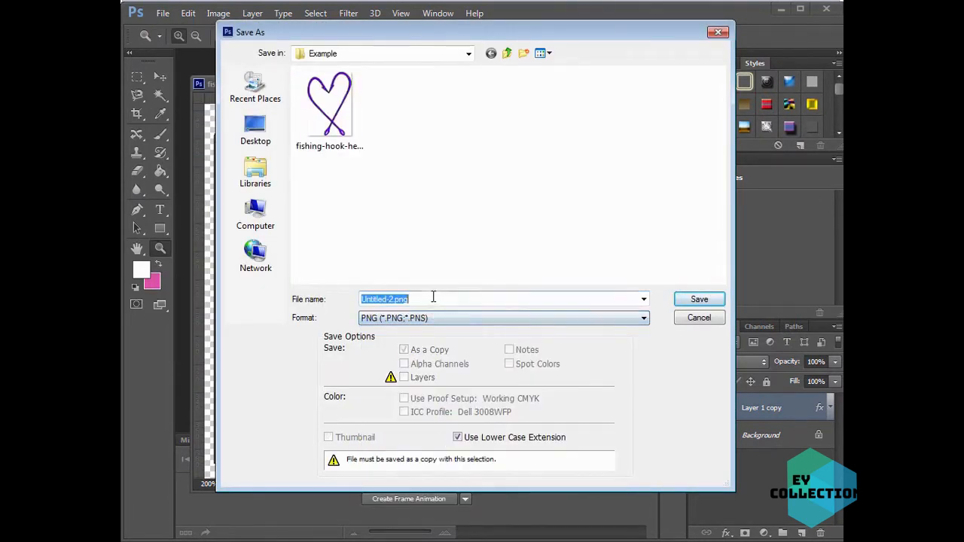
key(Home)
key(Delete)
key(Delete)
key(Delete)
key(Delete)
key(Delete)
key(Delete)
key(Delete)
key(Delete)
key(Delete)
key(Delete)
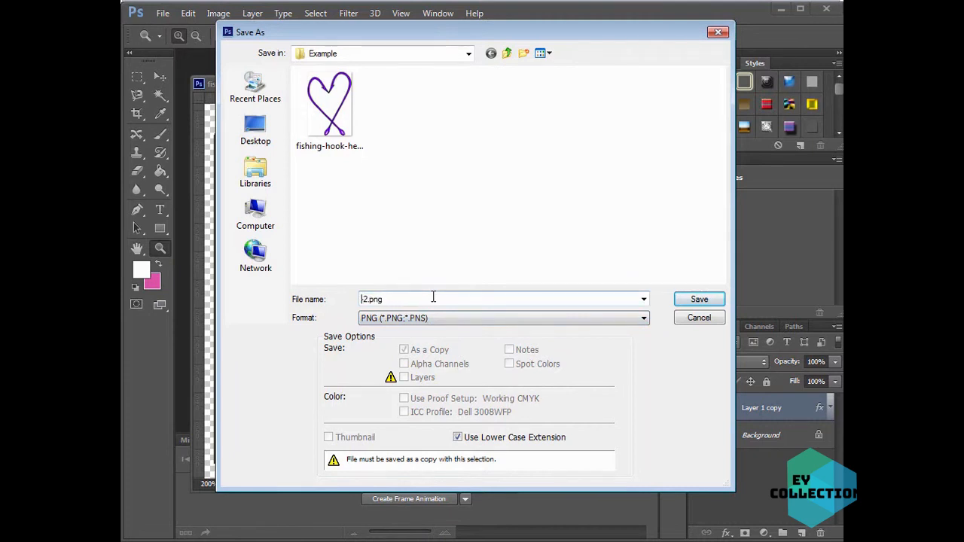
text(myfish)
key(Return)
click(589, 159)
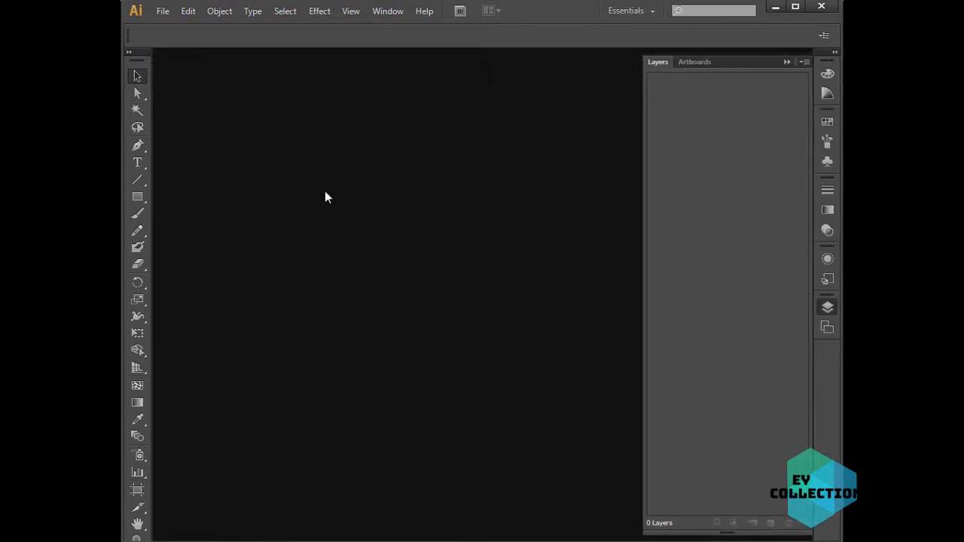
Switch to Illustrator and open myfish.png from the Example folder.
click(163, 11)
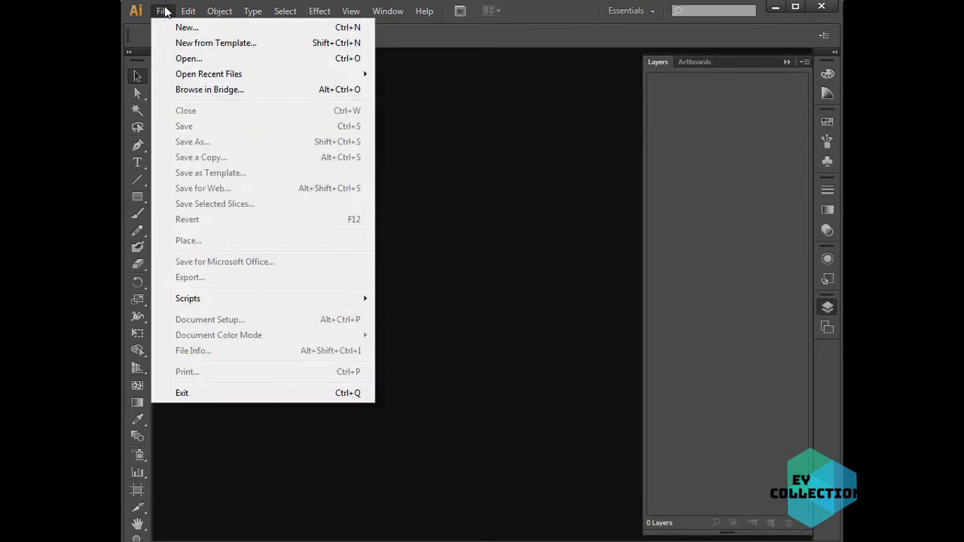
click(183, 57)
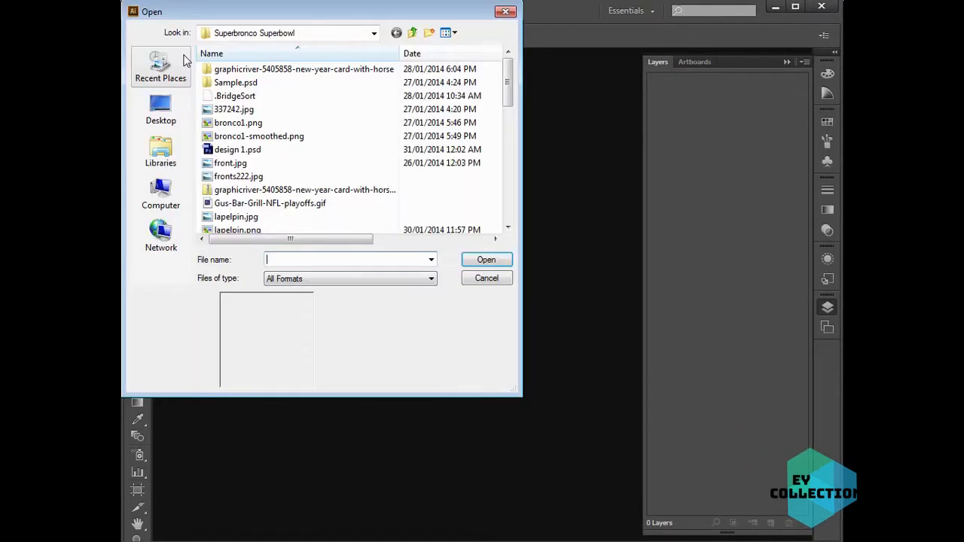
click(373, 33)
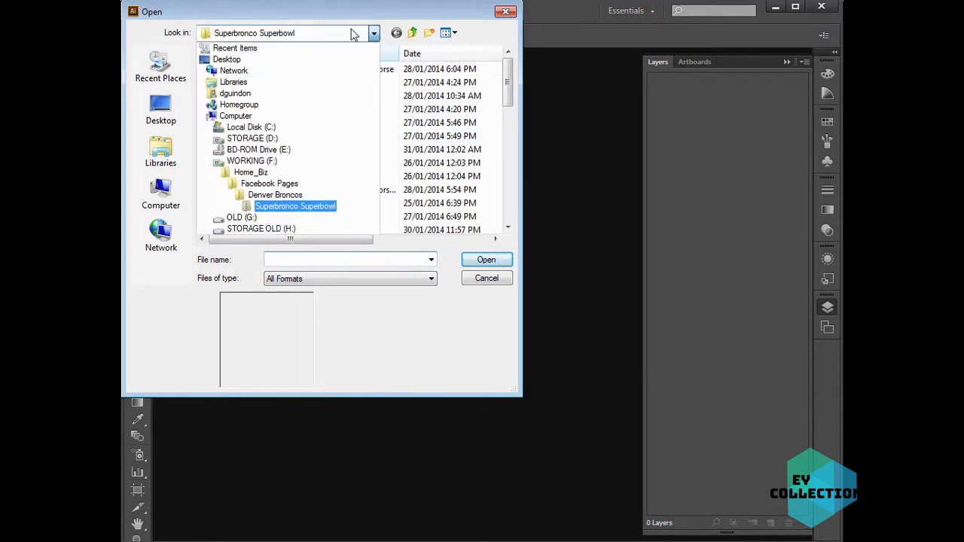
click(251, 160)
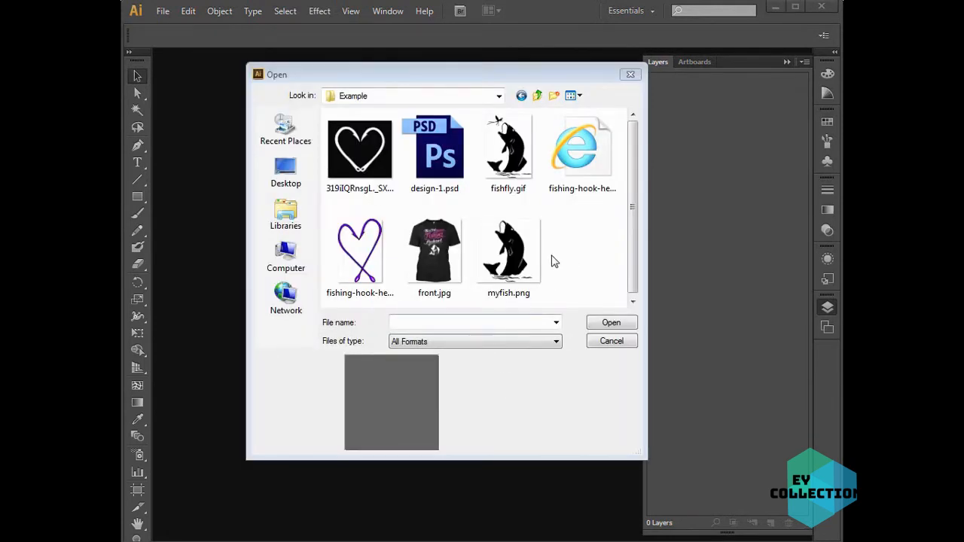
click(527, 272)
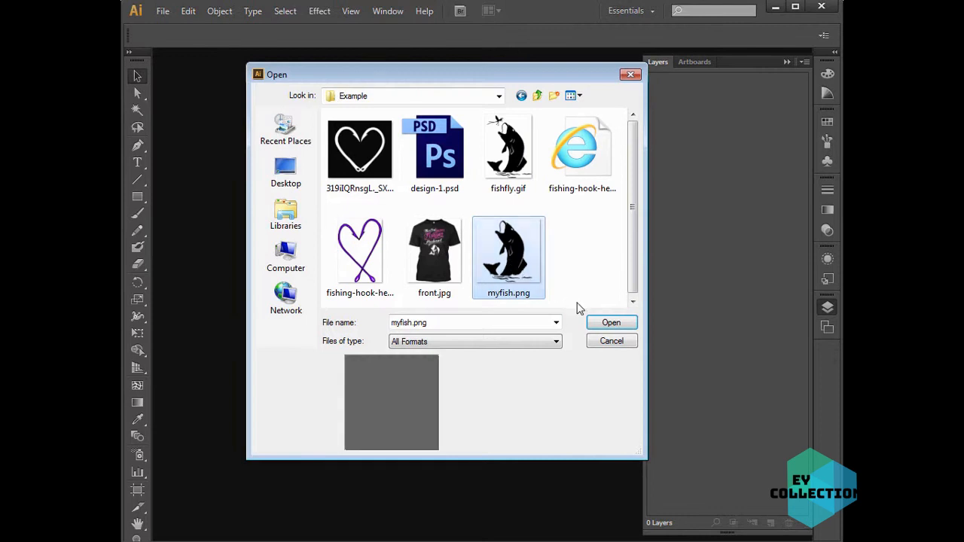
click(611, 324)
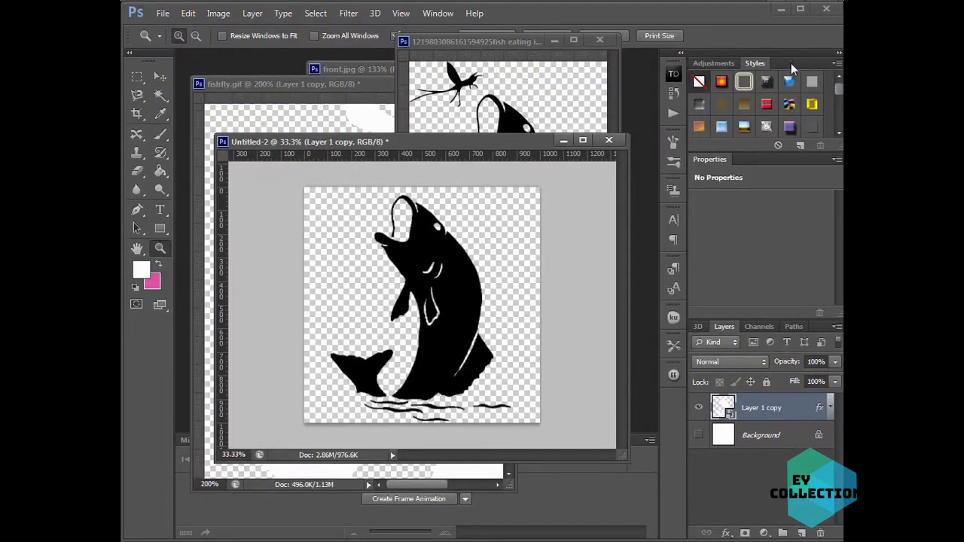
Minimize Photoshop, enlarge the Illustrator window and apply Image Trace with the default preset to the fish.
click(782, 9)
drag(841, 393, 963, 393)
scroll(777, 308, up, 2)
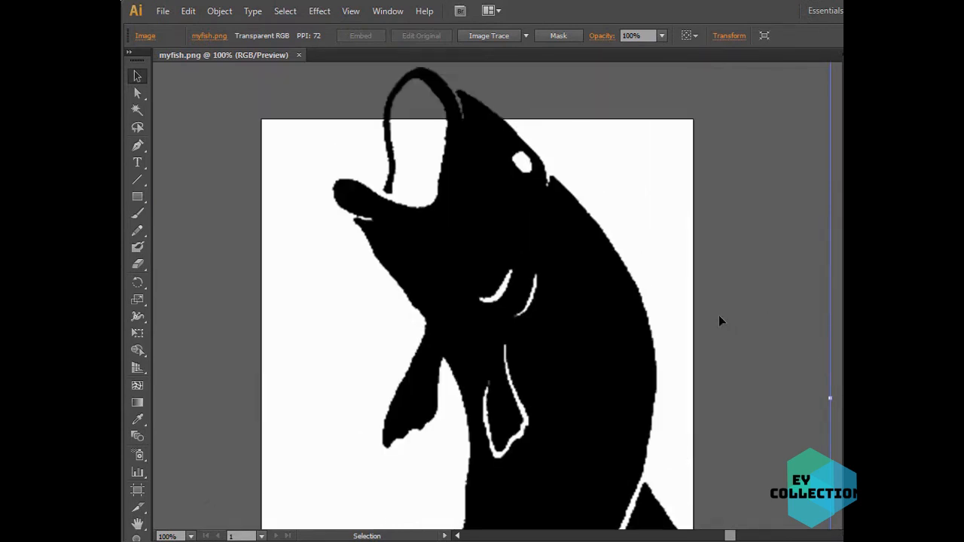
click(477, 37)
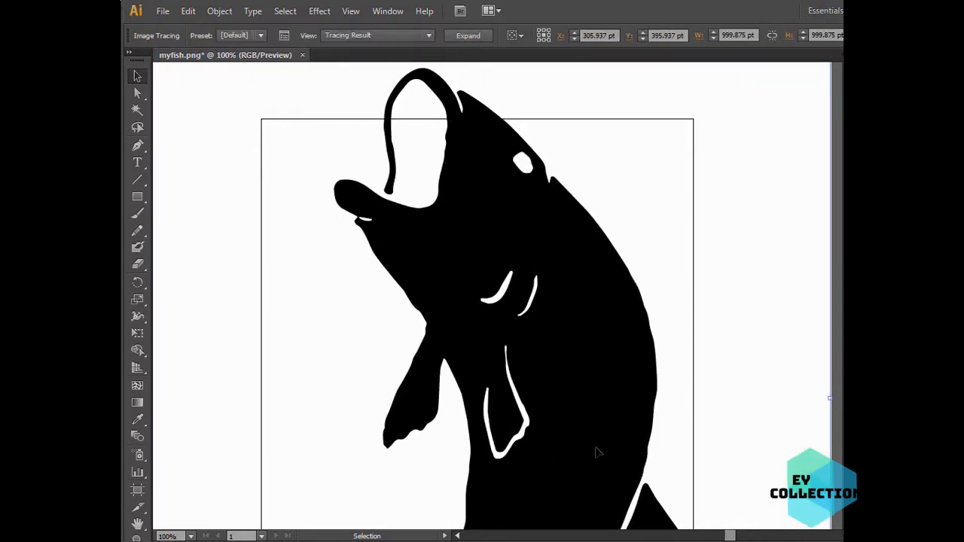
Export the traced fish as myfish.psd in RGB at High (300 ppi), writing layers with maximum editability.
click(163, 11)
click(192, 278)
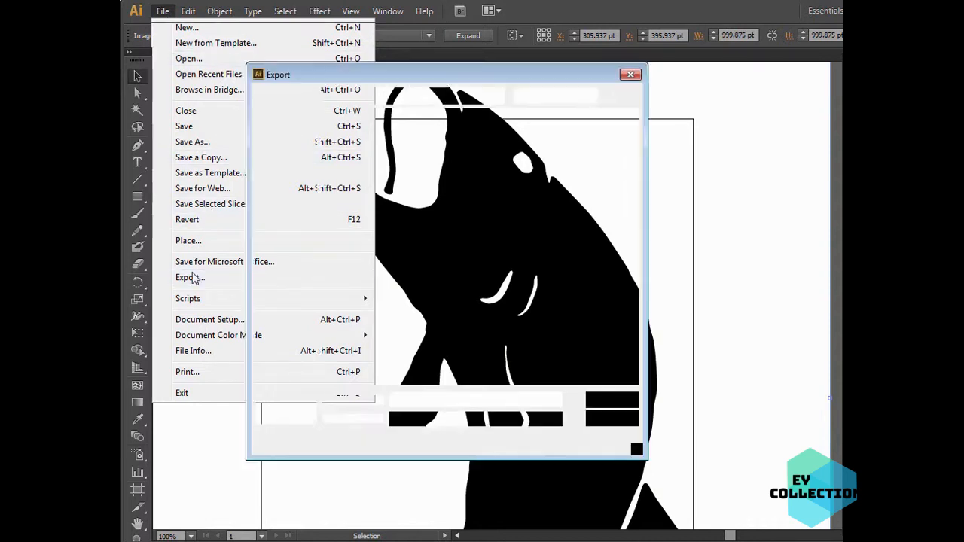
click(441, 422)
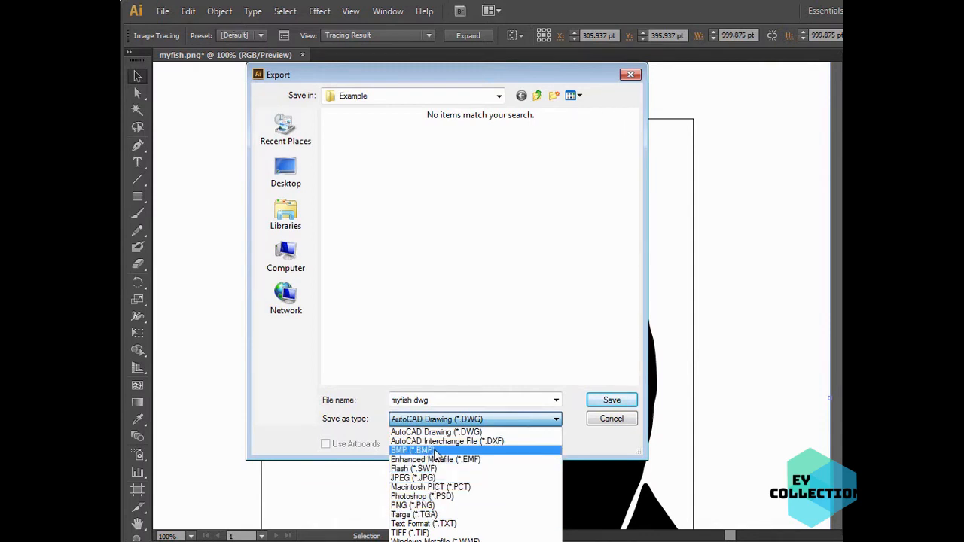
click(445, 499)
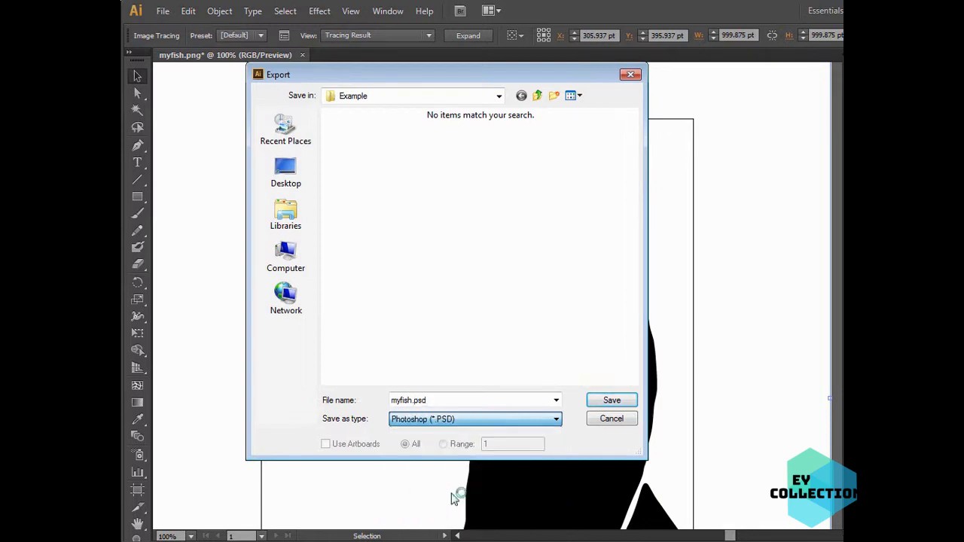
click(612, 400)
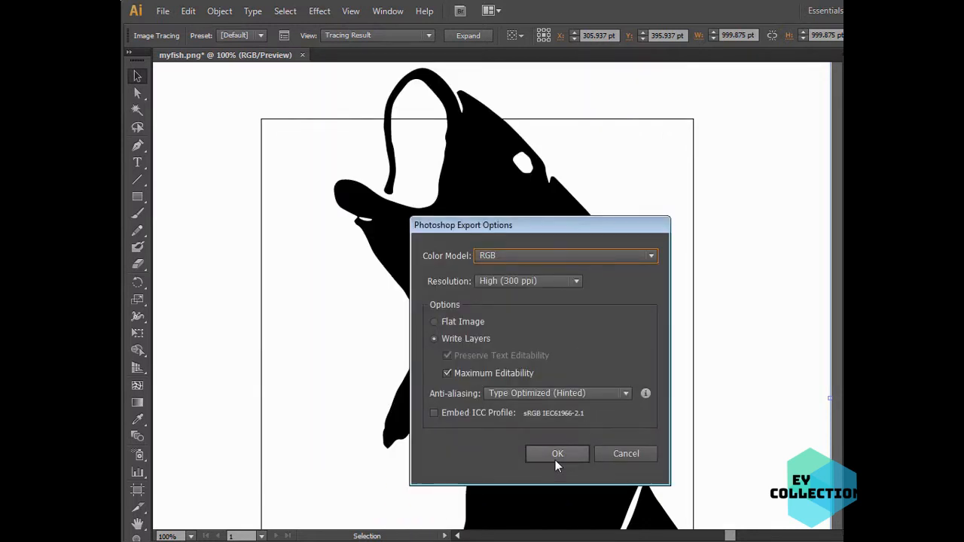
click(556, 461)
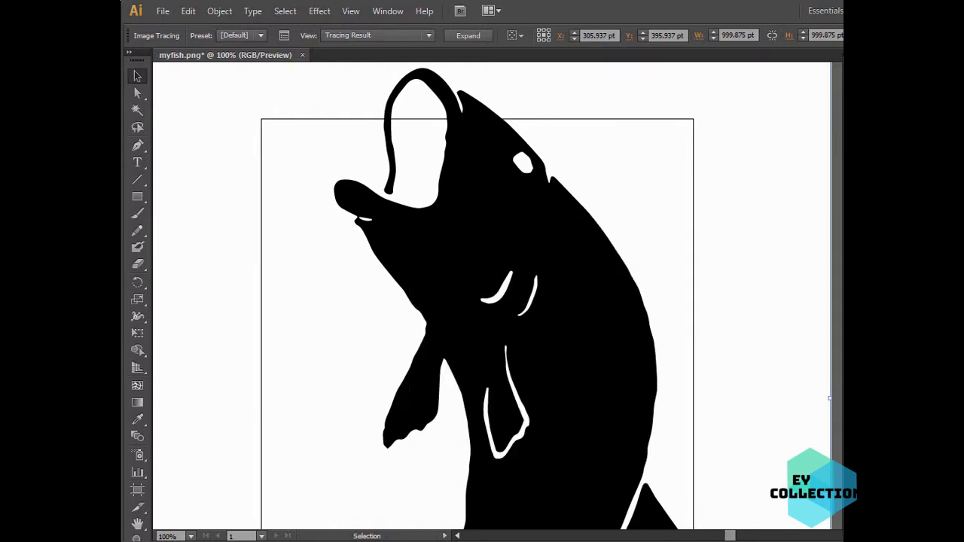
Close myfish.png in Illustrator without saving the changes.
key(ctrl+w)
click(644, 296)
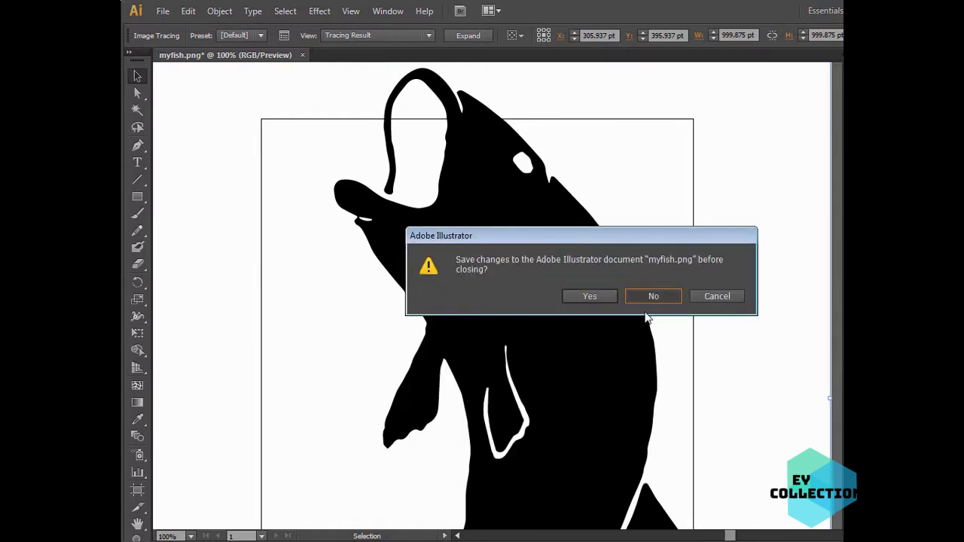
click(654, 296)
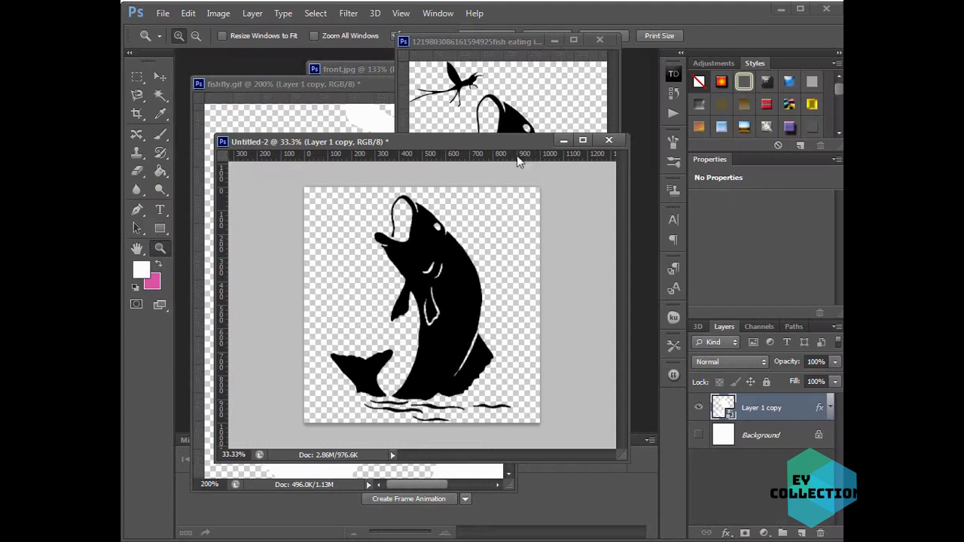
In Photoshop, close Untitled-2, the fish-eating image, fishfly.gif, the fishing-hook heart and front.jpg, discarding any unsaved changes.
click(609, 141)
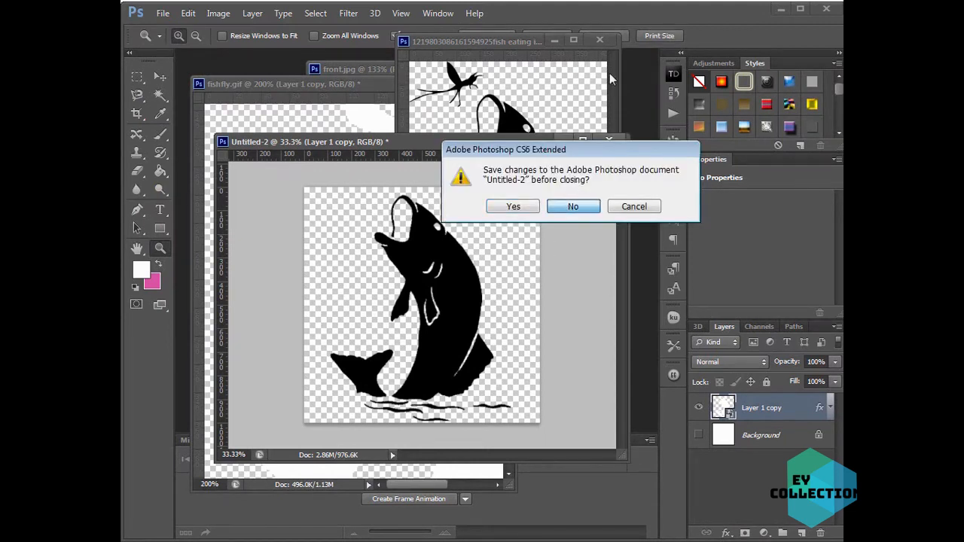
click(573, 207)
click(601, 40)
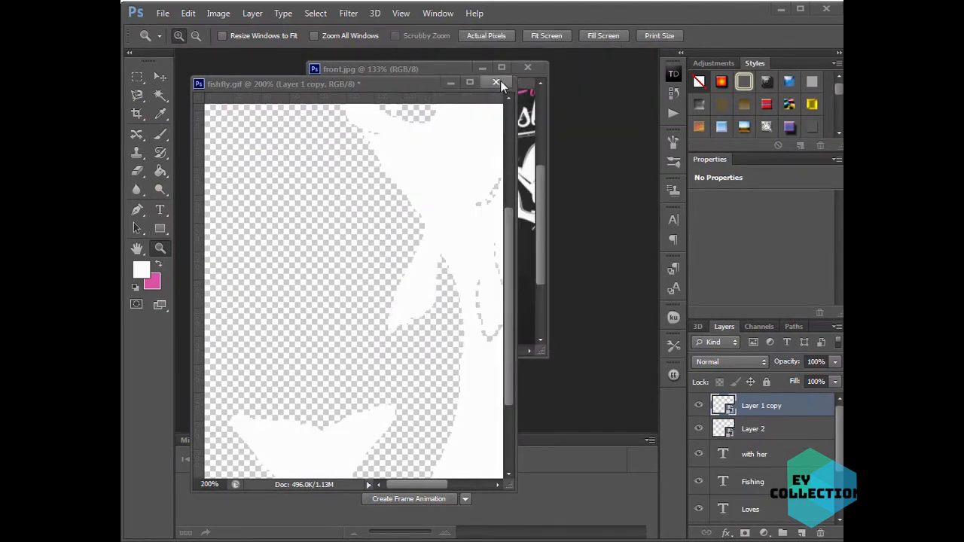
click(498, 81)
click(571, 208)
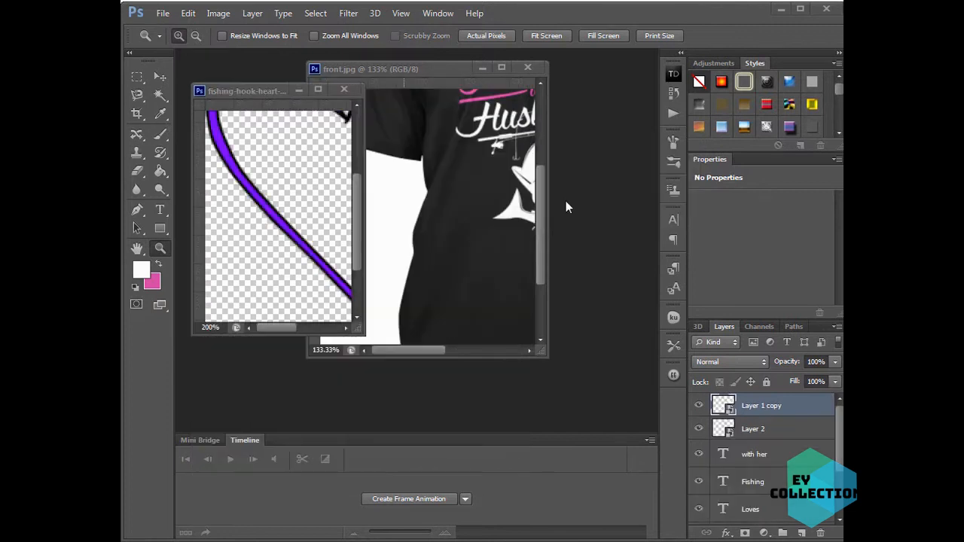
click(345, 91)
click(528, 68)
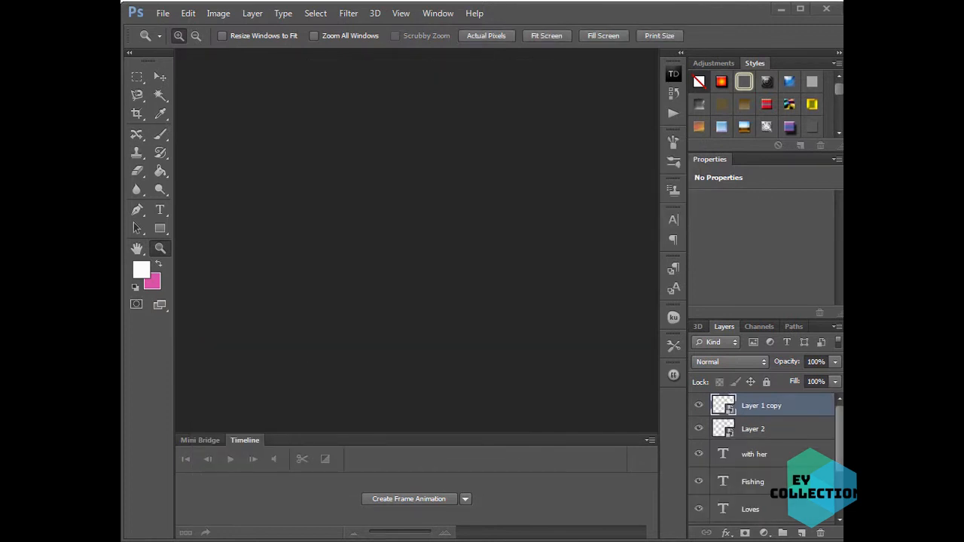
Open myfish.psd from the Example folder.
click(163, 13)
click(170, 39)
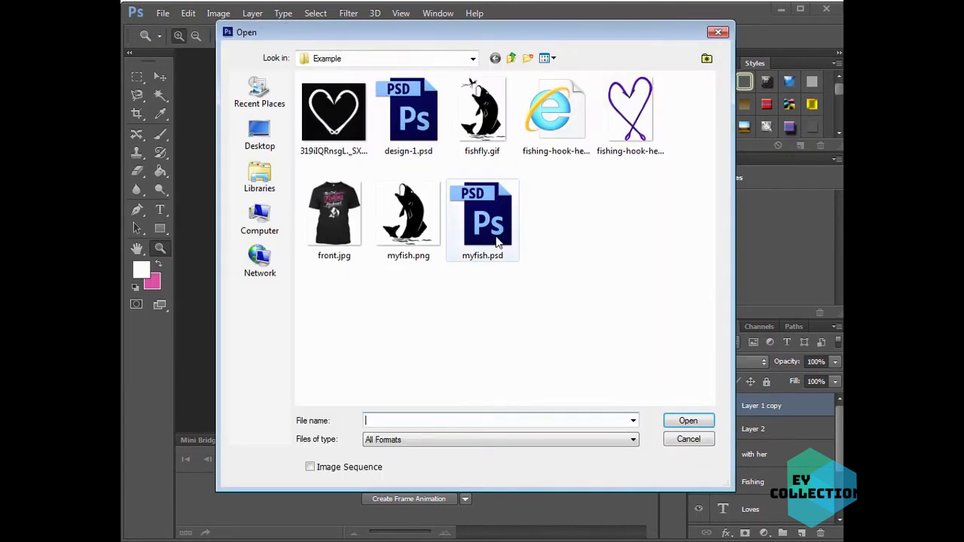
double_click(482, 217)
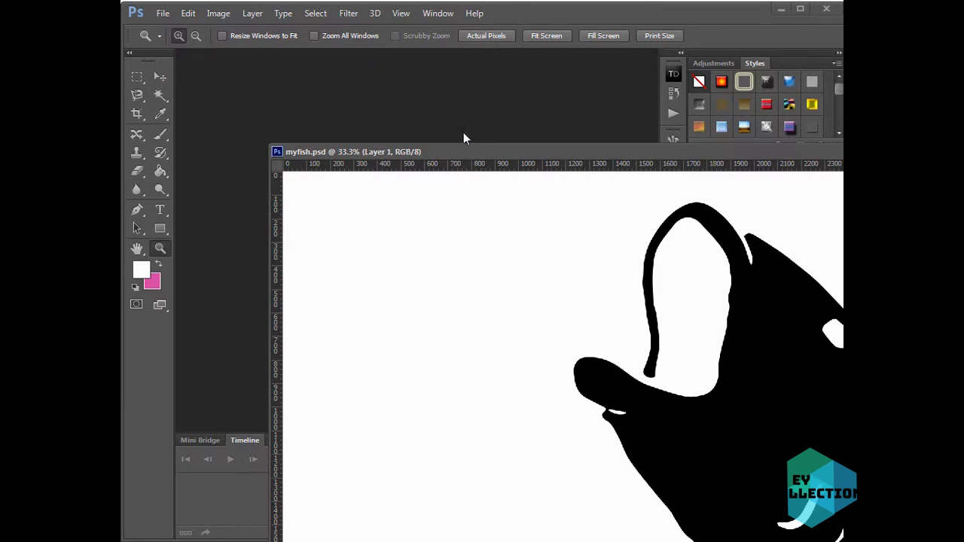
Examine the traced fish's edges at actual pixel size, then view the whole figure.
click(486, 36)
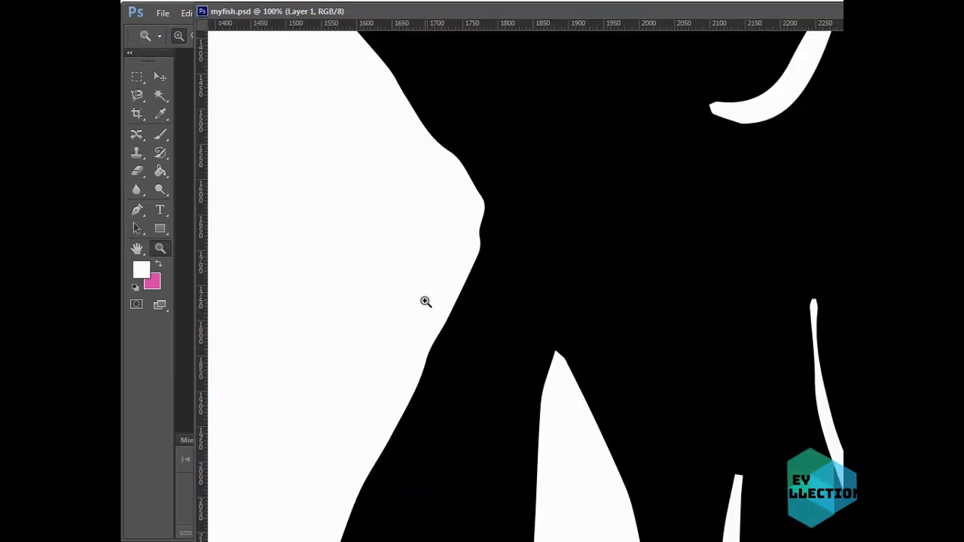
alt+click(426, 302)
alt+click(425, 301)
alt+click(426, 301)
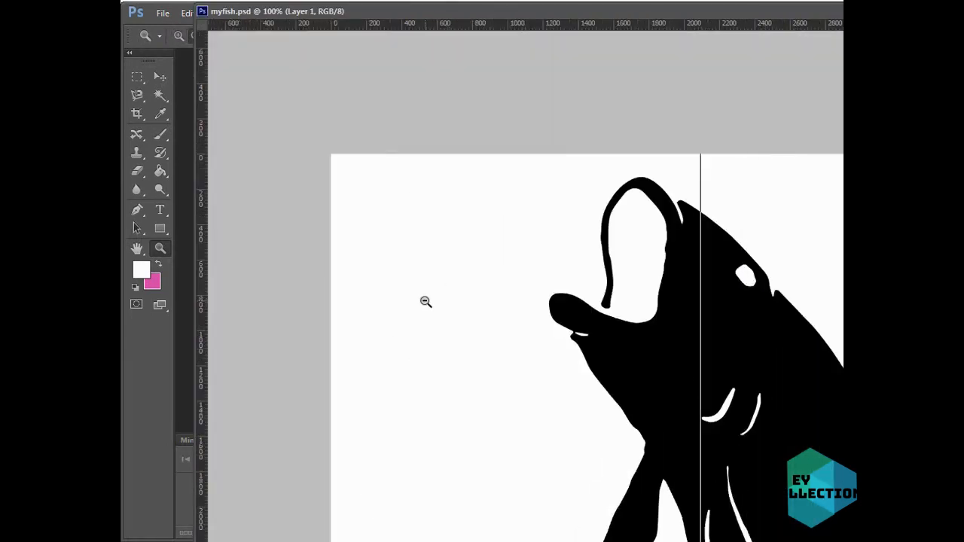
alt+click(426, 301)
alt+click(426, 302)
alt+click(699, 414)
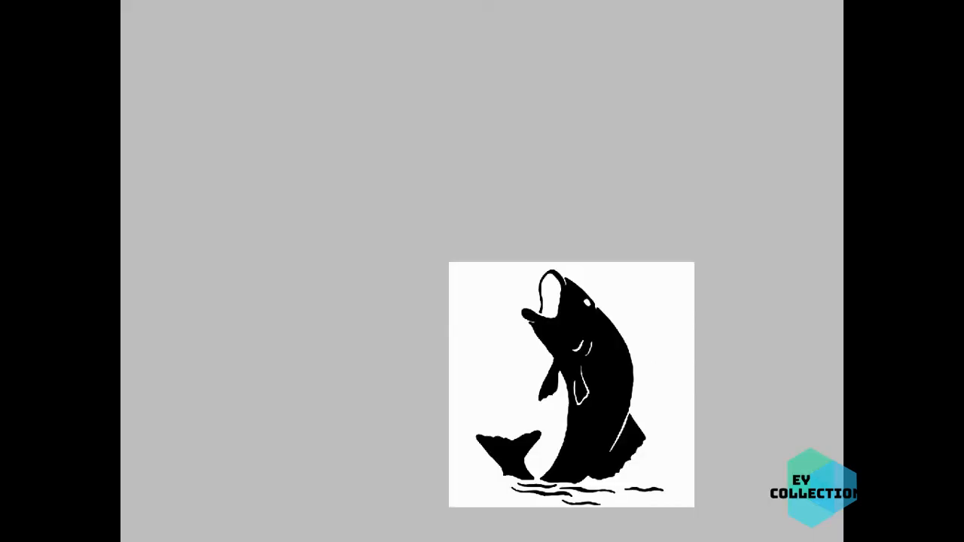
Shrink and reposition the myfish.psd window, and move the <Group> layer out of its folders to above Layer 1.
drag(839, 538, 624, 394)
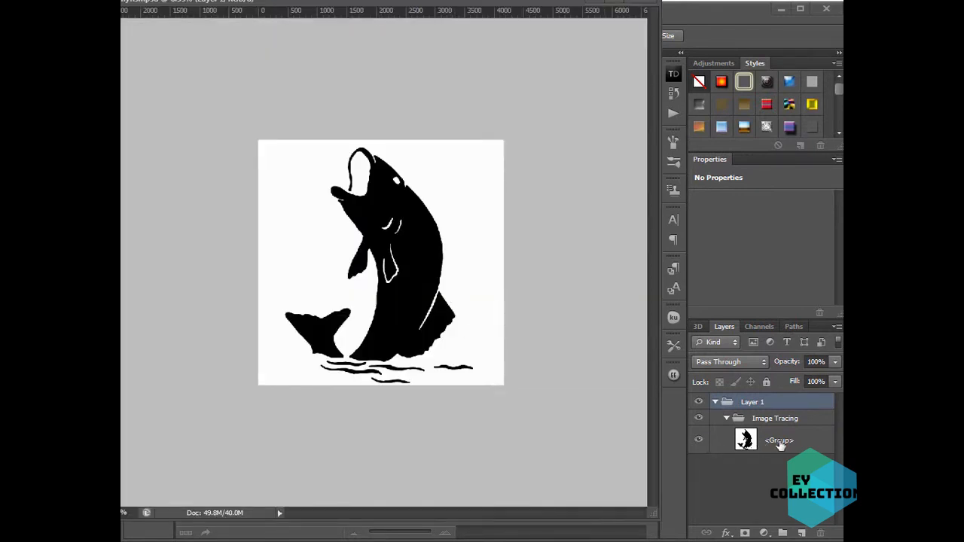
click(776, 444)
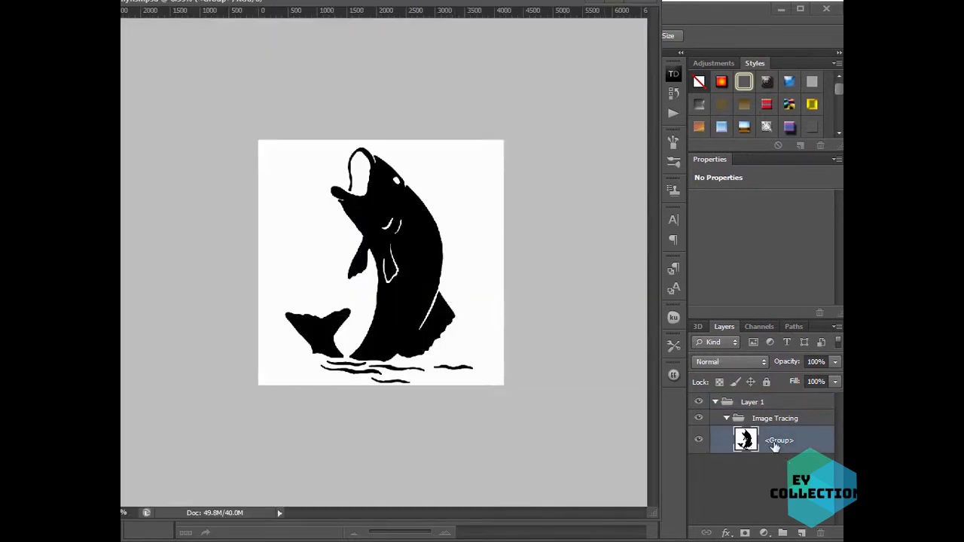
drag(776, 443, 750, 395)
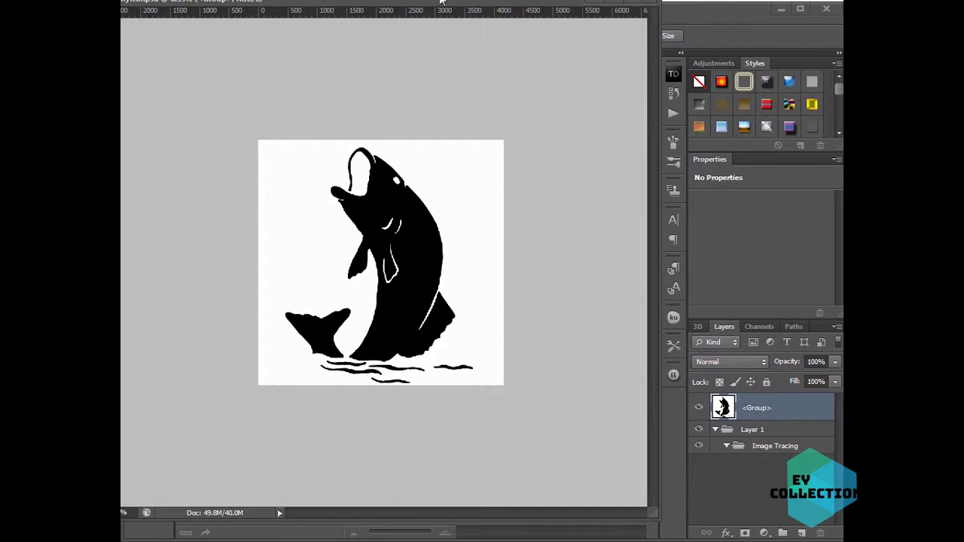
drag(440, 1, 480, 84)
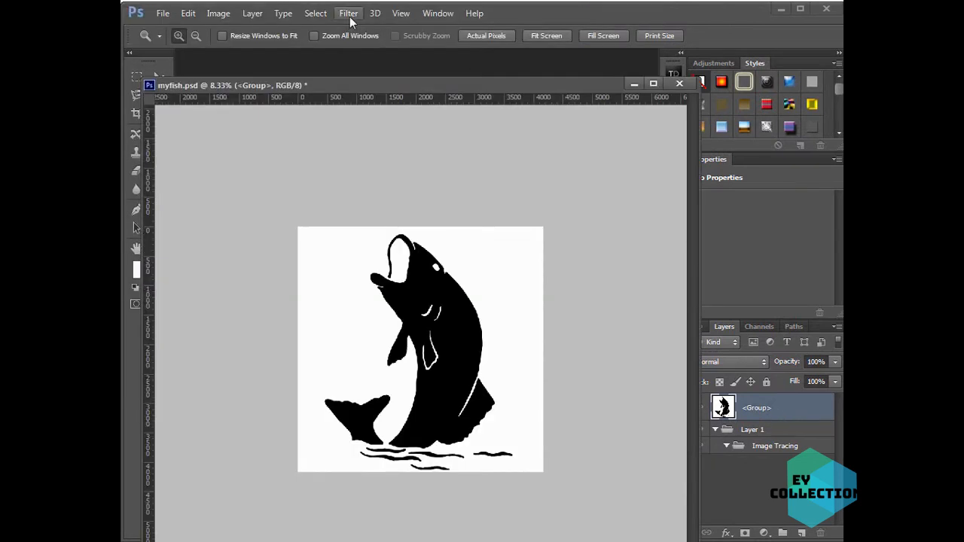
Select the white areas of the <Group> layer with Color Range at fuzziness 100, delete them and deselect.
click(309, 14)
click(345, 134)
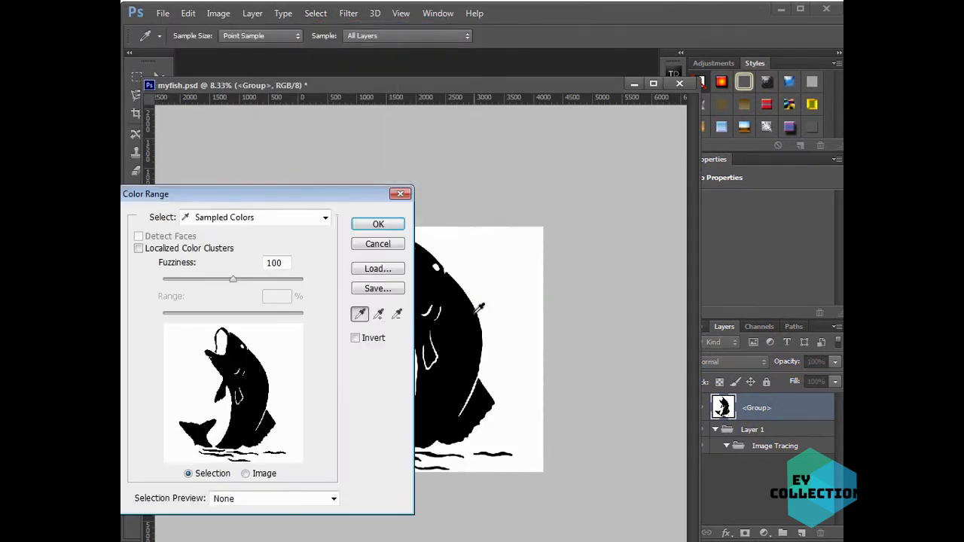
click(397, 225)
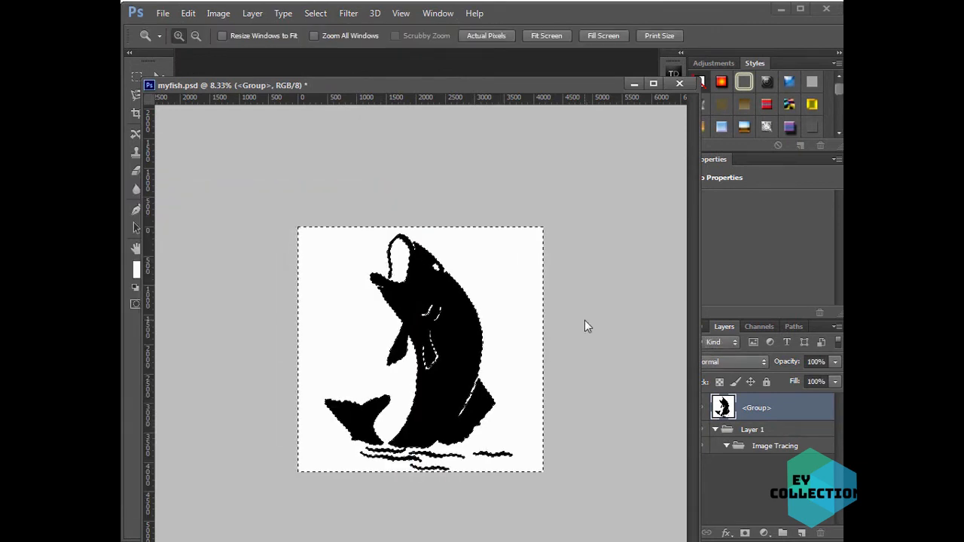
key(Delete)
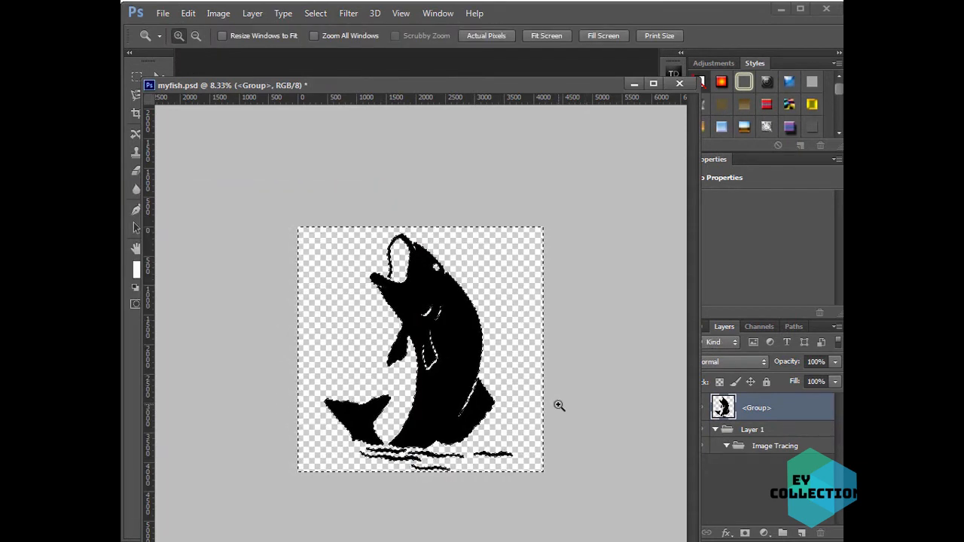
key(ctrl+d)
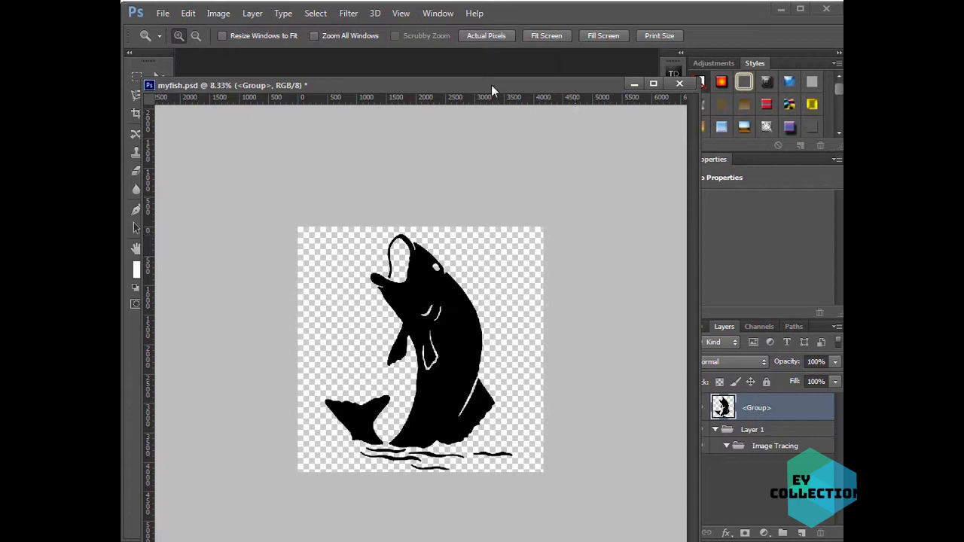
Duplicate the <Group> fish layer and convert the copy to a smart object.
right_click(772, 413)
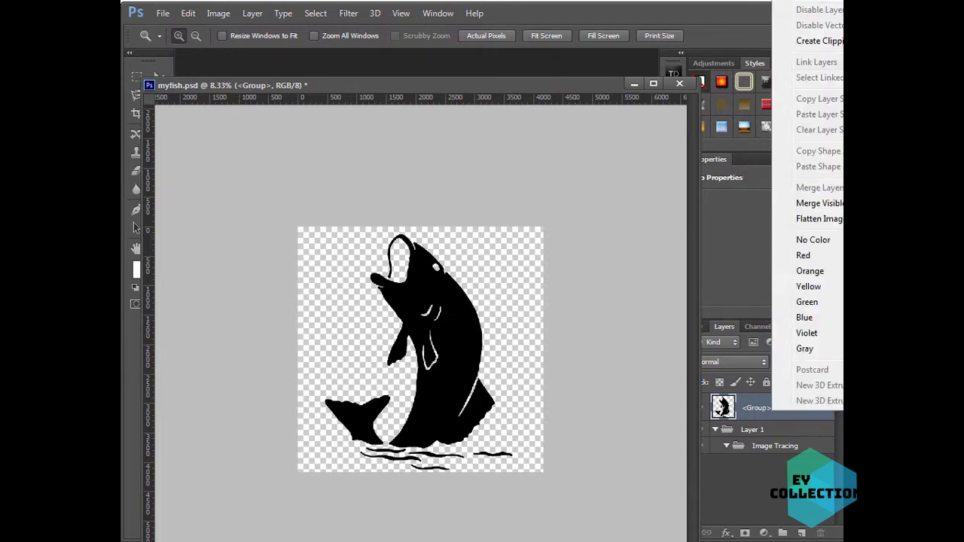
click(663, 162)
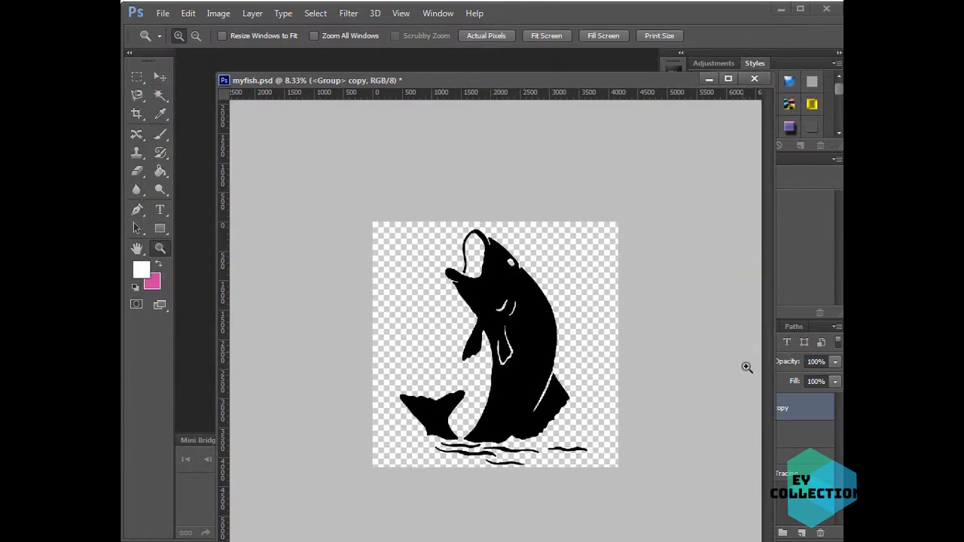
right_click(791, 411)
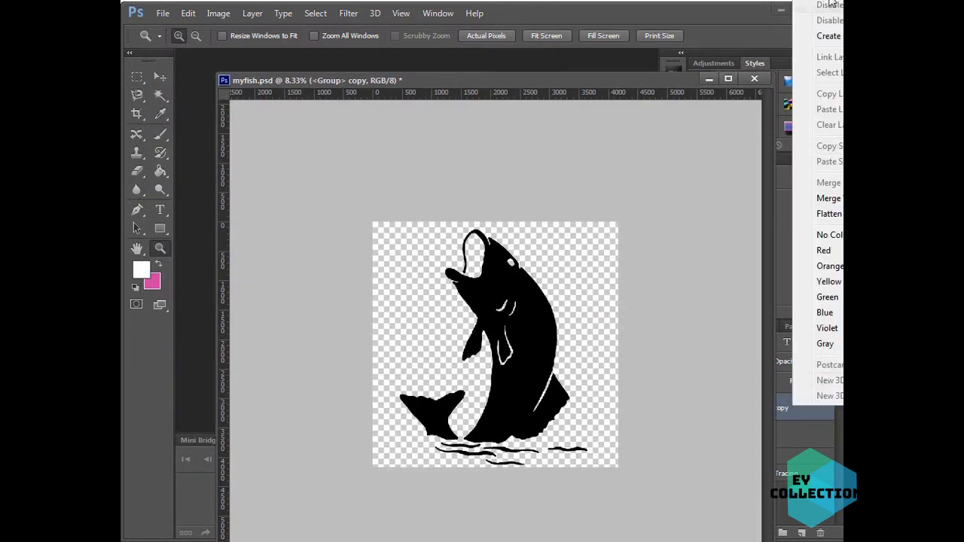
click(829, 3)
Scale the fish copy down proportionally to about half its size, keeping its lower-right corner fixed.
click(160, 73)
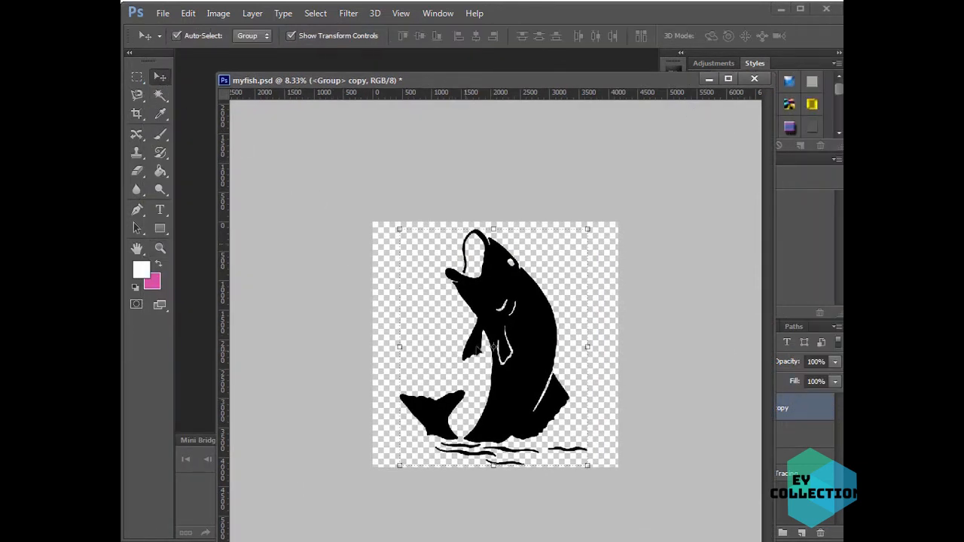
click(398, 226)
drag(397, 226, 499, 339)
key(Return)
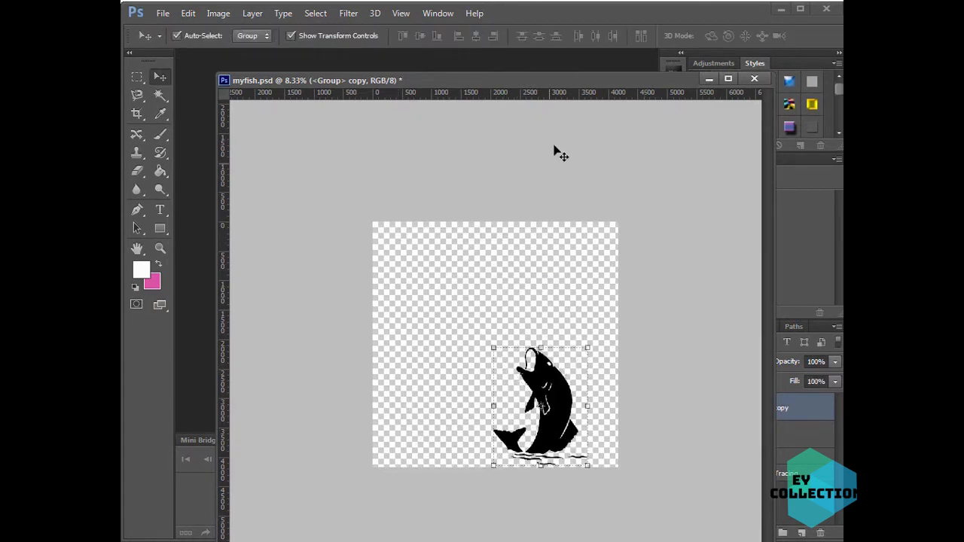
Copy the black fish from myfish.psd into the T-shirt design and shift it until its upper part is accessible.
drag(564, 80, 963, 0)
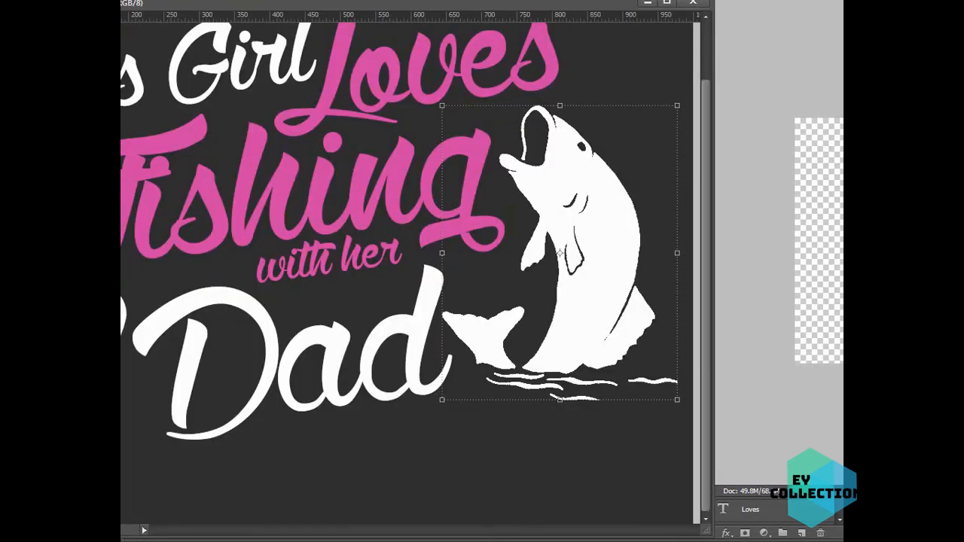
key(ctrl+Tab)
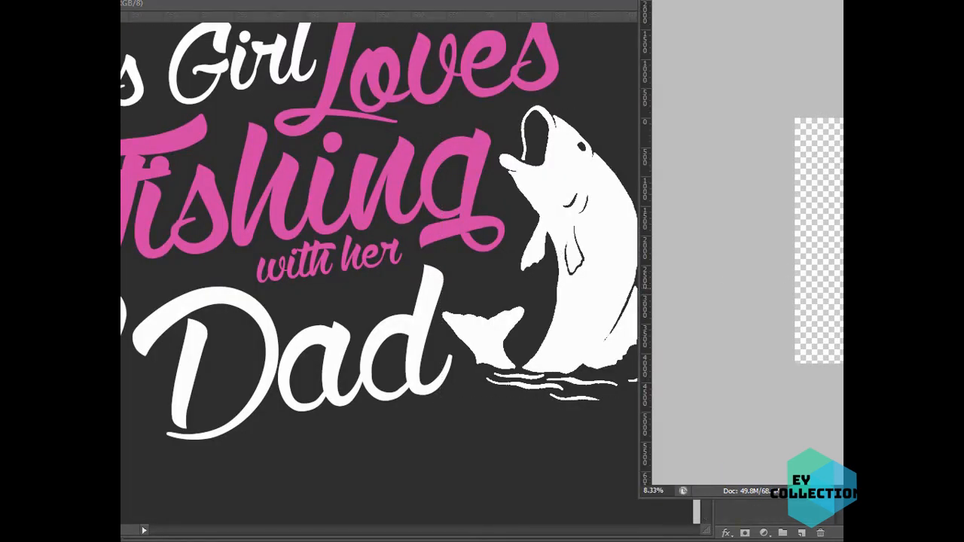
drag(916, 245, 432, 362)
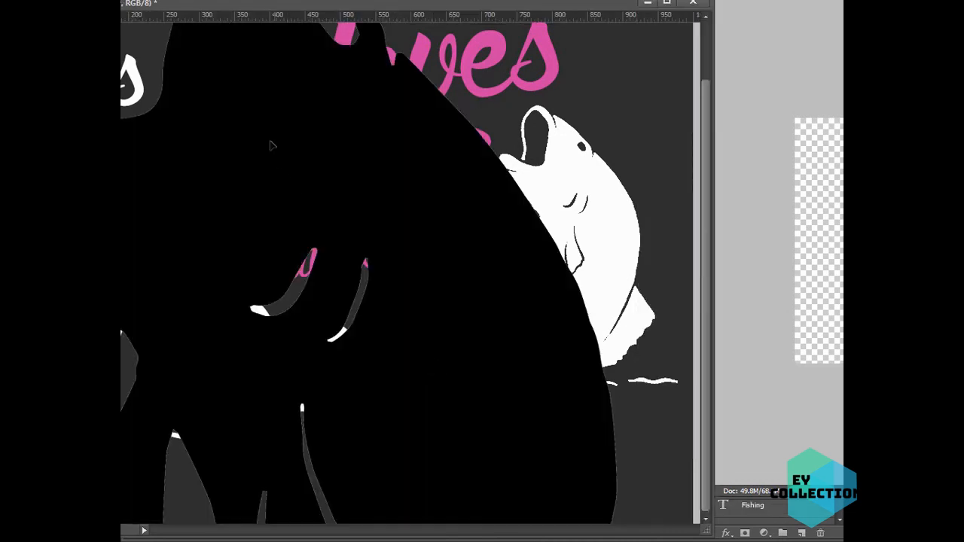
drag(272, 142, 387, 296)
drag(338, 131, 378, 242)
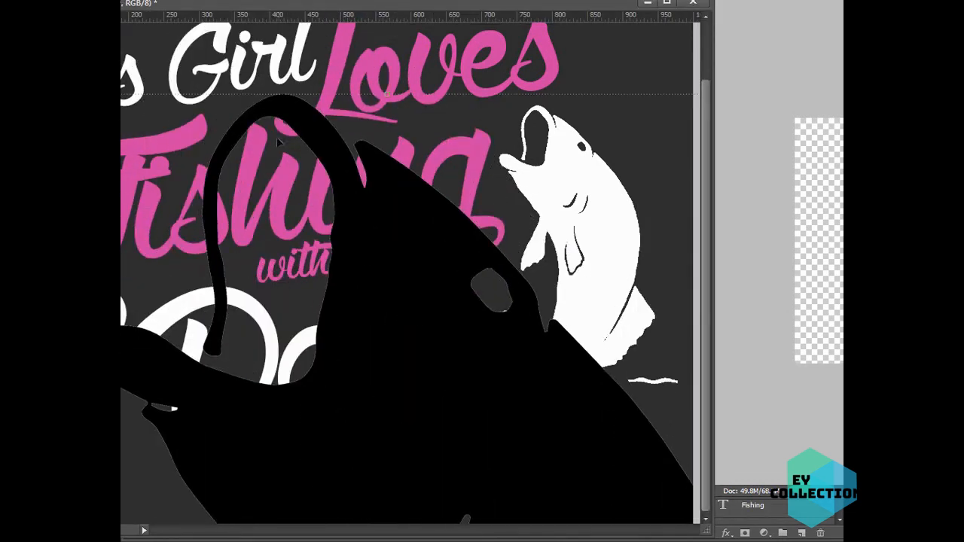
drag(273, 109, 467, 101)
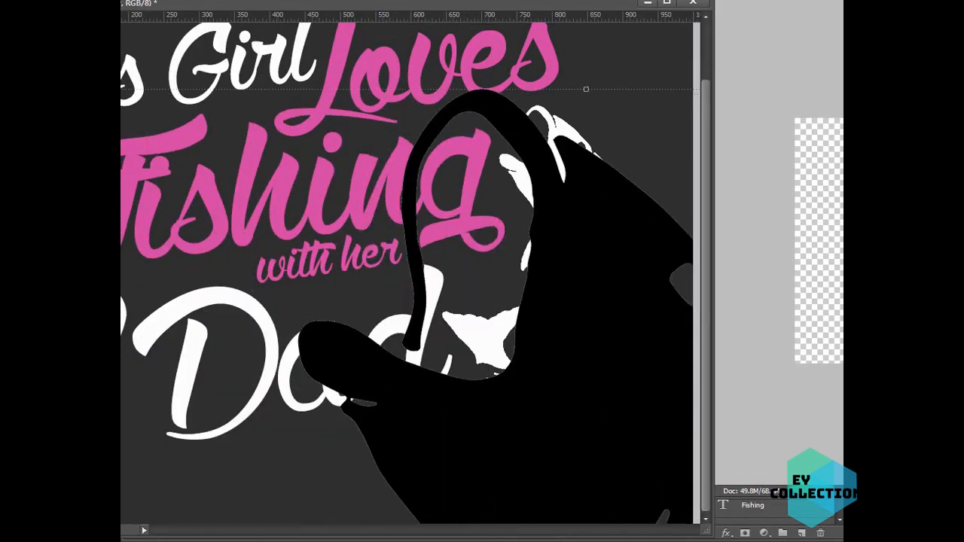
Shrink the black fish in the design to slightly larger than the old white fish and place it over that fish.
key(ctrl+t)
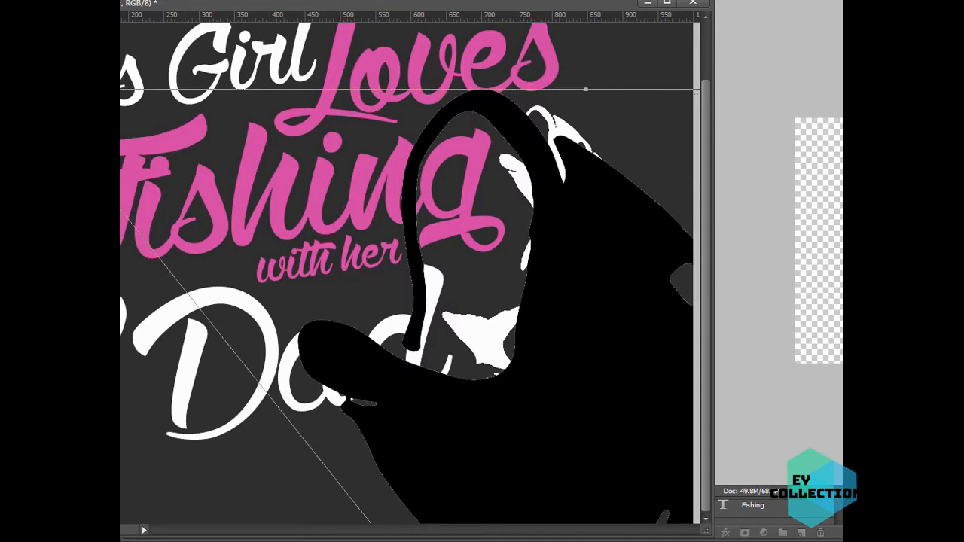
drag(25, 89, 324, 465)
drag(580, 509, 473, 84)
drag(222, 84, 418, 330)
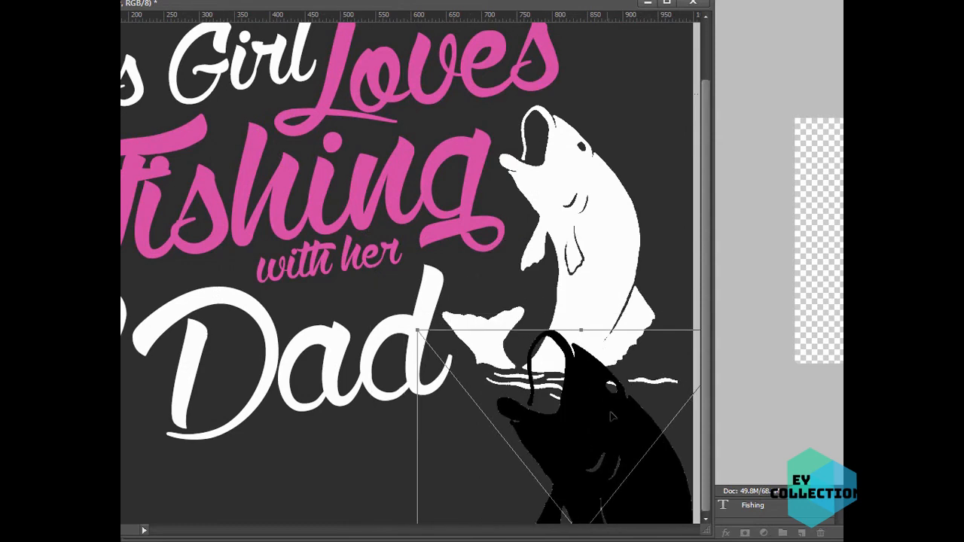
drag(612, 413, 601, 178)
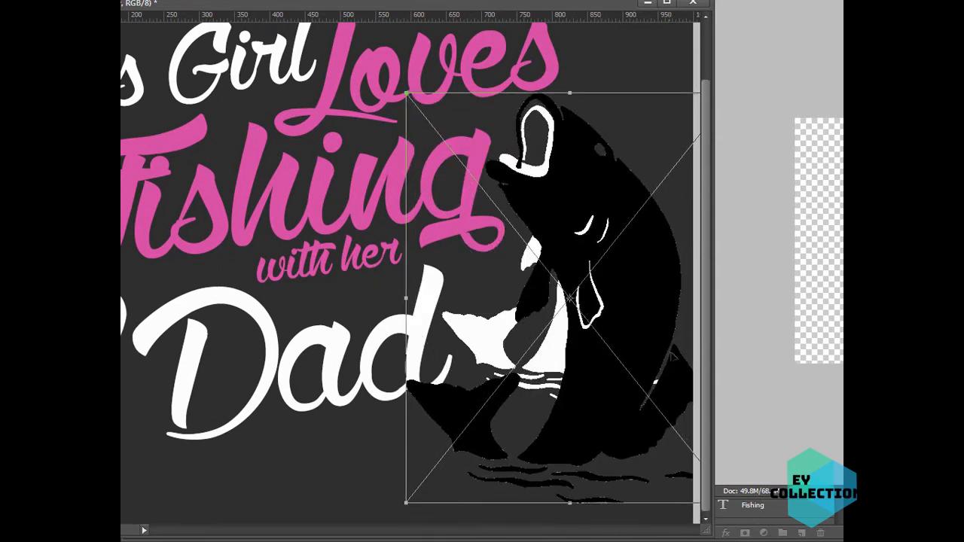
Scale the black fish down further and move it off the white fish, onto the lettering.
key(Tab)
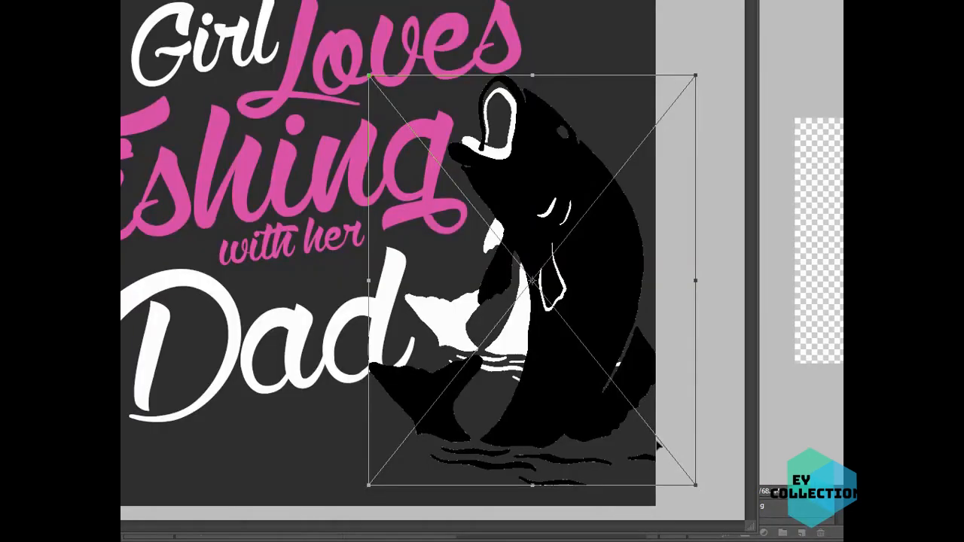
drag(693, 490, 642, 418)
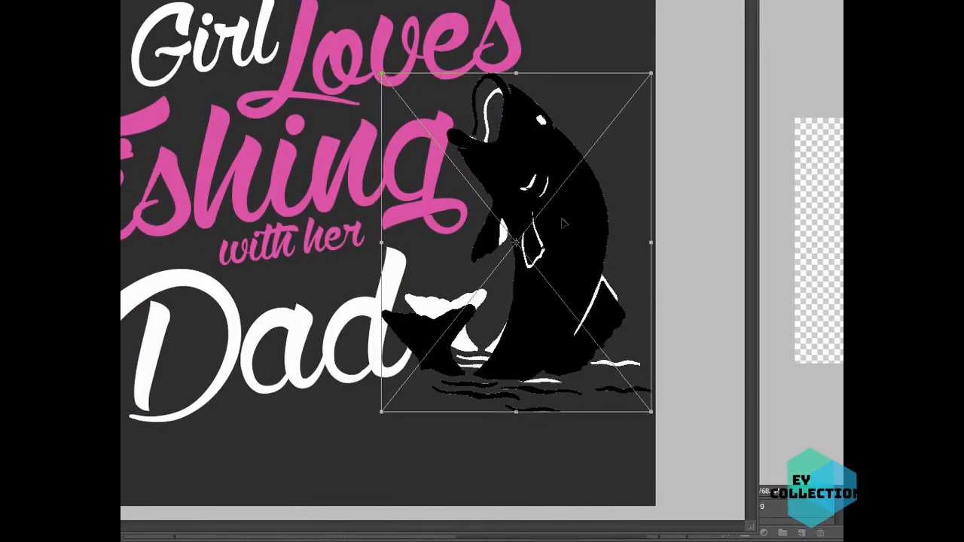
drag(548, 223, 381, 260)
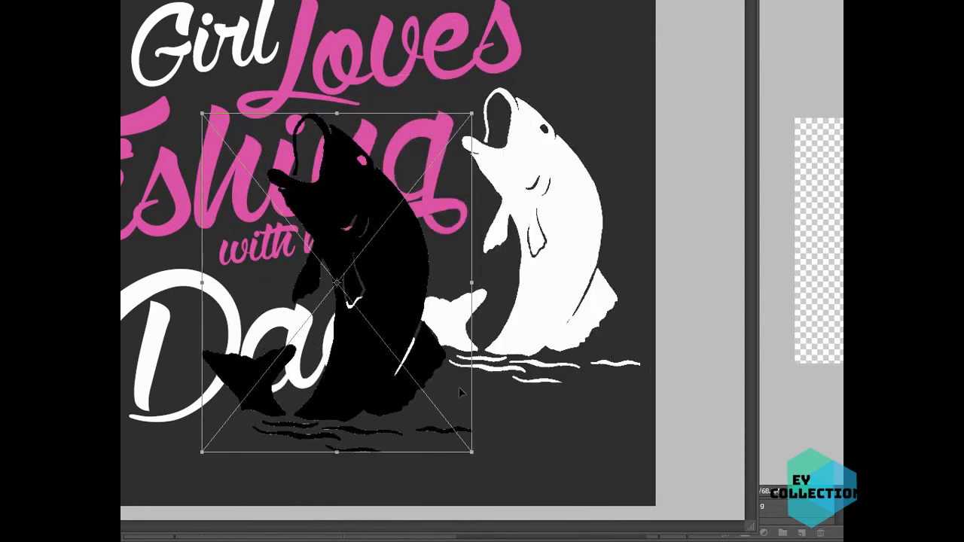
key(Return)
Delete the old white fish and move the black fish into its place beside "Dad".
click(579, 260)
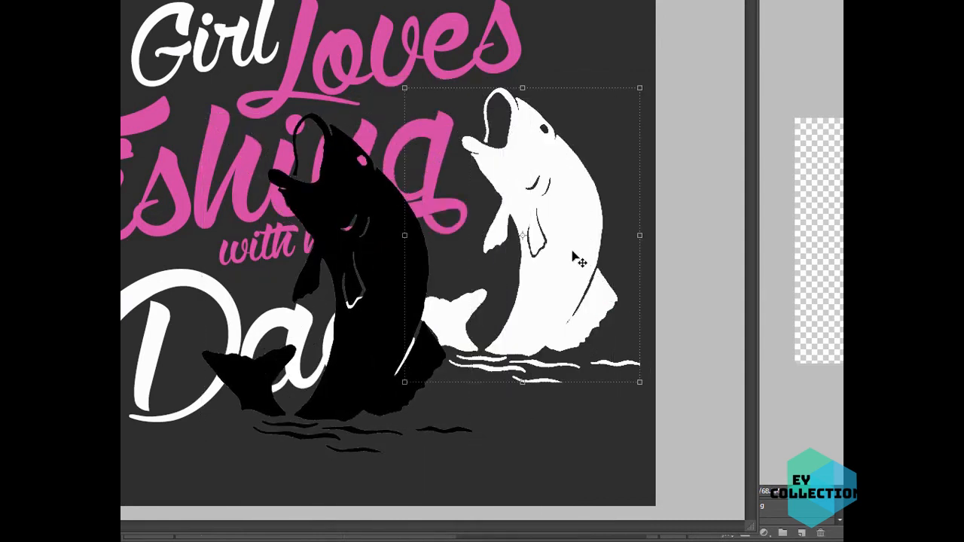
key(Delete)
drag(345, 389, 545, 324)
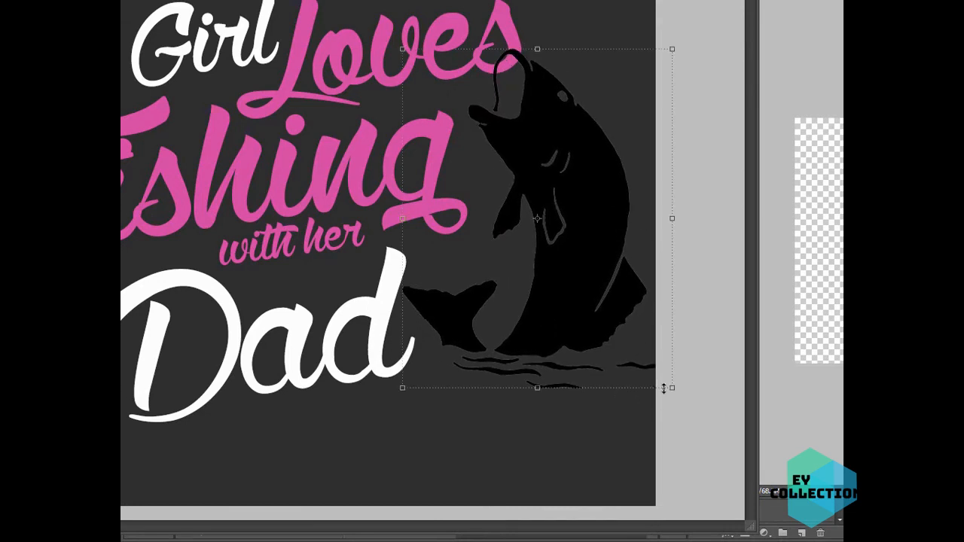
Scale the black fish down to fit inside the canvas edge and lower it so its tail sits beside "Dad".
drag(671, 388, 652, 361)
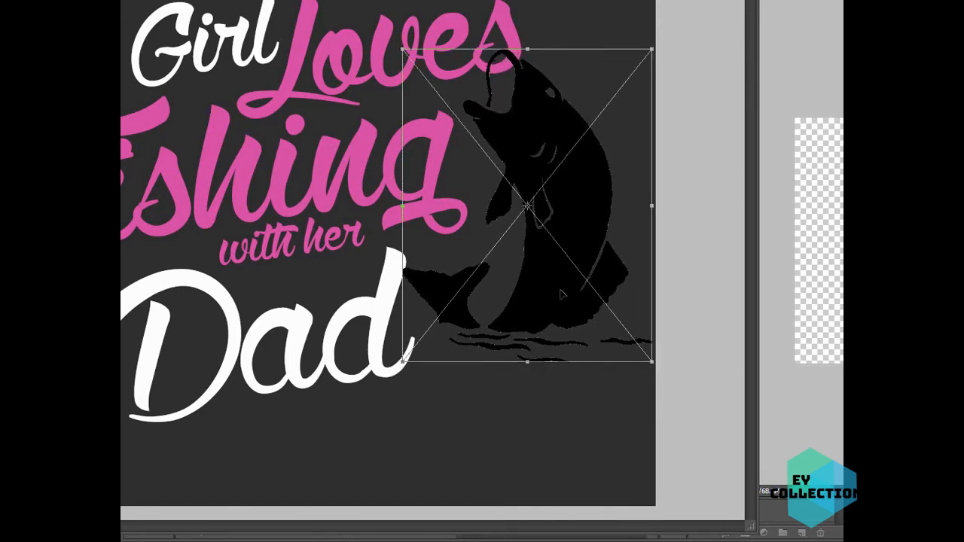
drag(561, 293, 560, 325)
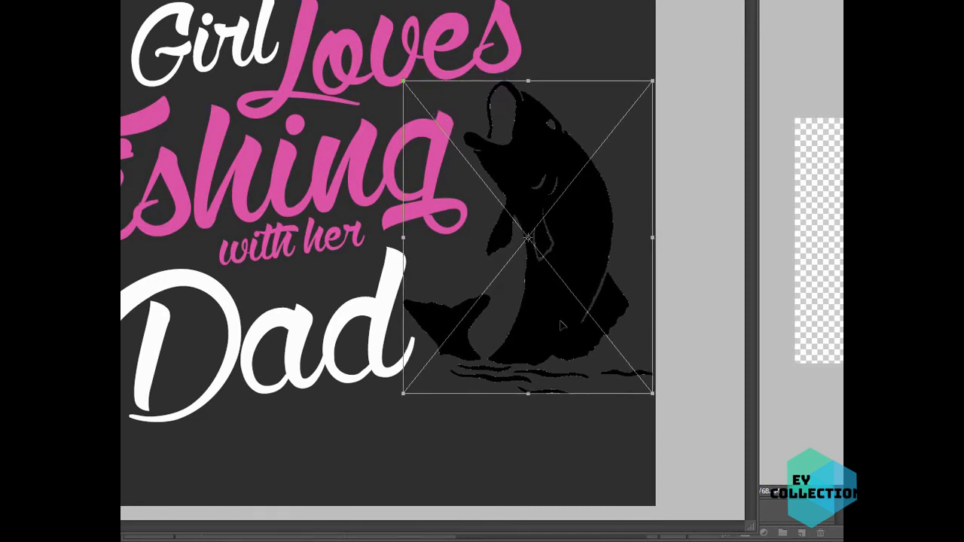
key(Return)
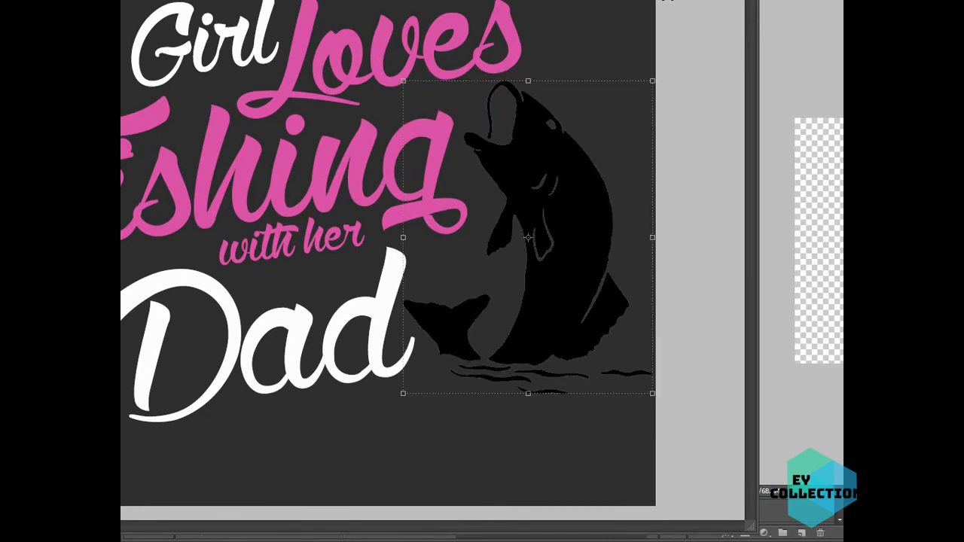
Apply a Color Overlay to the <Group> copy layer using the white sampled from the "Dad" lettering.
click(666, 1)
click(573, 242)
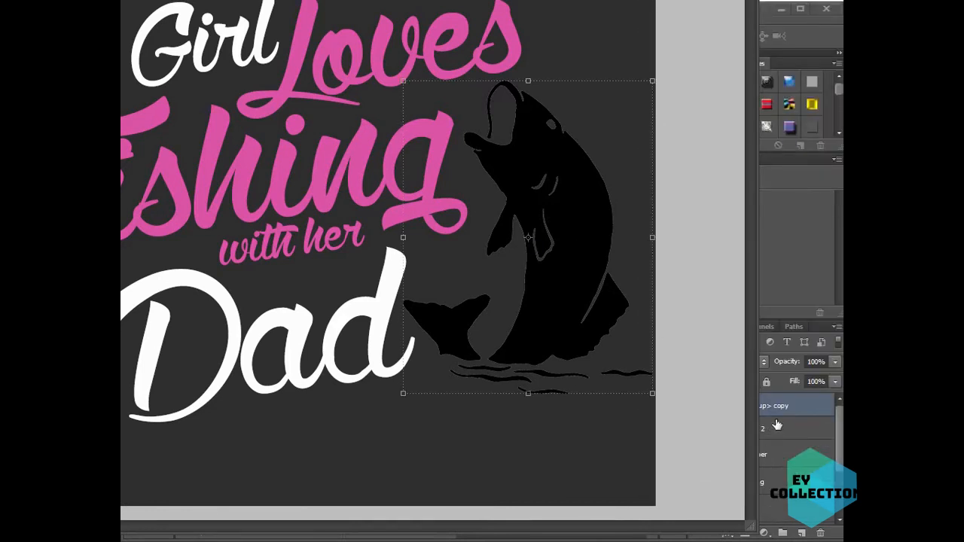
double_click(804, 413)
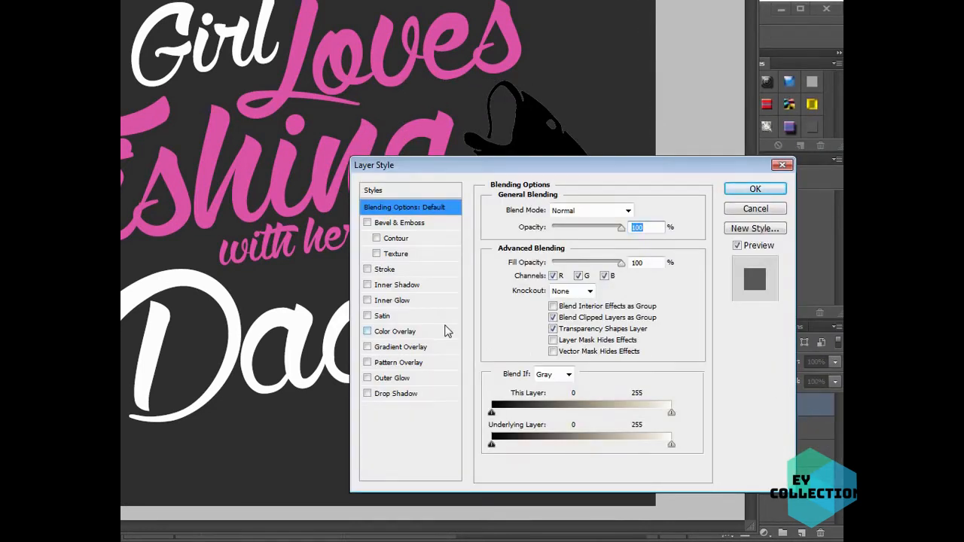
click(422, 333)
click(635, 215)
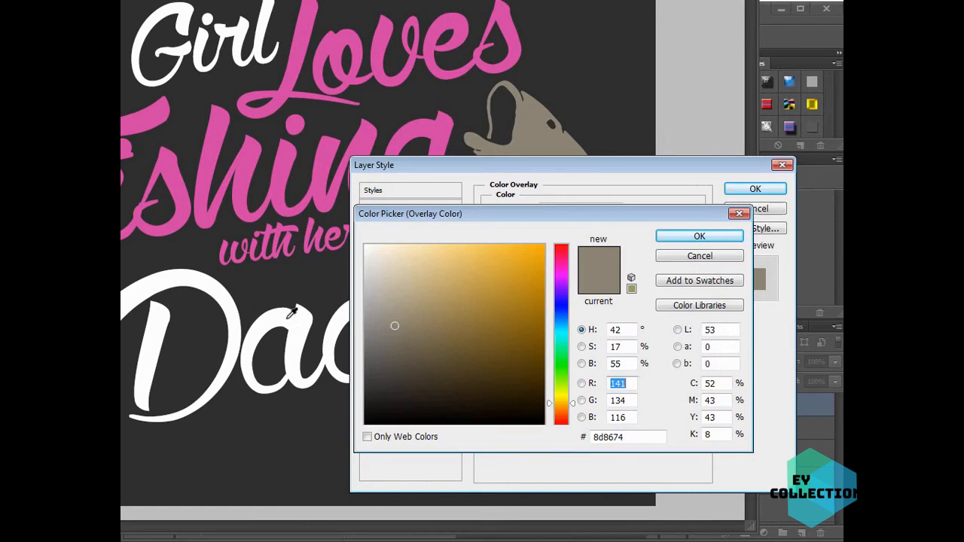
click(205, 281)
click(700, 235)
click(756, 188)
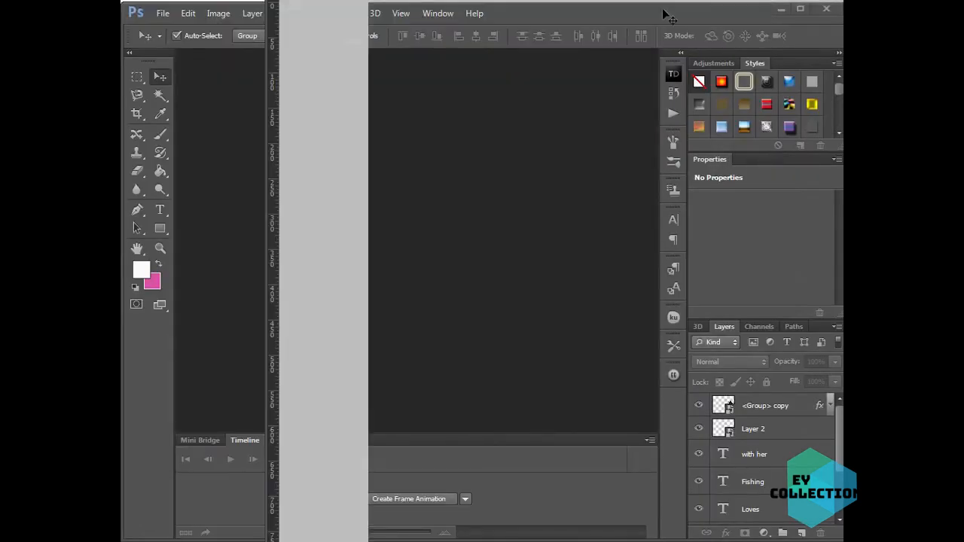
Crop the design closer to the artwork by trimming the empty space above, below and beside the lettering.
key(c)
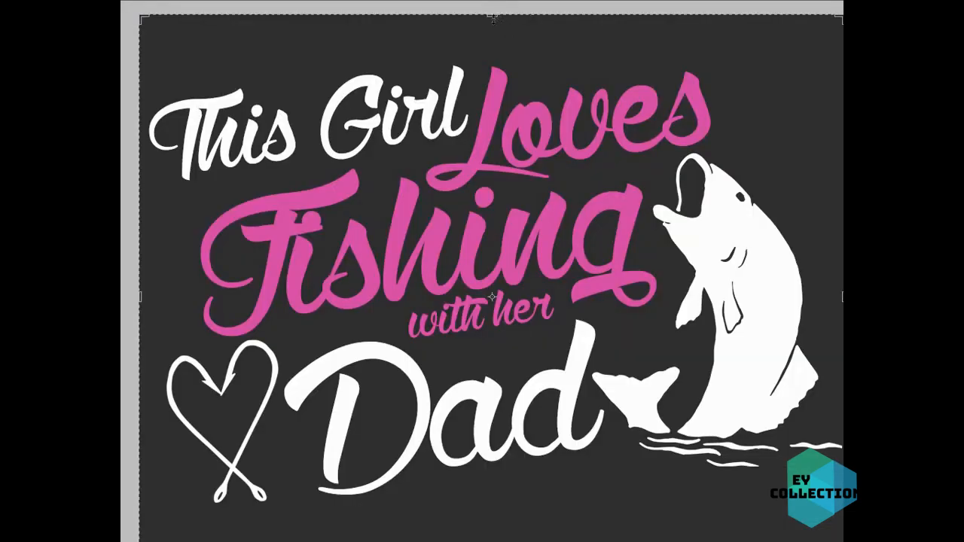
drag(493, 19, 494, 42)
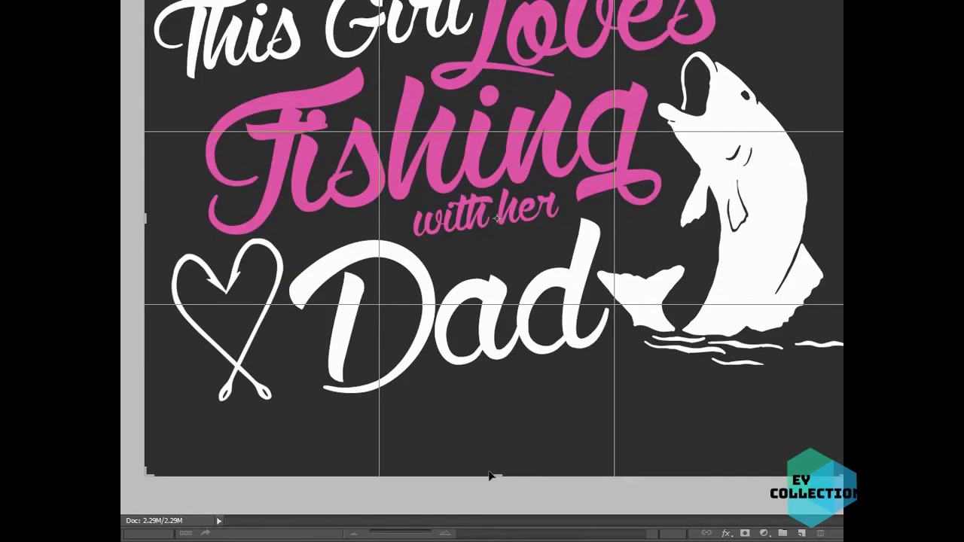
drag(490, 476, 496, 442)
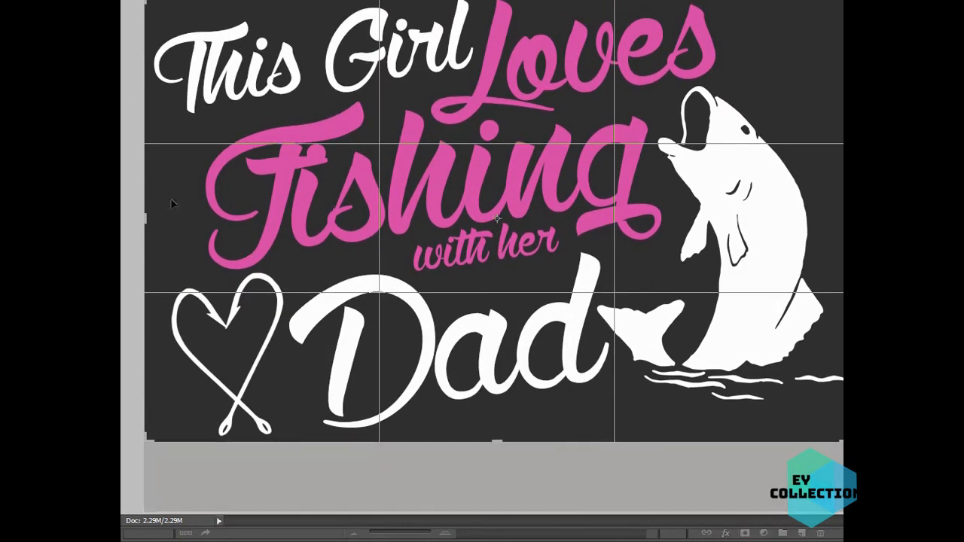
drag(146, 222, 152, 224)
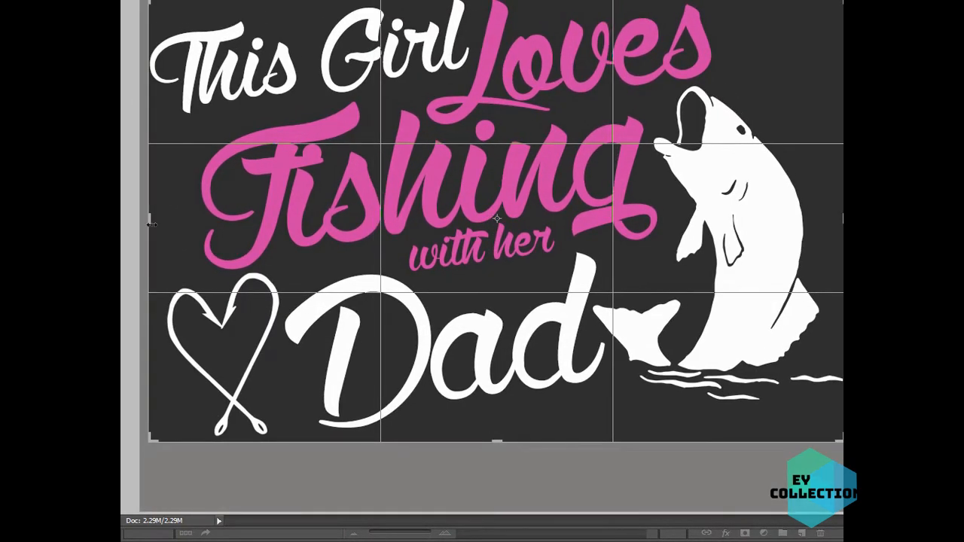
key(Return)
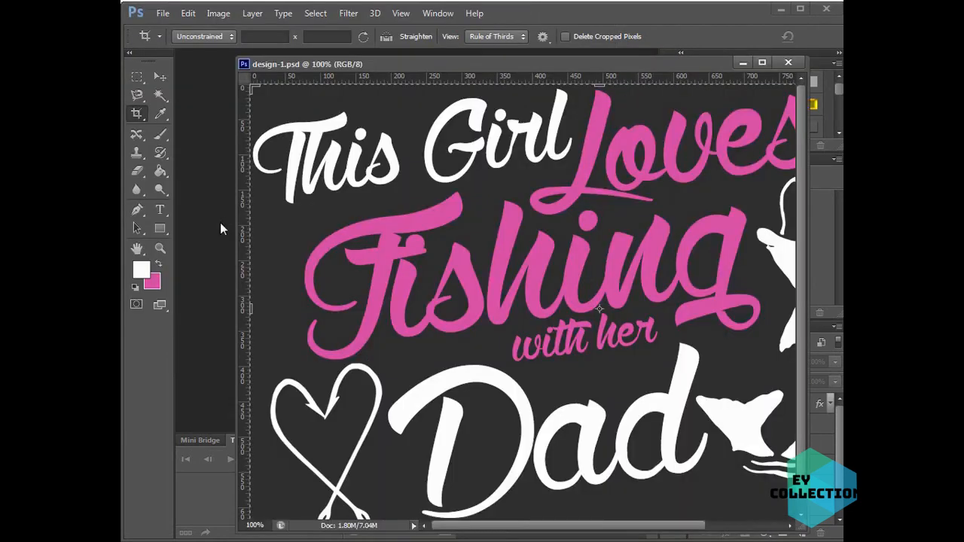
click(160, 250)
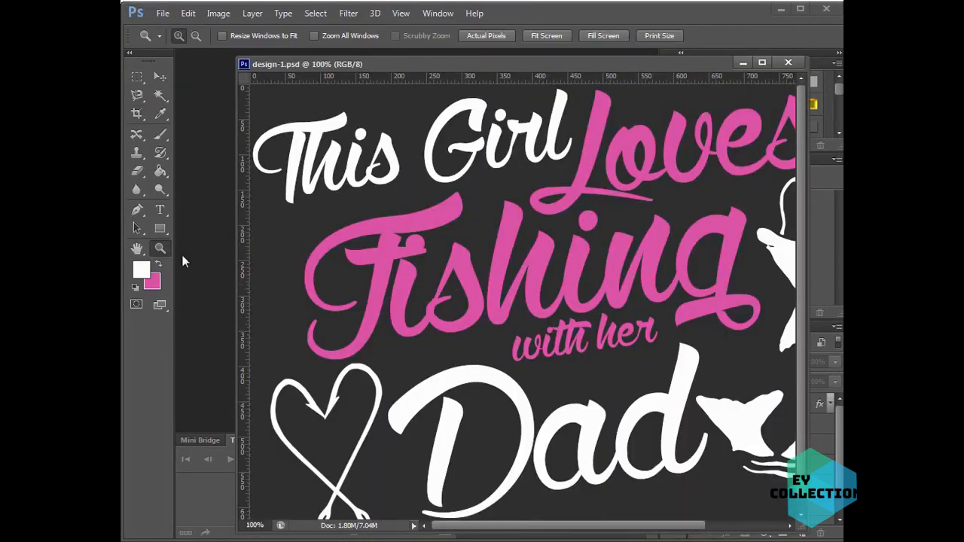
Hide the dark background layer, Layer 0, so the lettering and fish sit on transparency.
alt+click(464, 286)
drag(805, 538, 671, 410)
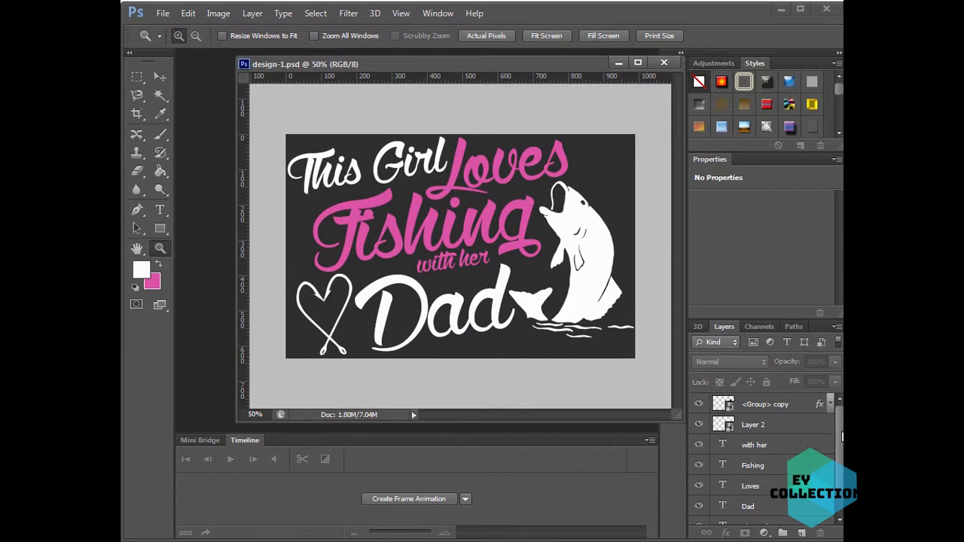
drag(843, 435, 841, 461)
click(699, 516)
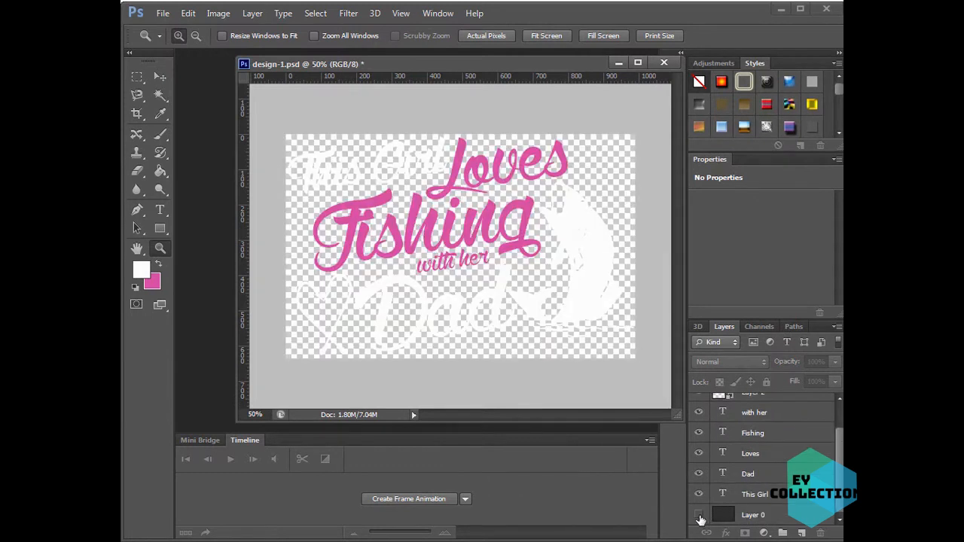
drag(531, 63, 507, 66)
Save the design as a PNG copy named design-1 in the Example folder, with smallest compression and no interlacing.
click(163, 13)
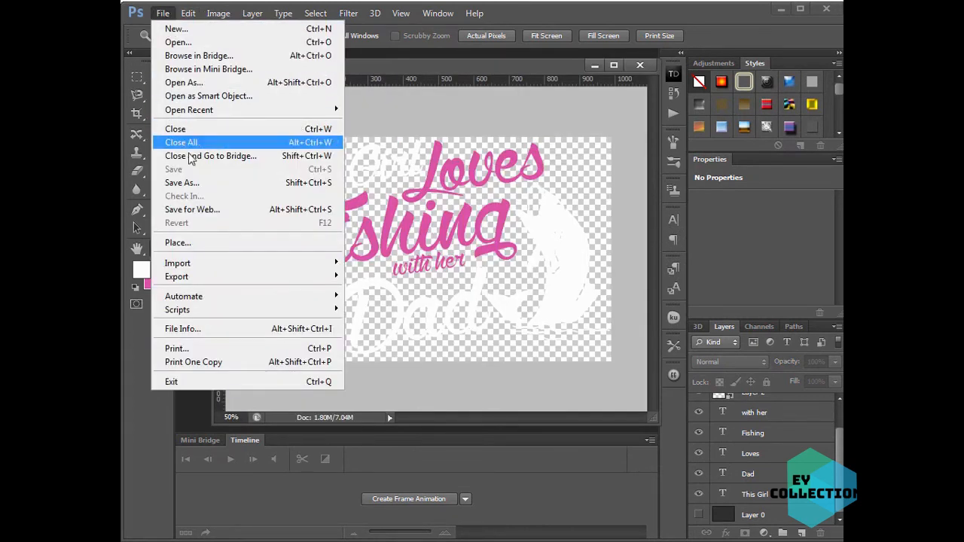
click(181, 183)
click(381, 319)
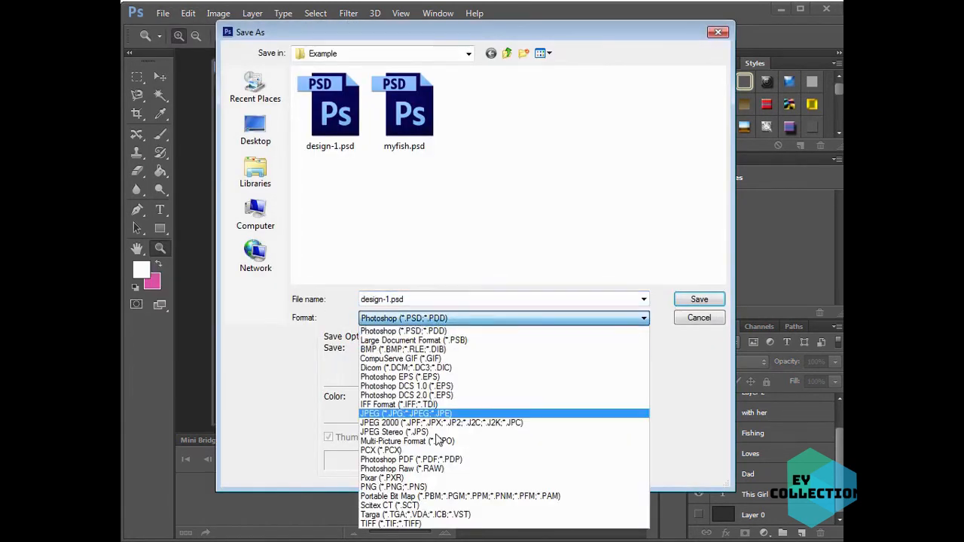
click(407, 487)
click(708, 300)
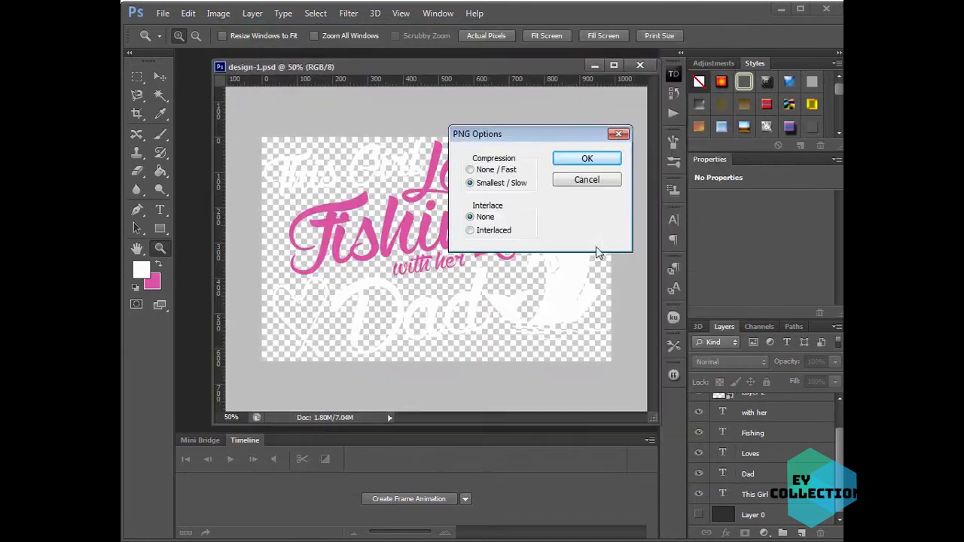
click(593, 162)
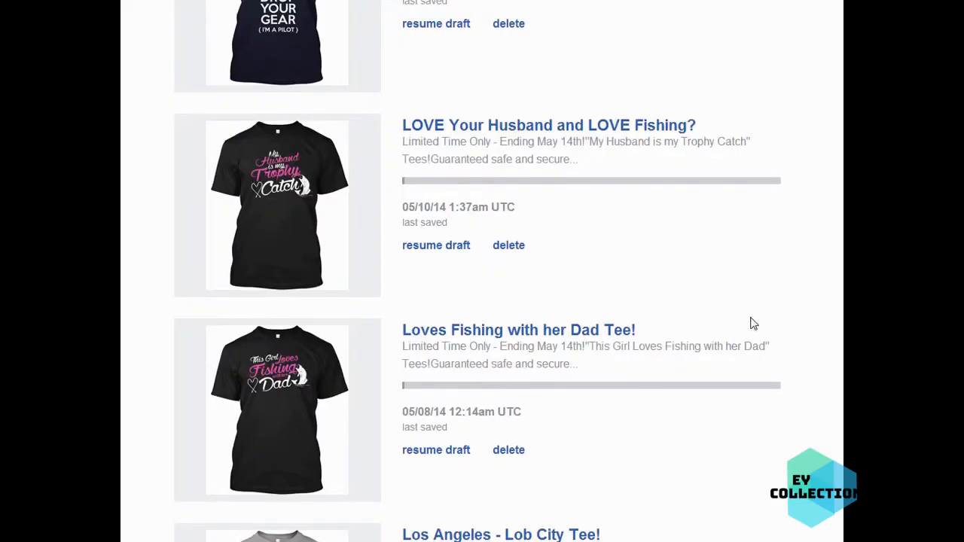
Switch to the Teespring designer, choose the dark navy shirt colour, and upload design-1.png from the Fishing campaign's Example folder.
scroll(752, 324, up, 6)
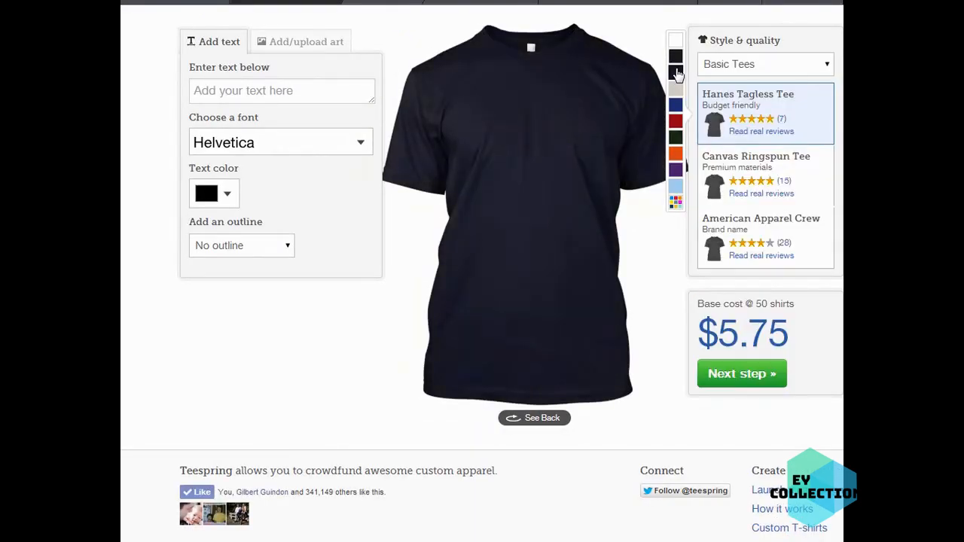
click(677, 73)
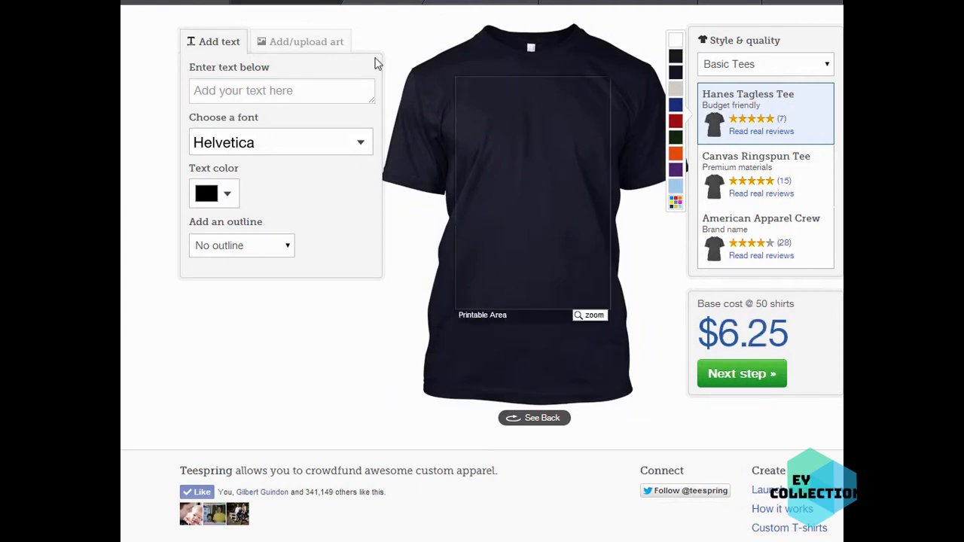
click(334, 39)
click(287, 163)
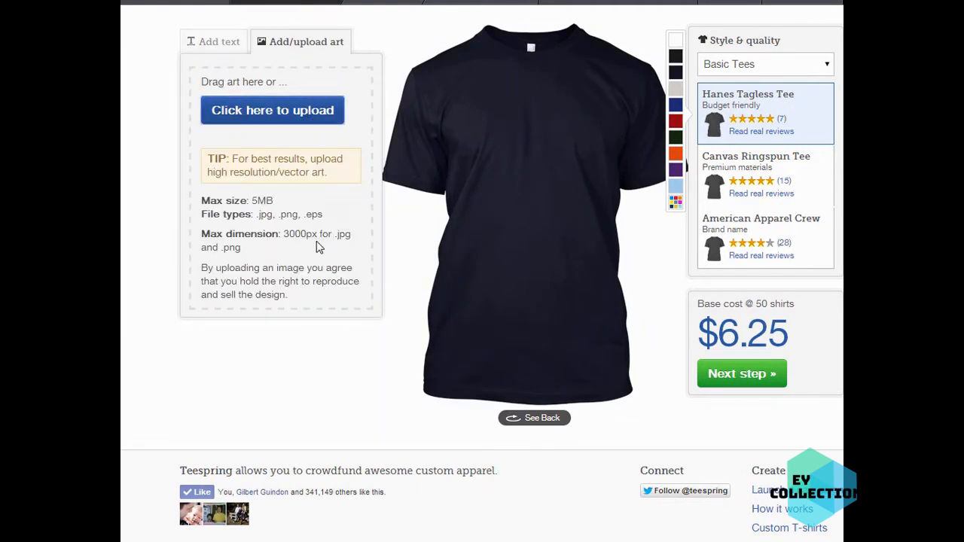
click(316, 245)
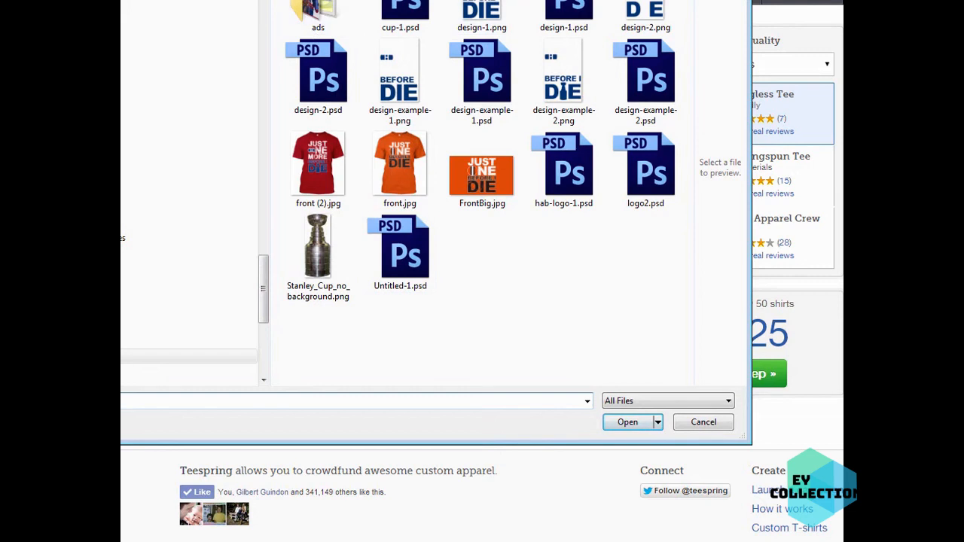
click(313, 0)
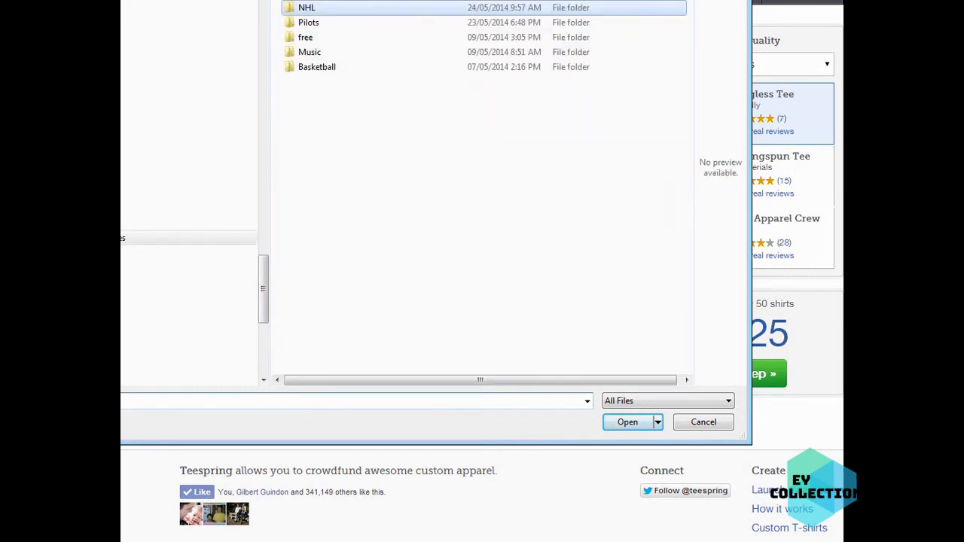
click(310, 0)
double_click(311, 3)
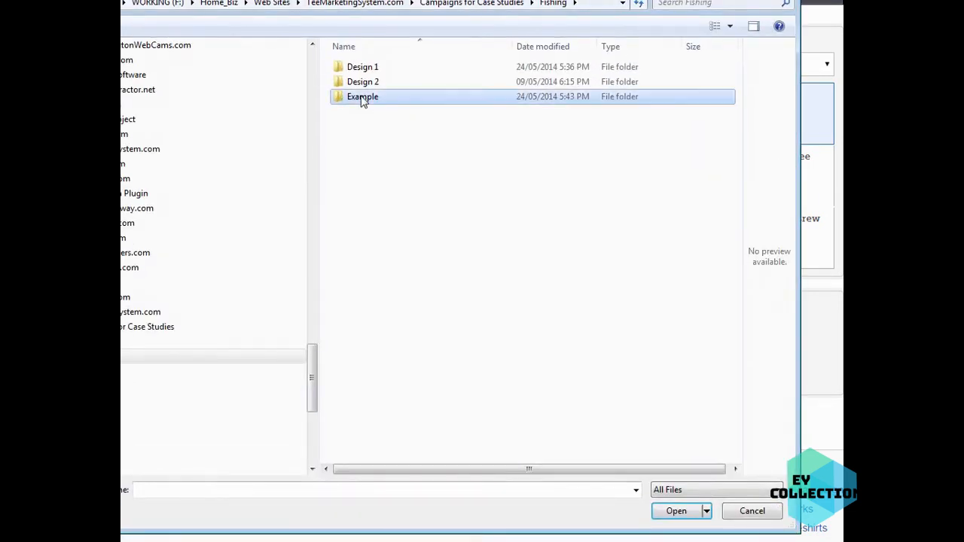
double_click(362, 99)
double_click(463, 91)
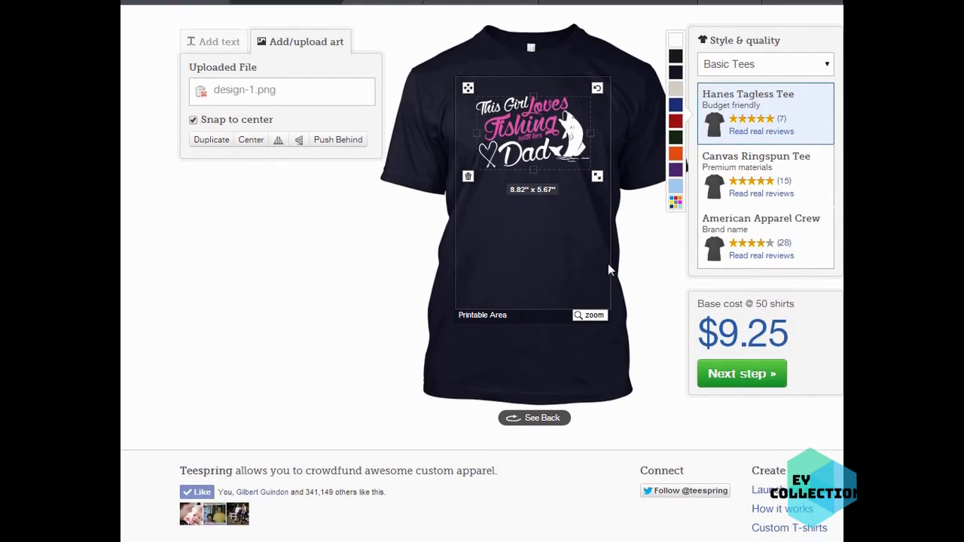
Enlarge the uploaded artwork to about 11.57" x 7.44" and raise it slightly on the chest, keeping it centred.
drag(598, 177, 614, 186)
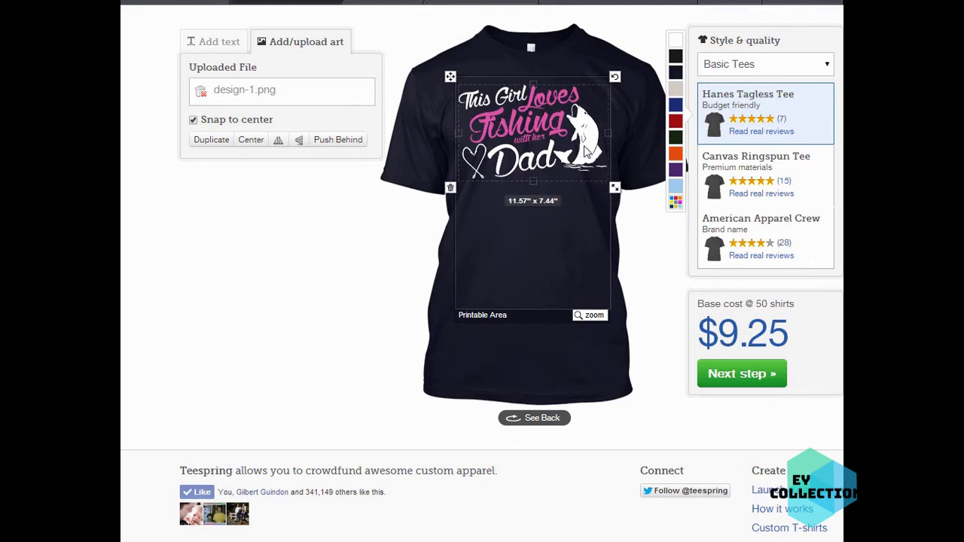
drag(586, 151, 585, 146)
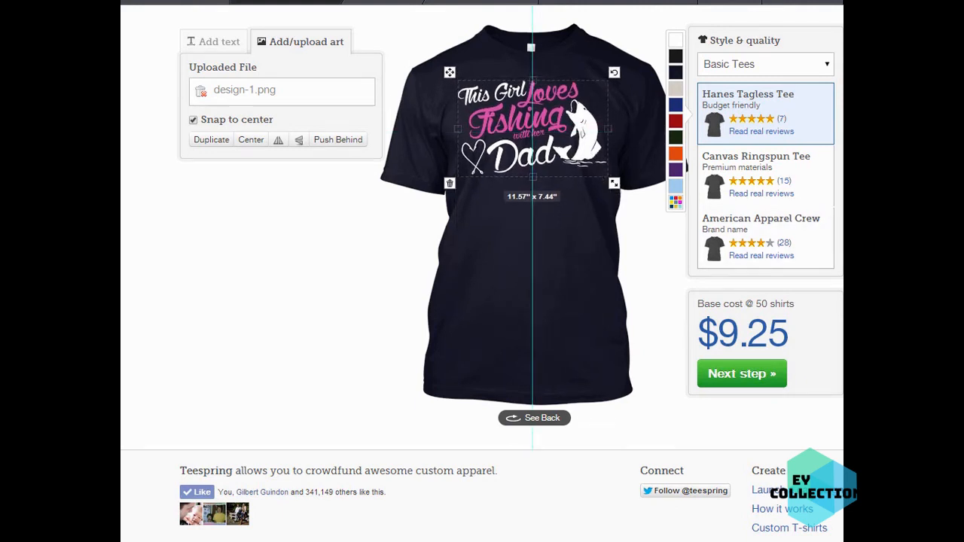
click(649, 249)
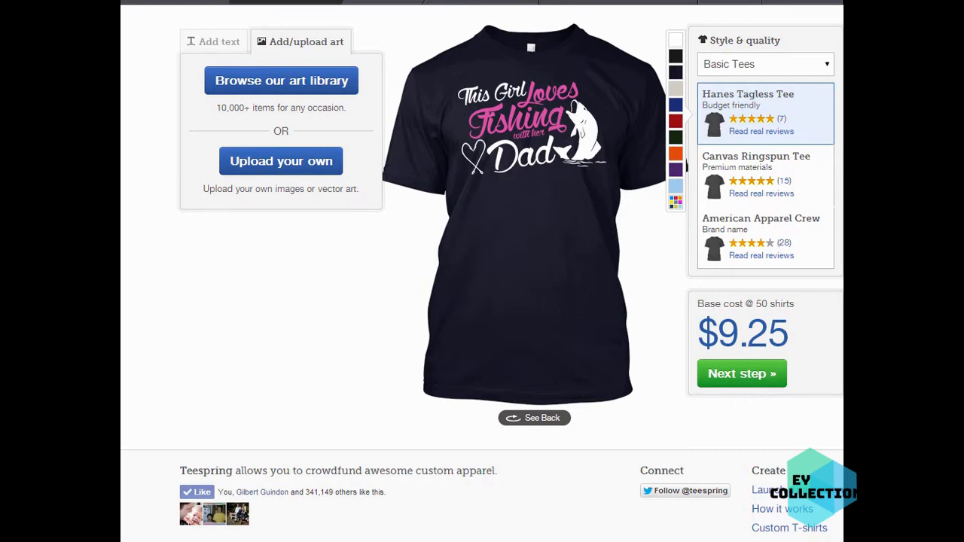
Preview the campaign and begin saving the shirt image, choosing the Fishing campaign's Example folder as the destination.
click(815, 3)
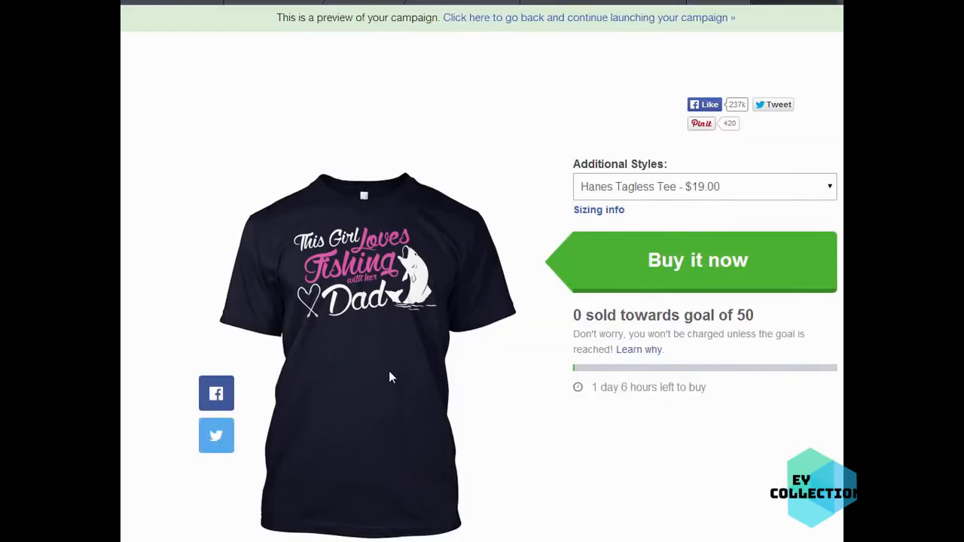
right_click(352, 367)
click(385, 370)
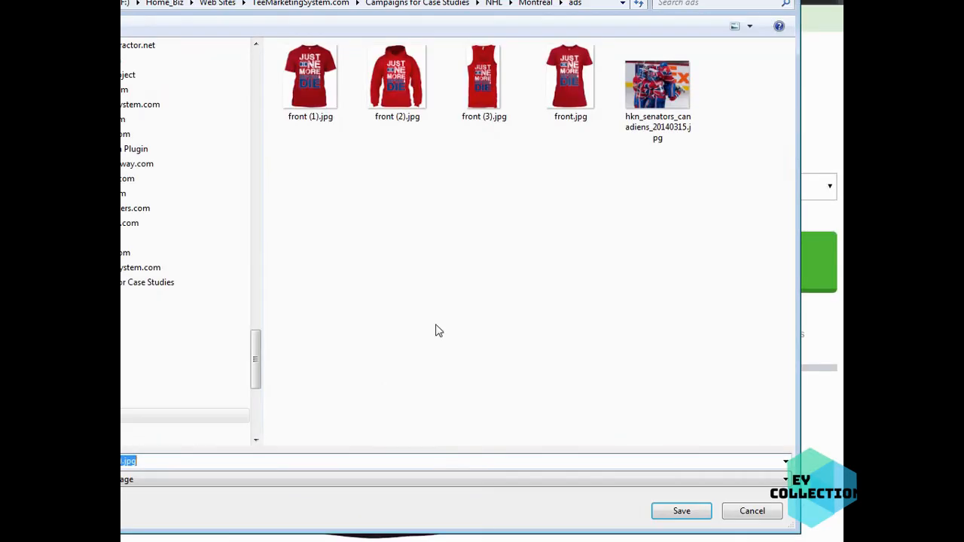
click(434, 4)
double_click(305, 84)
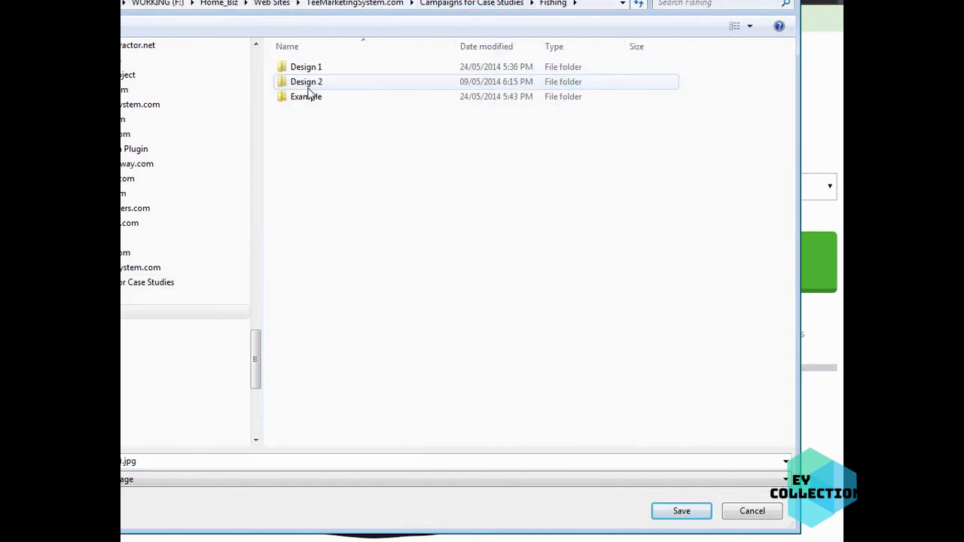
double_click(309, 98)
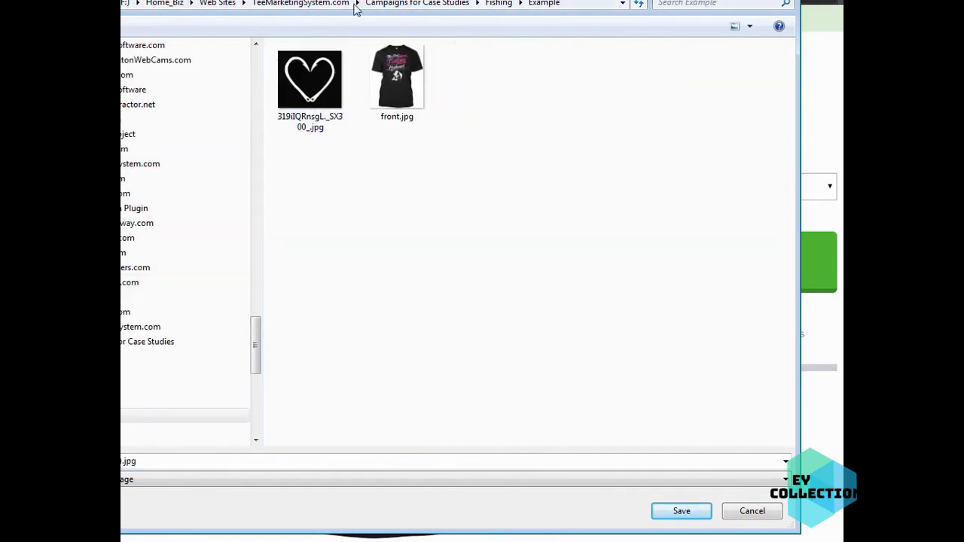
Create a folder named "ads" inside Example and save the shirt image there as front (4).jpg.
click(209, 60)
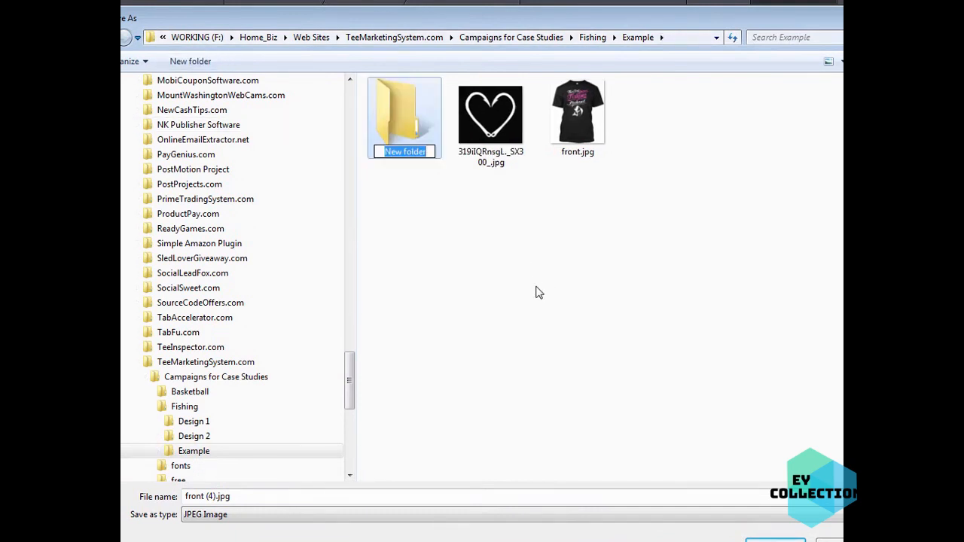
text(ads)
click(535, 287)
double_click(402, 147)
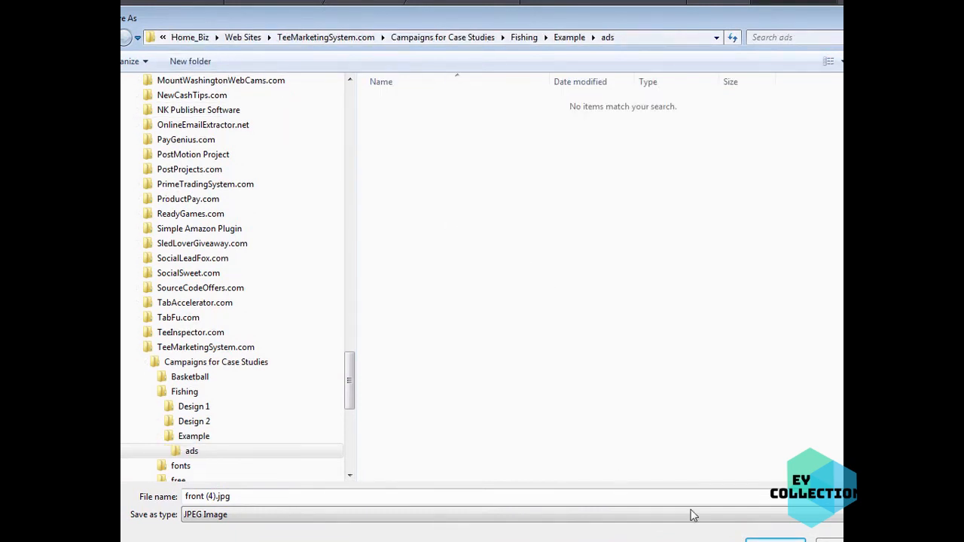
click(797, 540)
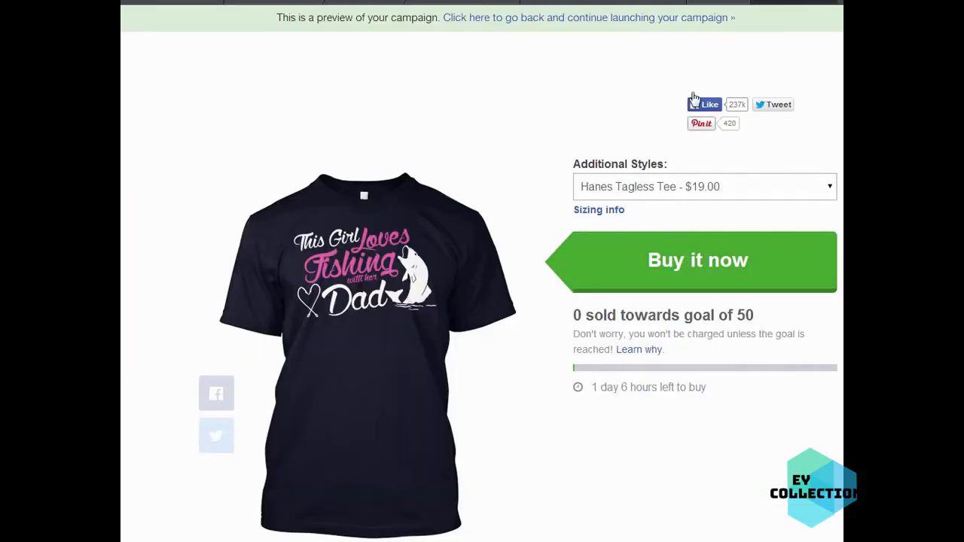
Return from the preview to the campaign's goal settings and add the women's tee and tank top as extra products.
click(611, 21)
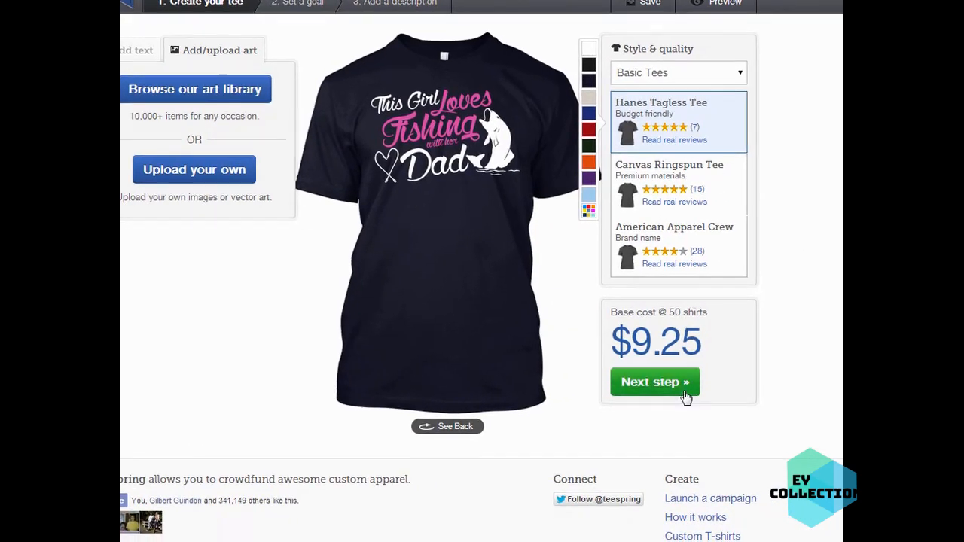
click(709, 392)
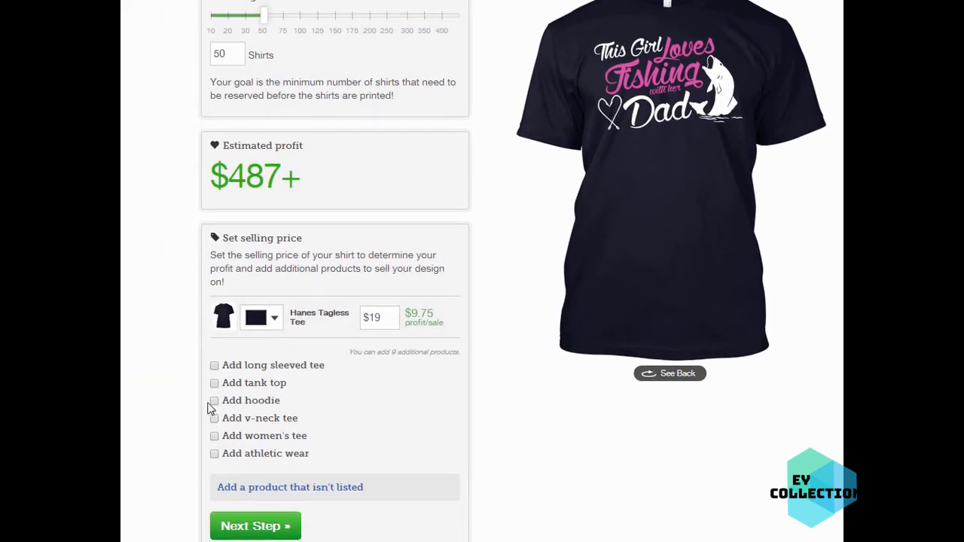
click(214, 437)
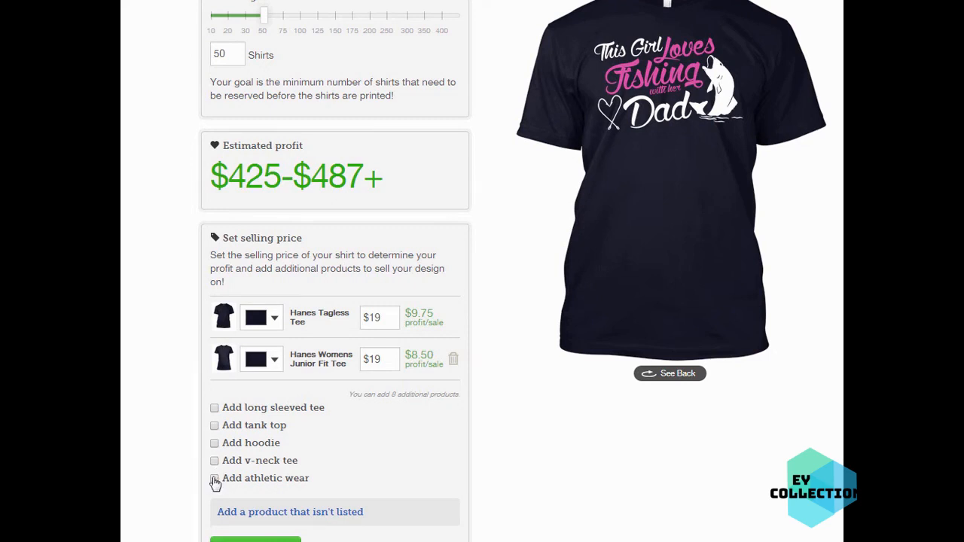
click(215, 428)
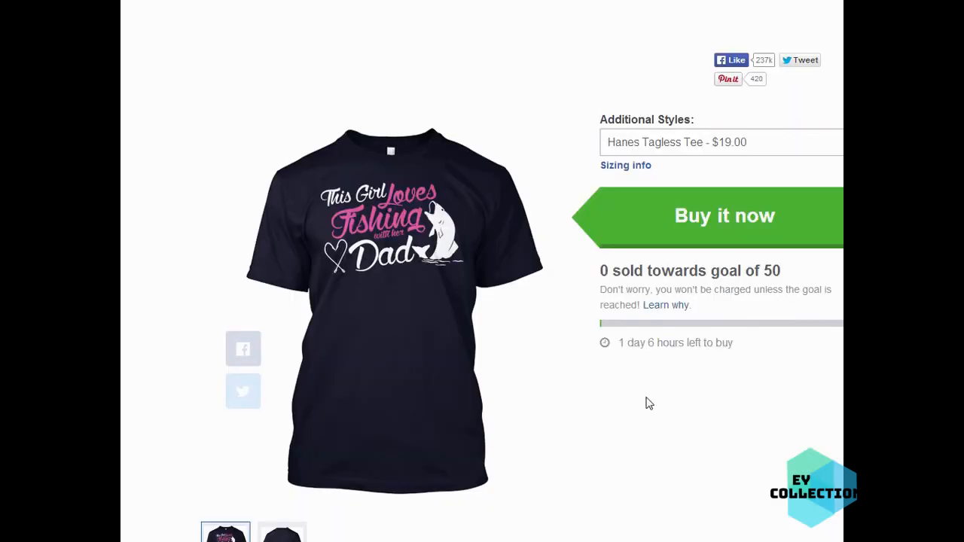
Show the Hanes Womens Junior Fit Tee in the campaign preview and save its image to the ads folder.
click(666, 144)
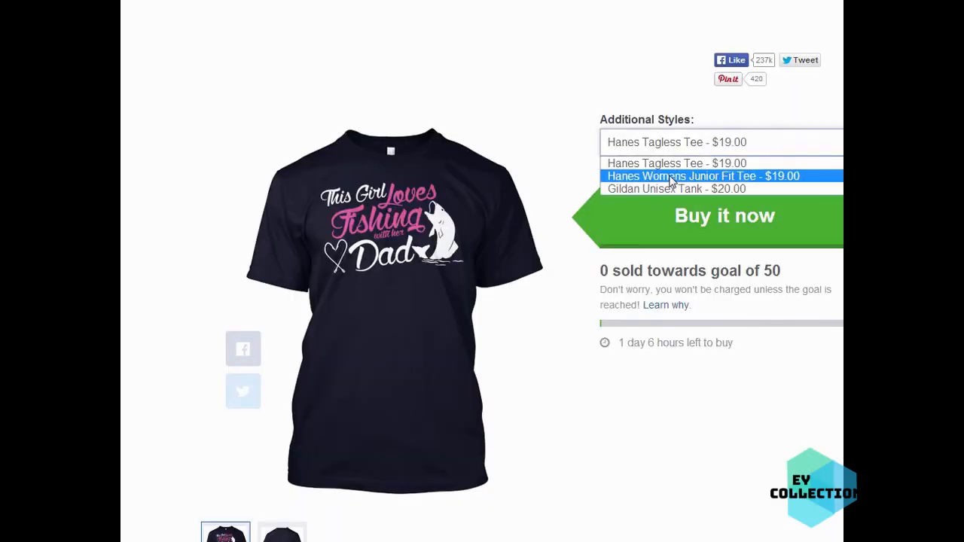
click(667, 174)
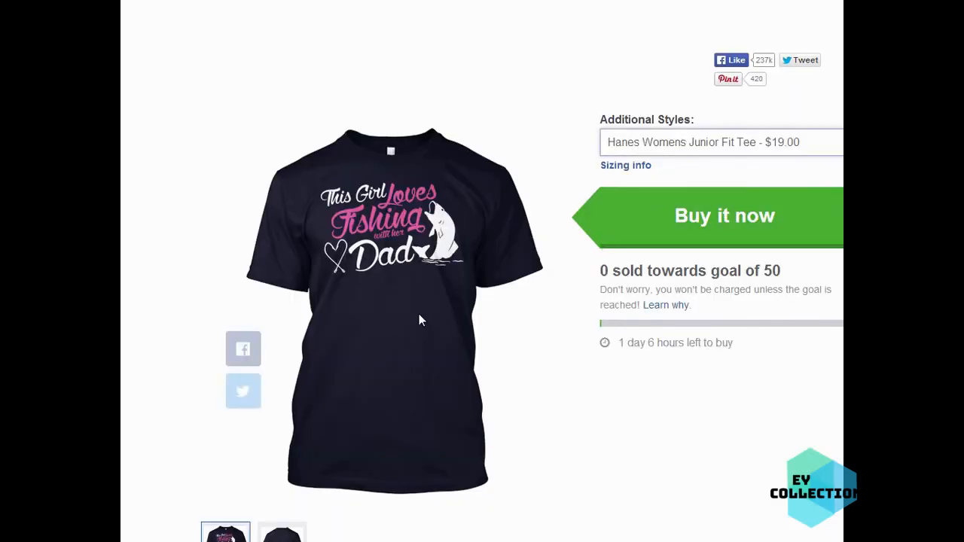
right_click(367, 284)
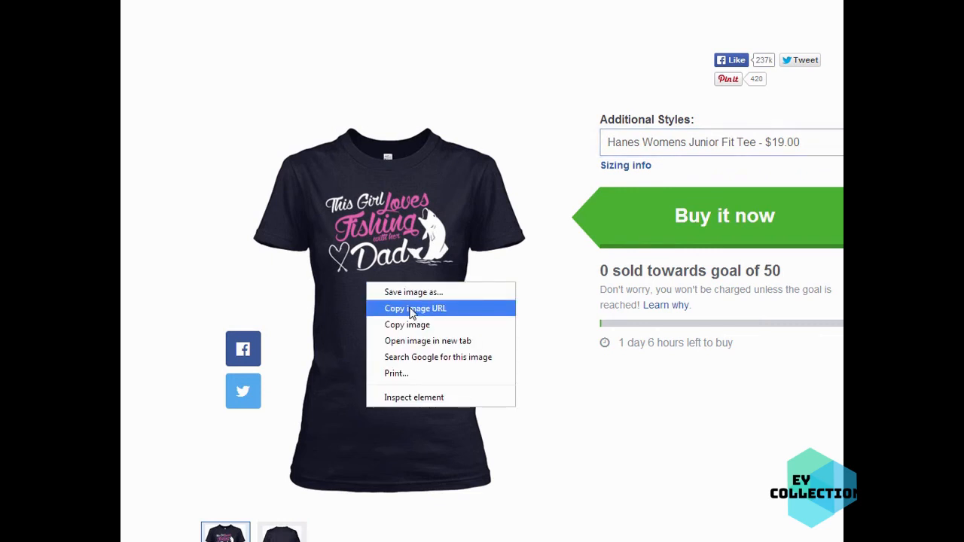
click(411, 293)
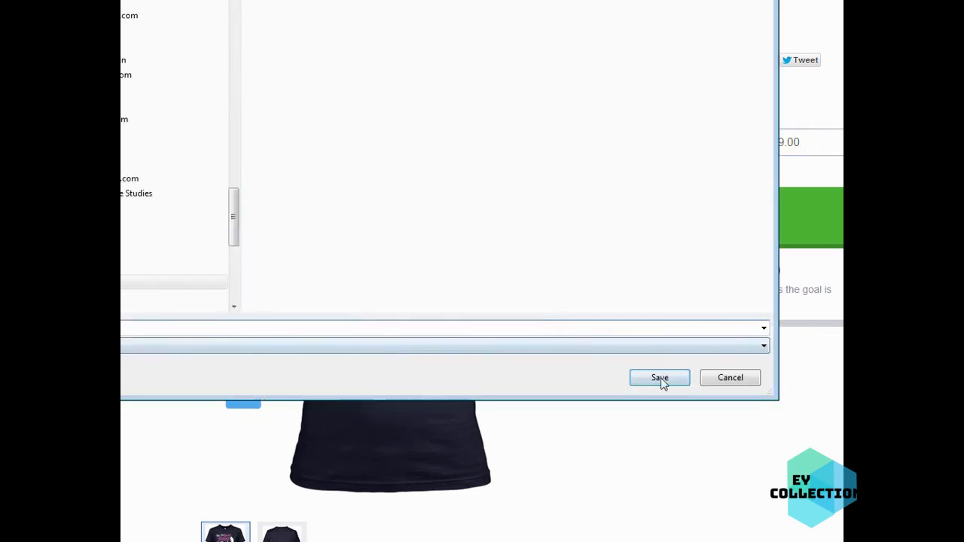
Show the Gildan Unisex Tank in the campaign preview and save its image to the ads folder.
click(678, 144)
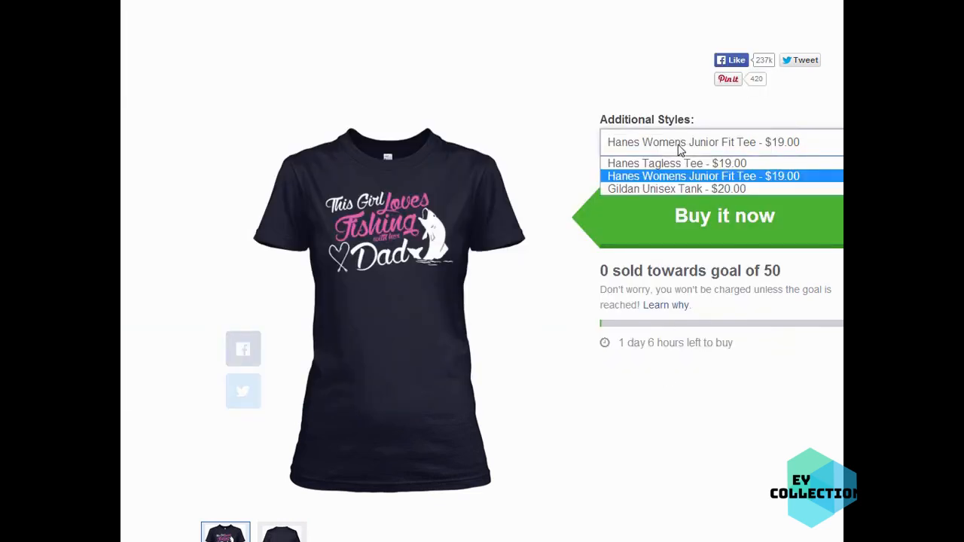
click(673, 189)
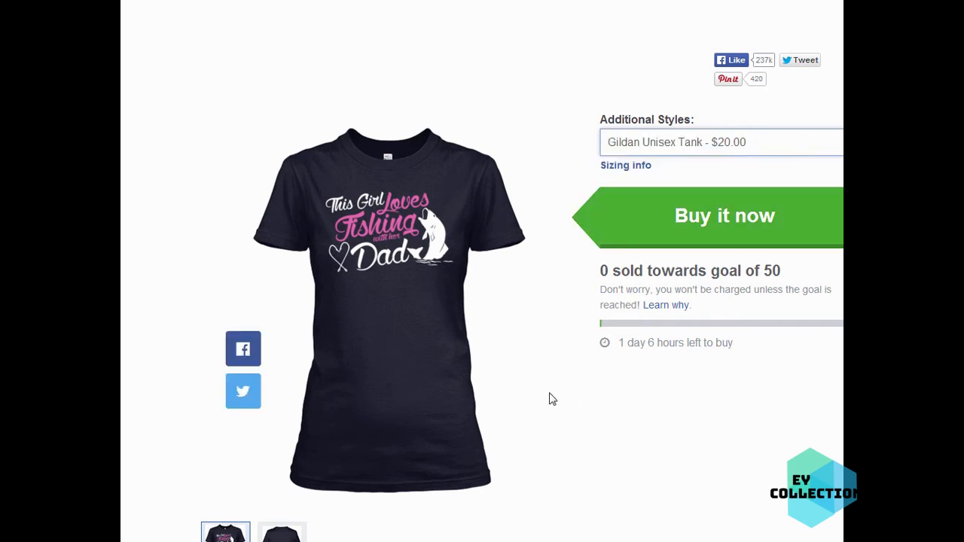
right_click(401, 309)
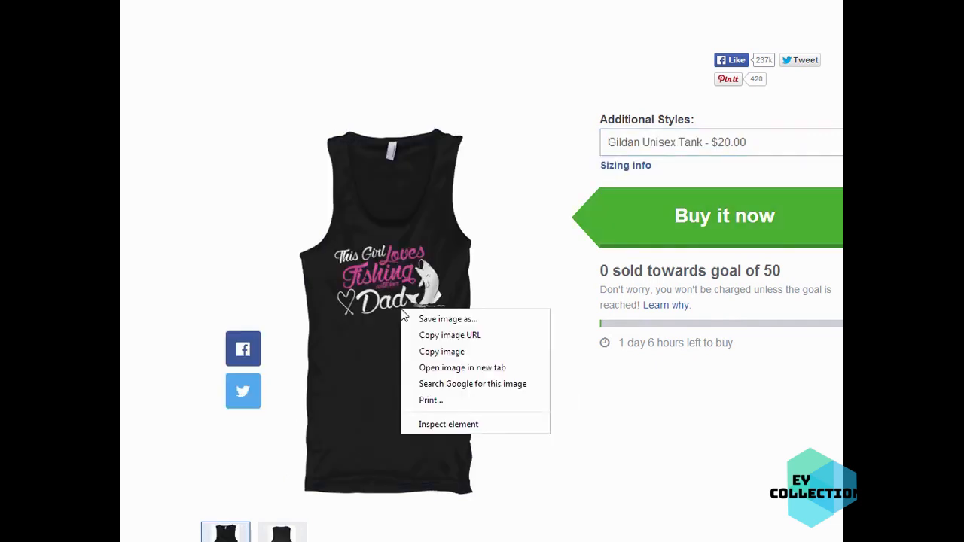
click(428, 320)
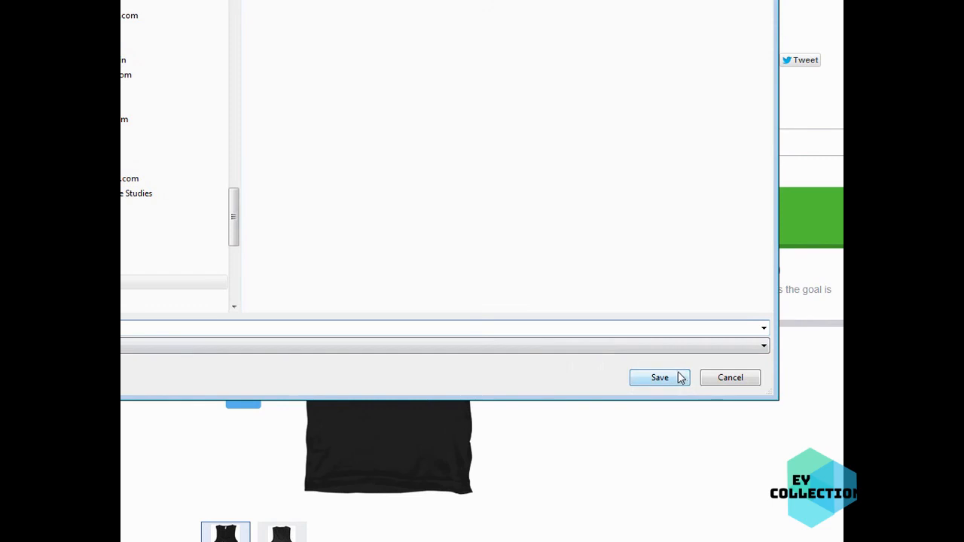
click(660, 378)
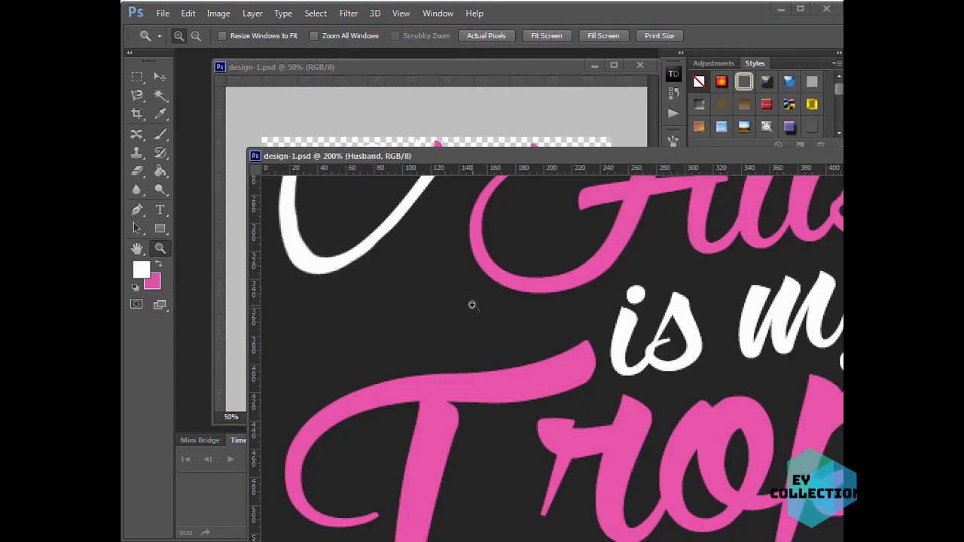
Switch to Photoshop and examine the complete "My Husband is my Trophy Catch" design.
alt+click(472, 305)
alt+click(472, 306)
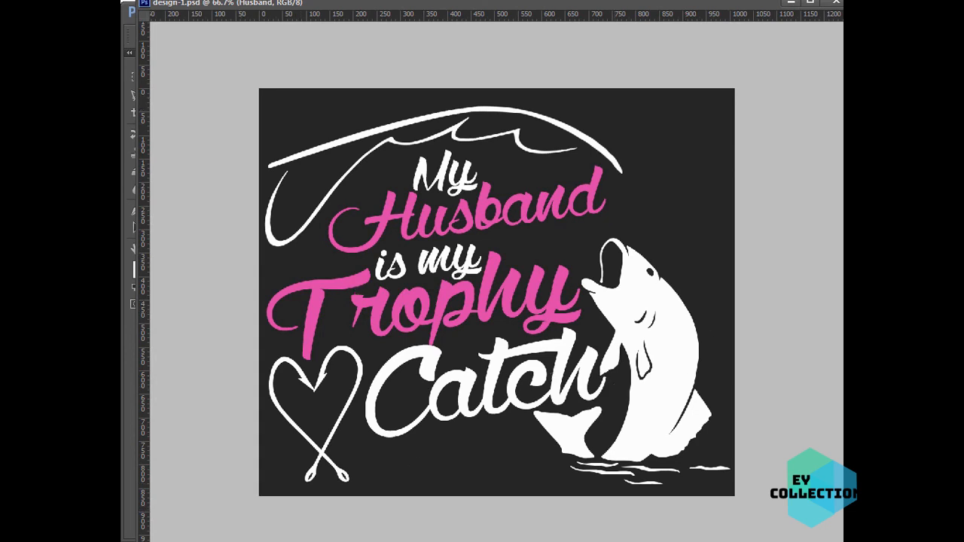
scroll(630, 285, down, 1)
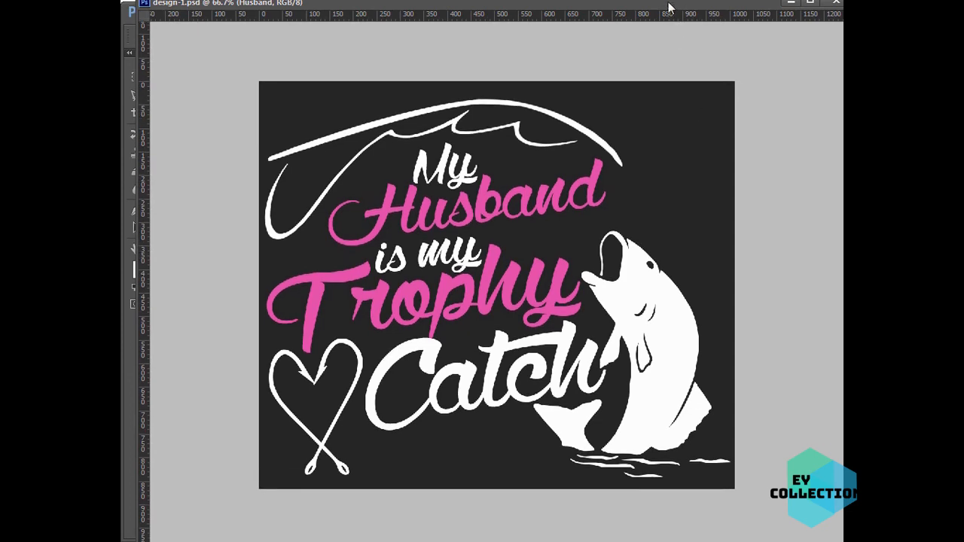